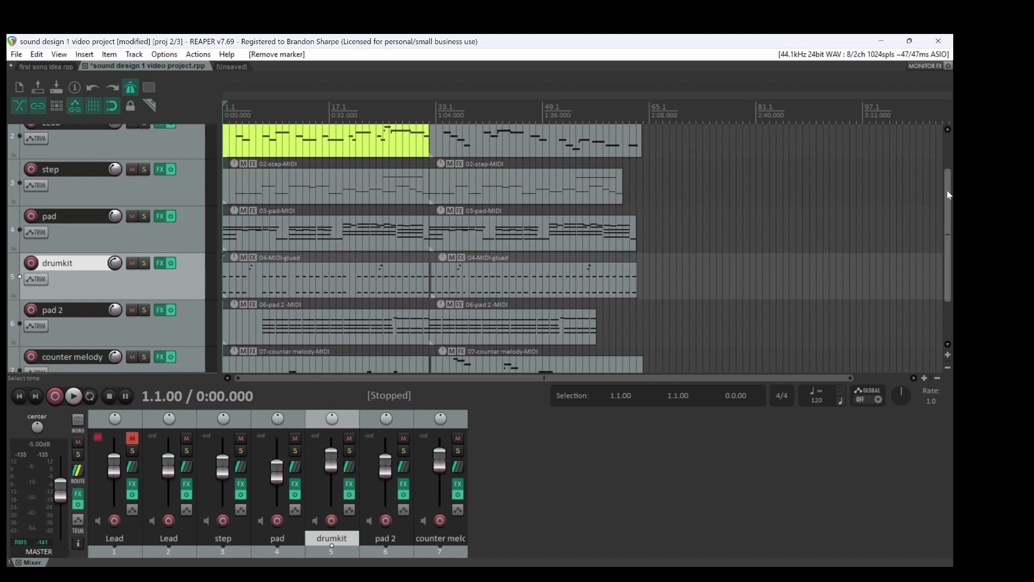
# - Play the song from the start, stop after about 34 seconds, and add a marker at 16.1.00
pyautogui.moveTo(947, 190); pyautogui.dragTo(943, 182)
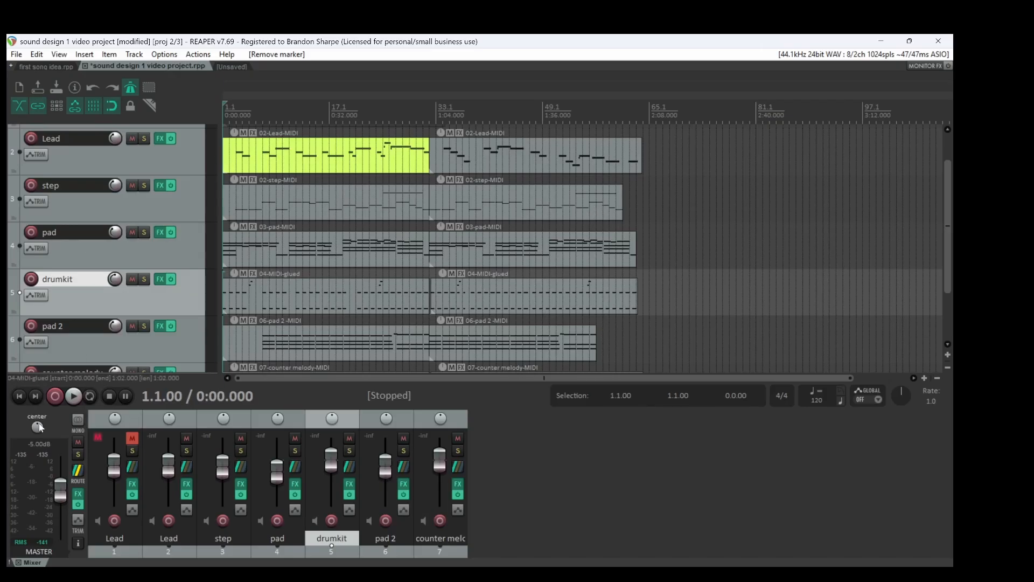
pyautogui.click(74, 397)
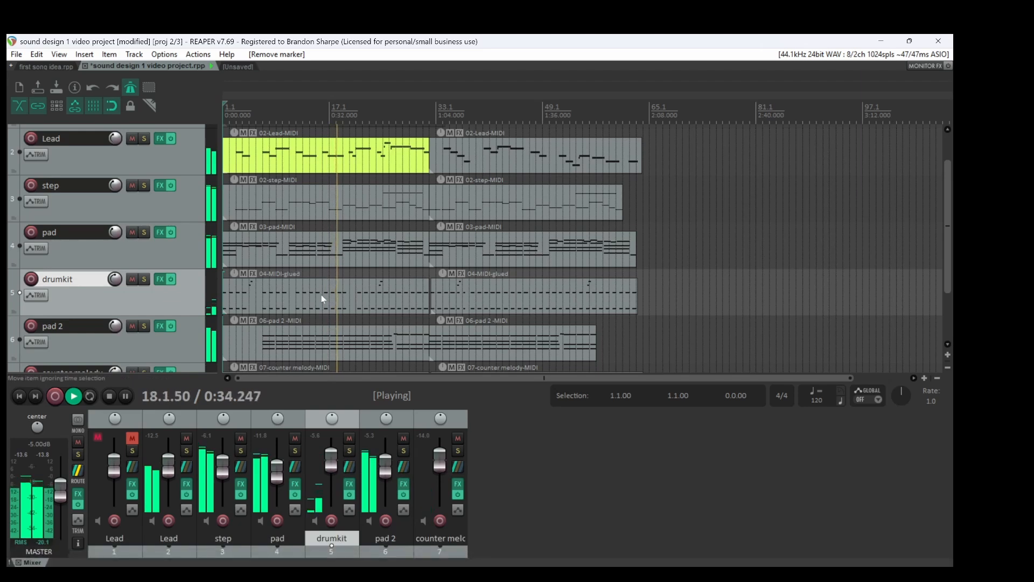
pyautogui.press('space')
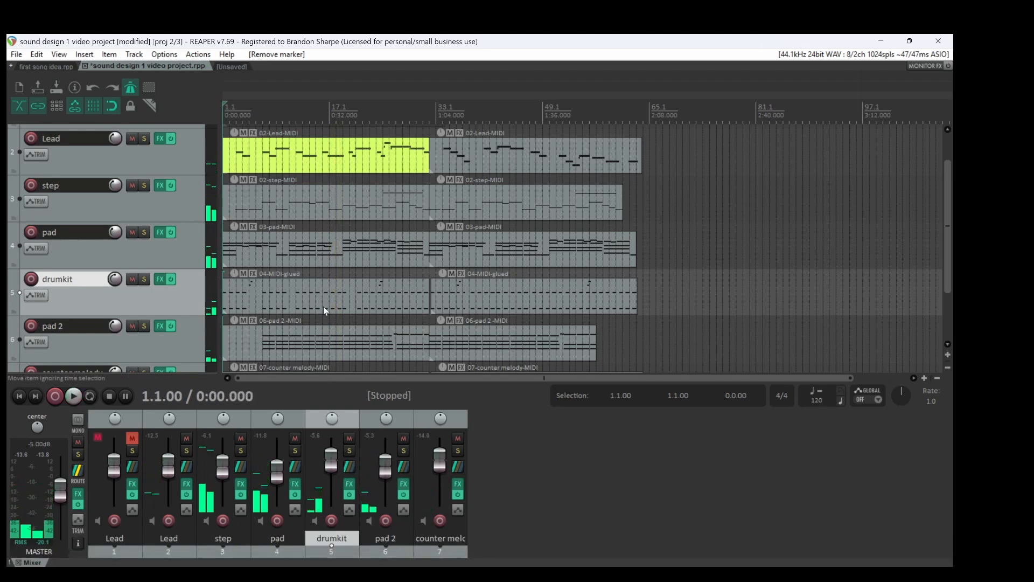
pyautogui.click(323, 306)
pyautogui.press('m')
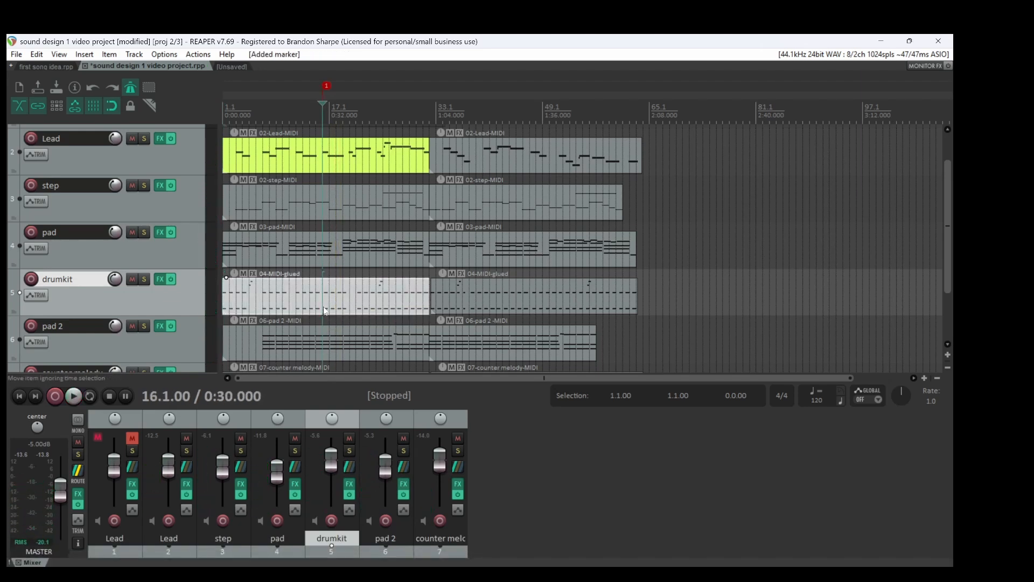
# - Listen on from 16.1.00, stop playback, and add a marker at 19.1.00
pyautogui.press('space')
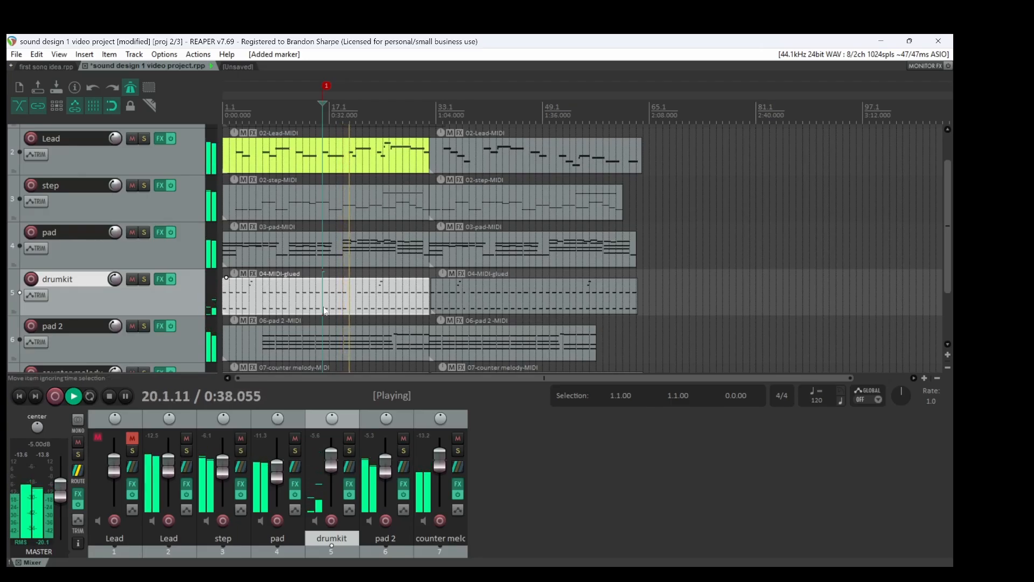
pyautogui.press('space')
pyautogui.click(342, 251)
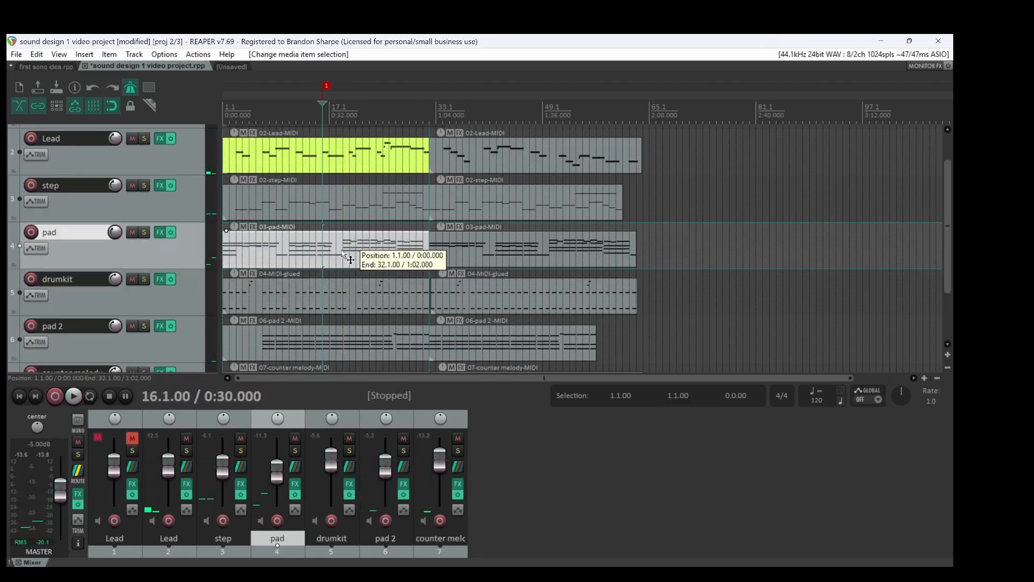
pyautogui.press('m')
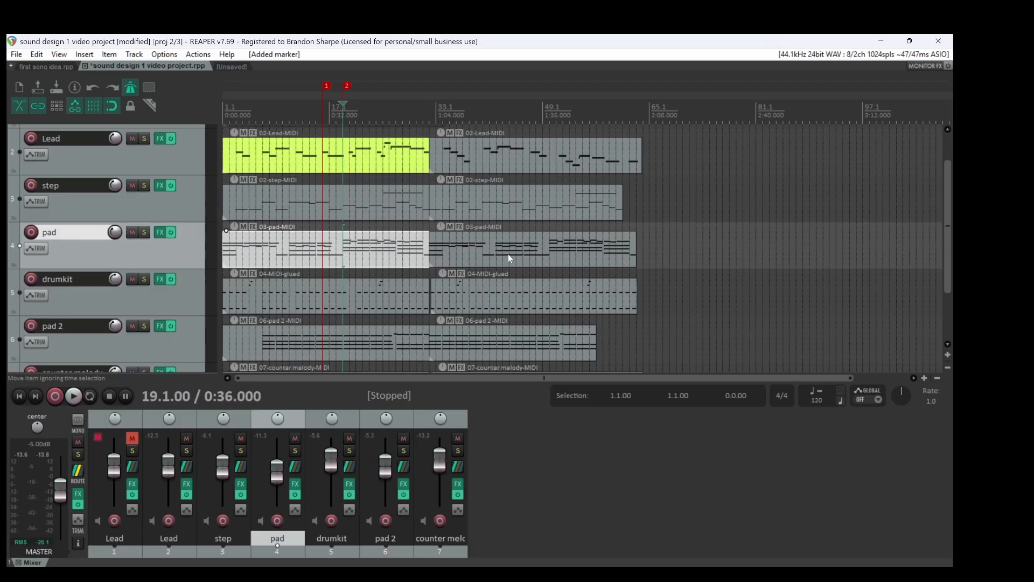
# - Play back from 18.1.00, stop, and add a marker at 21.1.00
pyautogui.click(342, 300)
pyautogui.click(337, 294)
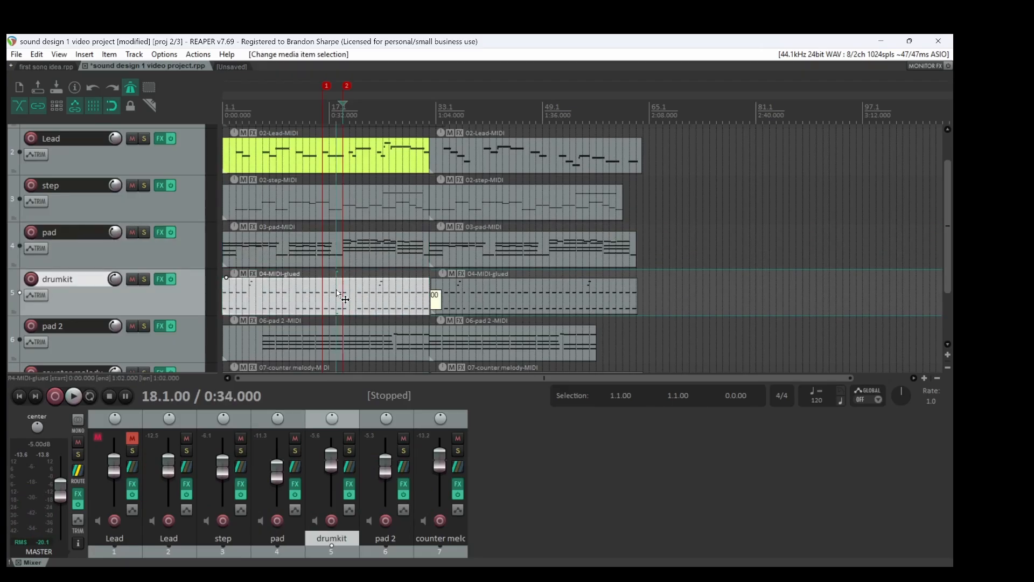
pyautogui.press('space')
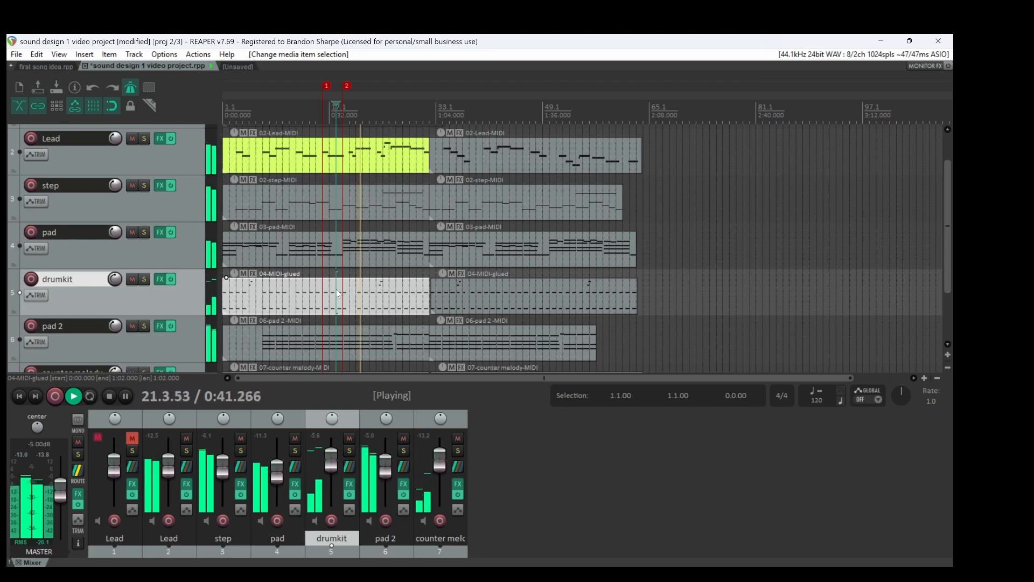
pyautogui.press('space')
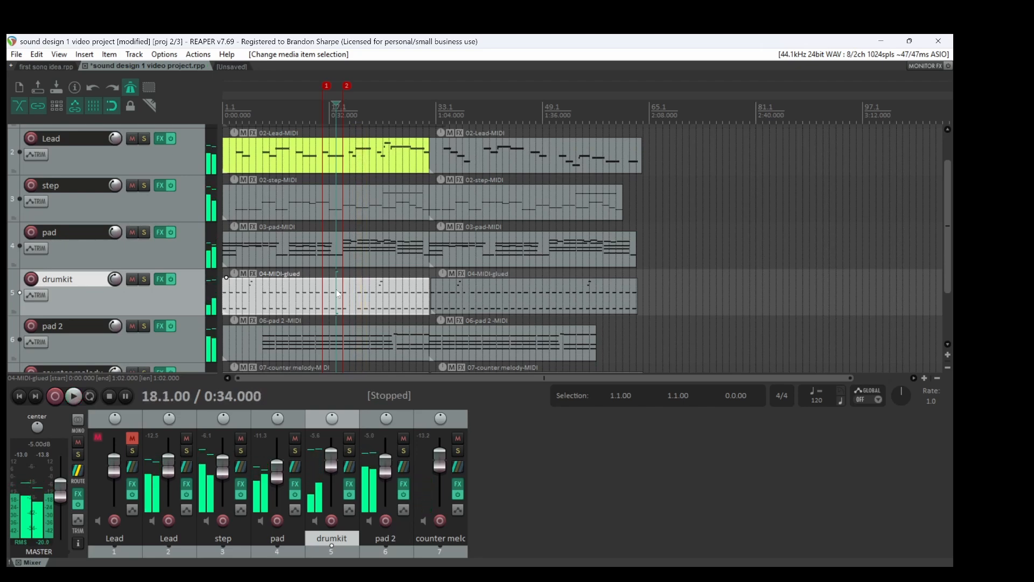
pyautogui.click(354, 304)
pyautogui.press('m')
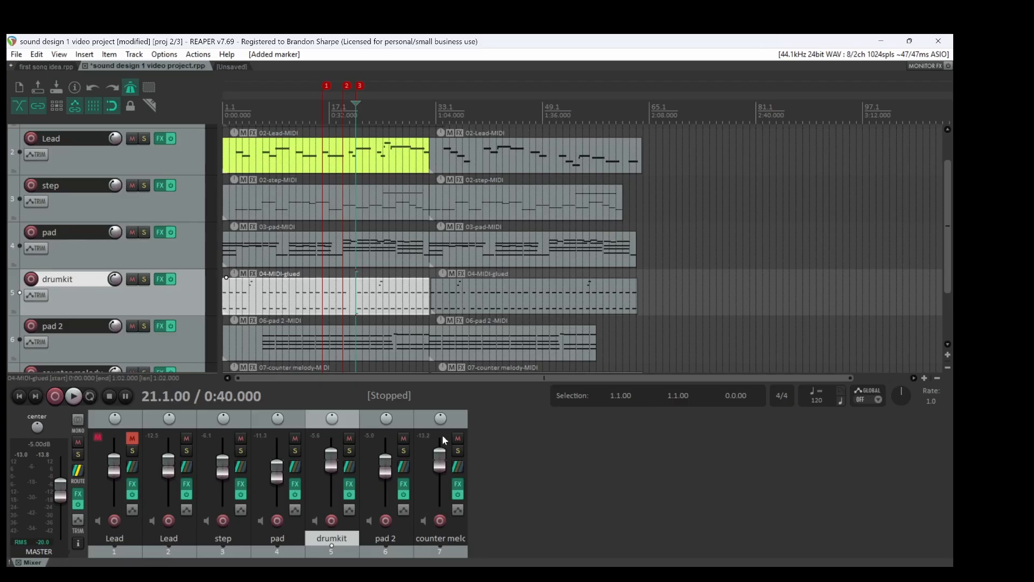
# - Play back from 19.1.00, stop, and add an unnamed marker at 25.1.00
pyautogui.click(348, 301)
pyautogui.click(344, 296)
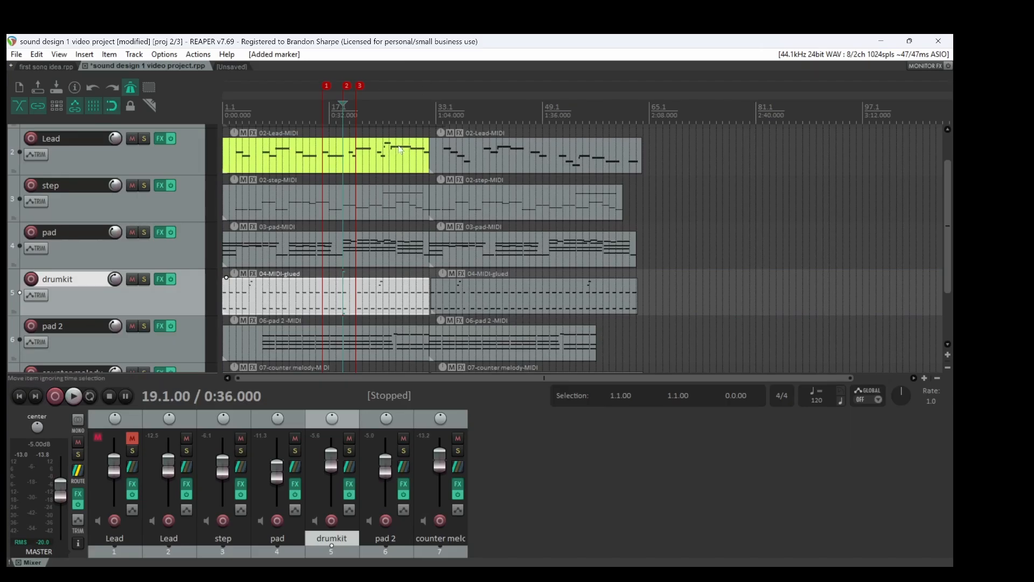
pyautogui.press('space')
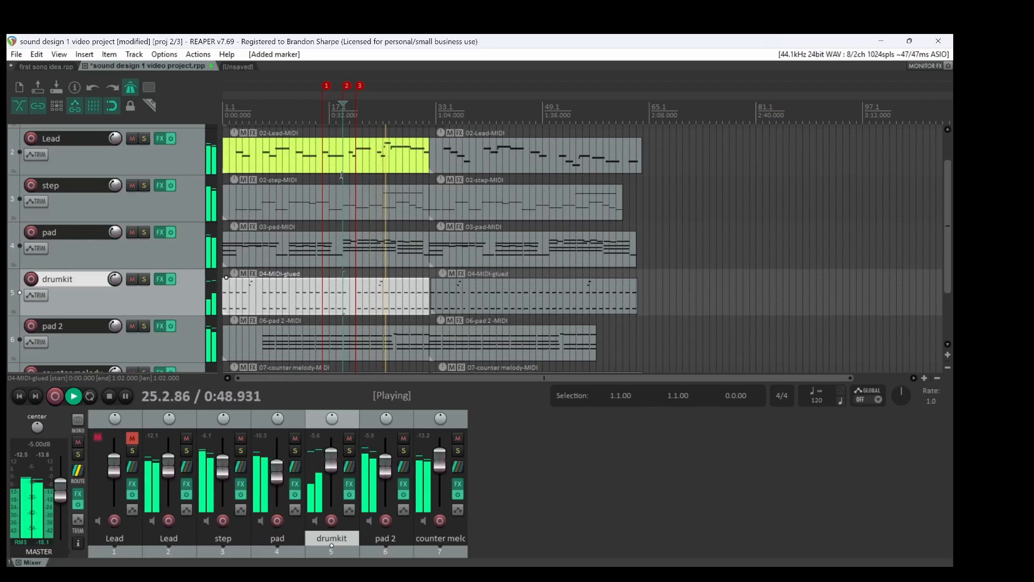
pyautogui.press('space')
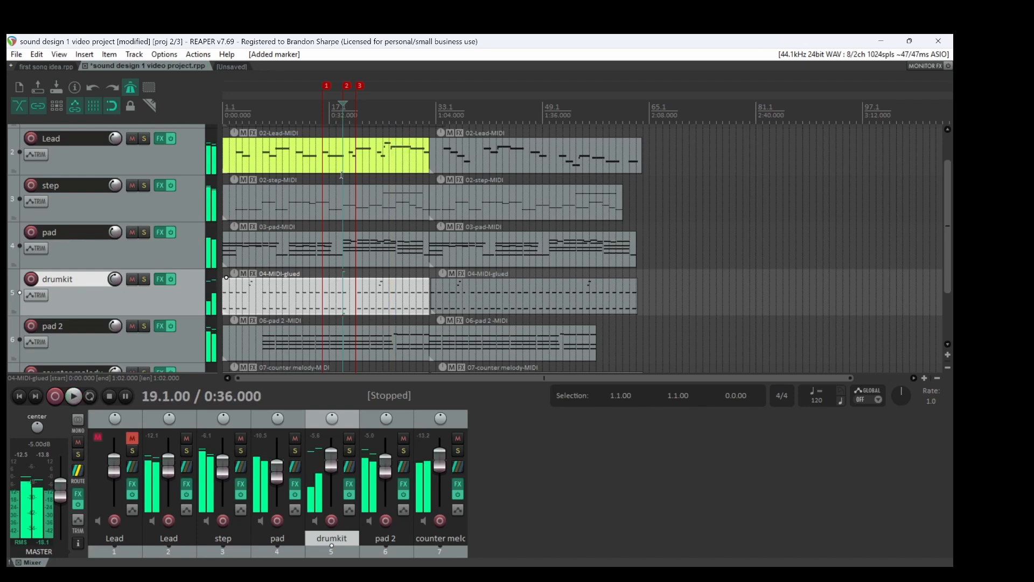
pyautogui.click(379, 288)
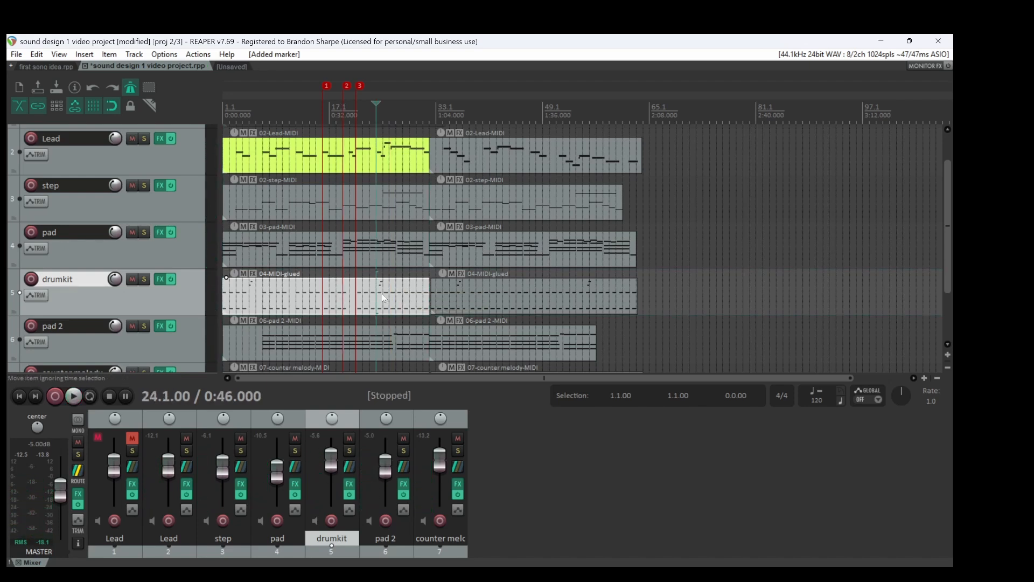
pyautogui.click(385, 299)
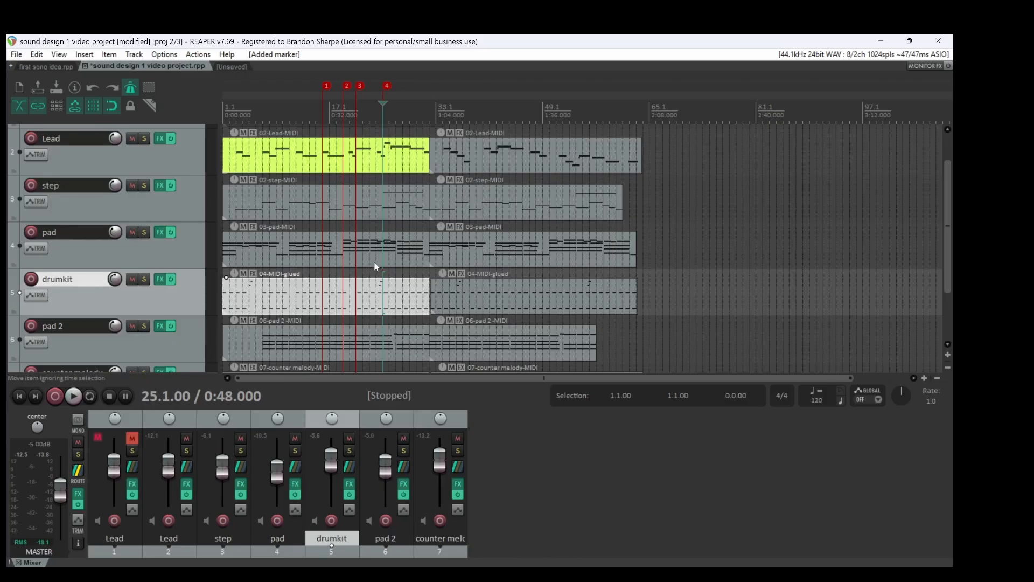
# - Replace the unnamed marker at 25.1.00 with a marker named "clicking audio"
pyautogui.click(388, 86)
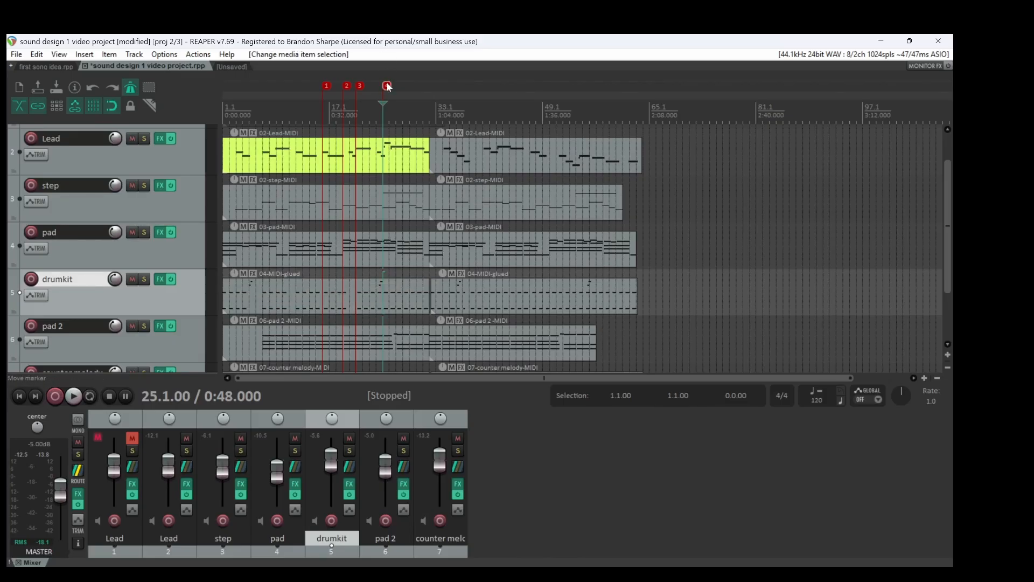
pyautogui.rightClick(387, 86)
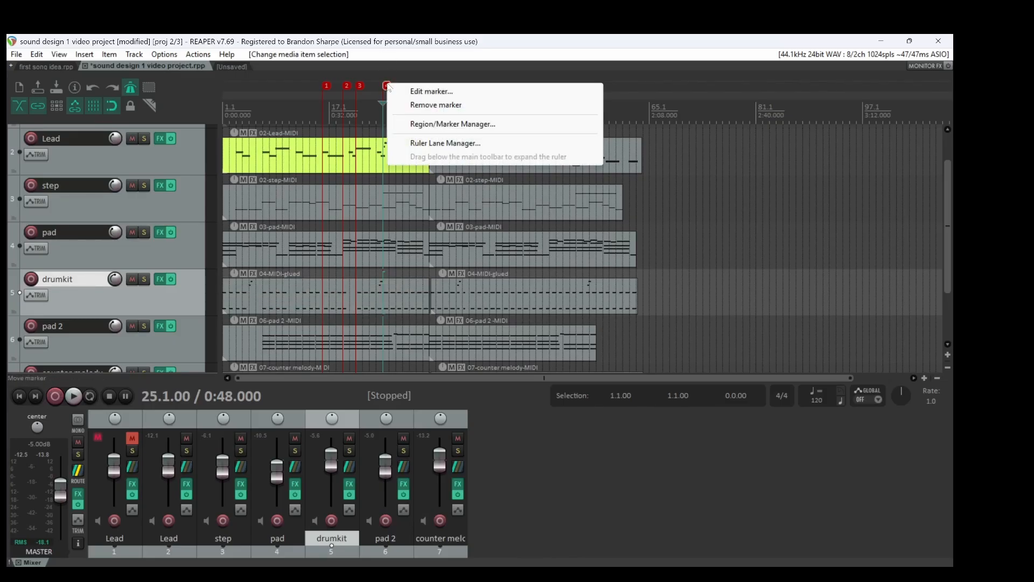
pyautogui.click(412, 104)
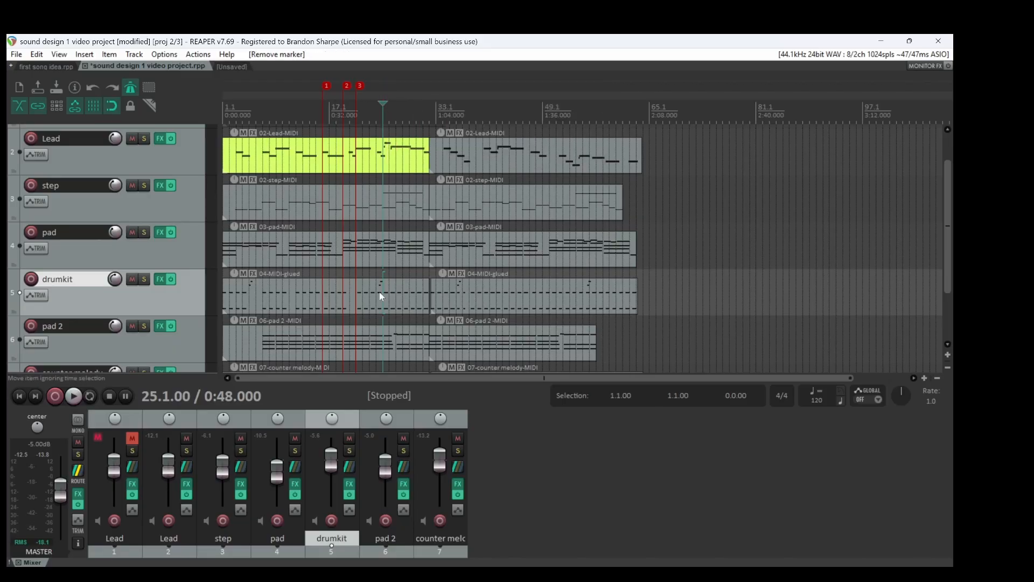
pyautogui.hotkey('shift', 'm')
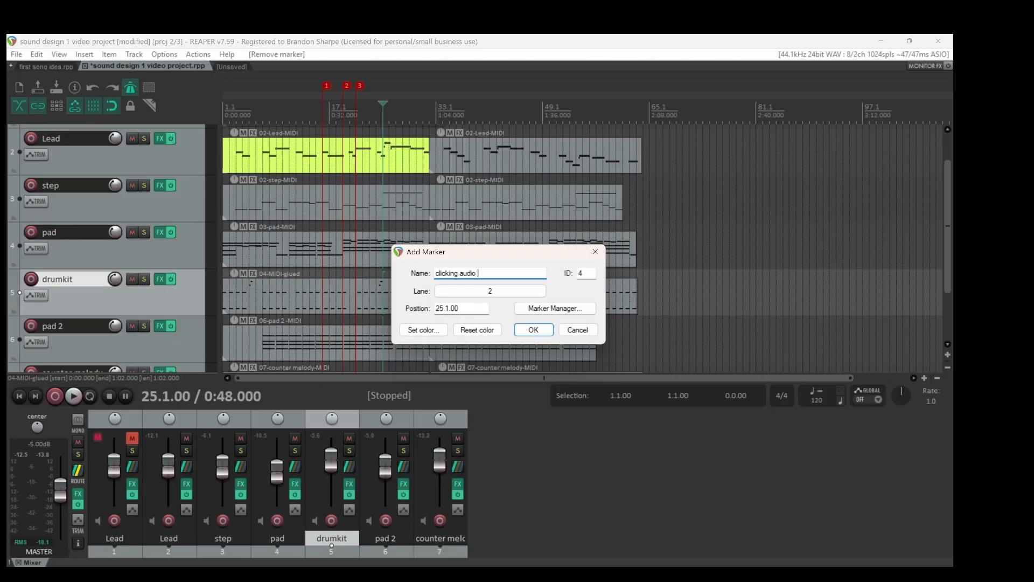
pyautogui.click(533, 331)
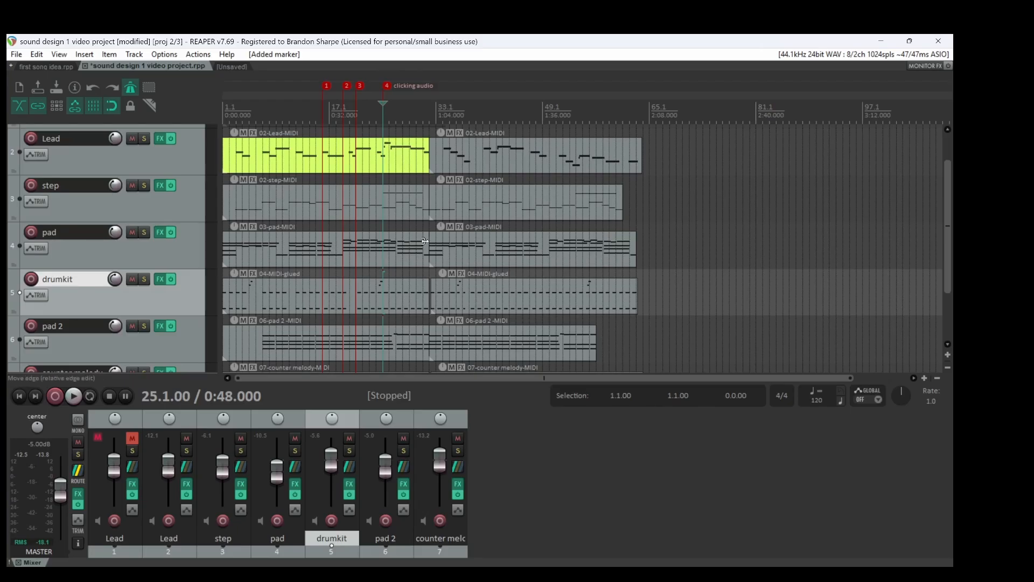
# - Play back from 23.1.00, stop, and add a marker named "audio clipping" at 36.1.00
pyautogui.click(376, 292)
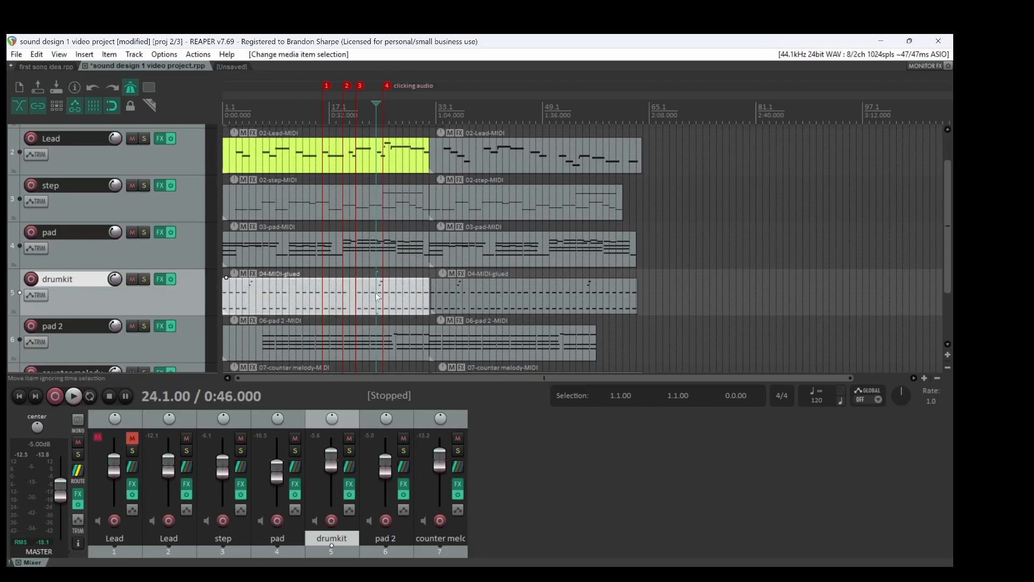
pyautogui.click(369, 298)
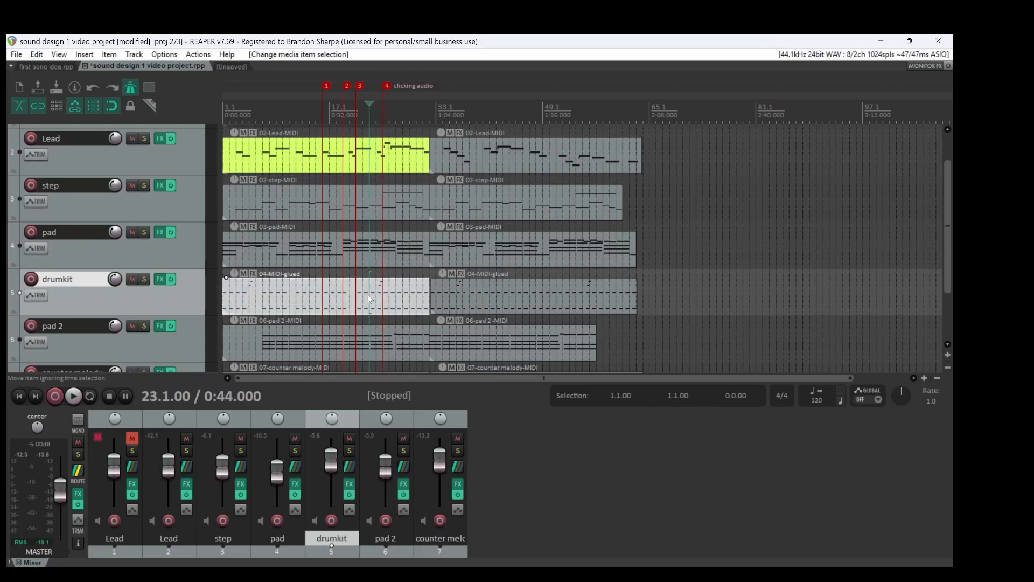
pyautogui.press('space')
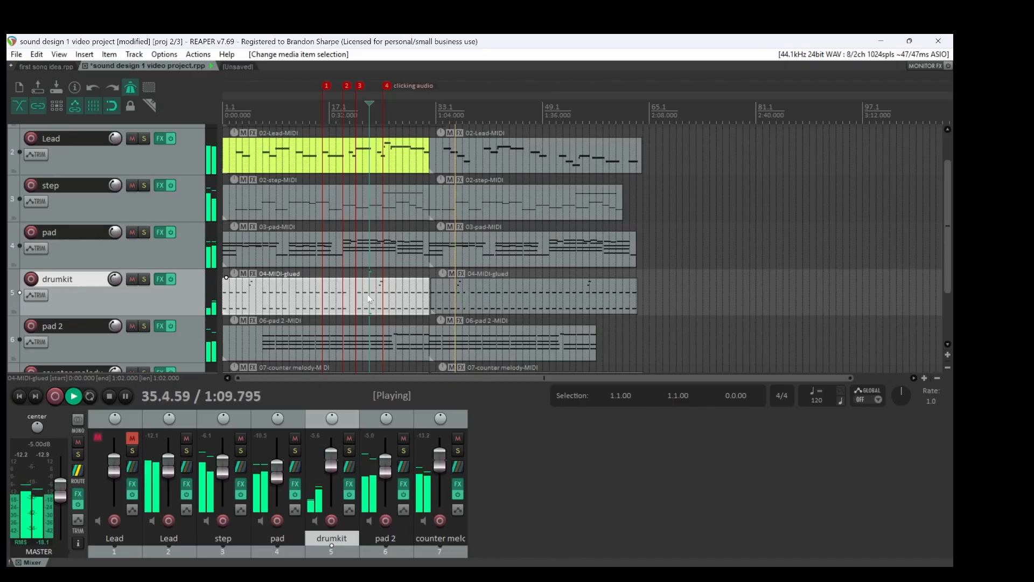
pyautogui.press('space')
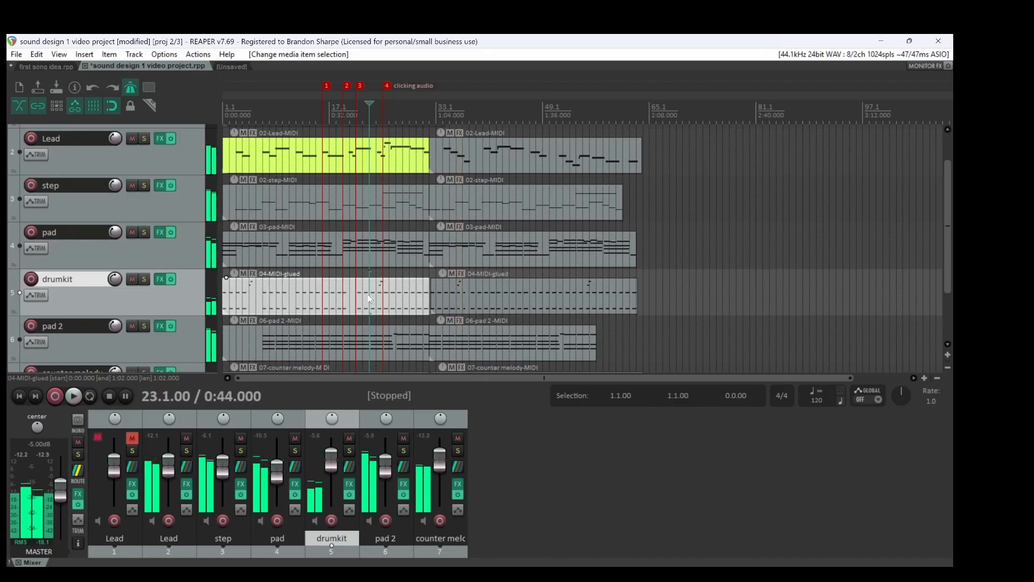
pyautogui.click(457, 290)
pyautogui.hotkey('shift', 'm')
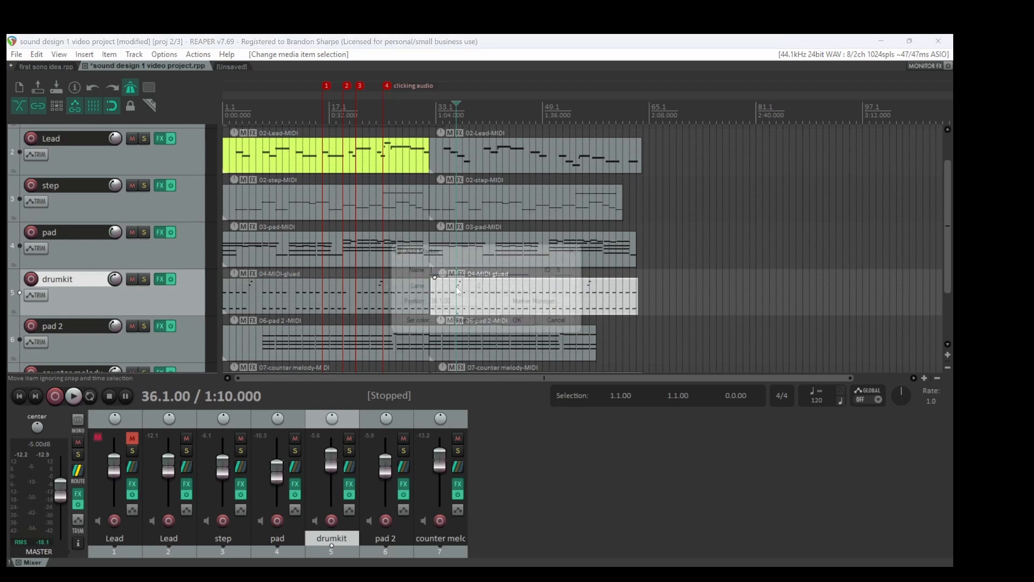
pyautogui.write('audio clipping')
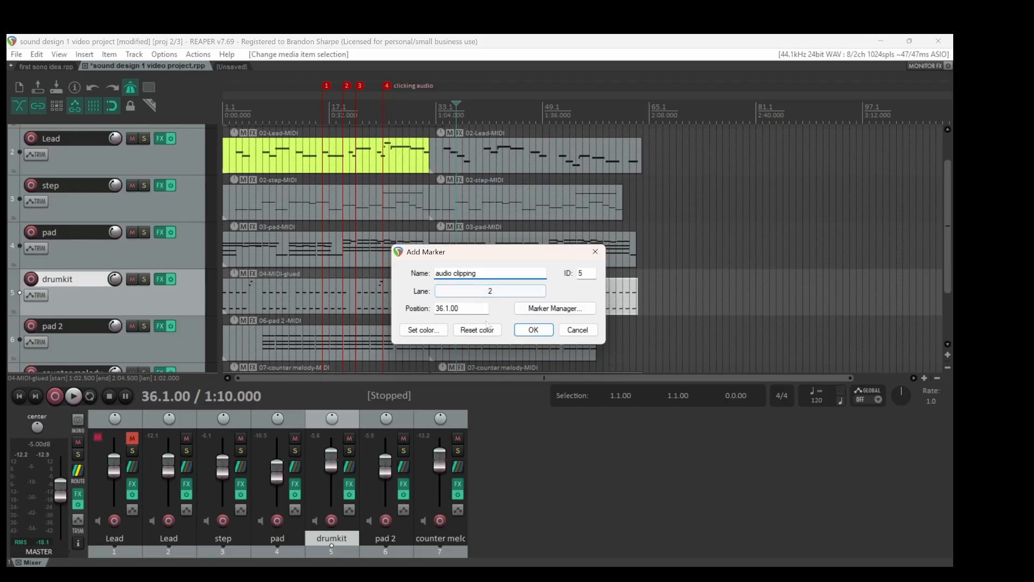
pyautogui.click(525, 329)
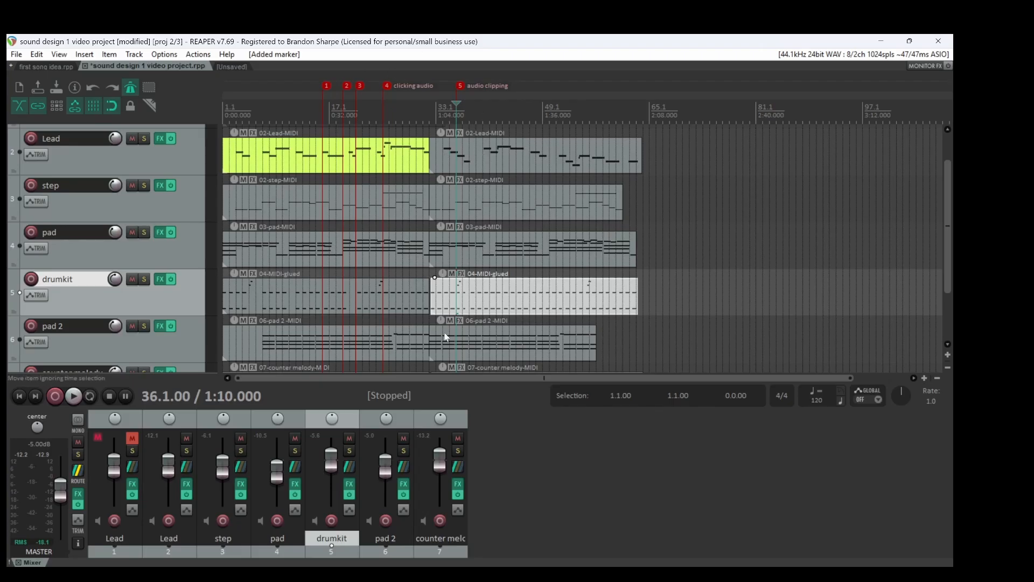
# - Play back from 35.1.00, stop, and add a marker named "drum note length" at 48.1.00
pyautogui.click(450, 296)
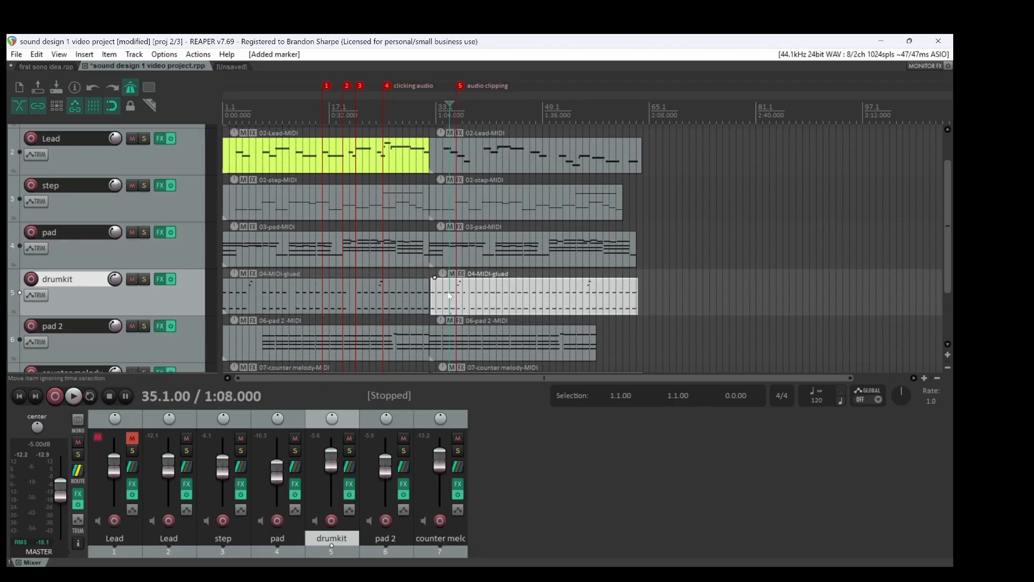
pyautogui.press('space')
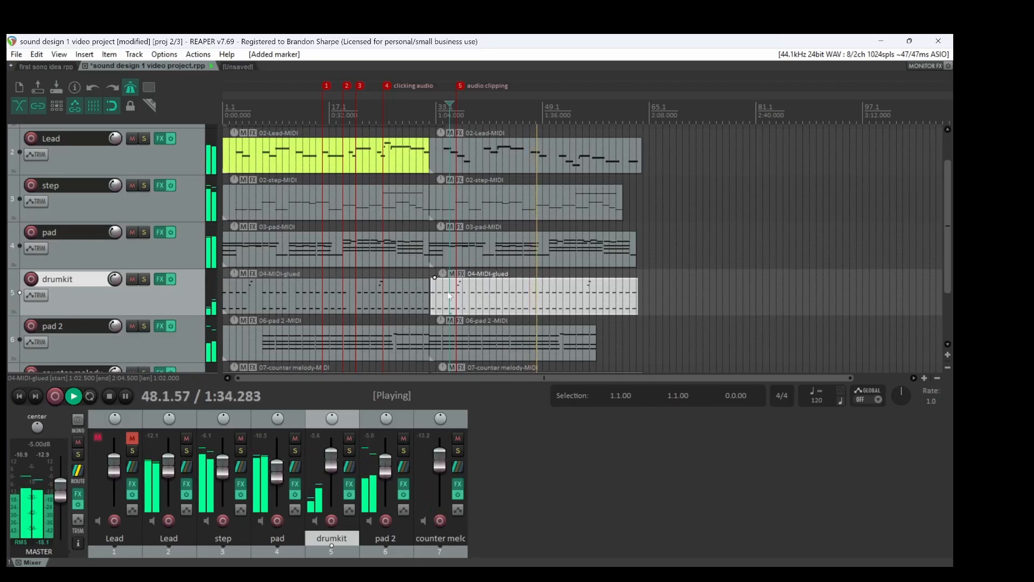
pyautogui.press('space')
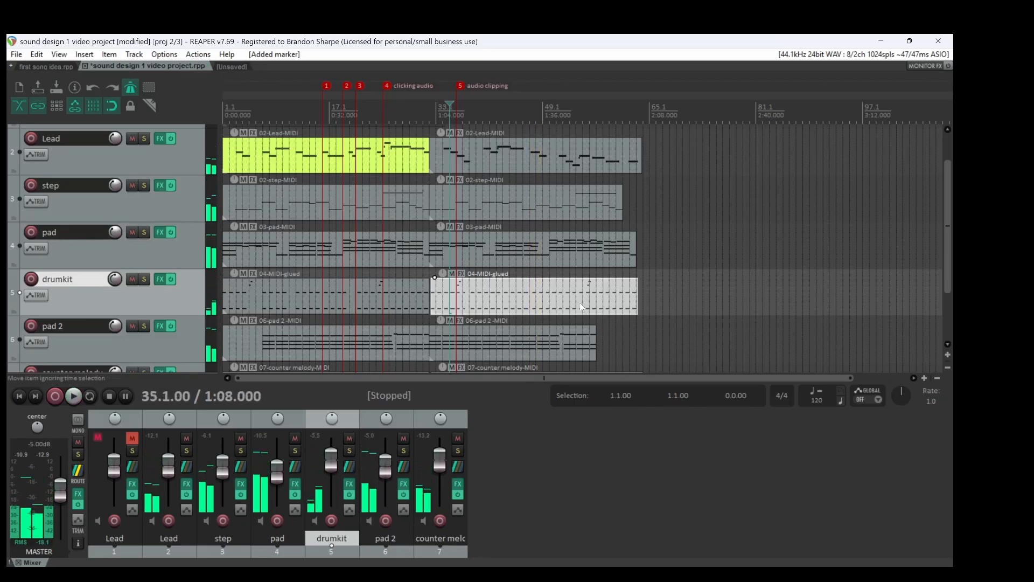
pyautogui.click(535, 301)
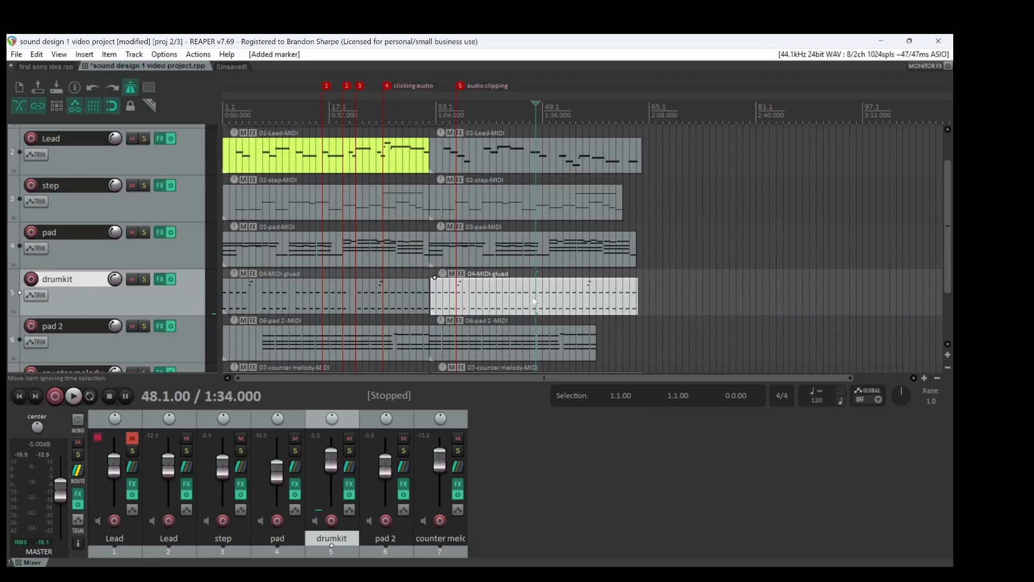
pyautogui.hotkey('shift', 'm')
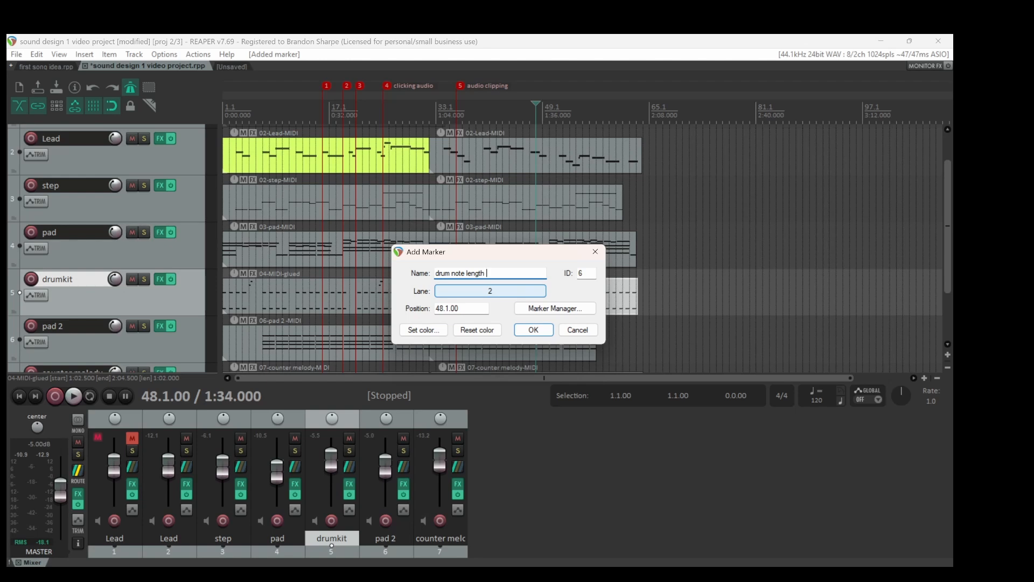
pyautogui.click(542, 328)
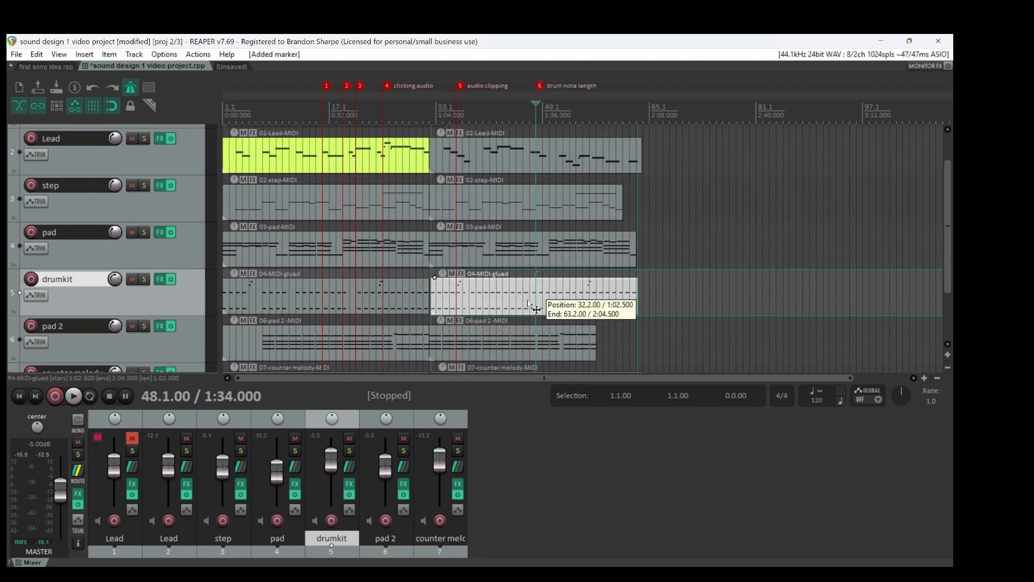
# - Play the song from 47.1.00 through to its end and stop playback
pyautogui.press('space')
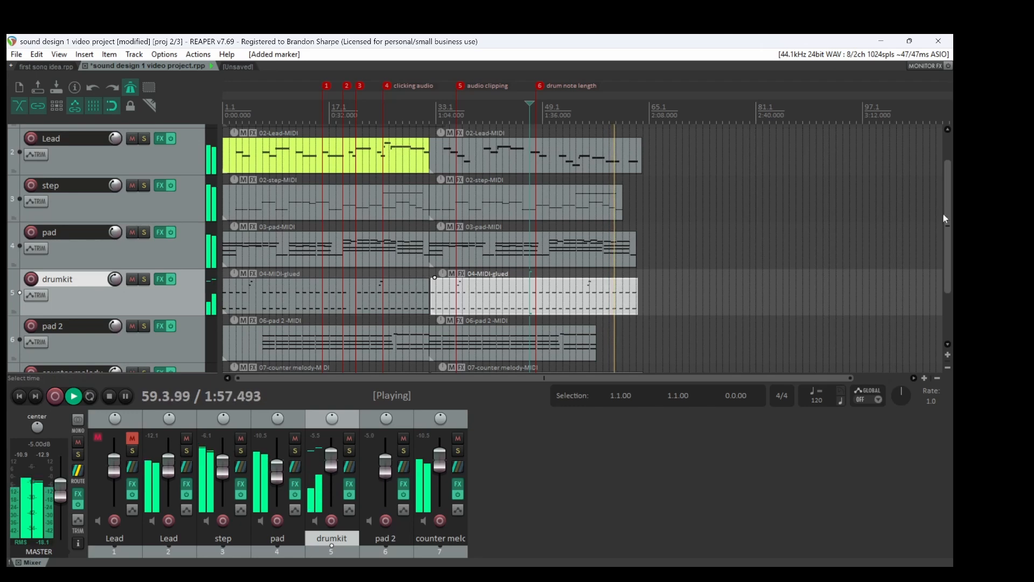
pyautogui.moveTo(946, 218)
pyautogui.mouseDown()
pyautogui.moveTo(946, 256)
pyautogui.moveTo(936, 213)
pyautogui.mouseUp()
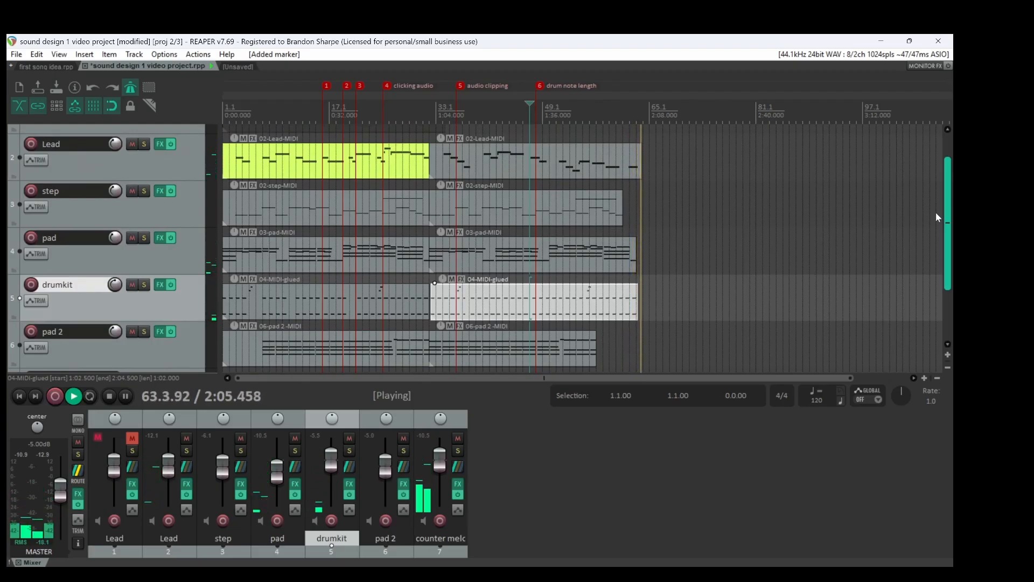
pyautogui.press('space')
pyautogui.moveTo(936, 217); pyautogui.dragTo(936, 208)
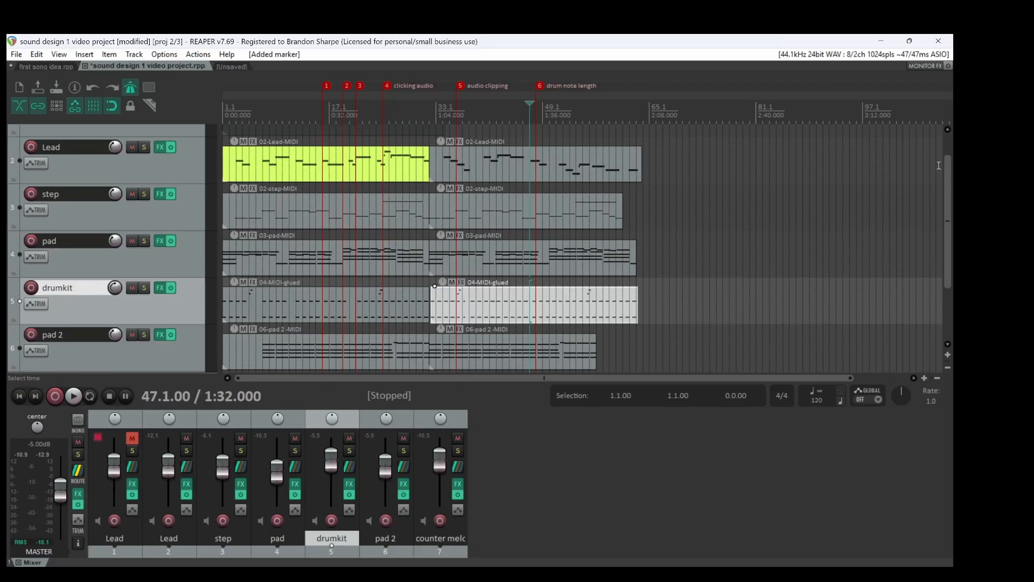
# - Return the edit cursor to the start of the project
pyautogui.moveTo(948, 167); pyautogui.dragTo(951, 190)
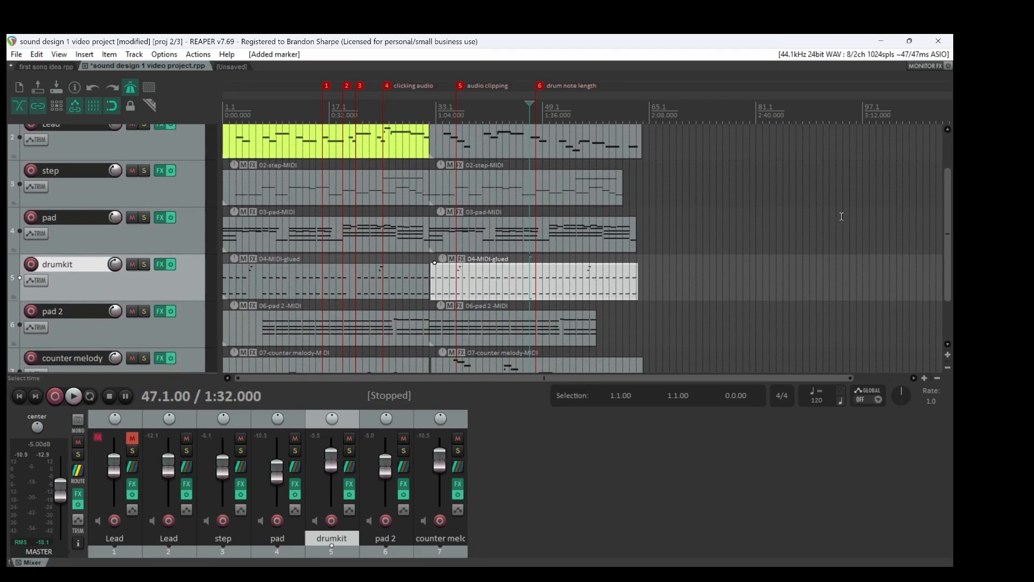
pyautogui.moveTo(942, 219); pyautogui.dragTo(942, 189)
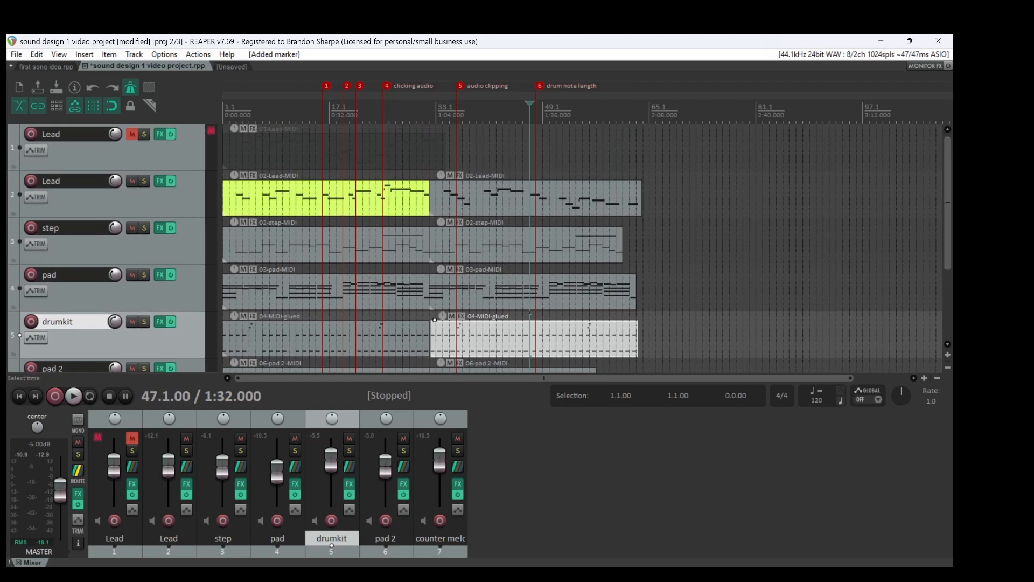
pyautogui.moveTo(952, 154); pyautogui.dragTo(951, 210)
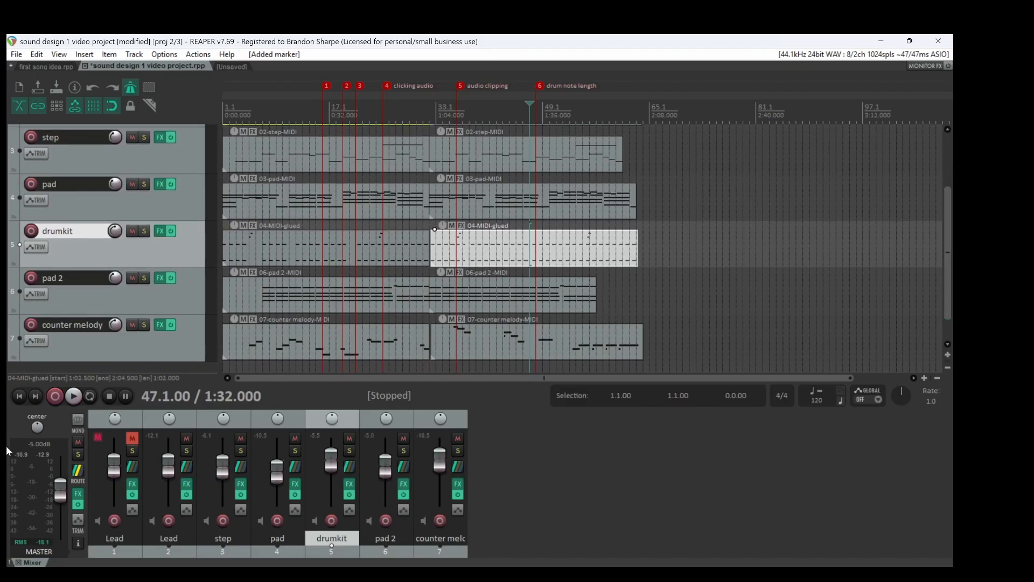
pyautogui.click(17, 397)
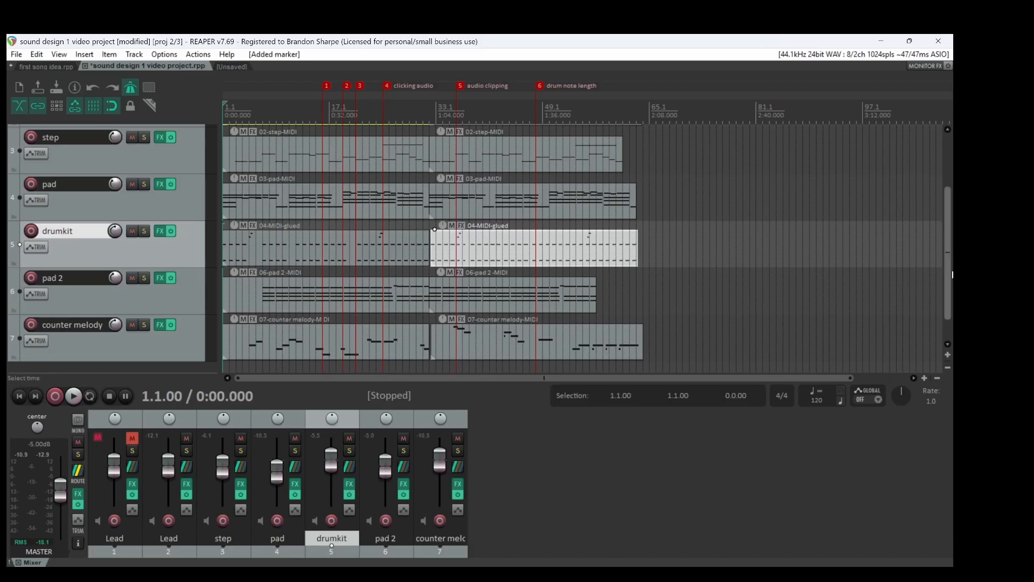
pyautogui.moveTo(950, 255); pyautogui.dragTo(951, 272)
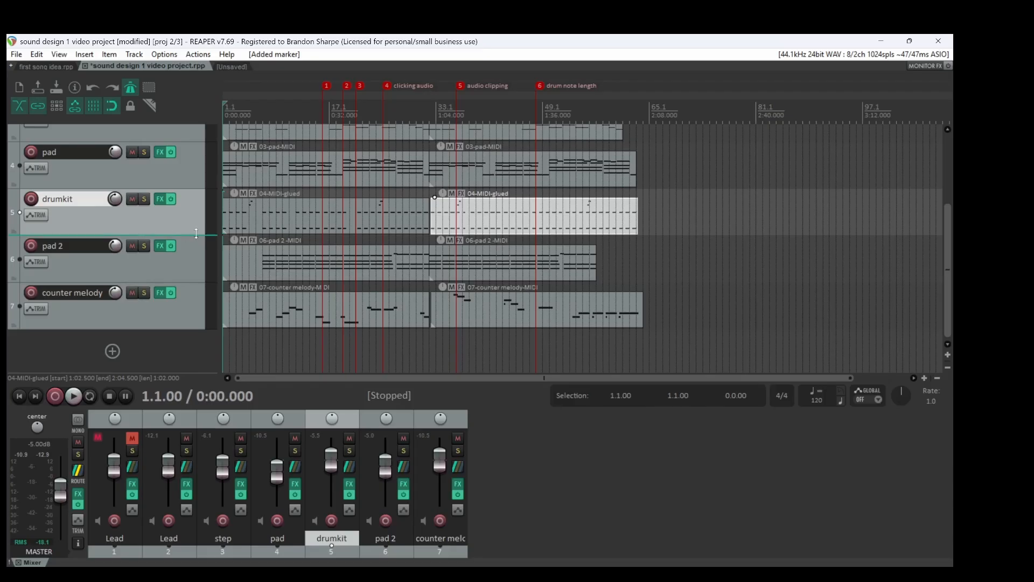
# - Select the first drumkit item, play from 15.1.00 past marker 1, and stop
pyautogui.click(312, 219)
pyautogui.click(315, 218)
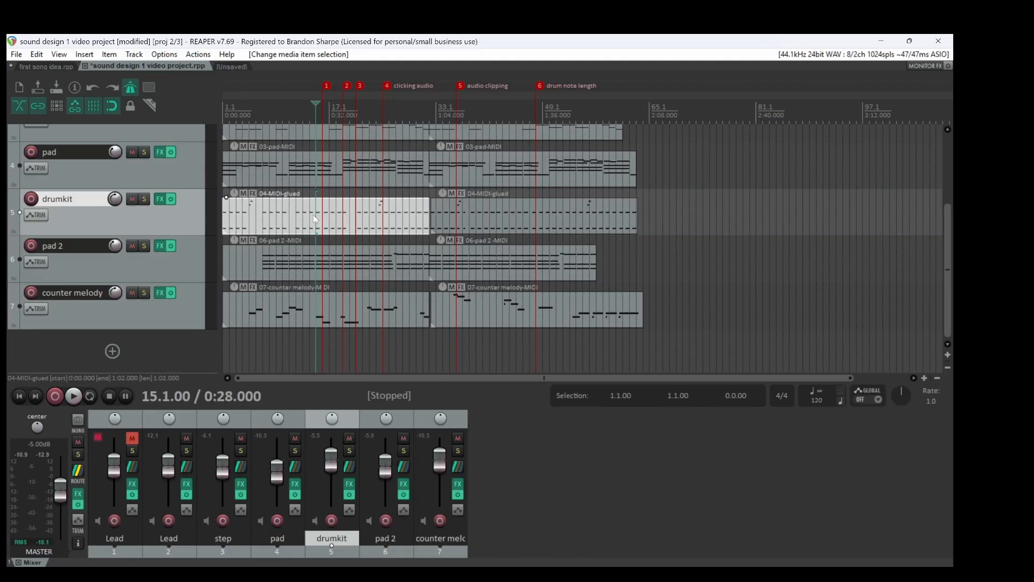
pyautogui.press('space')
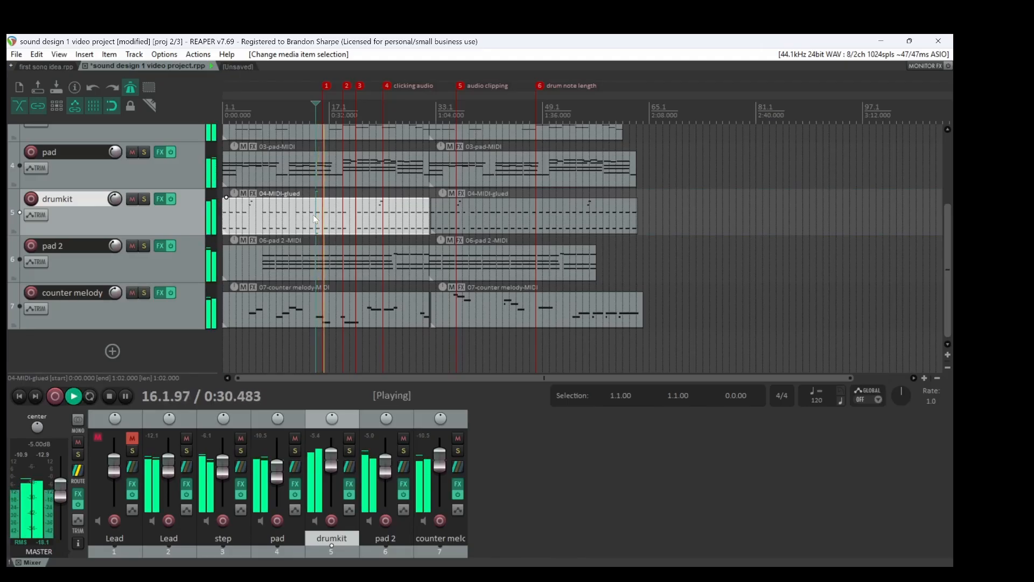
pyautogui.press('space')
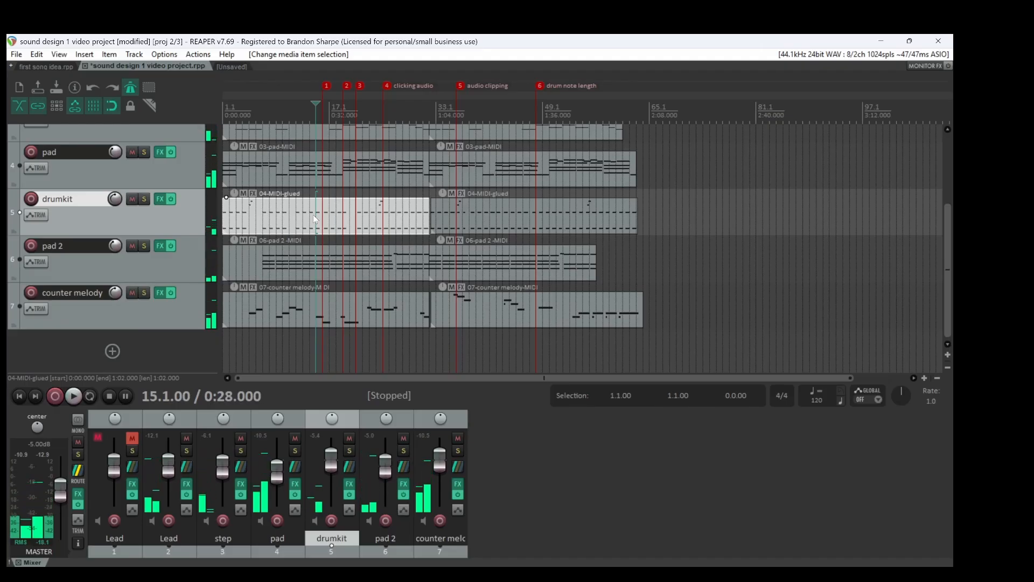
pyautogui.press('space')
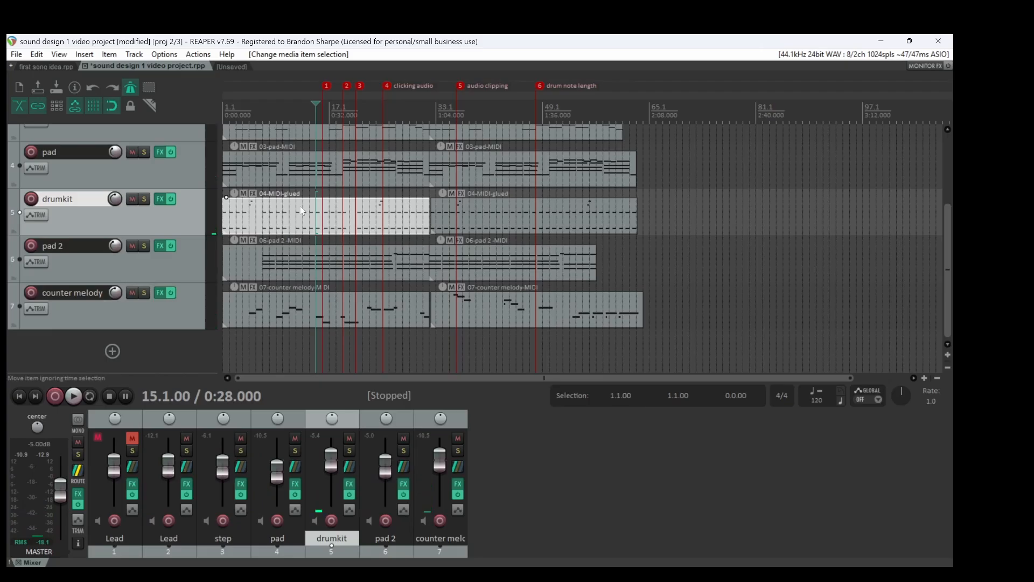
# - Open the first drumkit item in the MIDI editor and briefly play from just after measure 15
pyautogui.doubleClick(324, 221)
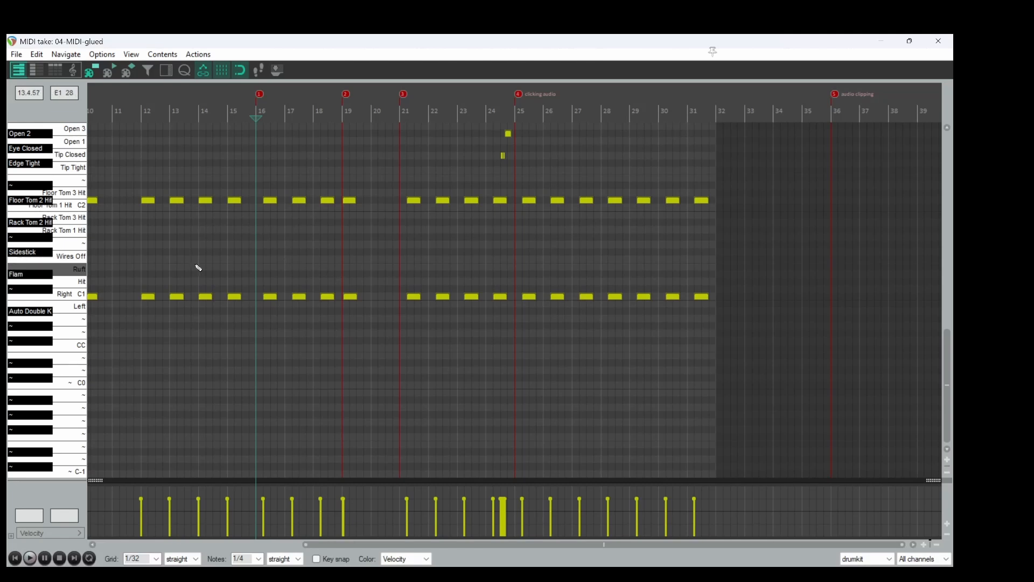
pyautogui.click(234, 291)
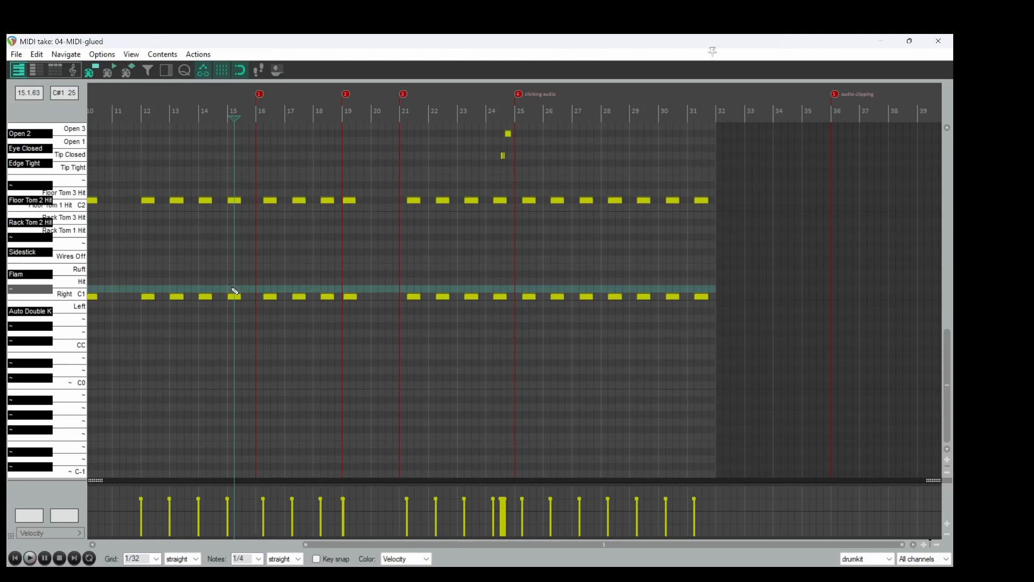
pyautogui.press('space')
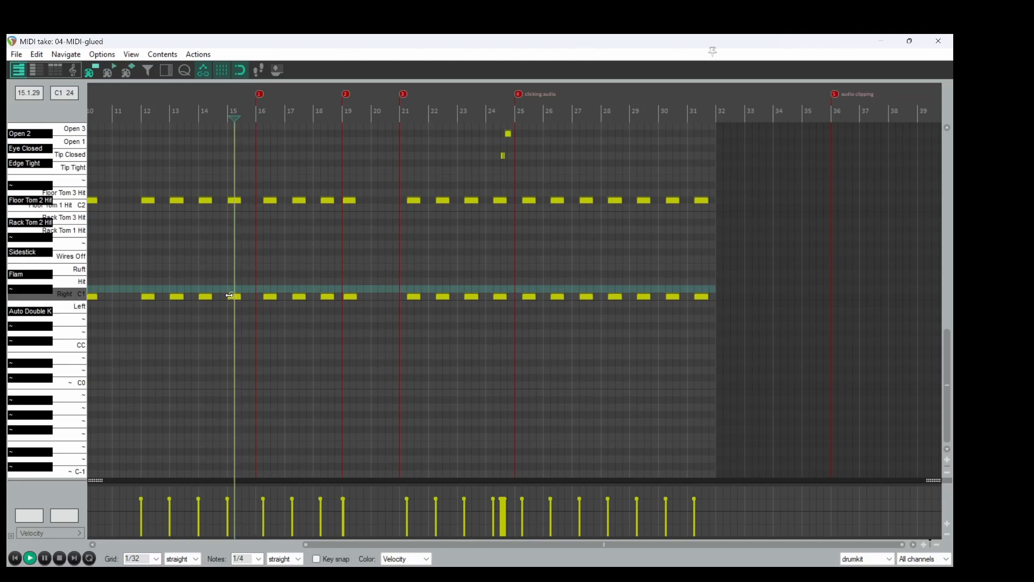
pyautogui.press('space')
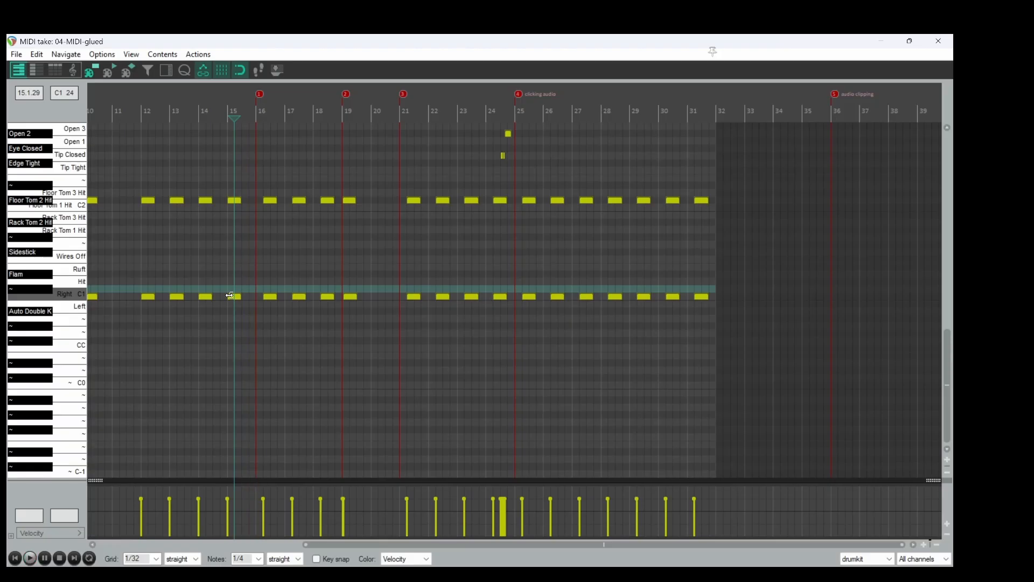
# - Move the late Right C1 and Floor Tom 2 notes at marker 1 back to the start of measure 16
pyautogui.click(270, 297)
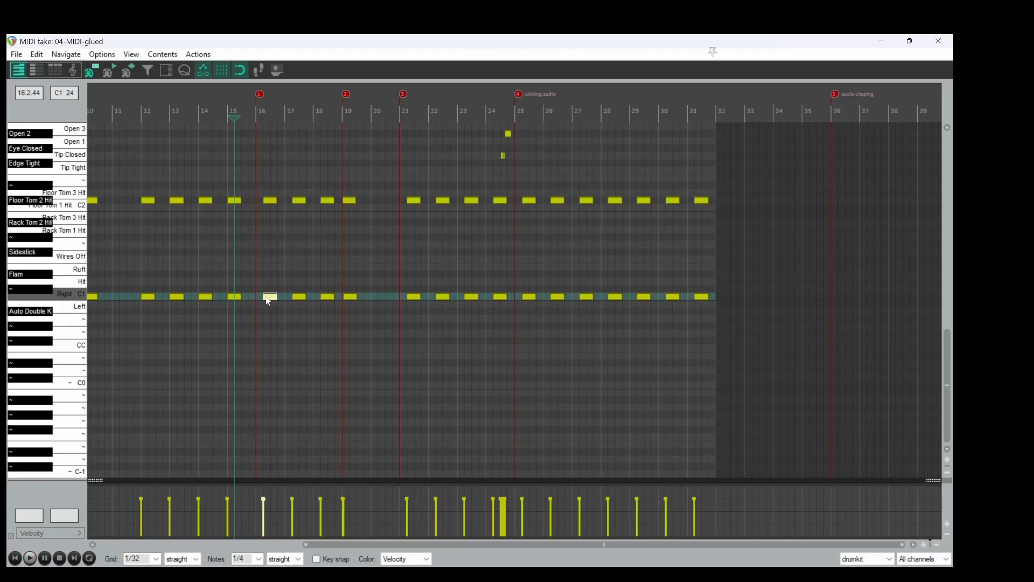
pyautogui.moveTo(269, 301); pyautogui.dragTo(265, 301)
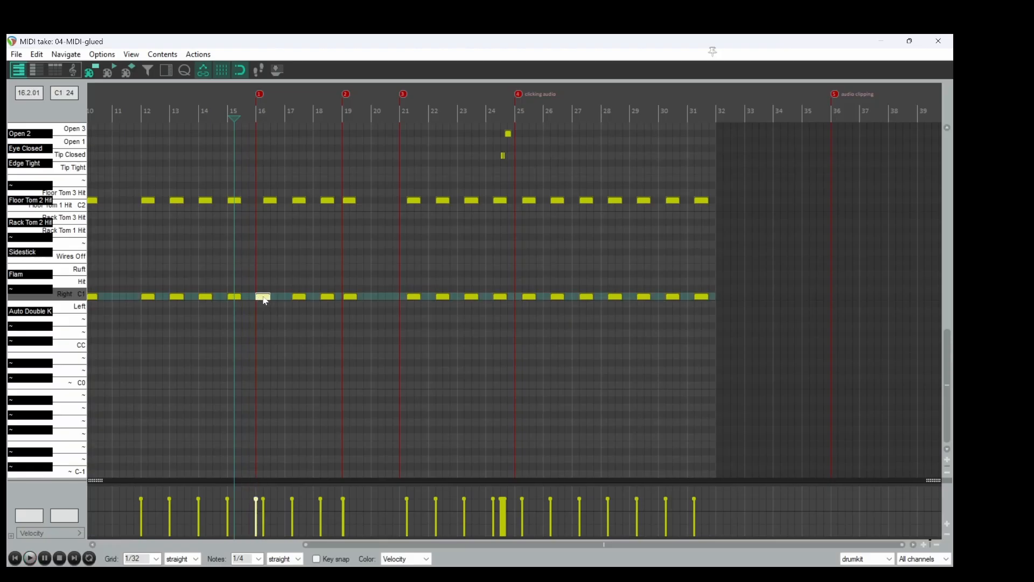
pyautogui.click(273, 202)
pyautogui.moveTo(269, 204); pyautogui.dragTo(263, 202)
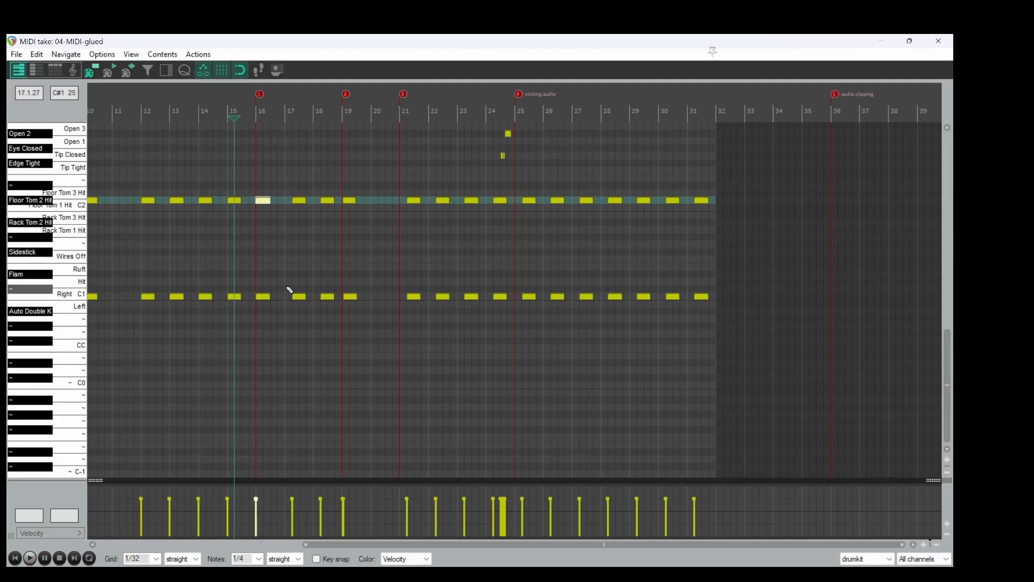
# - Play the drum part from before marker 1 to check the shifted measure 16 notes, and stop
pyautogui.click(227, 230)
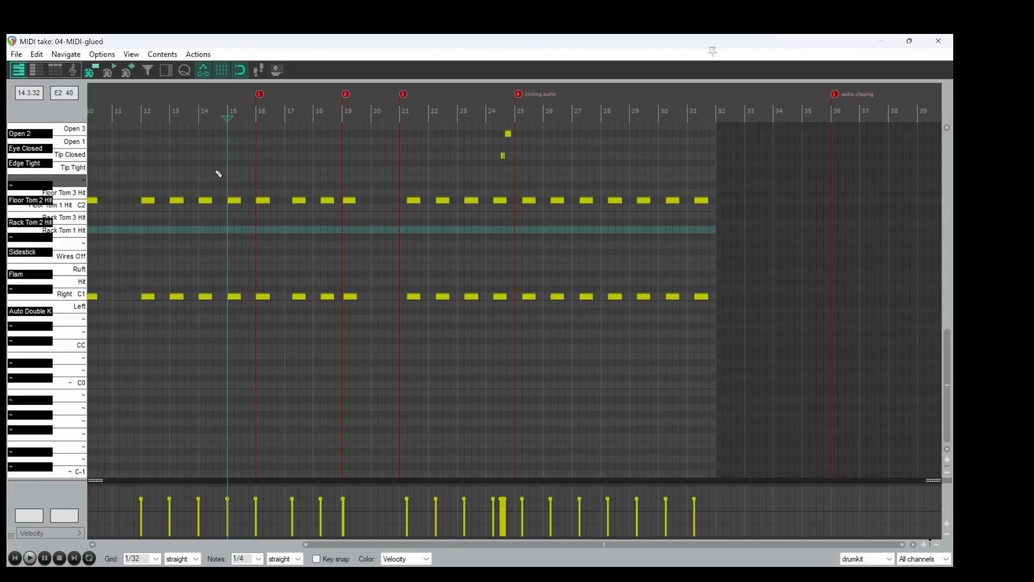
pyautogui.press('space')
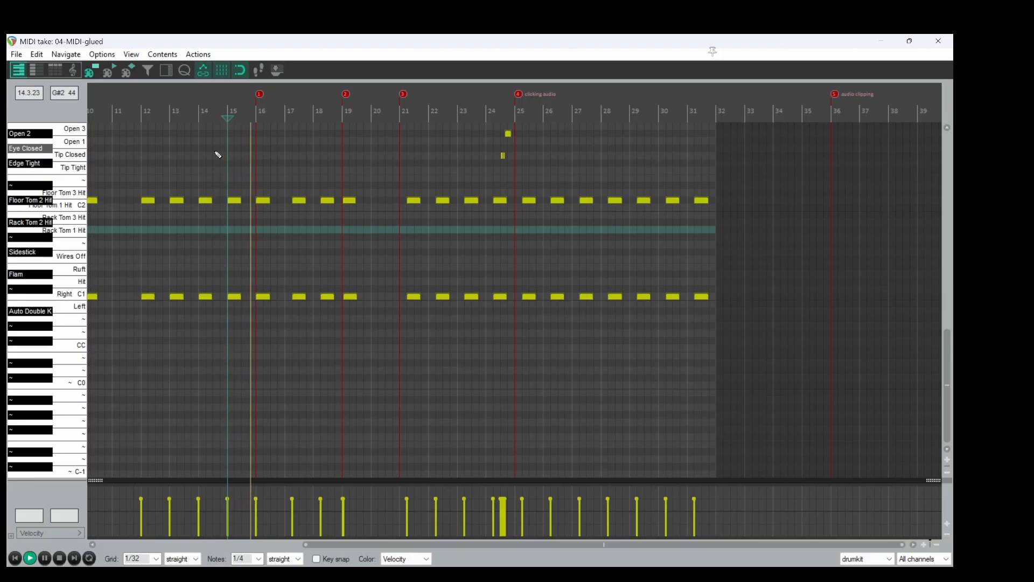
pyautogui.hotkey('alt', 'space')
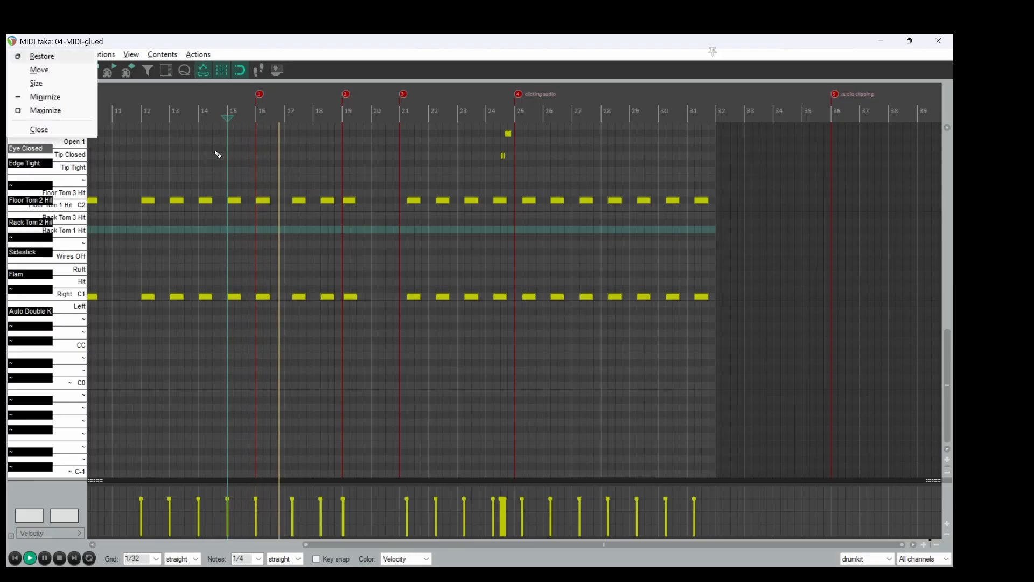
pyautogui.click(217, 267)
pyautogui.press('space')
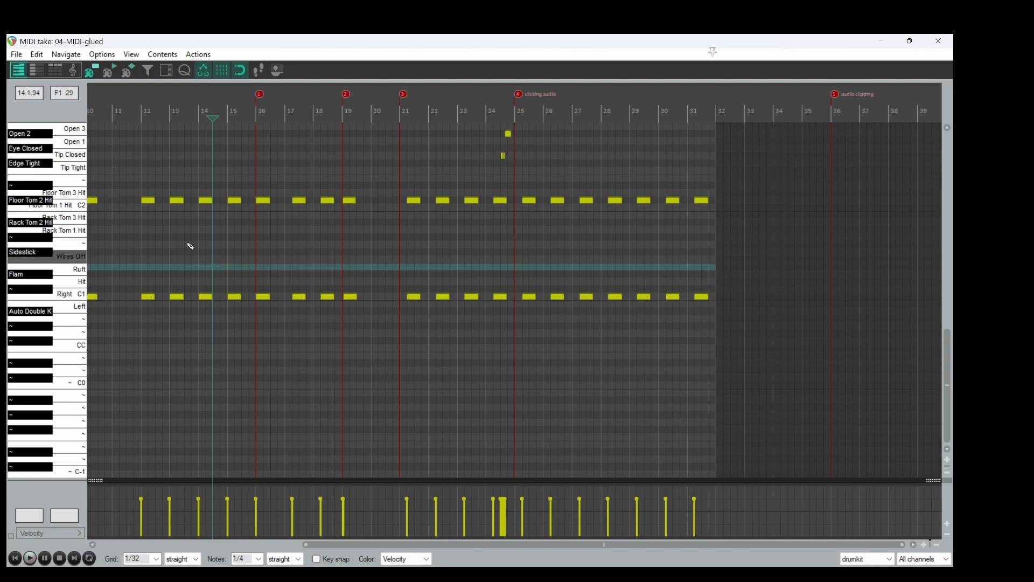
pyautogui.click(193, 232)
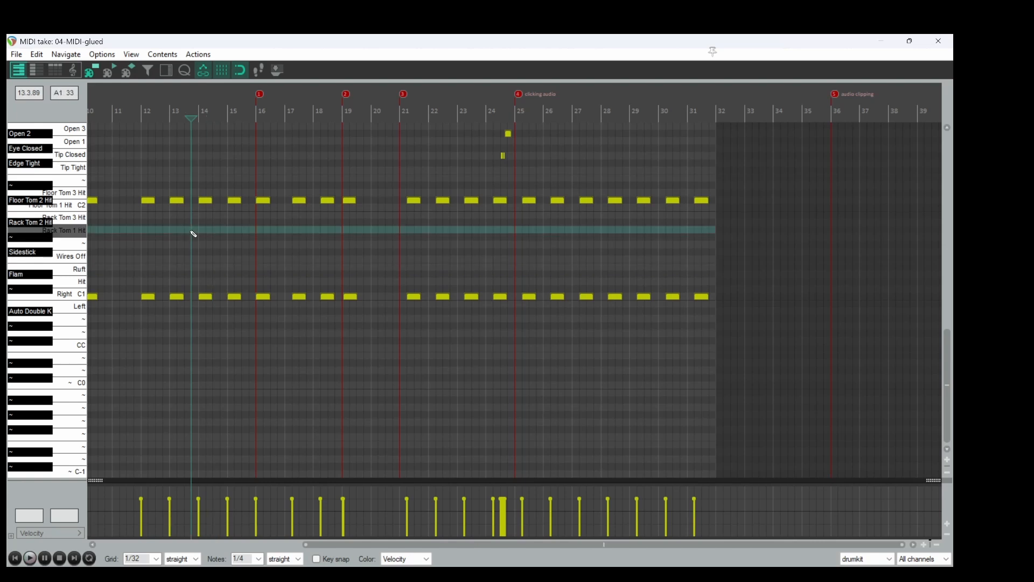
pyautogui.press('space')
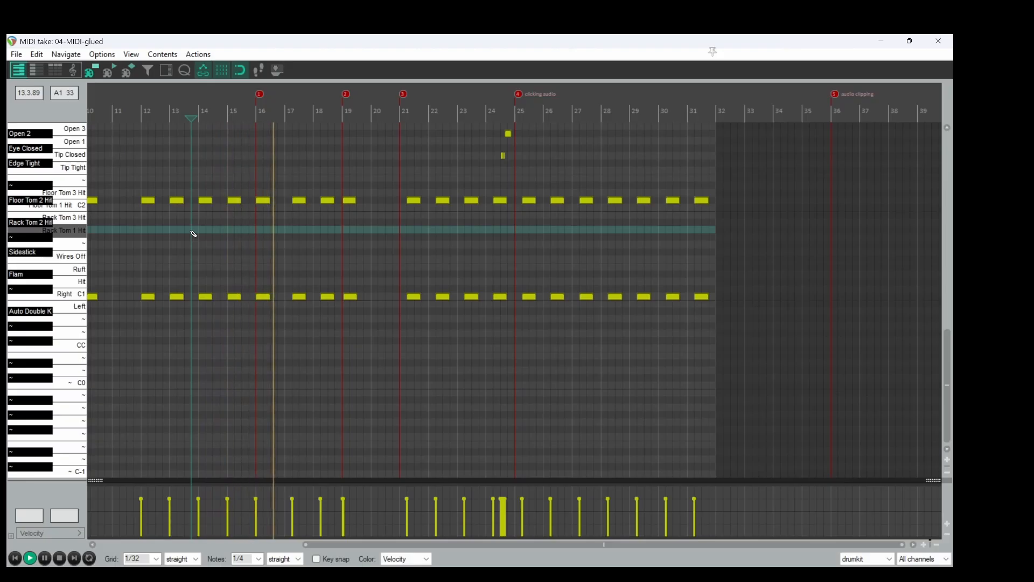
pyautogui.press('space')
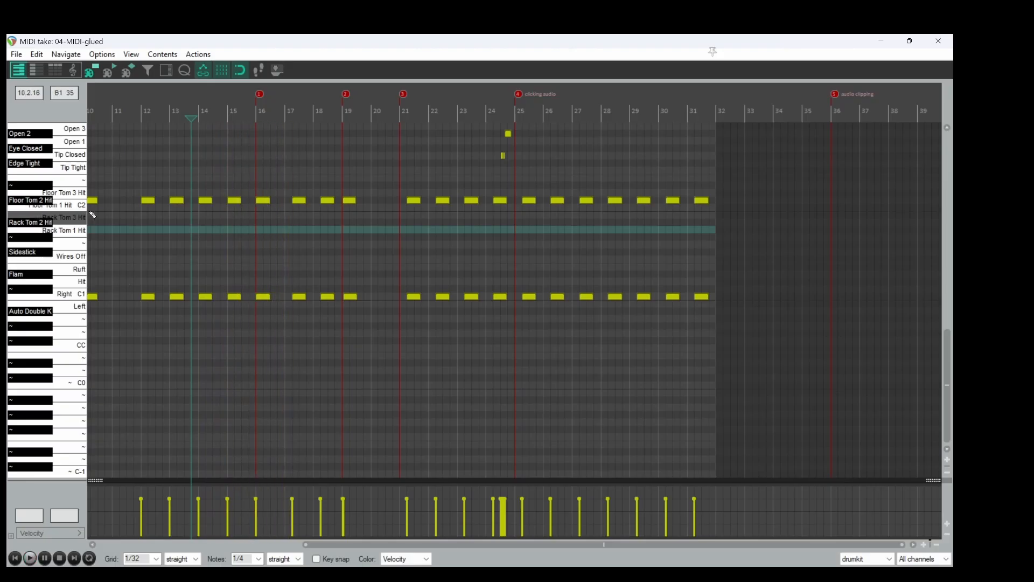
# - Move the late Floor Tom 2 and Right C1 notes in measure 17 back to the start of that measure
pyautogui.click(301, 201)
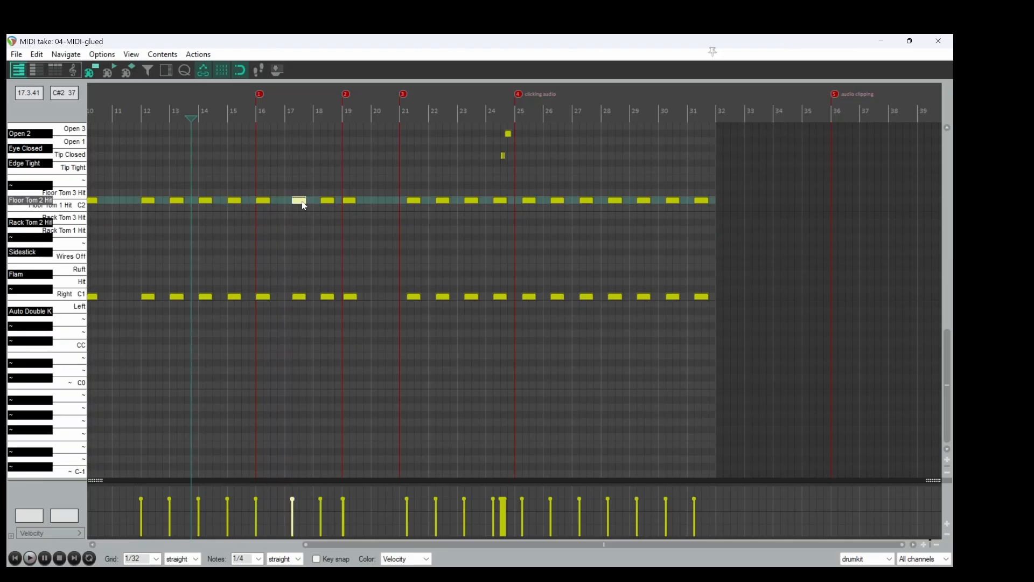
pyautogui.moveTo(302, 202); pyautogui.dragTo(296, 203)
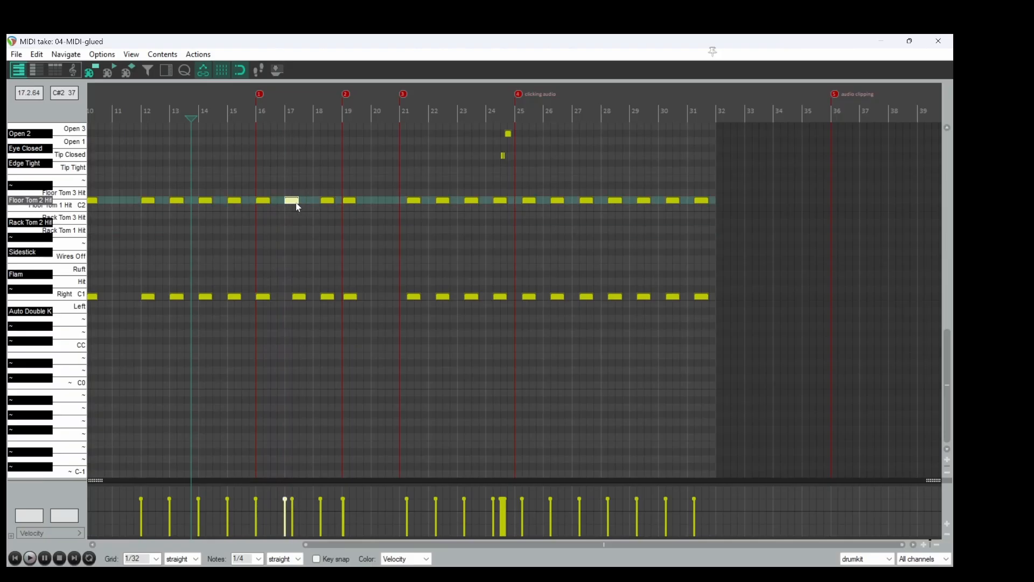
pyautogui.click(300, 295)
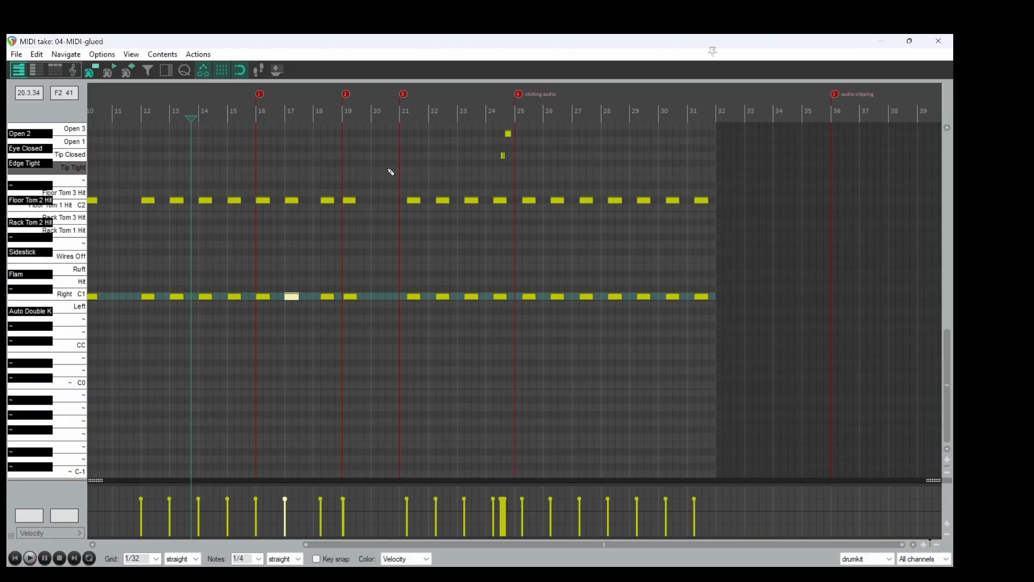
# - Place the edit cursor just before measure 14, play past marker 2 to check the drum timing, and stop
pyautogui.click(266, 217)
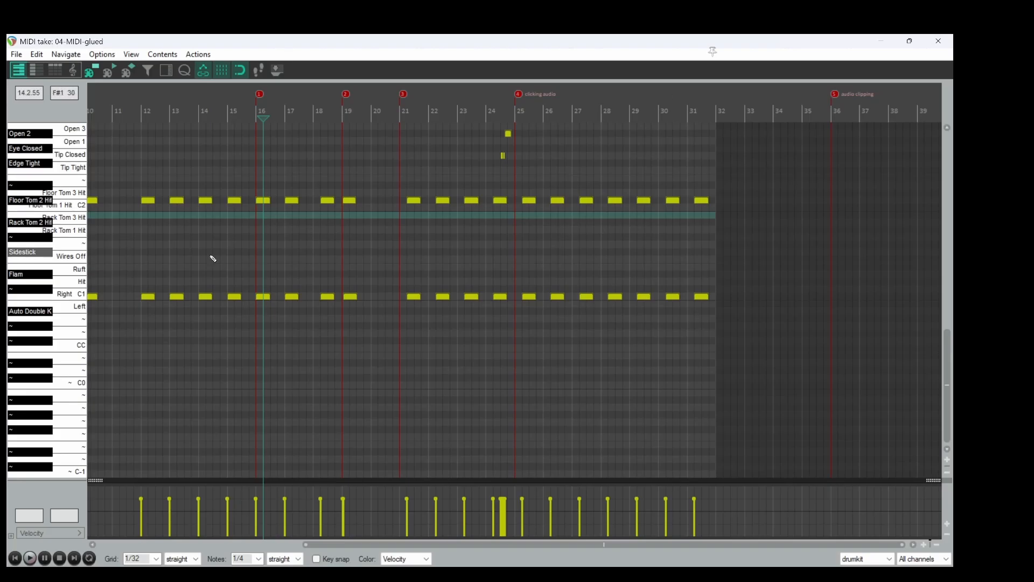
pyautogui.click(237, 218)
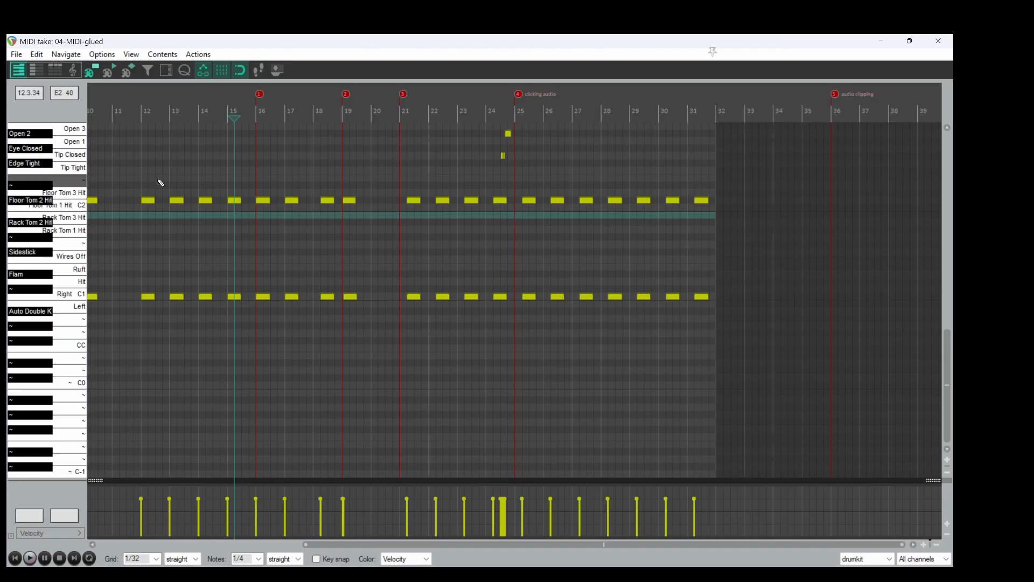
pyautogui.click(209, 207)
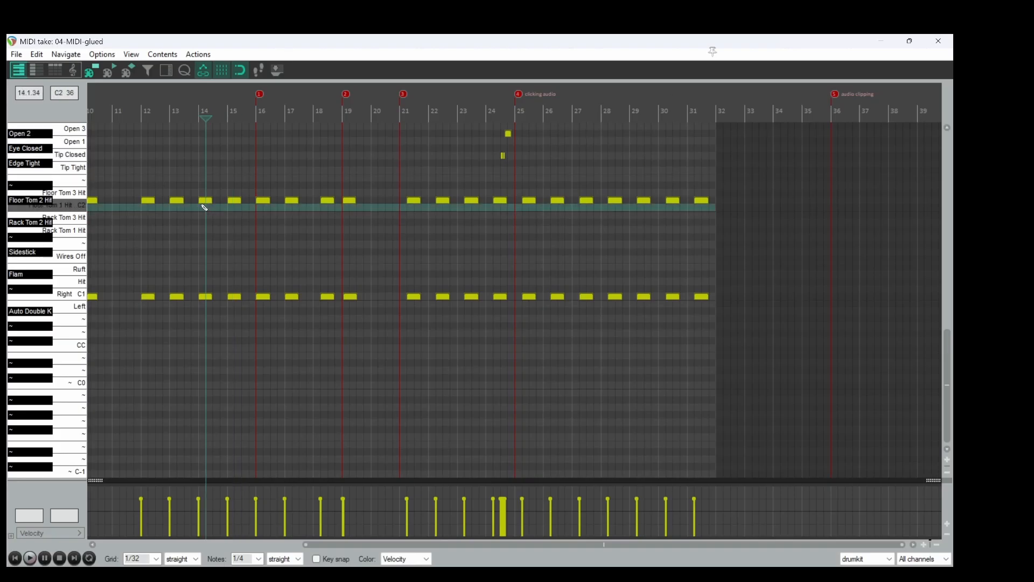
pyautogui.click(198, 205)
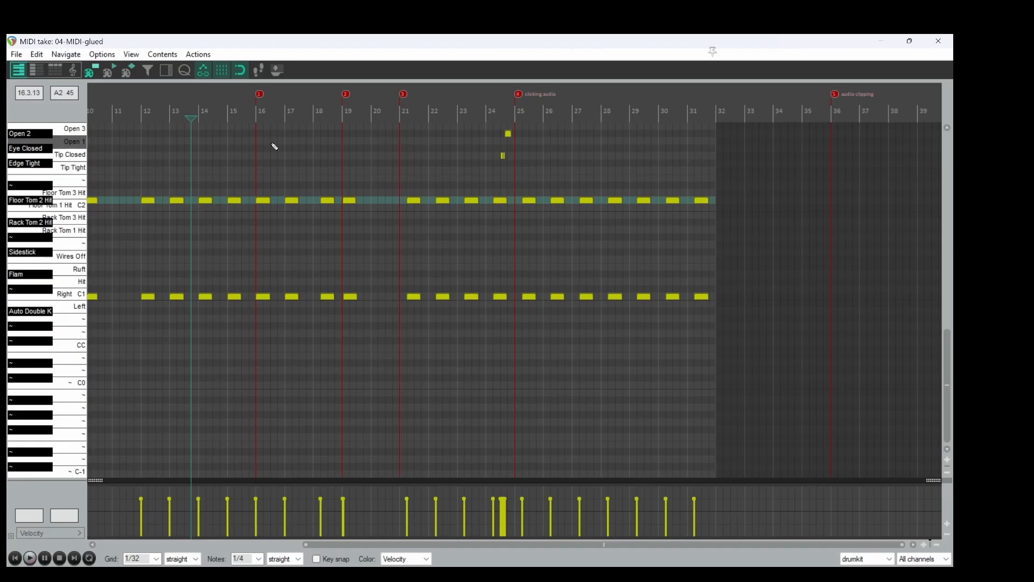
pyautogui.press('space')
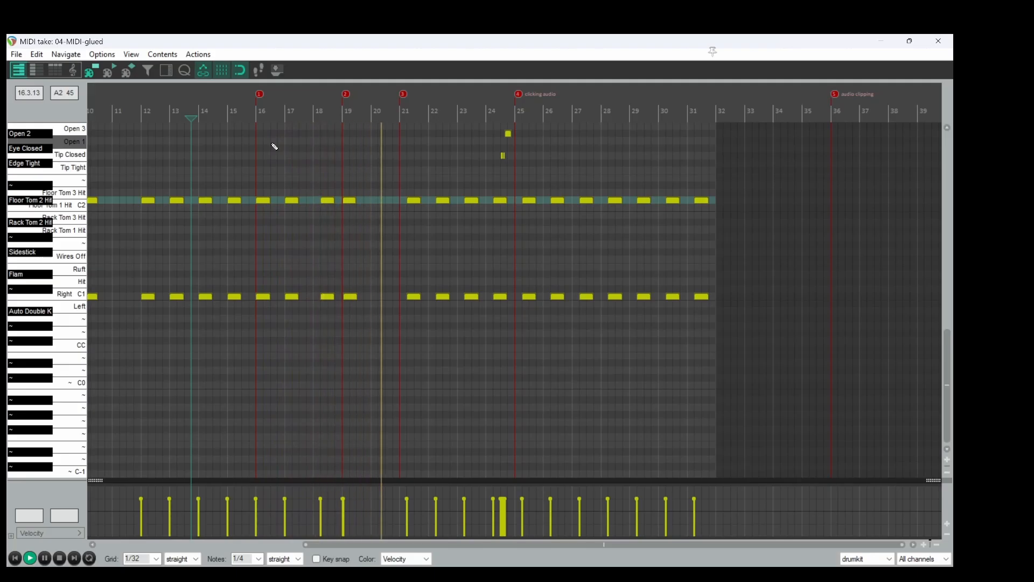
pyautogui.press('space')
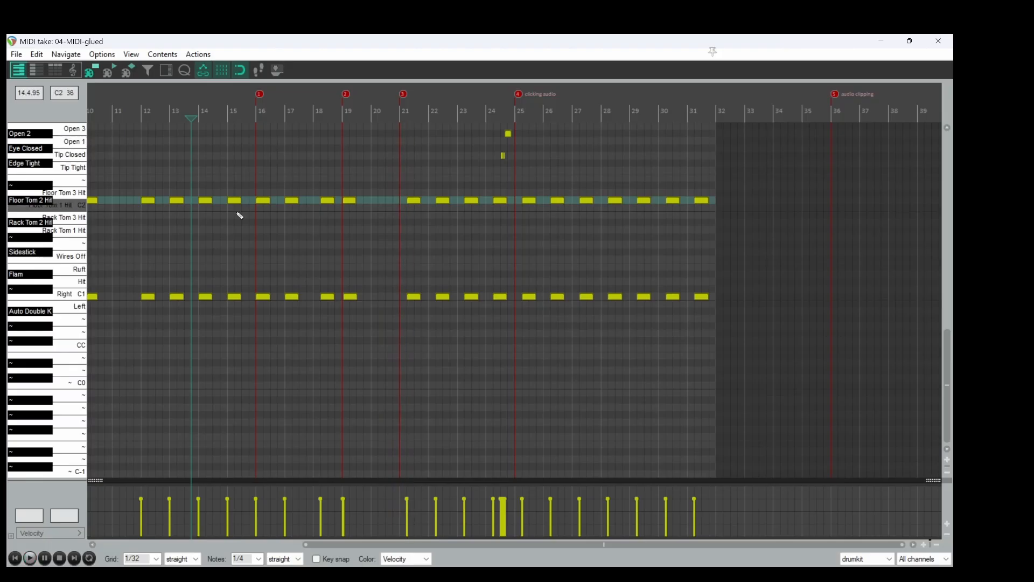
# - Close the MIDI editor, play the song from measure 10 past marker 3 to check the drum timing, and stop
pyautogui.click(120, 212)
pyautogui.scroll(-2, 121, 213)
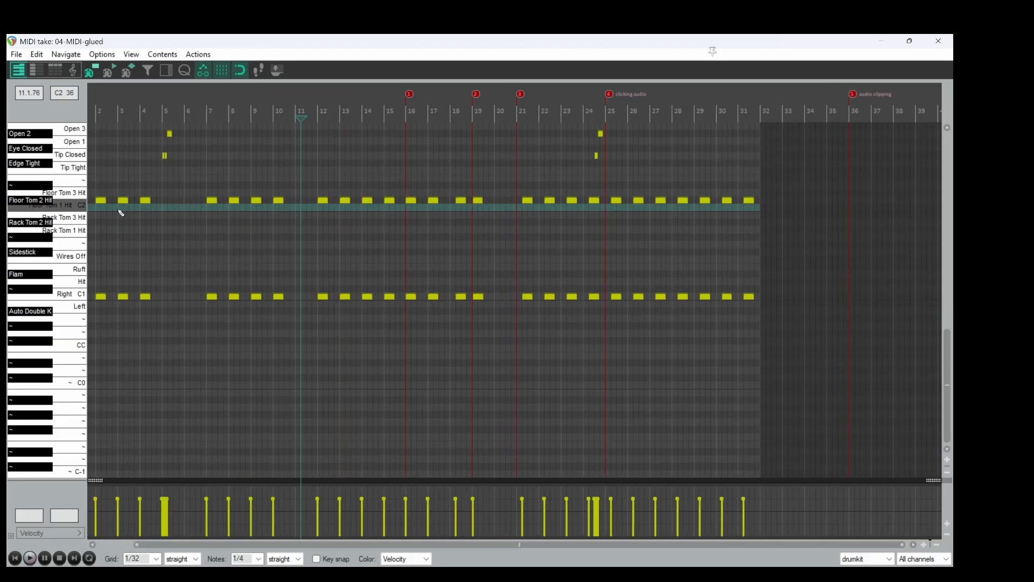
pyautogui.press('Escape')
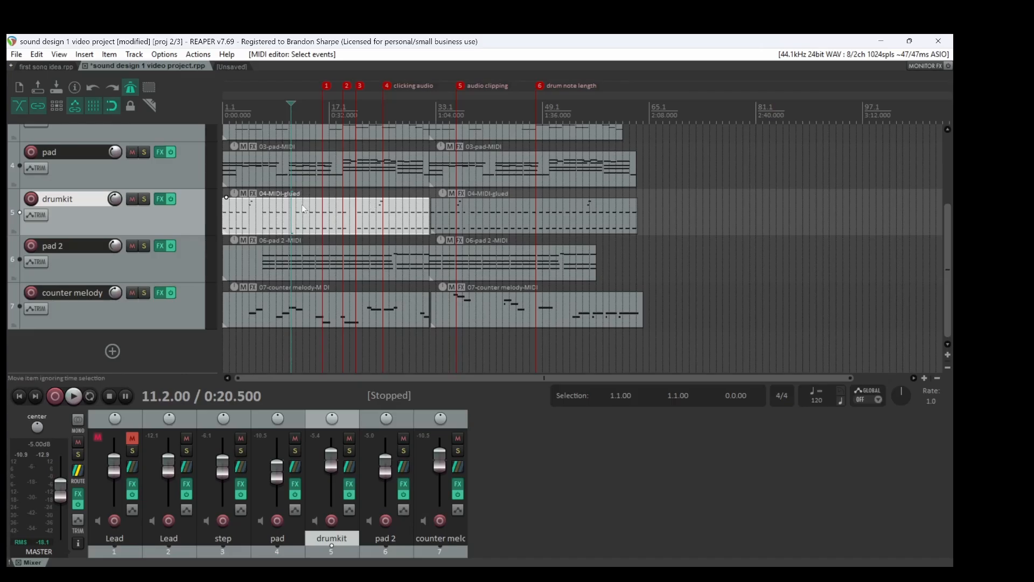
pyautogui.click(283, 215)
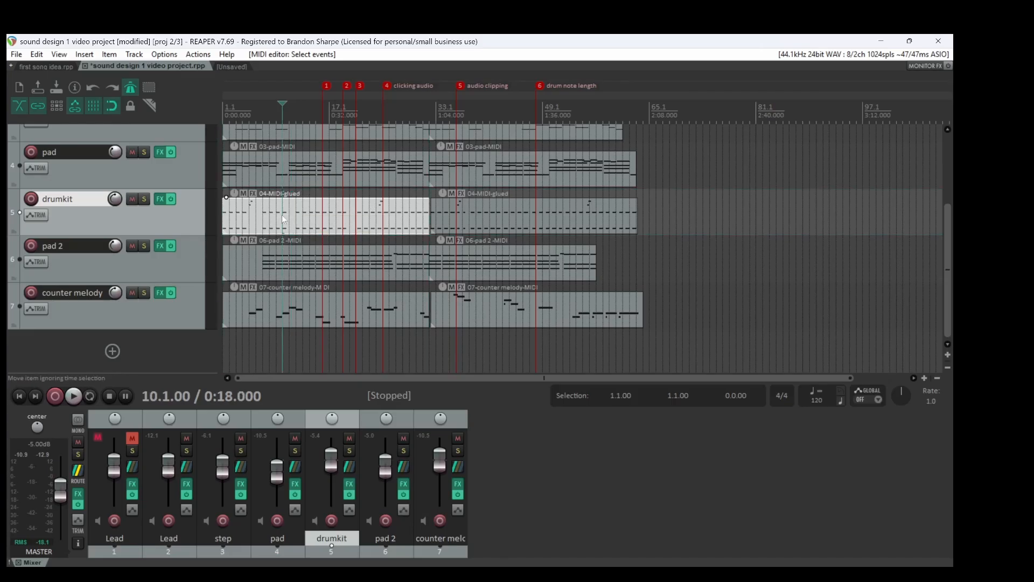
pyautogui.press('space')
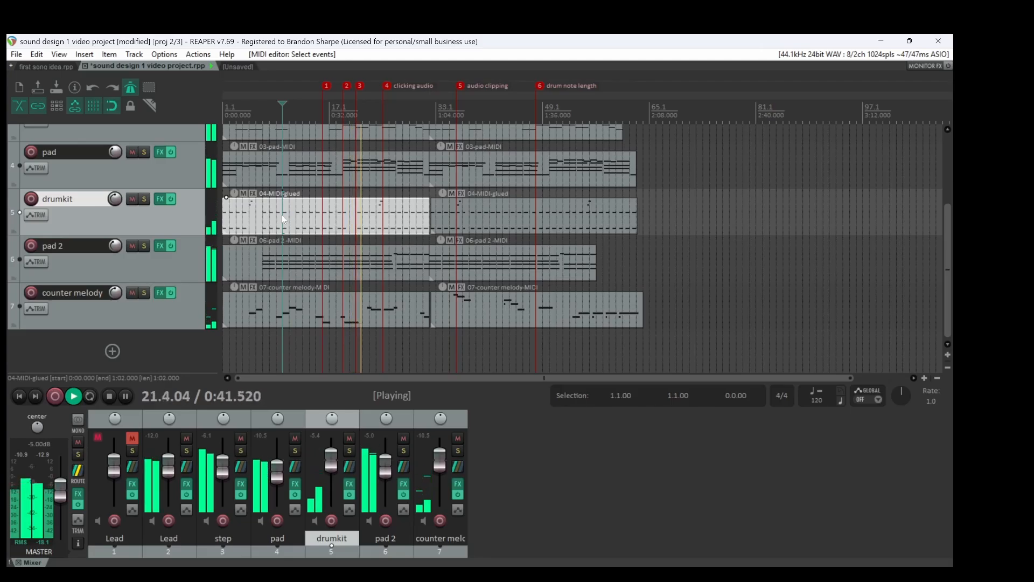
pyautogui.press('space')
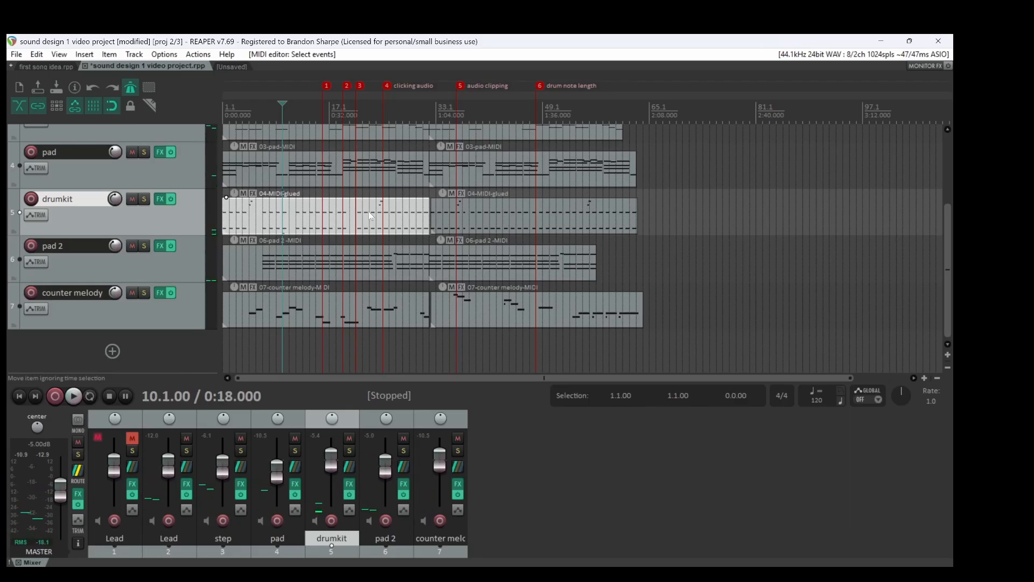
pyautogui.click(334, 218)
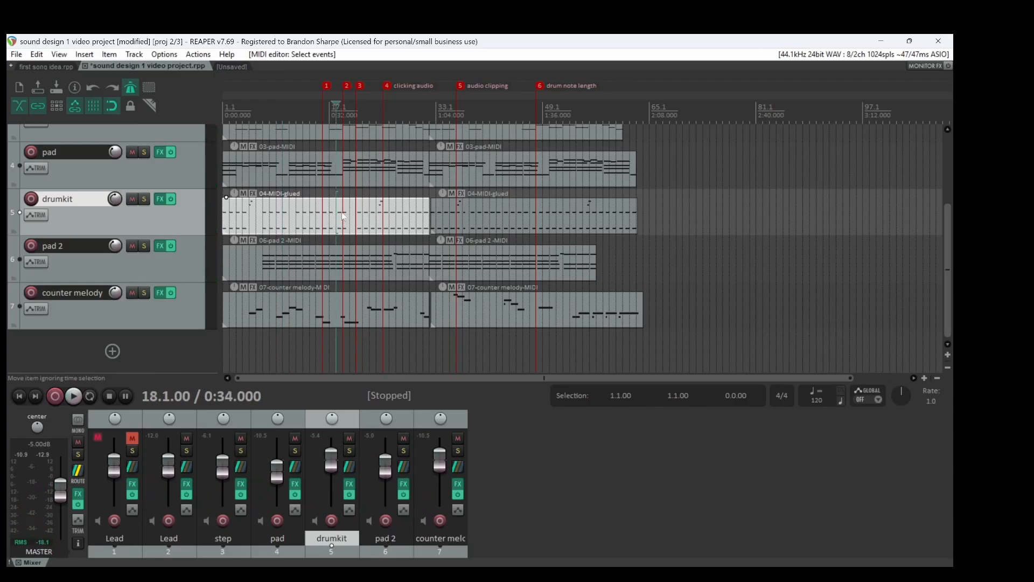
pyautogui.click(353, 220)
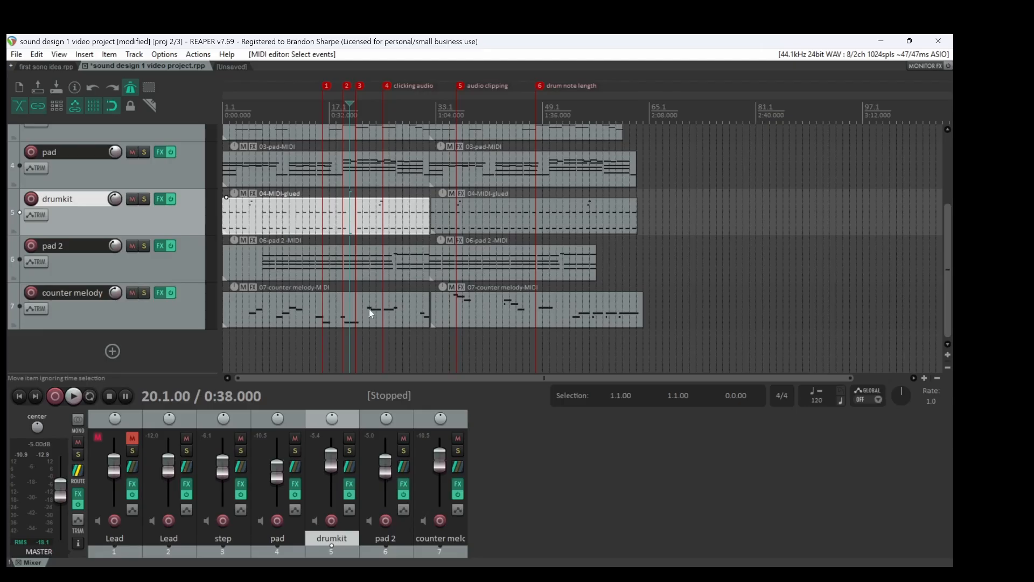
pyautogui.doubleClick(360, 220)
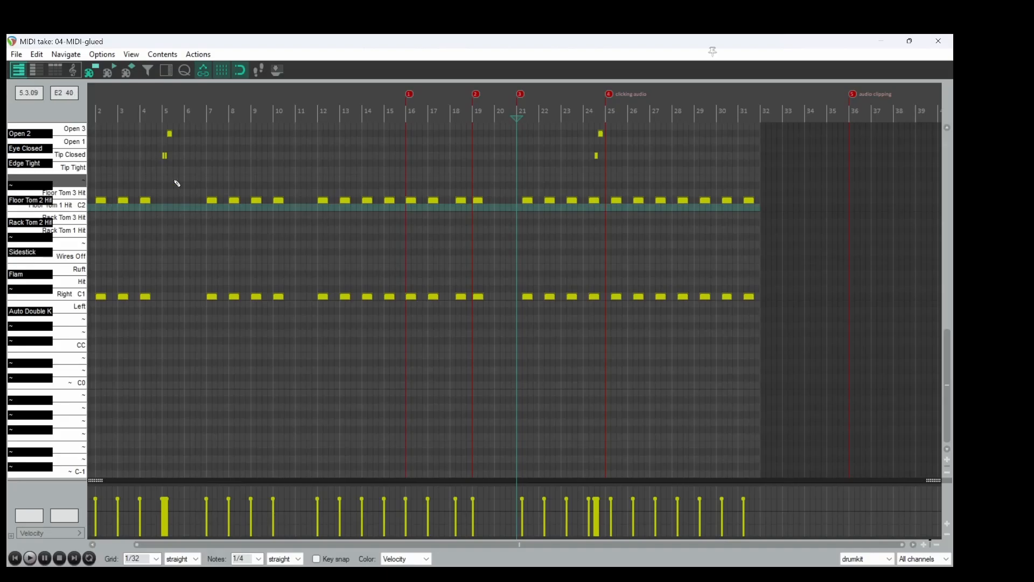
pyautogui.press('Escape')
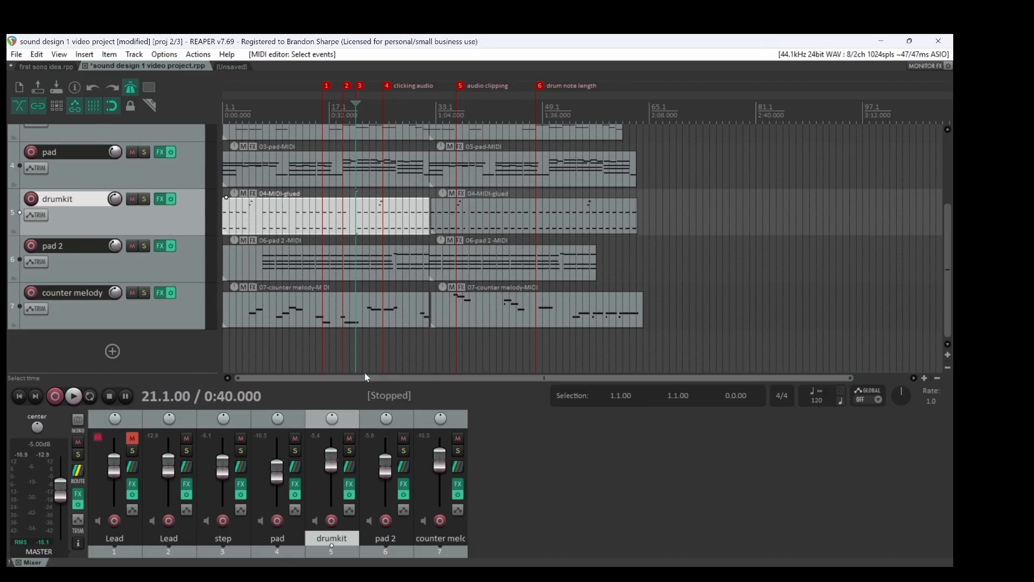
pyautogui.click(371, 350)
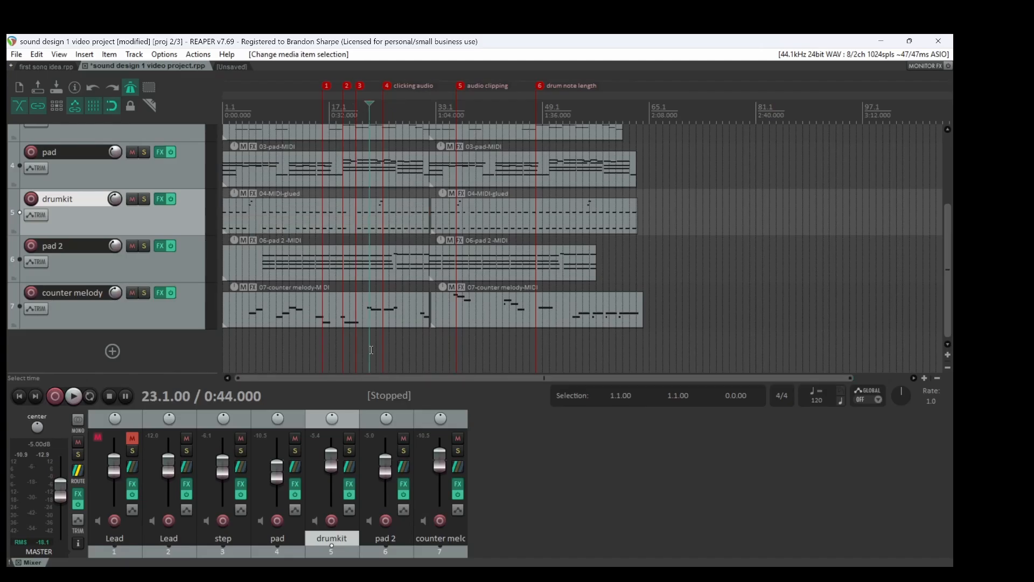
pyautogui.click(378, 230)
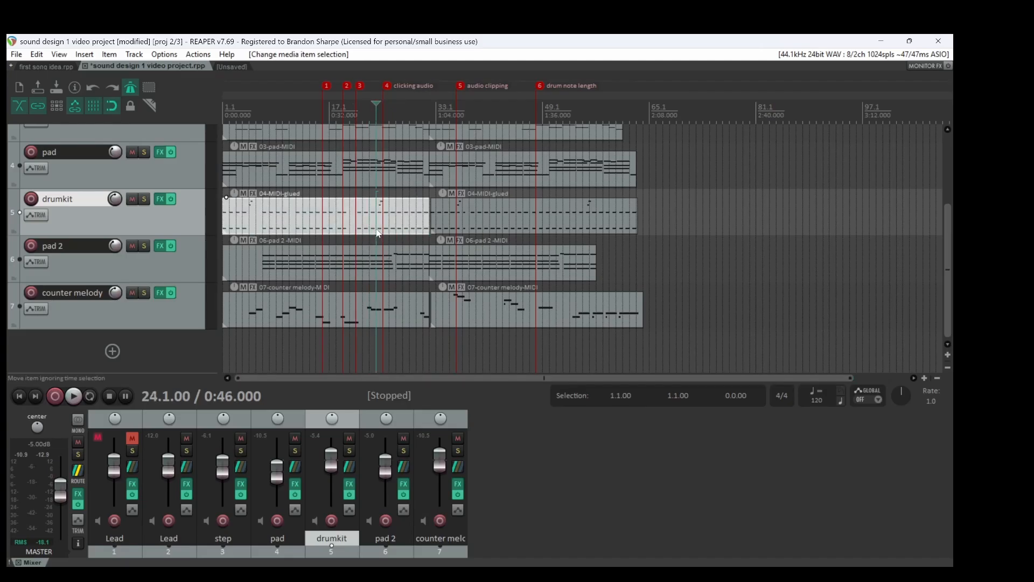
# - Play twice from 20.3.00 past marker 3 to check the first drum hit after the pause, and stop
pyautogui.scroll(5, 378, 233)
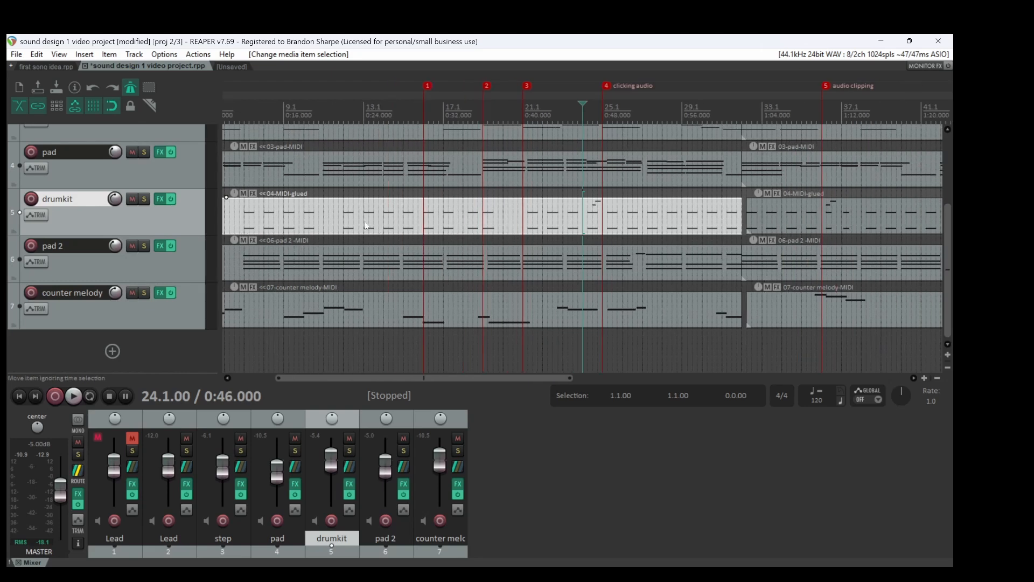
pyautogui.click(532, 214)
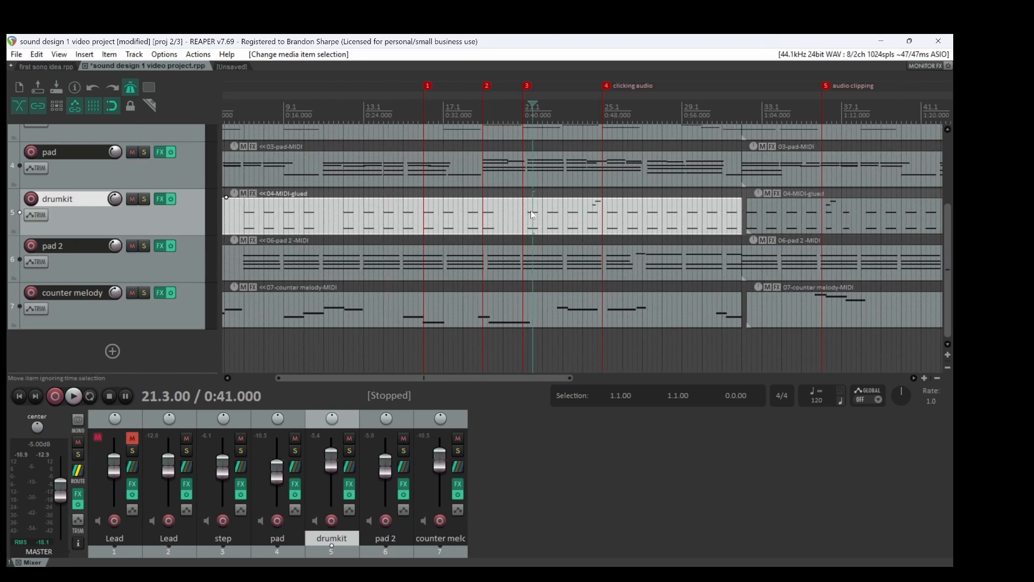
pyautogui.click(528, 216)
pyautogui.click(513, 208)
pyautogui.press('space')
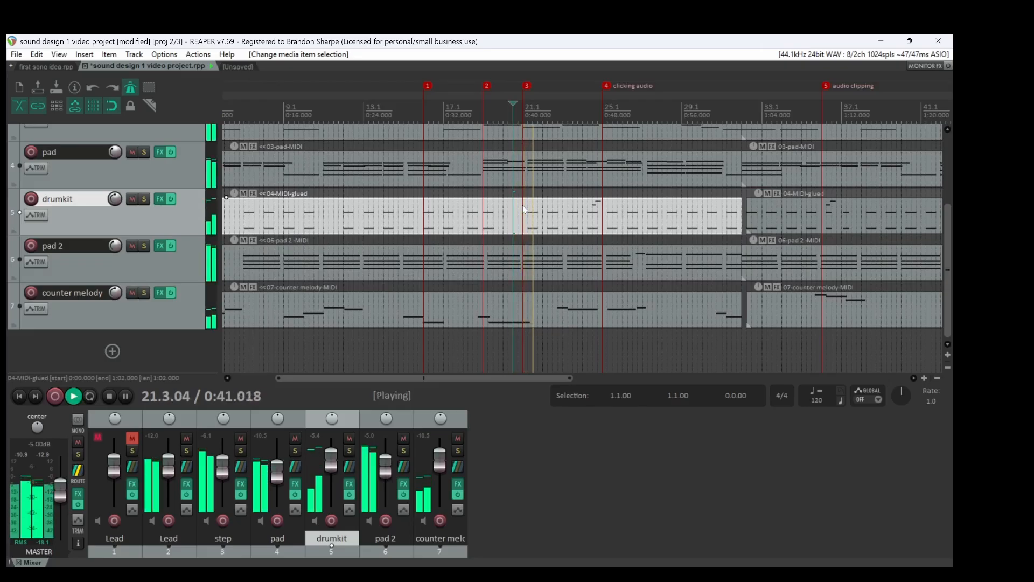
pyautogui.press('space')
pyautogui.press('space')
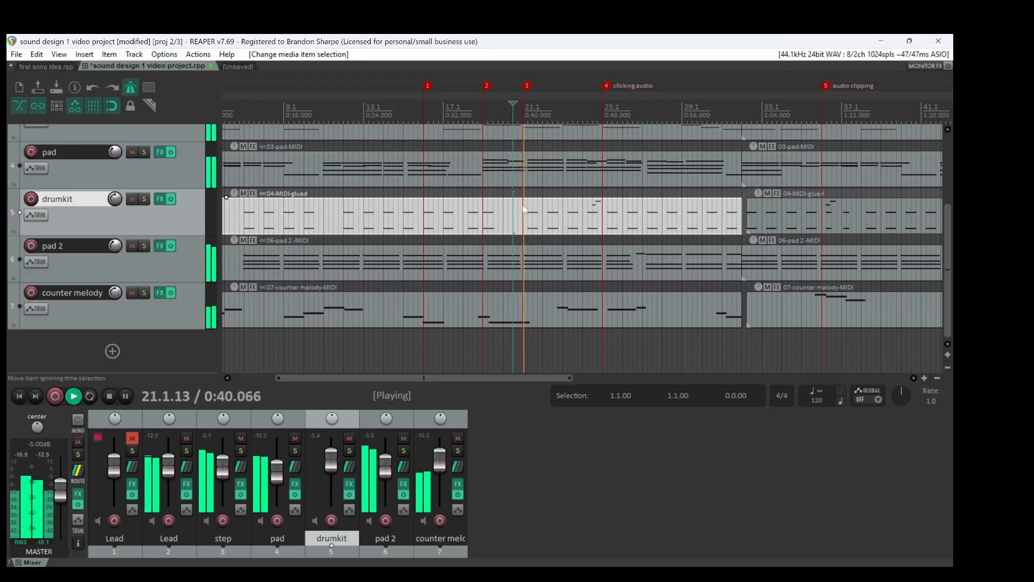
pyautogui.press('space')
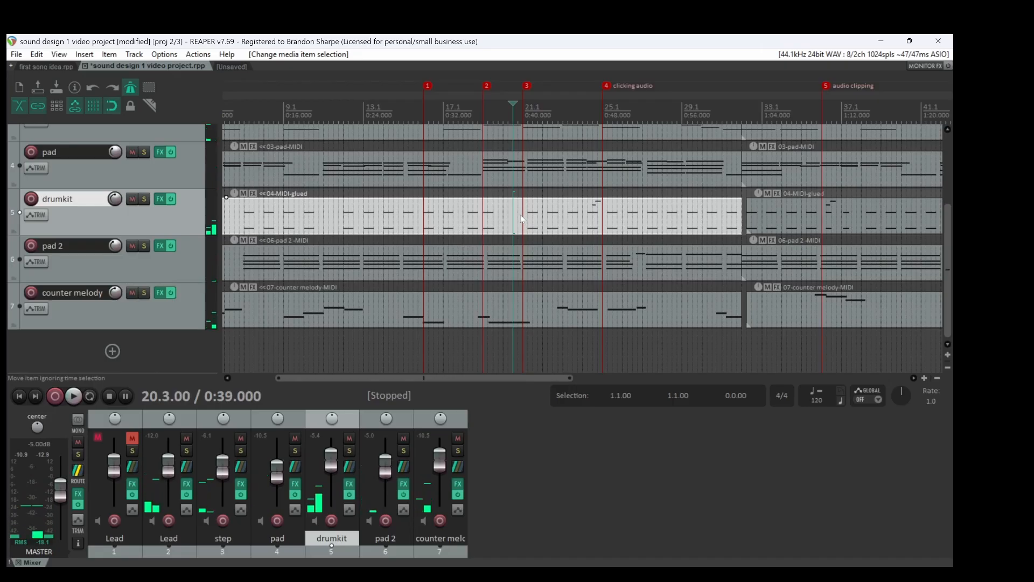
# - Open the first drumkit MIDI item and move the late Right C1 and Floor Tom 2 notes at marker 3 back to the start of measure 21
pyautogui.click(522, 215)
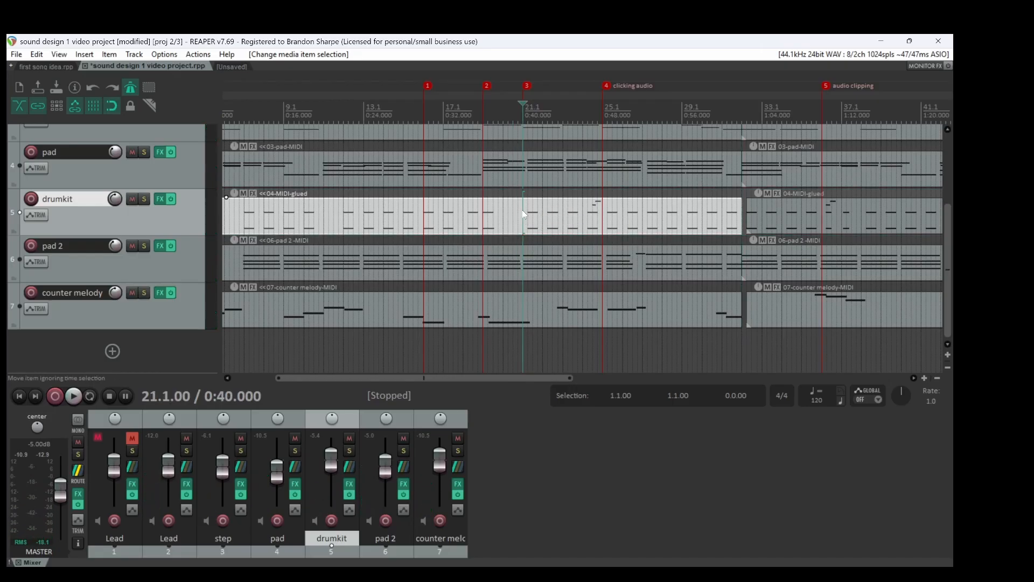
pyautogui.doubleClick(523, 216)
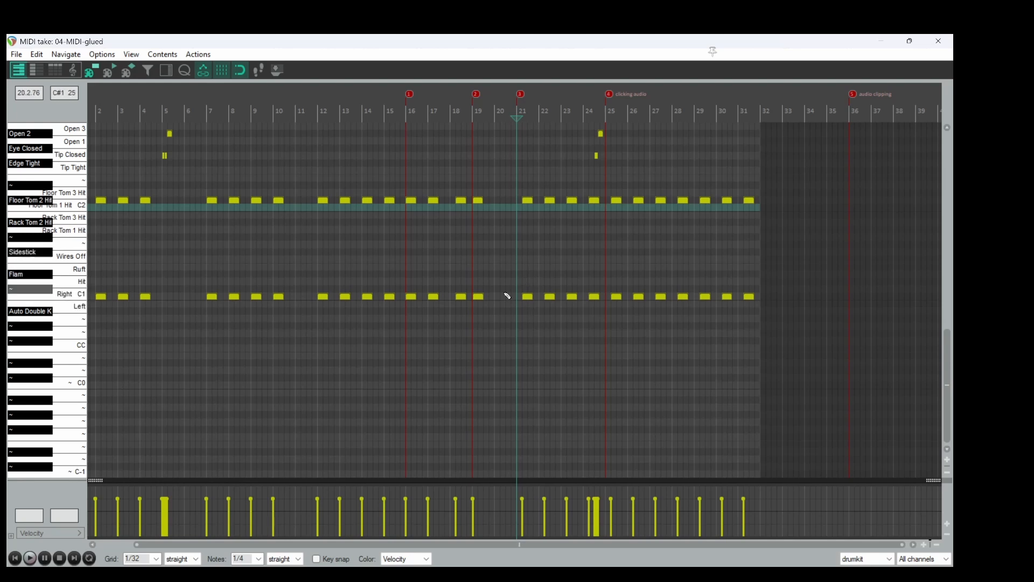
pyautogui.click(530, 298)
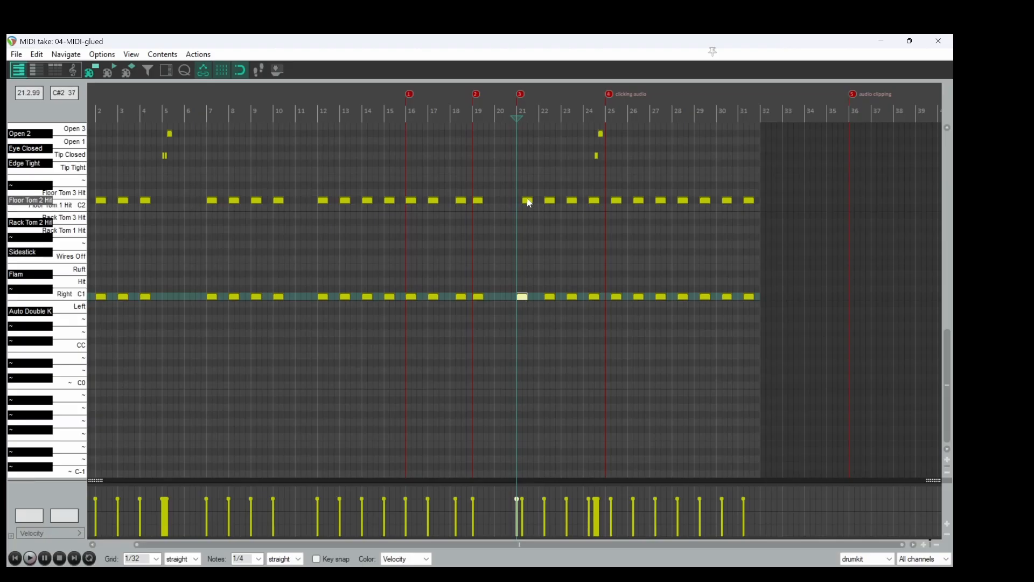
pyautogui.click(529, 202)
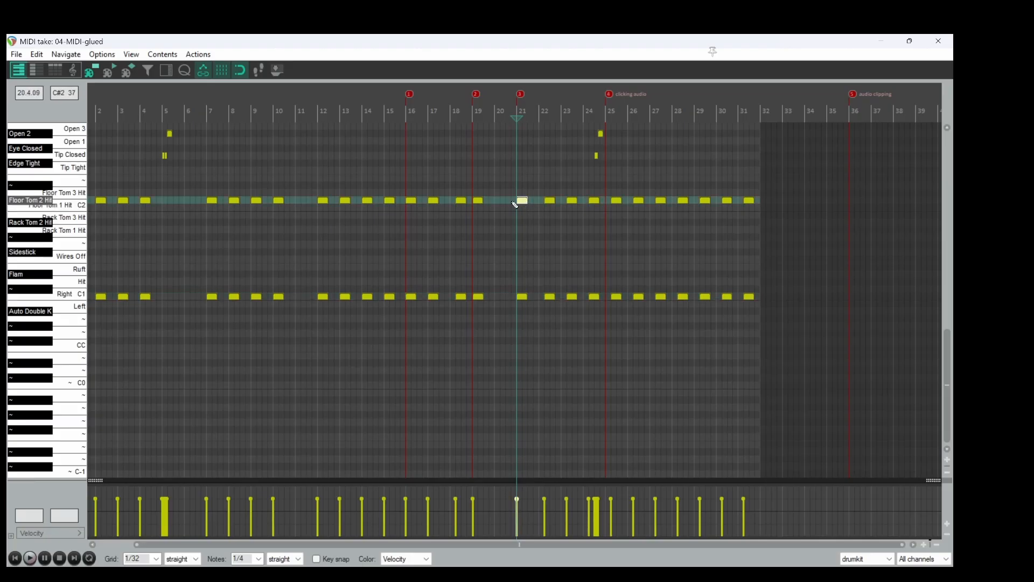
# - Play the drum part from mid-measure 19 past marker 3 to check the shifted measure 21 notes, and stop
pyautogui.click(508, 207)
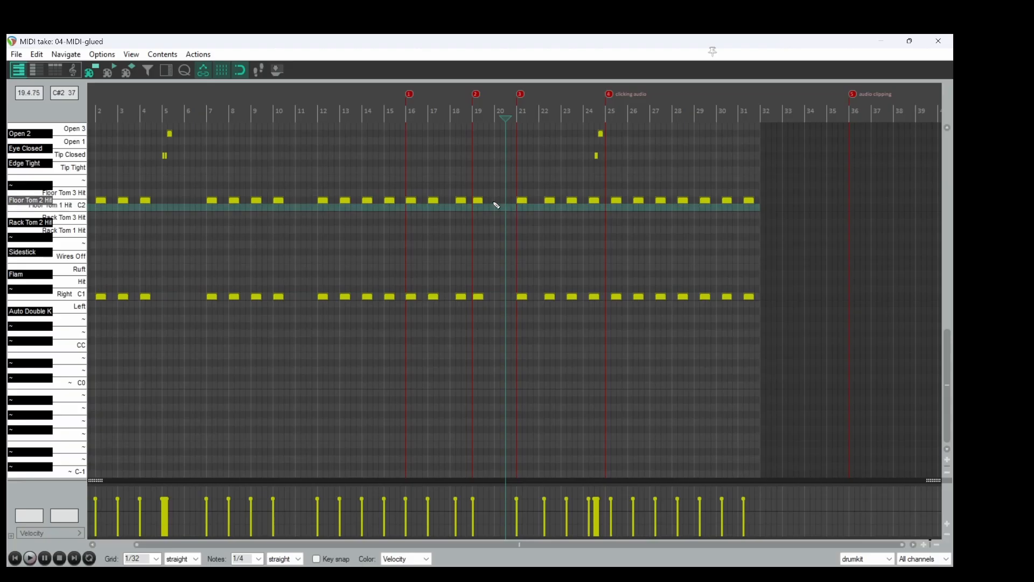
pyautogui.click(489, 203)
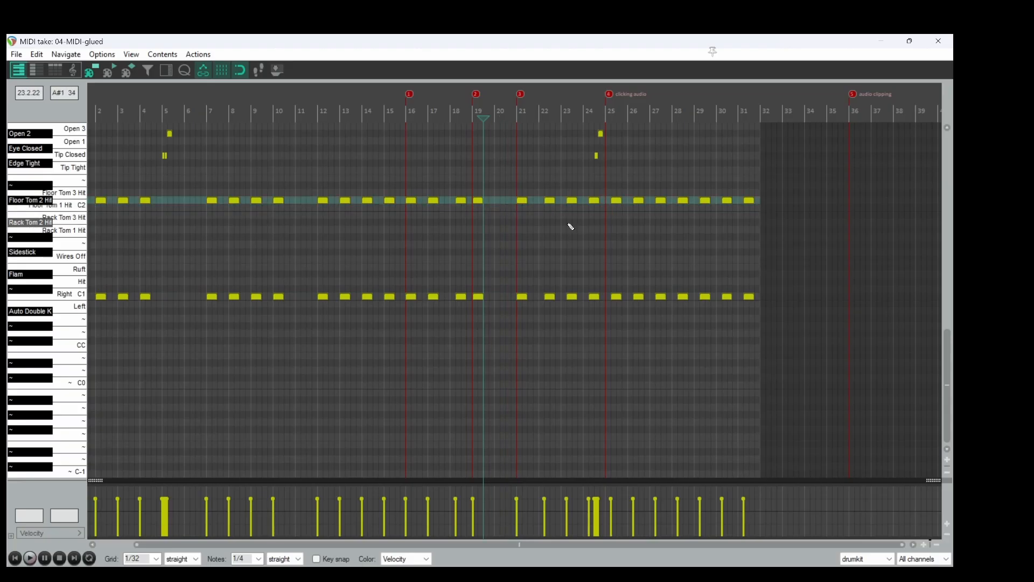
pyautogui.press('space')
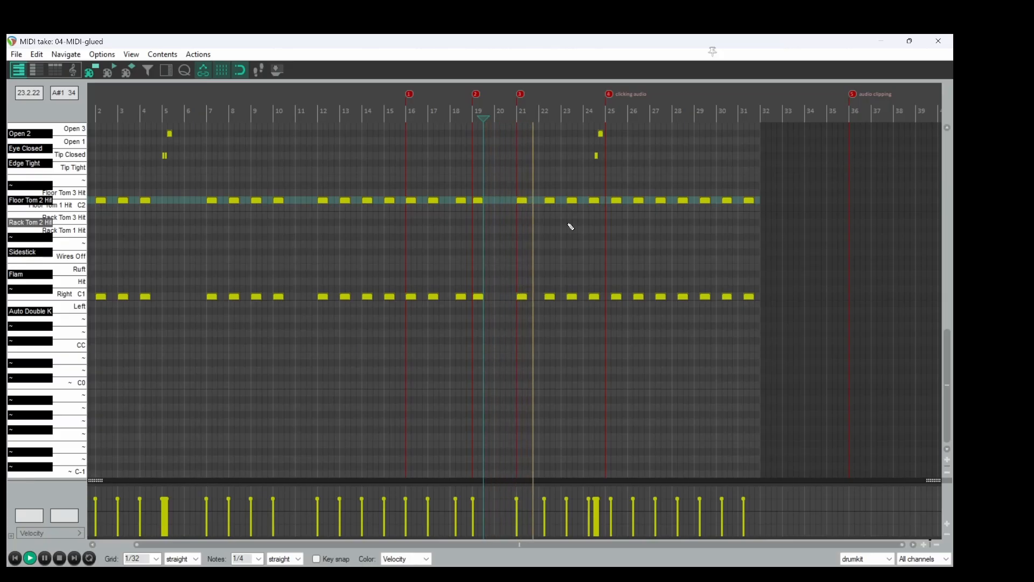
pyautogui.press('space')
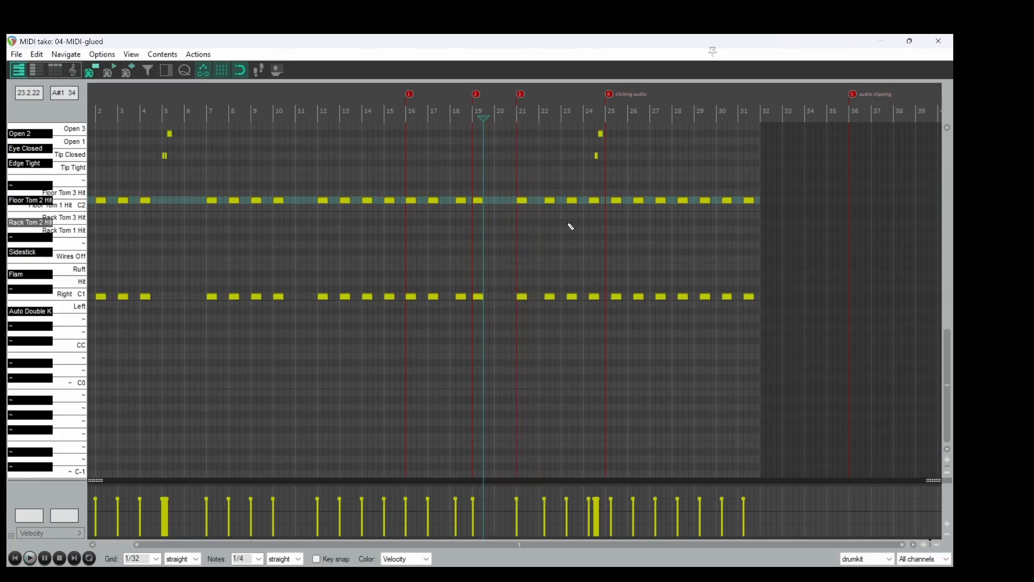
# - Move the late Floor Tom 2 and Right C1 notes in measures 22, 23 and 24 back to the start of each measure
pyautogui.click(553, 200)
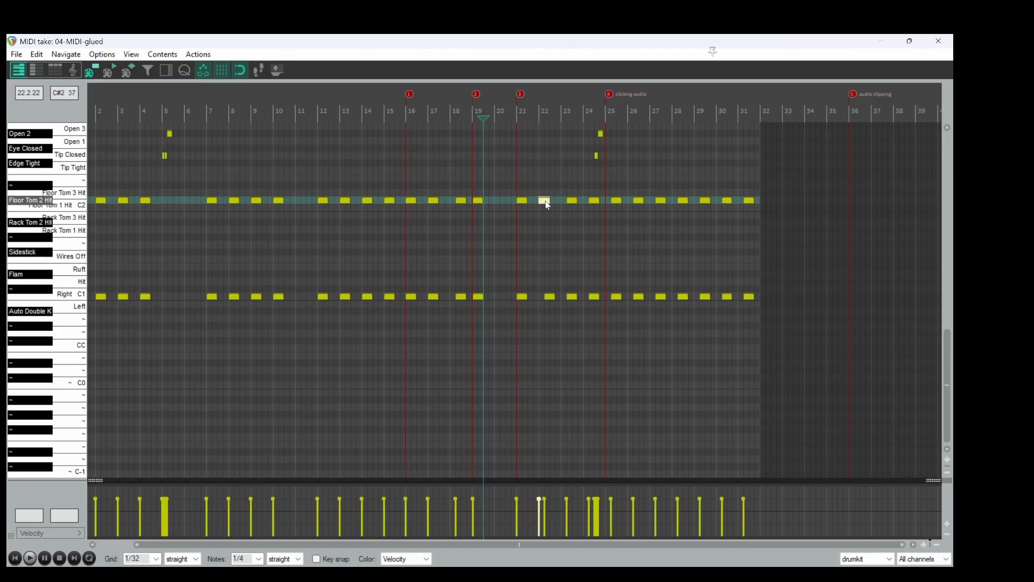
pyautogui.click(549, 298)
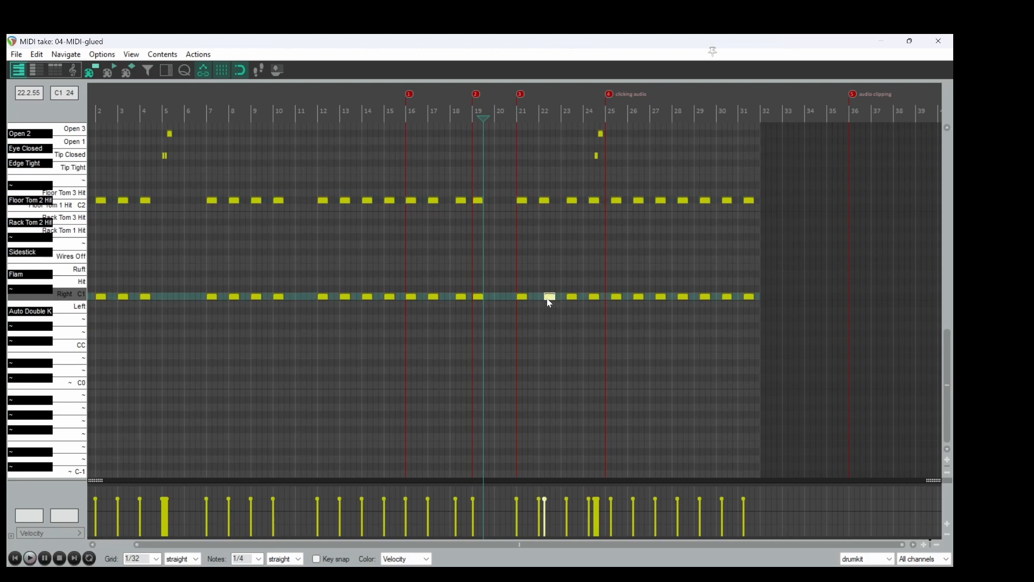
pyautogui.click(574, 203)
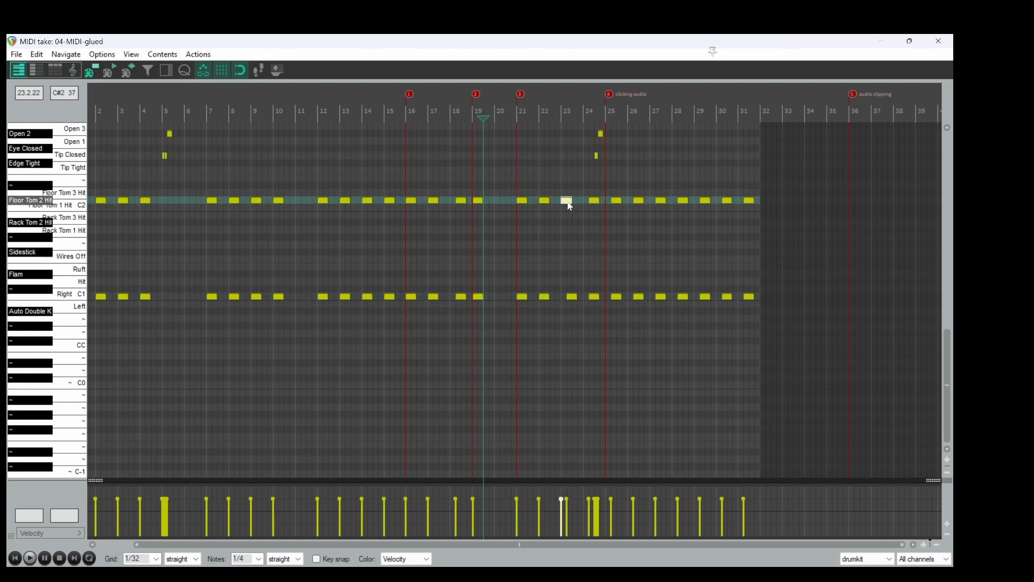
pyautogui.click(571, 300)
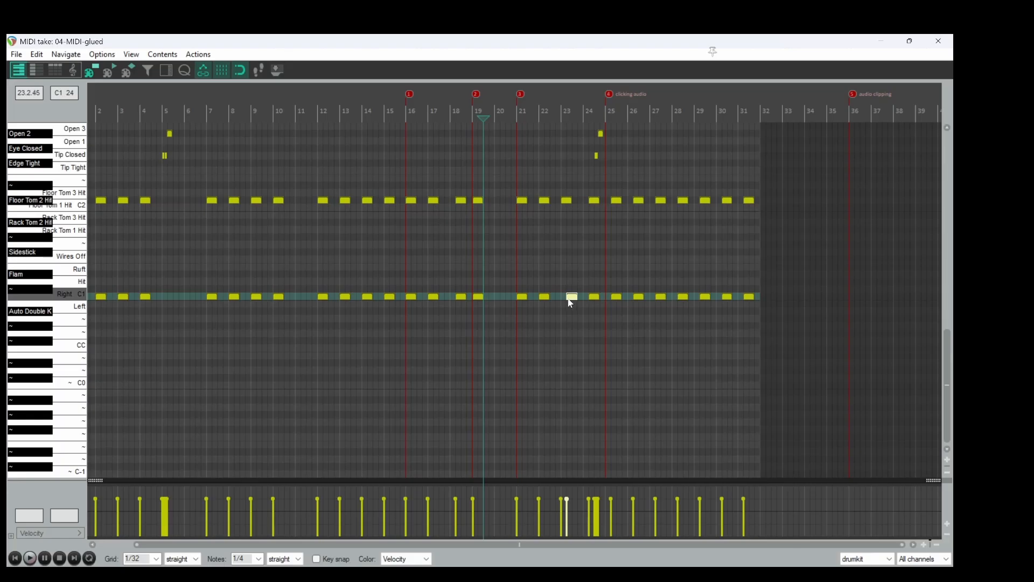
pyautogui.moveTo(569, 303); pyautogui.dragTo(566, 303)
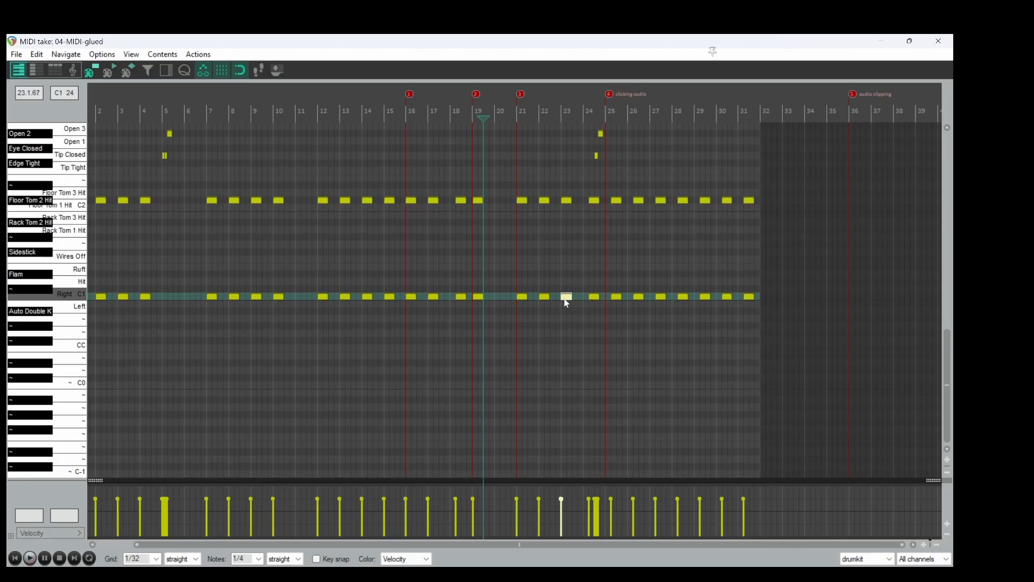
pyautogui.click(596, 201)
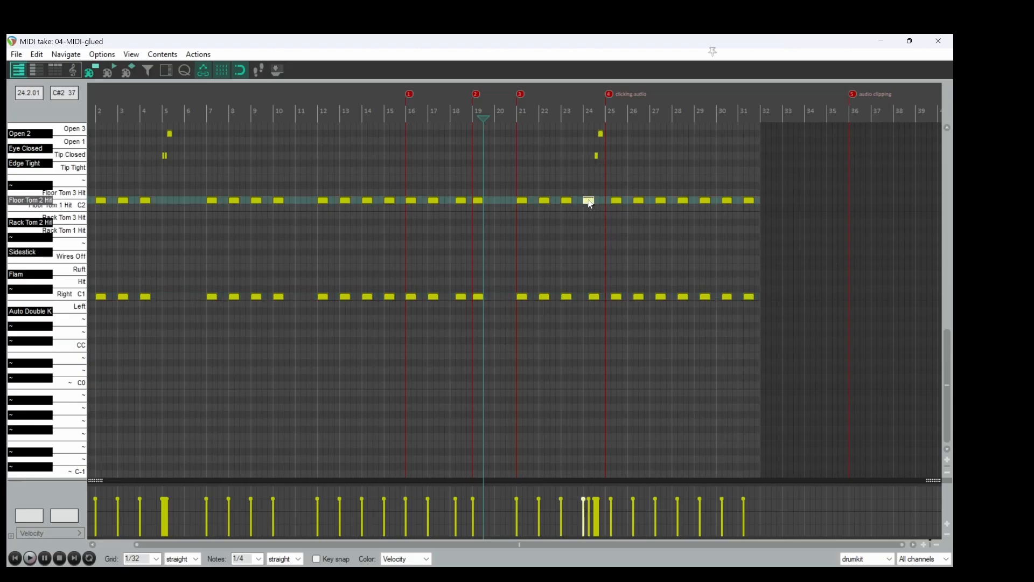
pyautogui.click(595, 298)
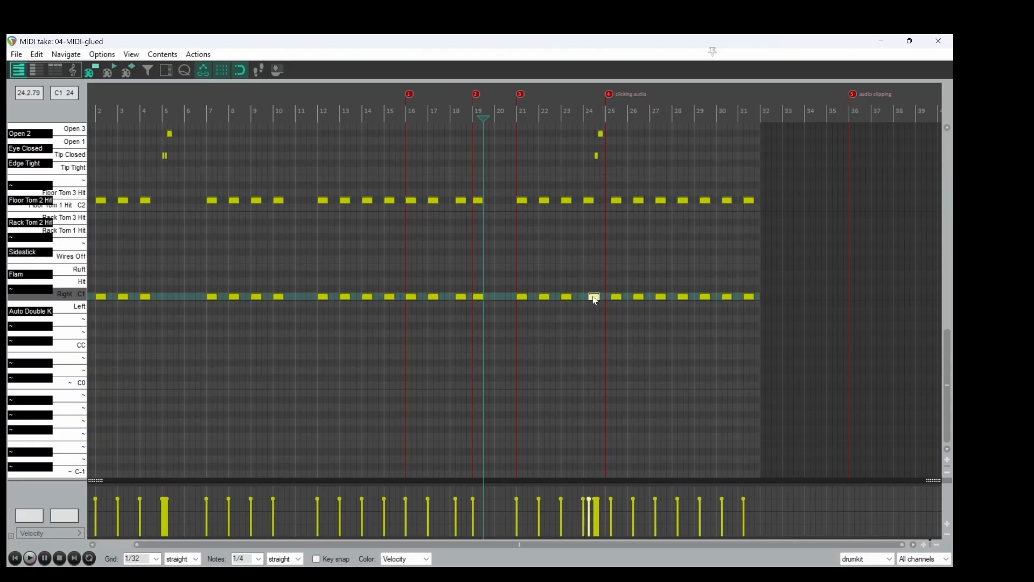
# - Delete the short Tip Closed notes in the middle of measure 24, just before marker 4
pyautogui.click(597, 156)
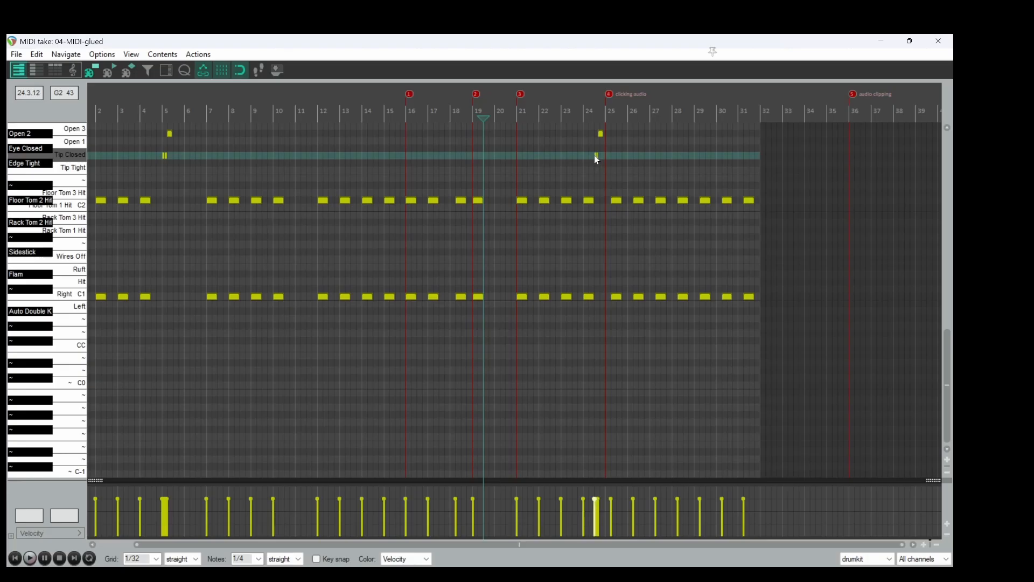
pyautogui.scroll(3, 650, 150)
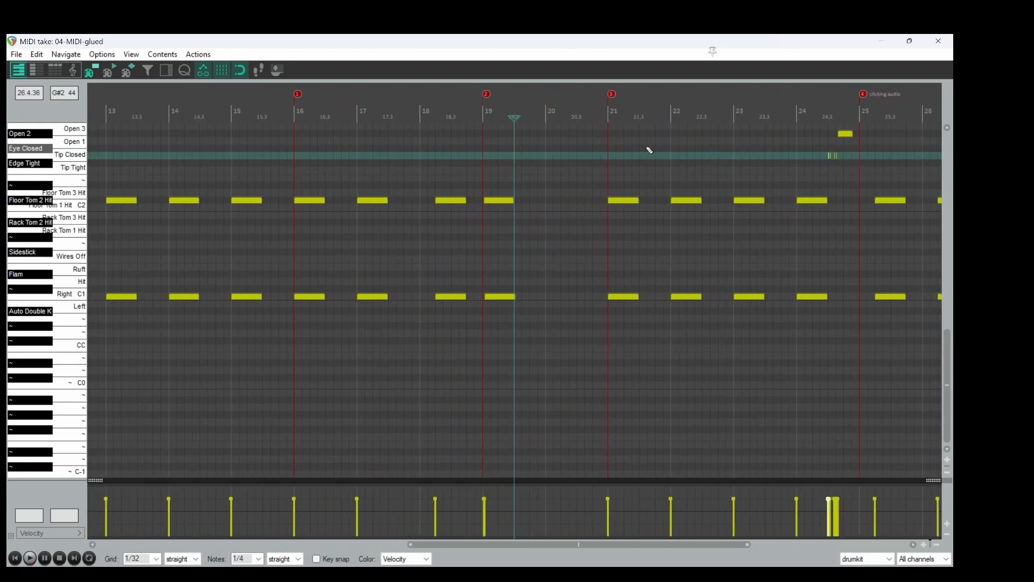
pyautogui.scroll(-3, 650, 150)
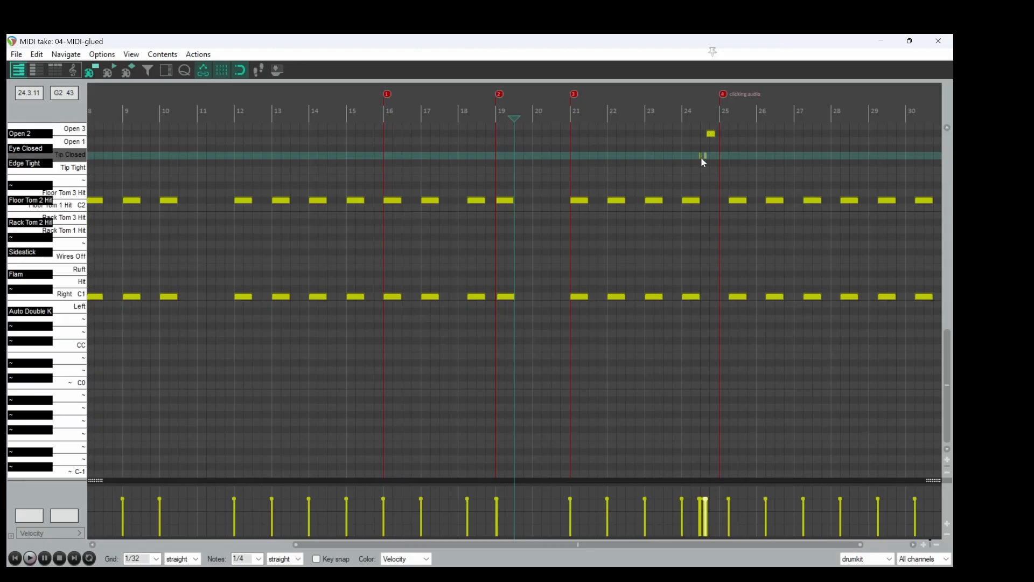
pyautogui.scroll(2, 706, 162)
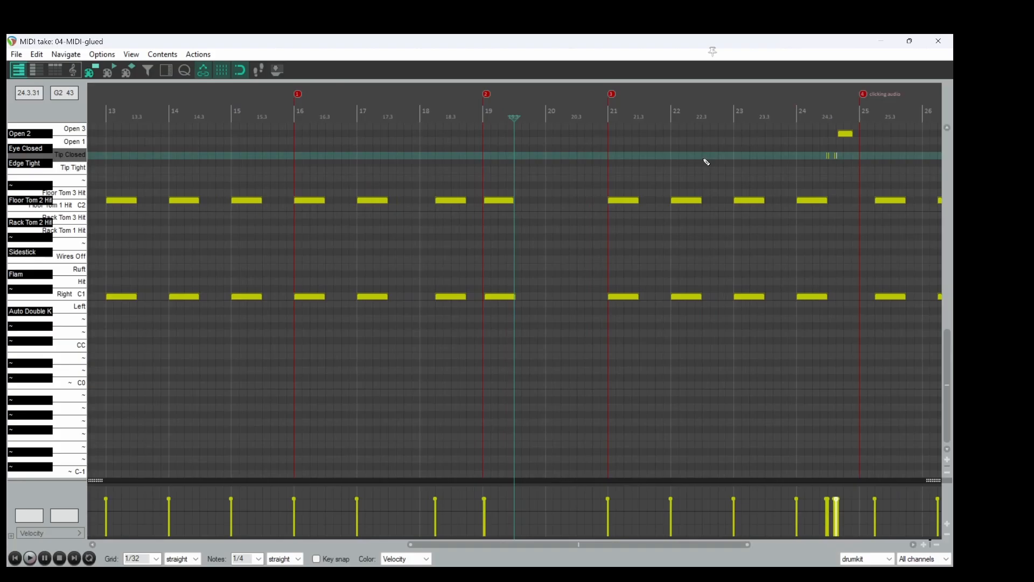
pyautogui.click(836, 161)
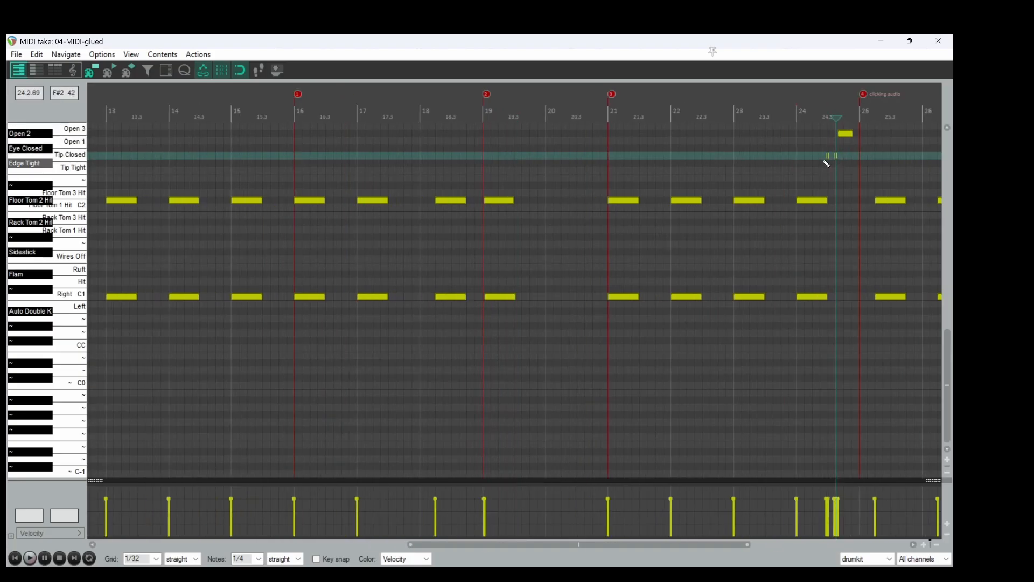
pyautogui.scroll(-5, 837, 164)
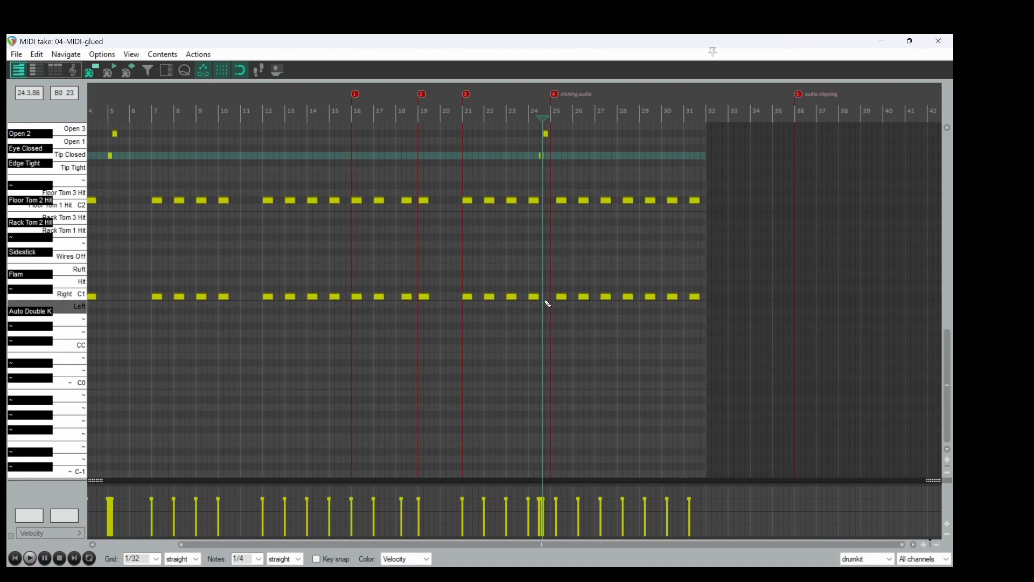
pyautogui.click(542, 157)
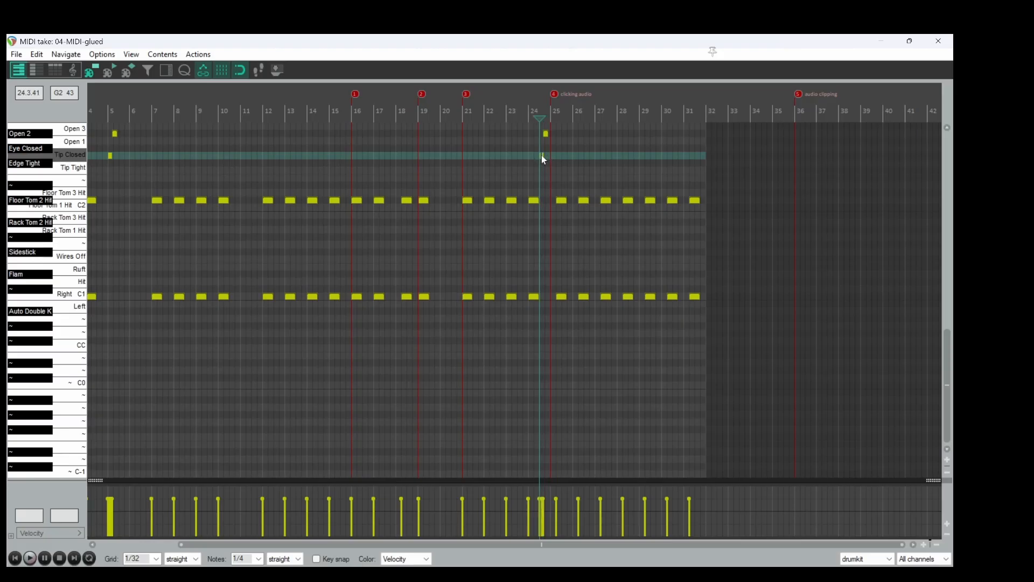
pyautogui.click(546, 156)
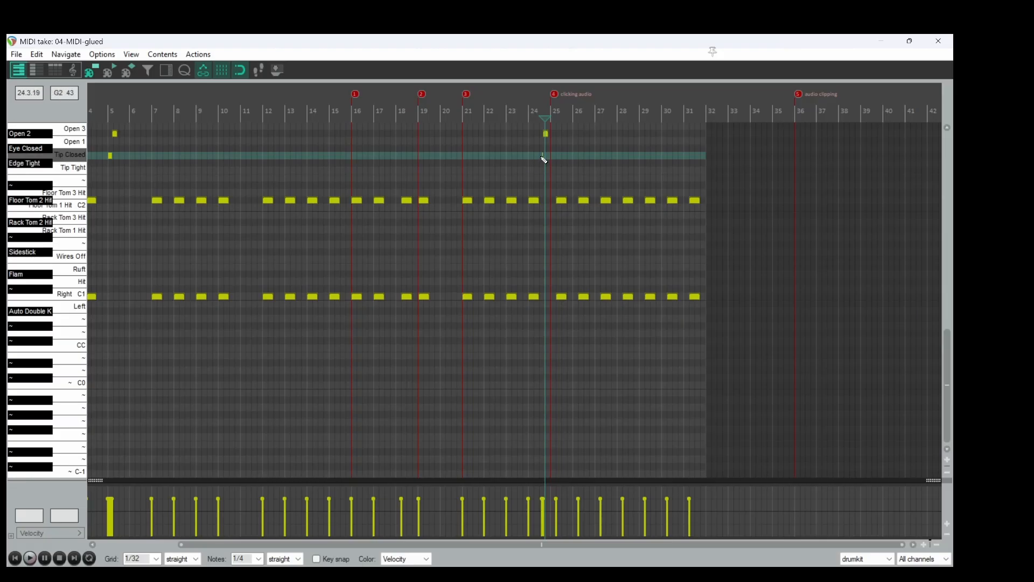
pyautogui.click(542, 159)
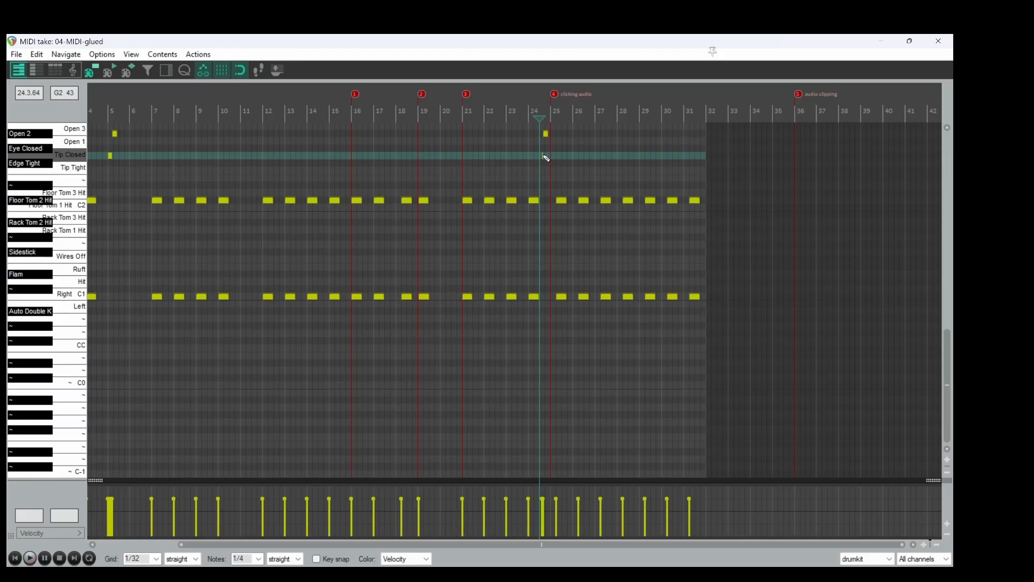
pyautogui.click(545, 158)
pyautogui.scroll(8, 546, 158)
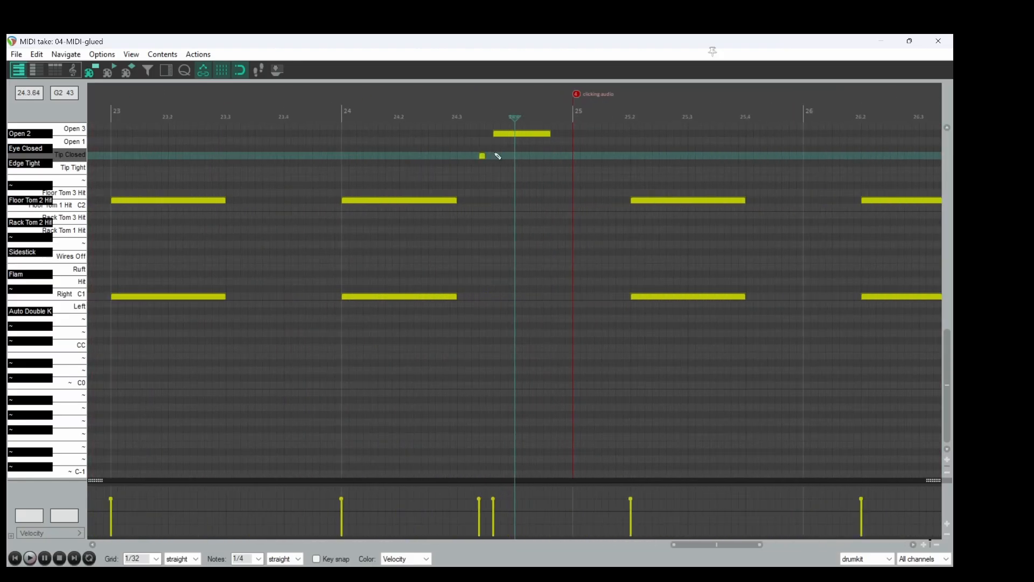
pyautogui.click(483, 157)
pyautogui.scroll(-10, 486, 161)
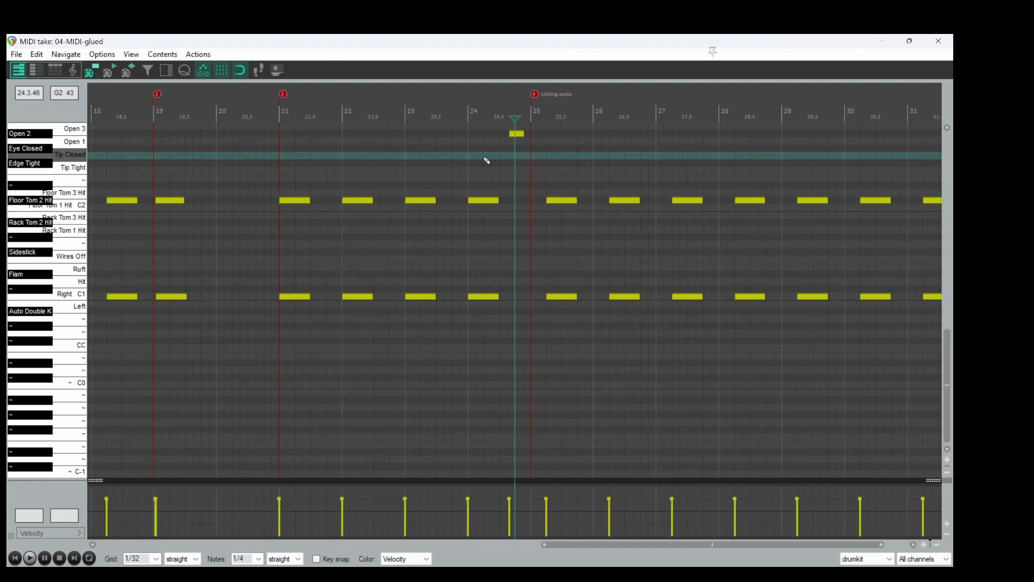
# - Play twice from mid-measure 20 past marker 4 to check the realigned drum hits, and stop
pyautogui.scroll(5, 487, 160)
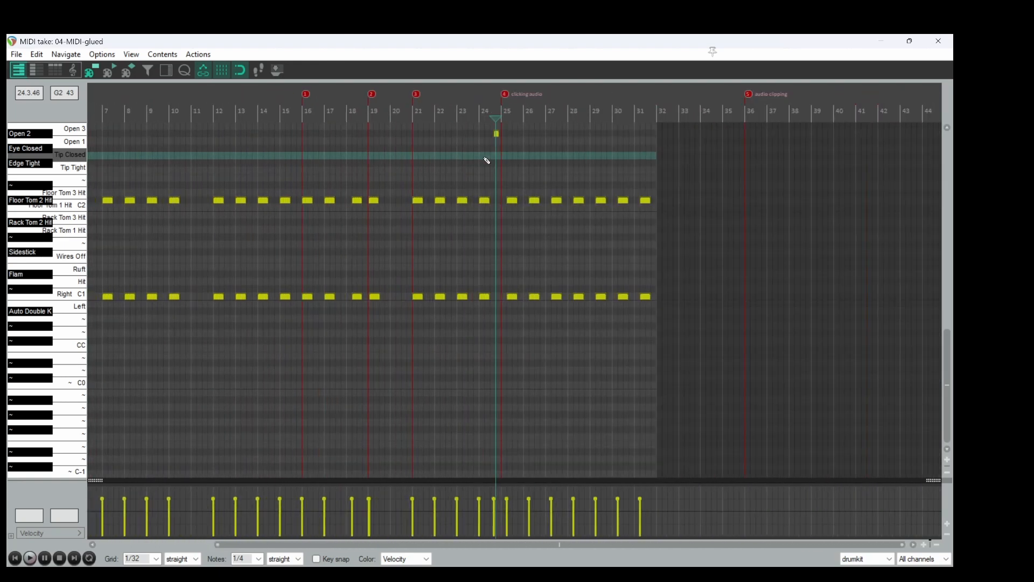
pyautogui.scroll(-5, 487, 160)
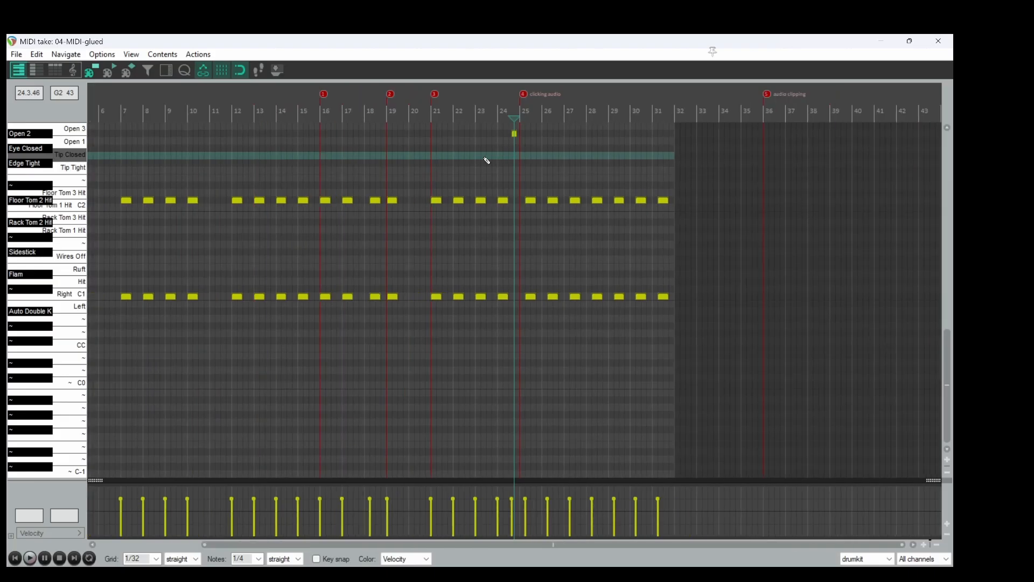
pyautogui.click(422, 219)
pyautogui.press('space')
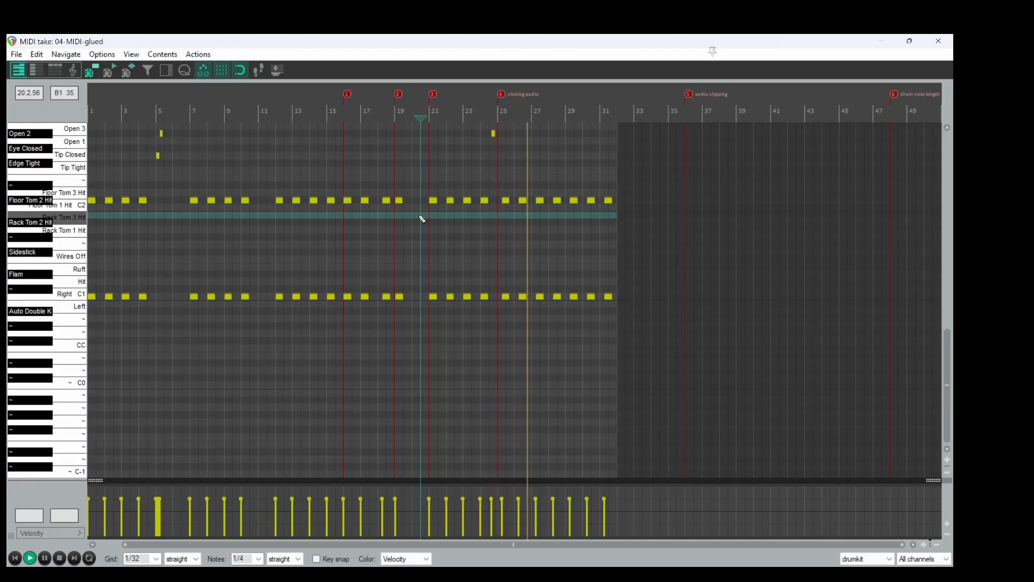
pyautogui.press('space')
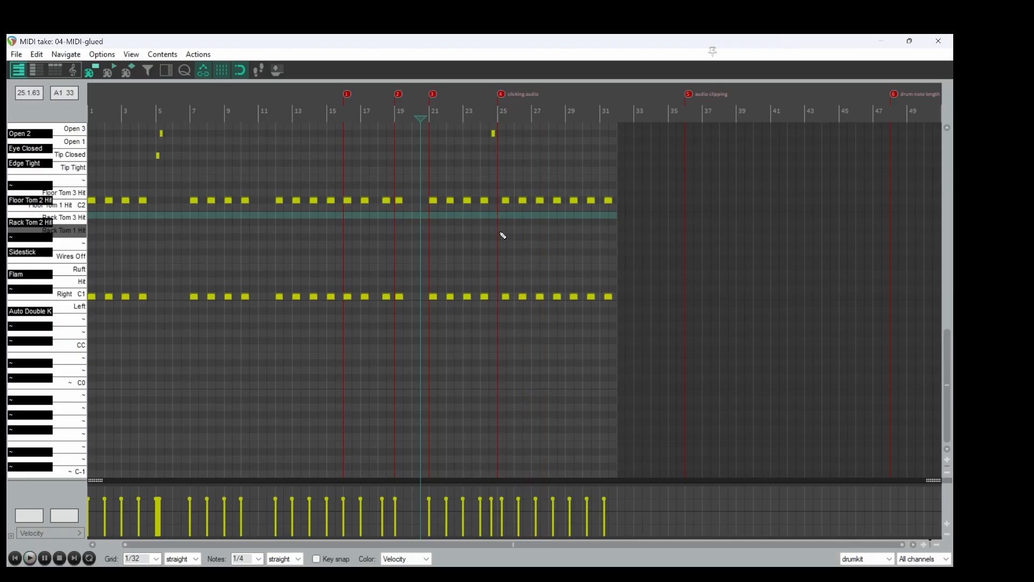
pyautogui.press('space')
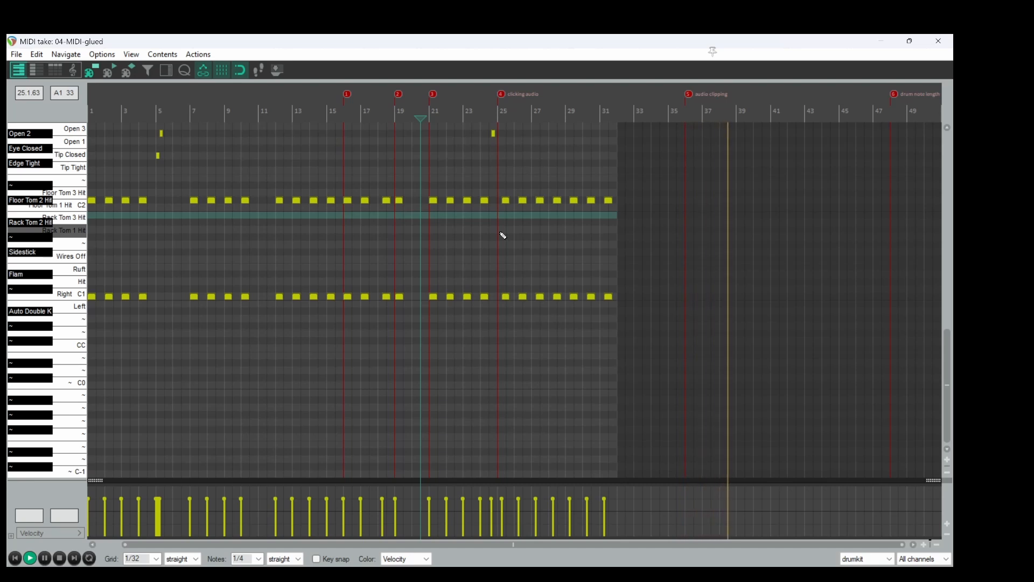
pyautogui.press('space')
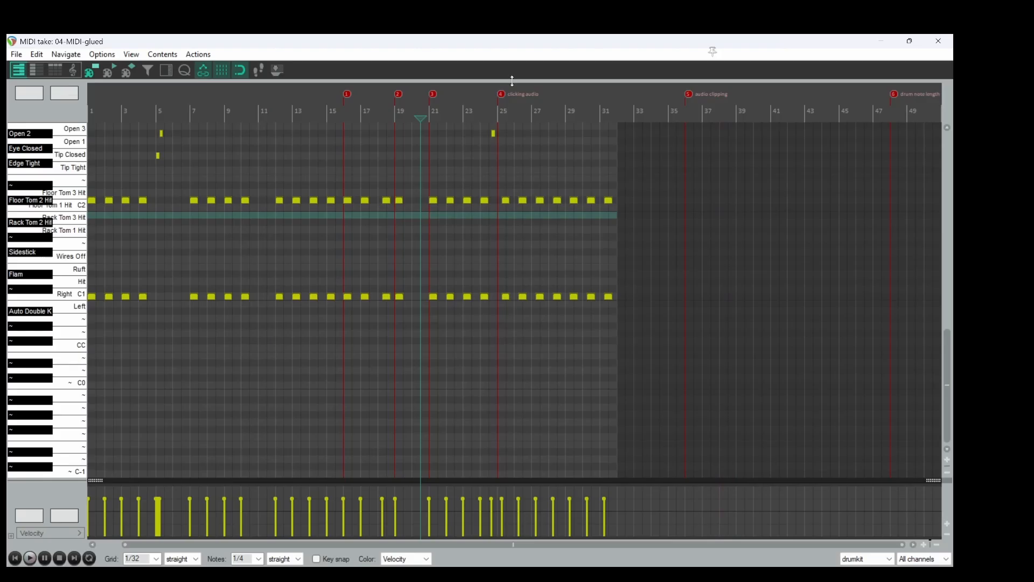
# - Play from the start of measure 20 into measure 24 to check the hits leading up to the Open 2 note, and stop
pyautogui.click(476, 149)
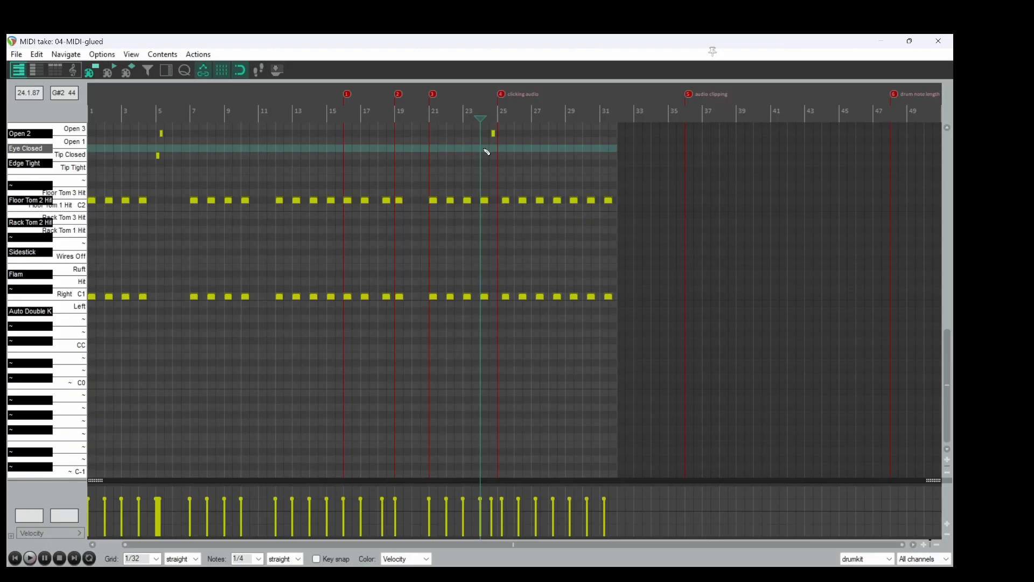
pyautogui.click(418, 171)
pyautogui.press('space')
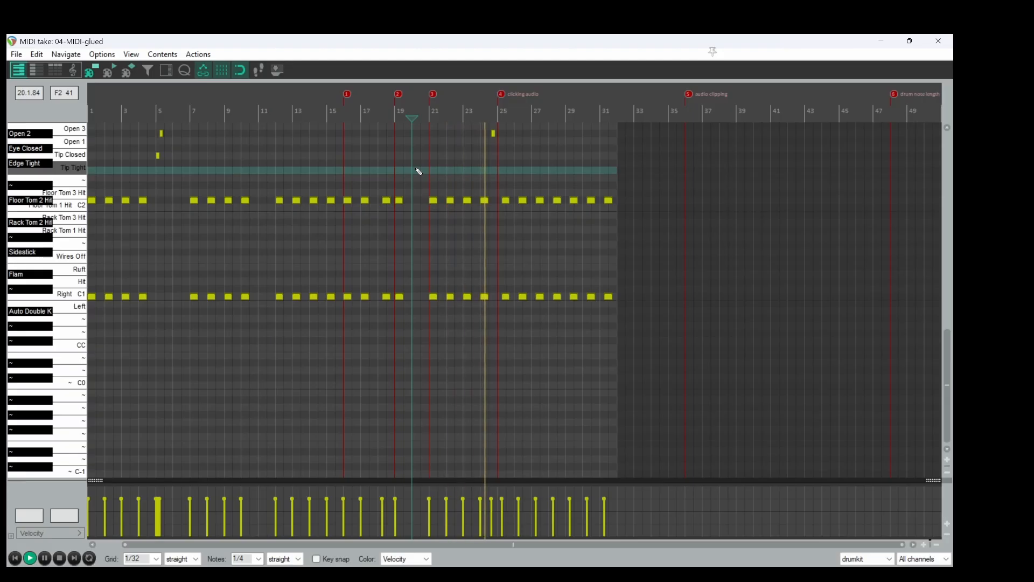
pyautogui.press('space')
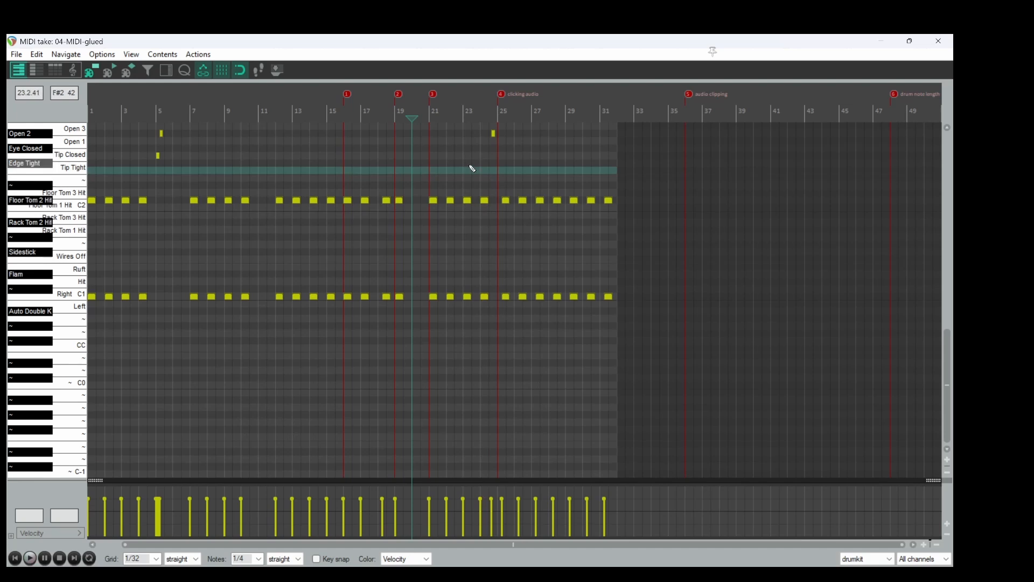
# - Delete the Open 2 note just before marker 4 and set the length for new notes to 1/16
pyautogui.click(493, 135)
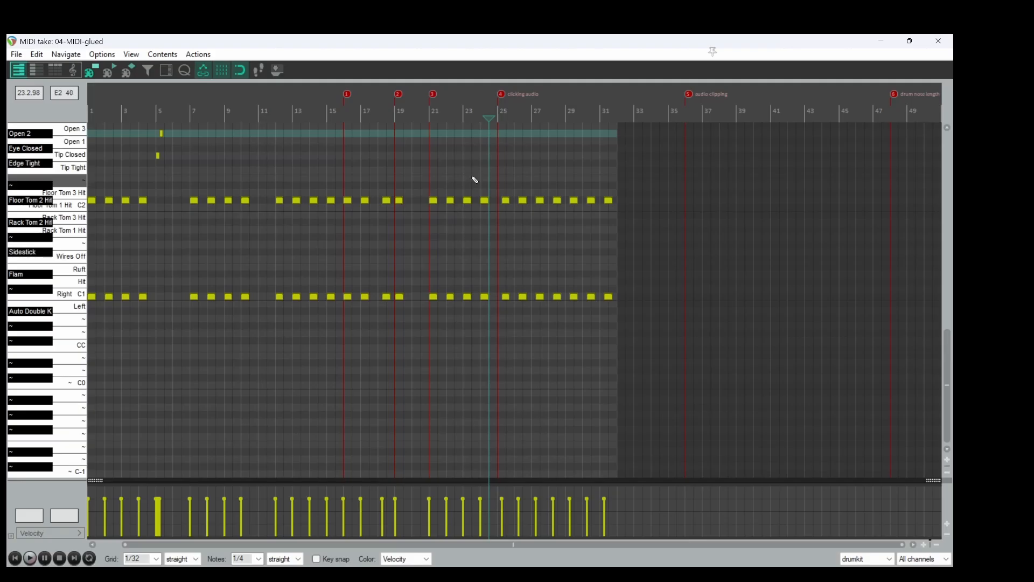
pyautogui.click(473, 151)
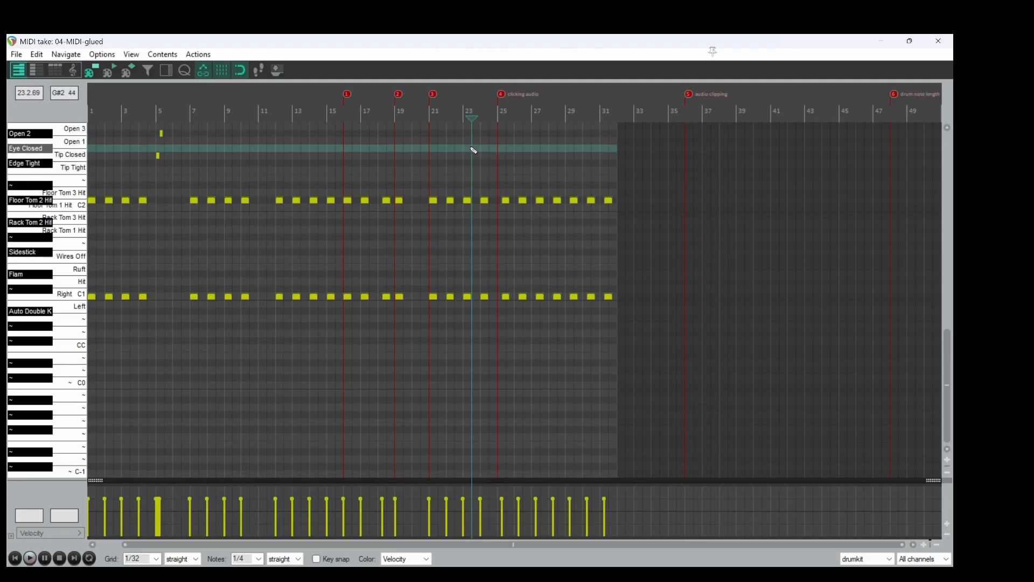
pyautogui.click(260, 559)
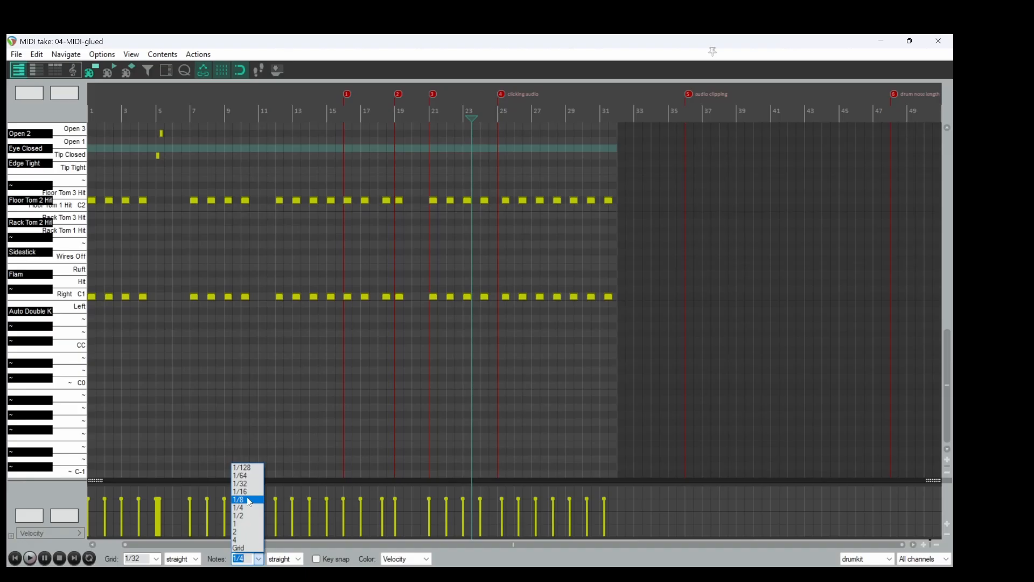
pyautogui.click(248, 493)
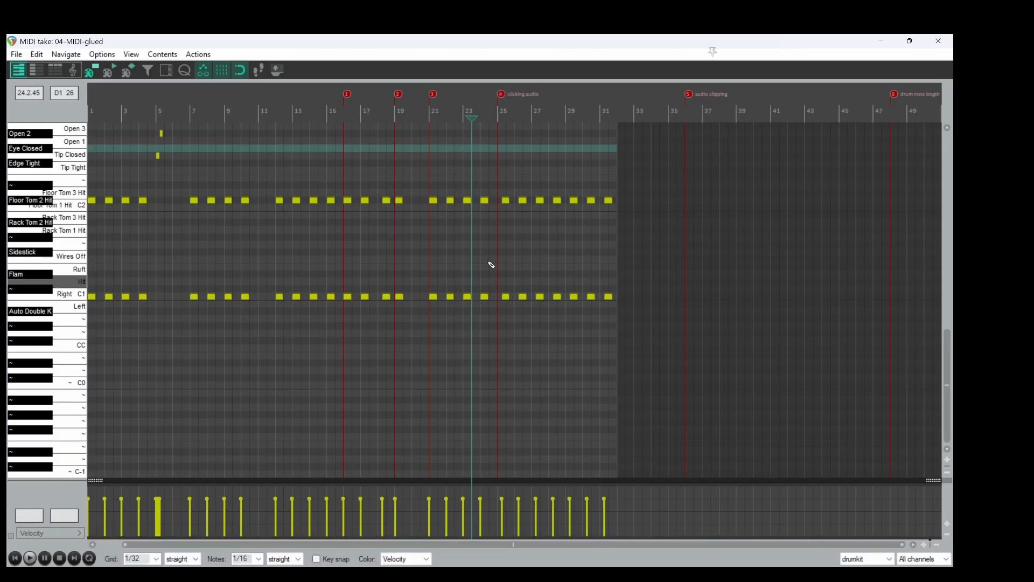
# - Play from mid-measure 20 past marker 3 to find where hi-hat notes belong in measure 23, and stop
pyautogui.scroll(3, 505, 225)
pyautogui.scroll(2, 506, 226)
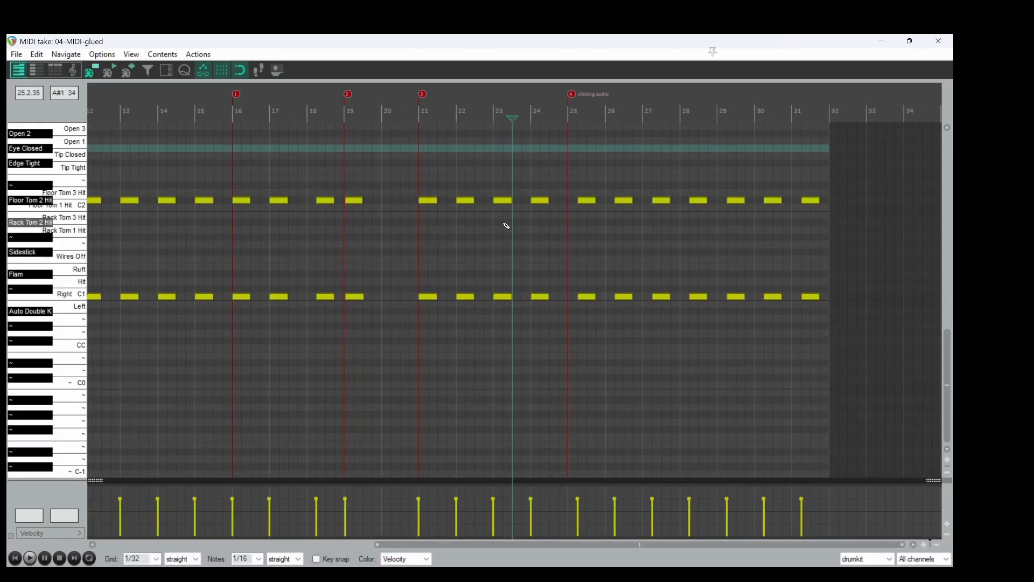
pyautogui.scroll(2, 507, 225)
pyautogui.scroll(2, 506, 225)
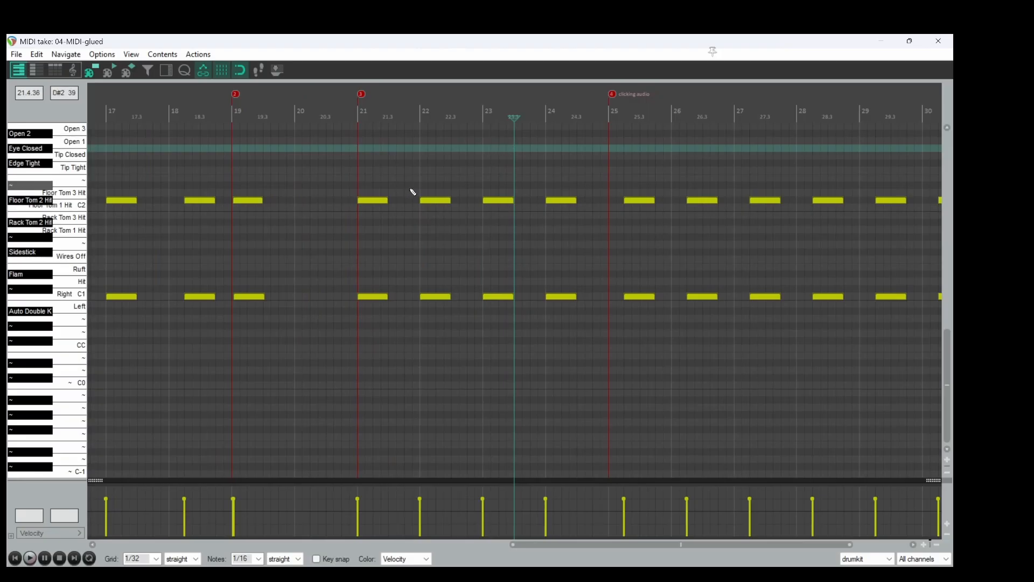
pyautogui.press('space')
pyautogui.press('space')
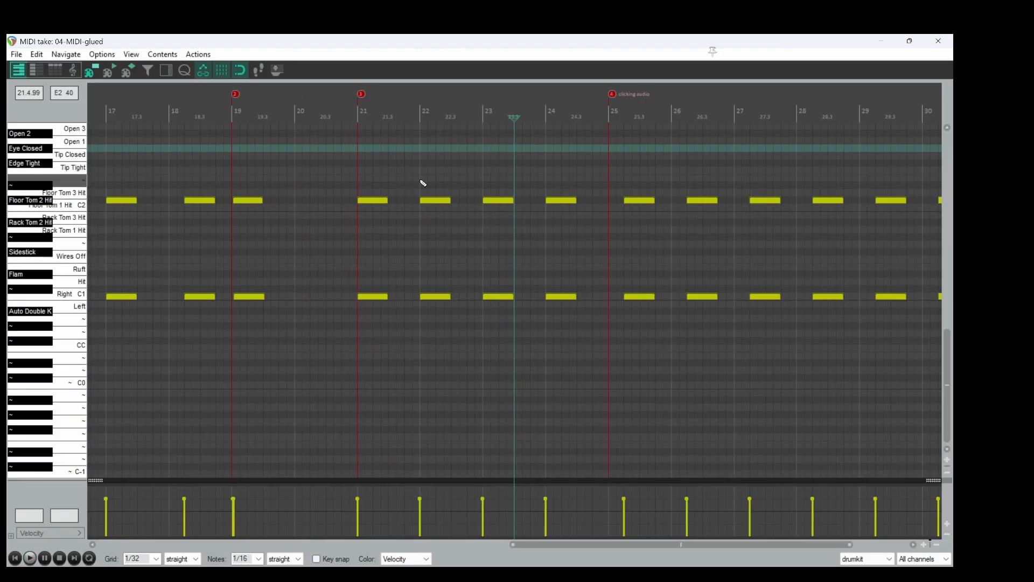
pyautogui.click(327, 184)
pyautogui.press('space')
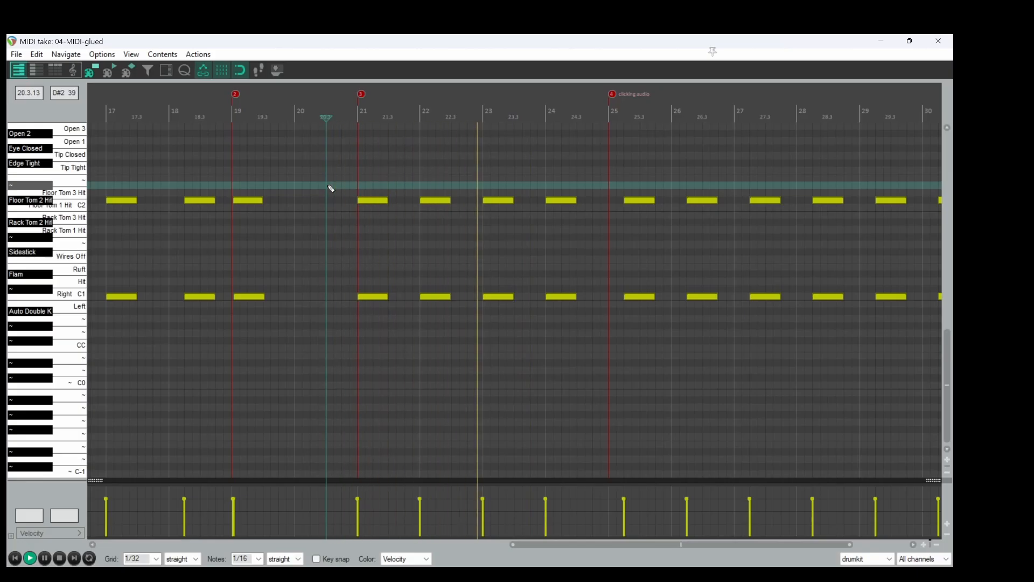
pyautogui.press('space')
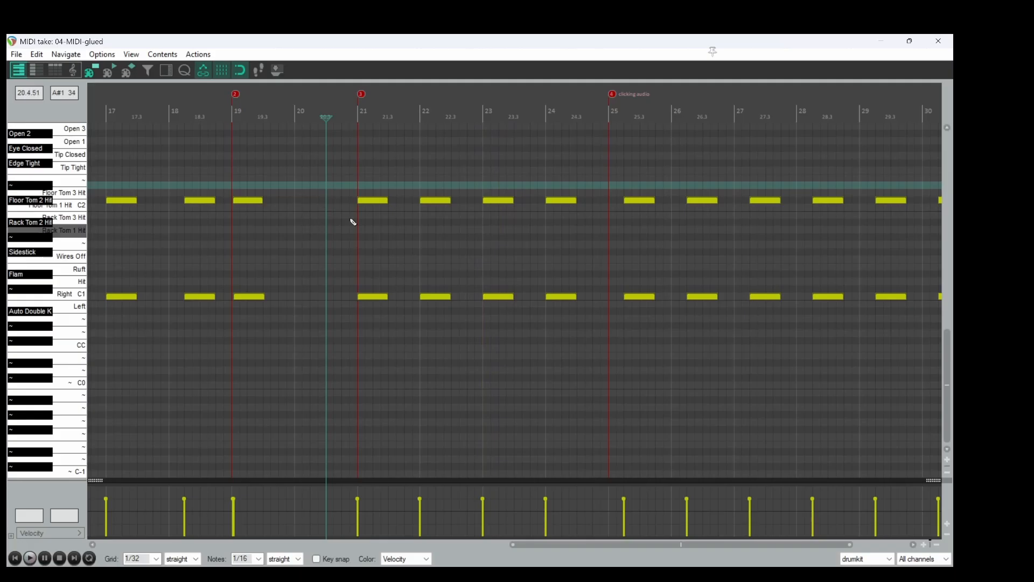
# - Try placing two 1/16 Tip Tight notes close together around the middle of measure 23
pyautogui.click(510, 185)
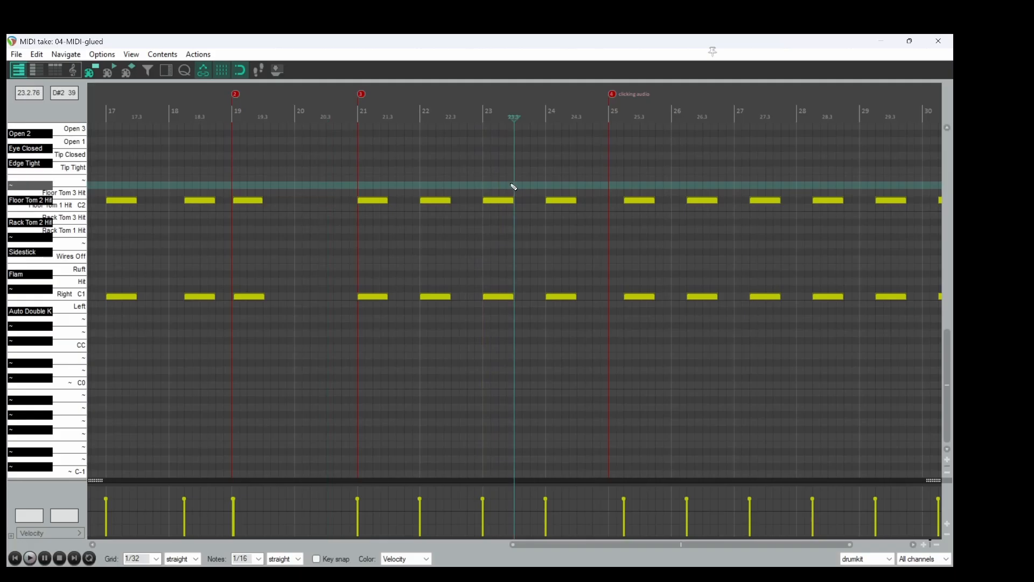
pyautogui.click(509, 187)
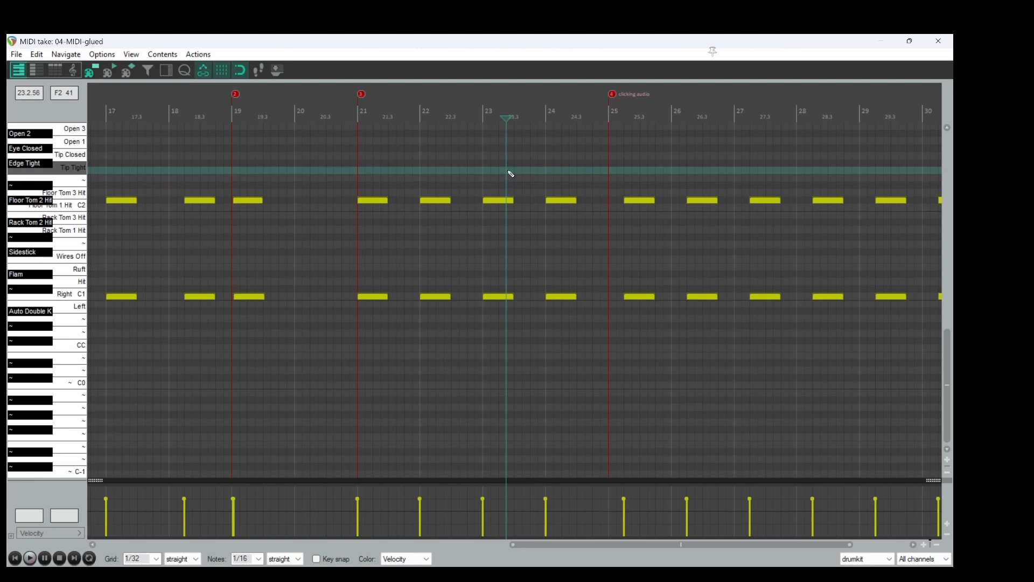
pyautogui.click(509, 171)
pyautogui.click(511, 172)
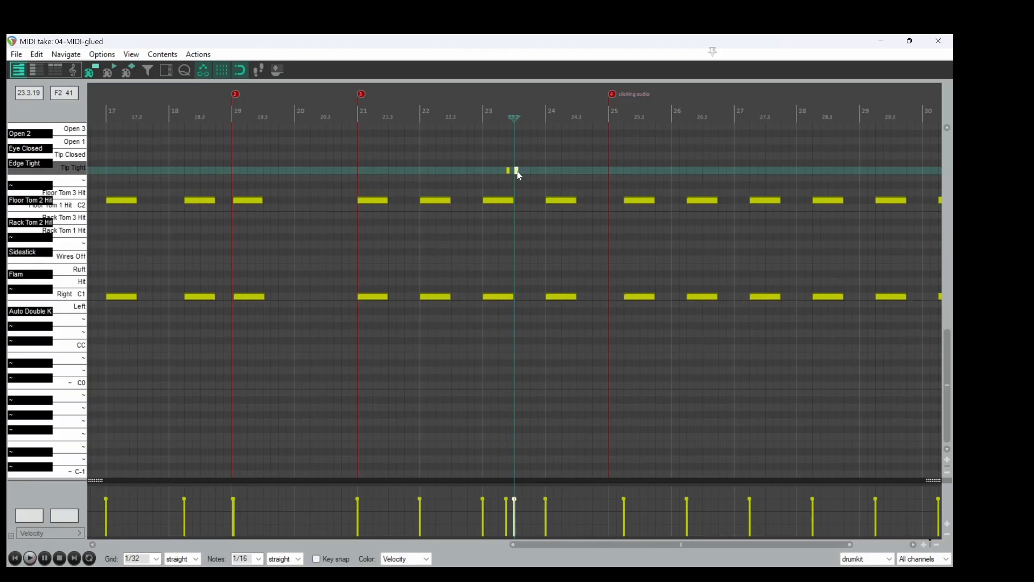
pyautogui.click(512, 172)
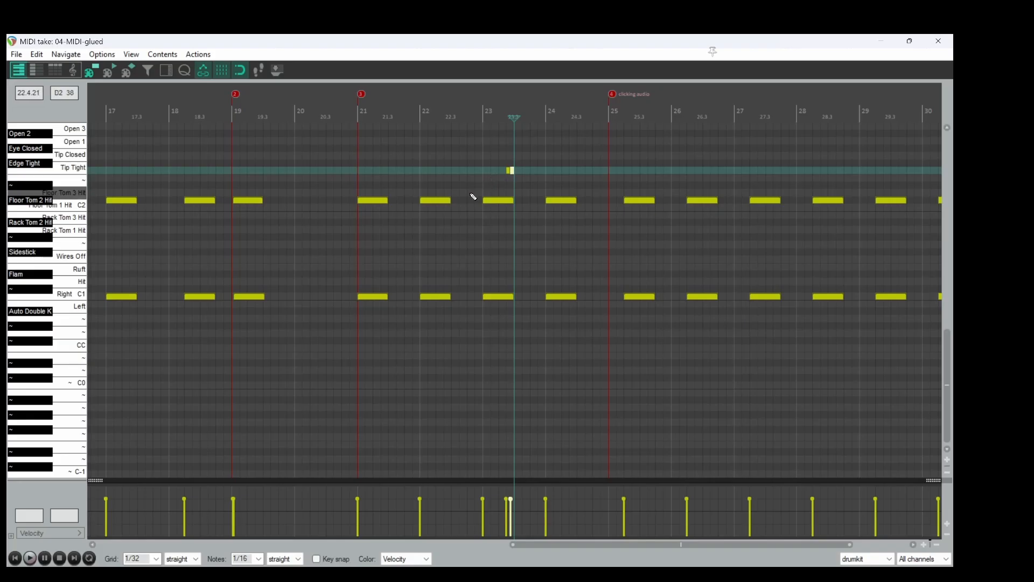
# - Delete both Tip Tight notes in the middle of measure 23
pyautogui.doubleClick(508, 172)
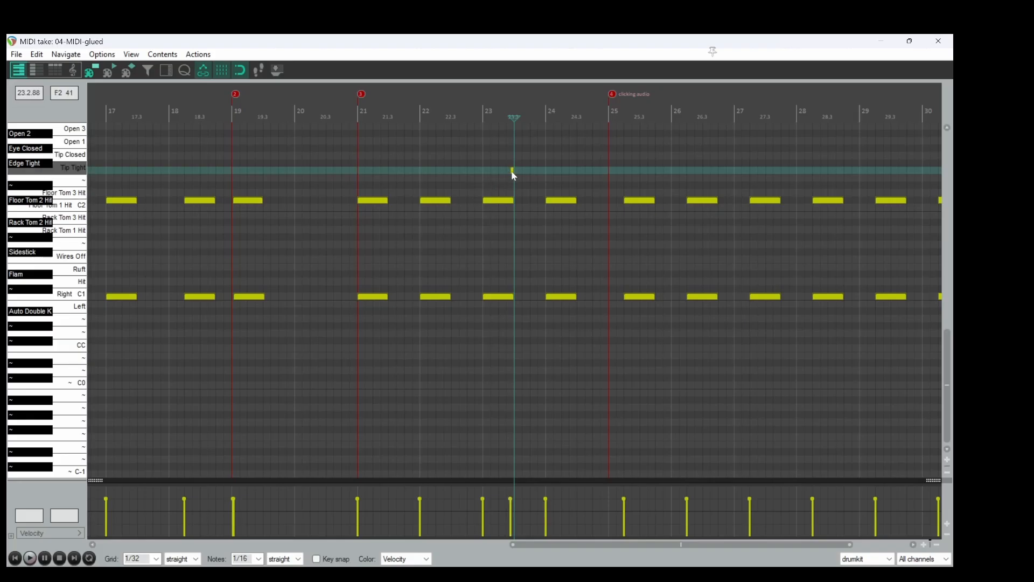
pyautogui.doubleClick(512, 171)
pyautogui.moveTo(370, 534)
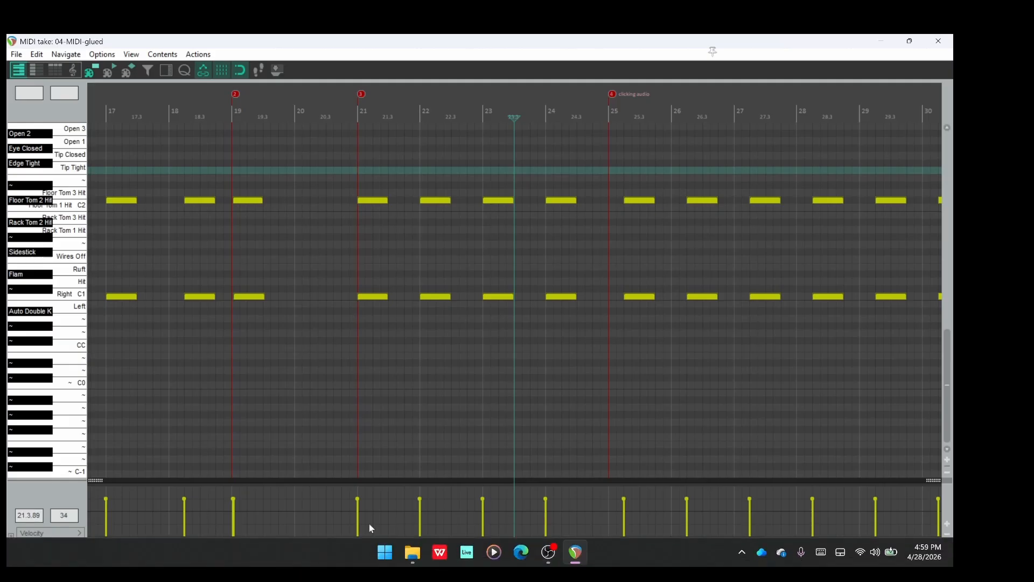
# - Set the new-note length to 1/32 and place four consecutive Tip Tight notes leading up to beat 3 of measure 23
pyautogui.click(257, 559)
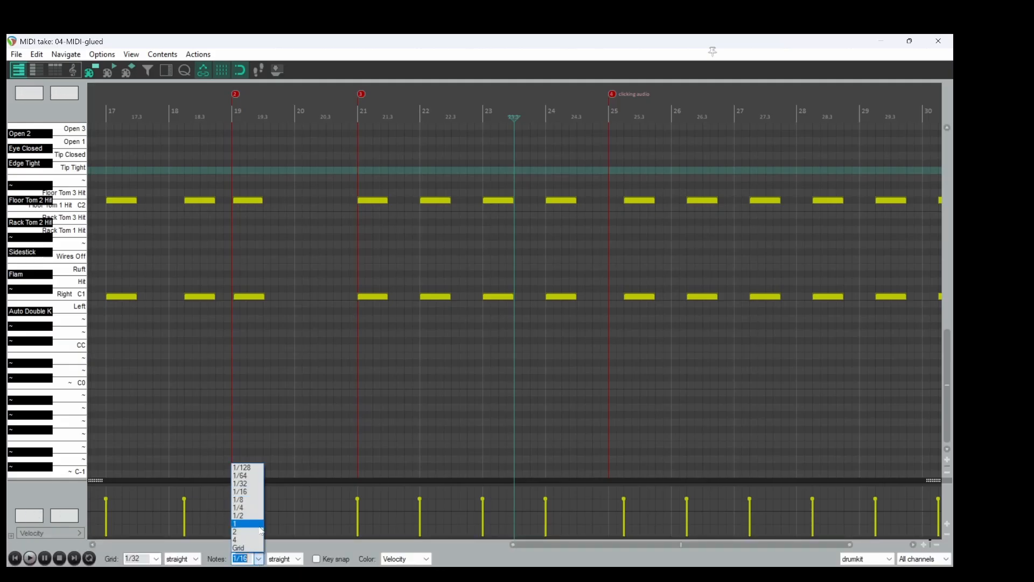
pyautogui.click(260, 485)
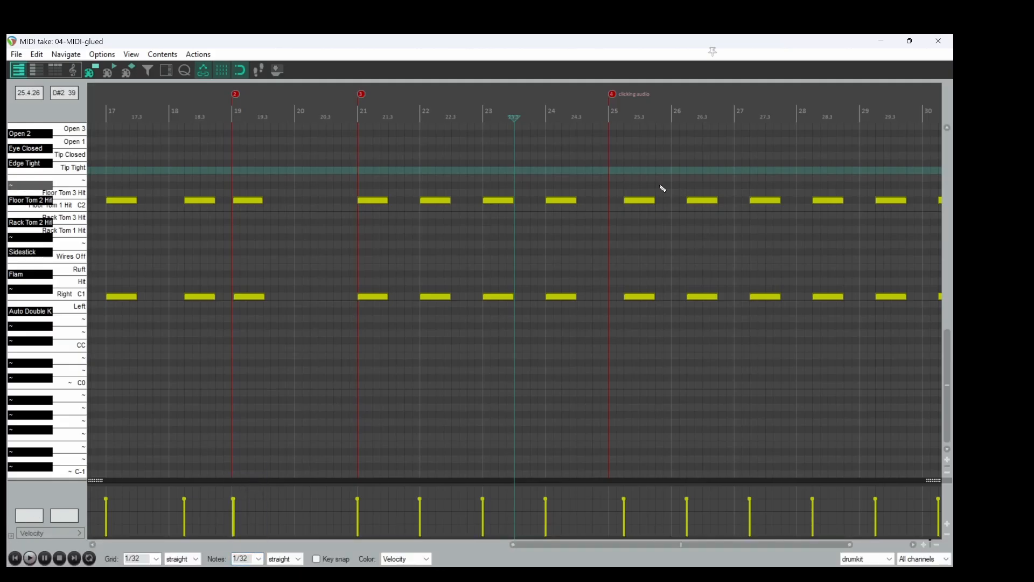
pyautogui.click(508, 172)
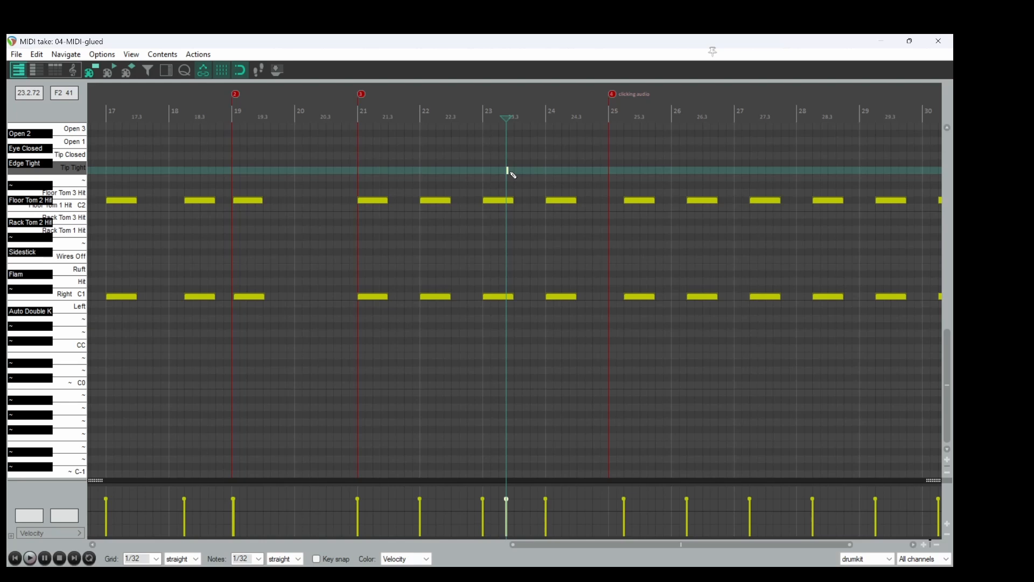
pyautogui.scroll(8, 511, 174)
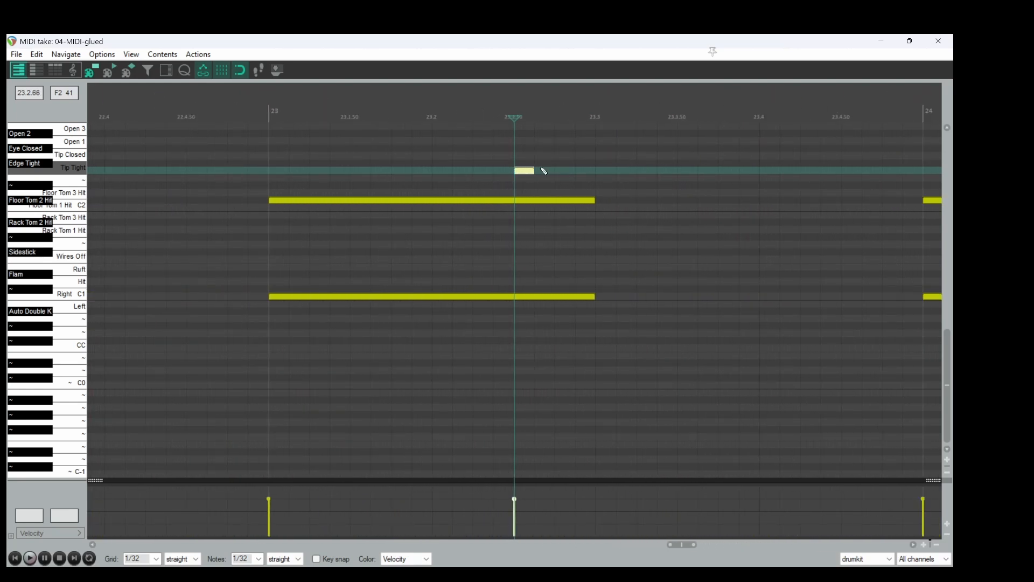
pyautogui.click(541, 171)
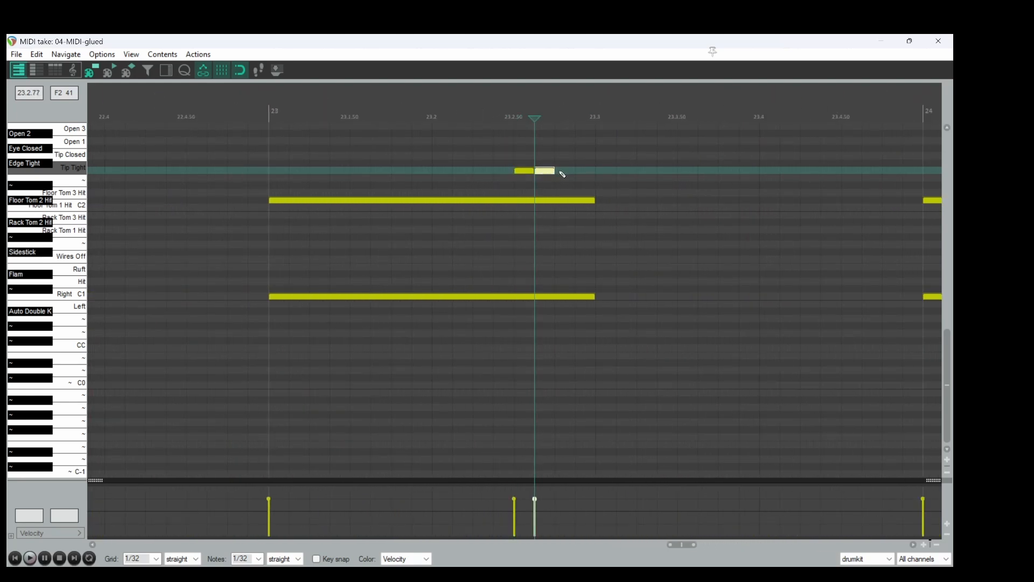
pyautogui.click(560, 170)
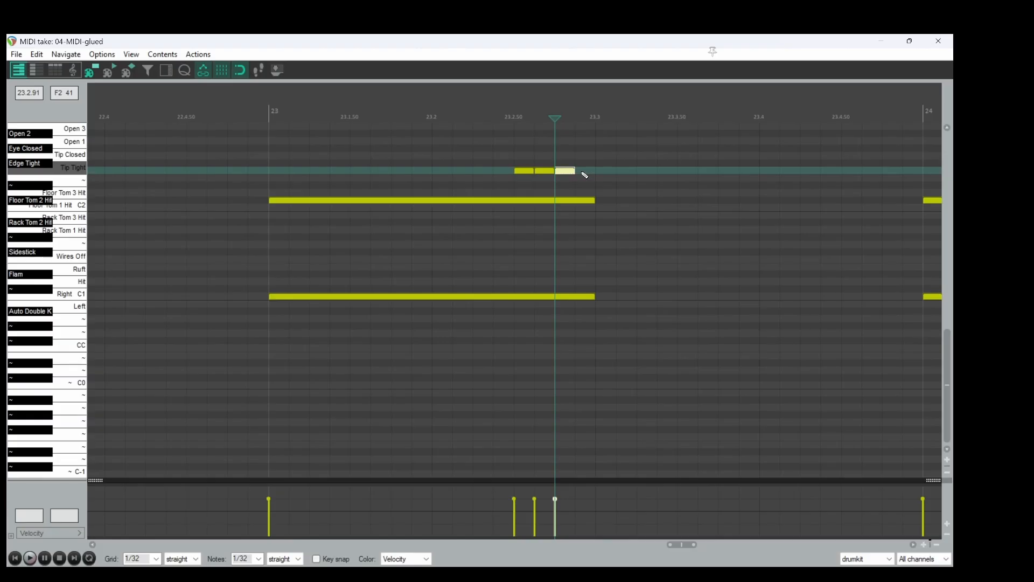
pyautogui.click(583, 171)
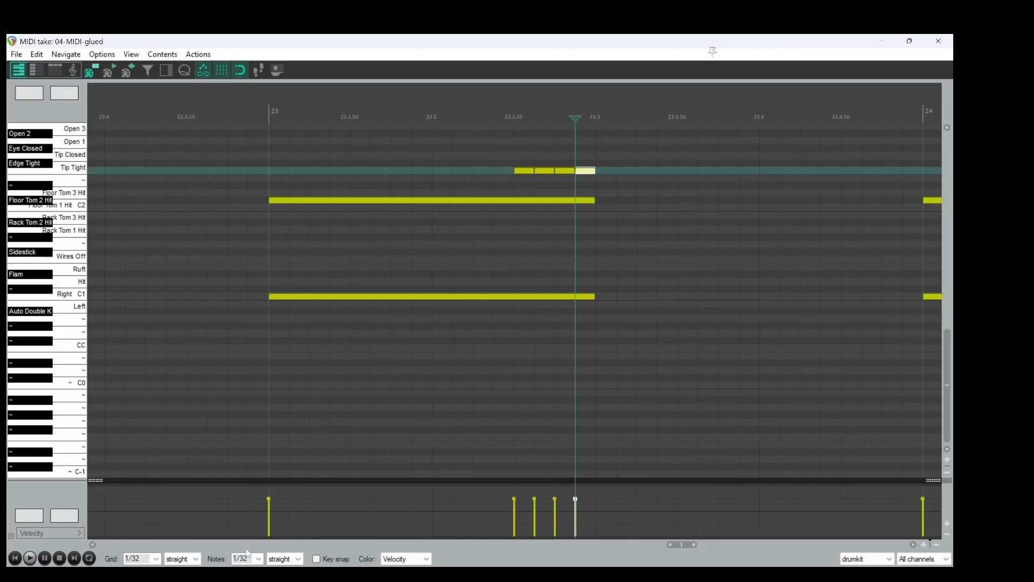
# - Set the new-note length to 1/4 and place an Open 1 note on beat 3 of measure 23
pyautogui.click(258, 559)
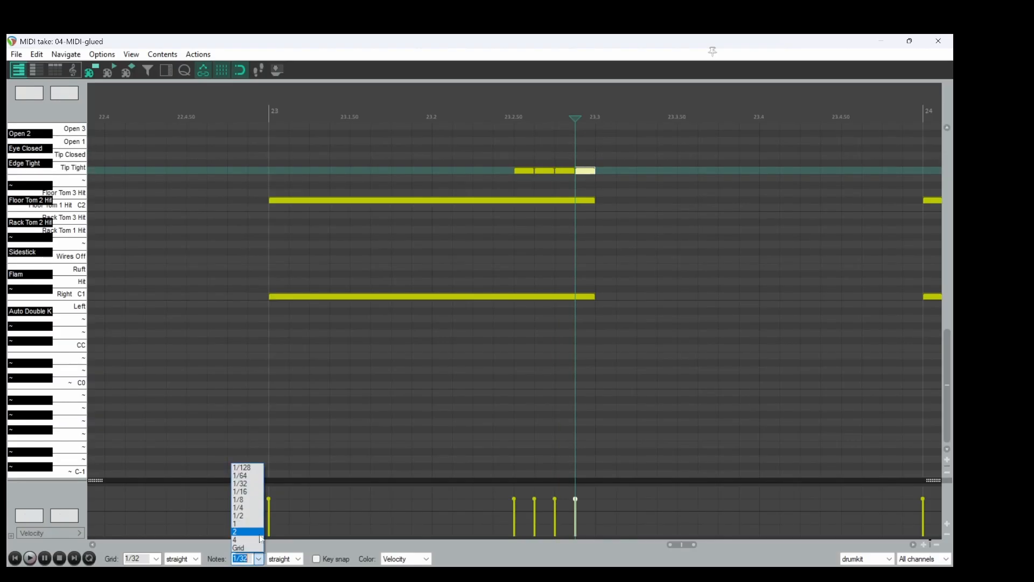
pyautogui.click(261, 508)
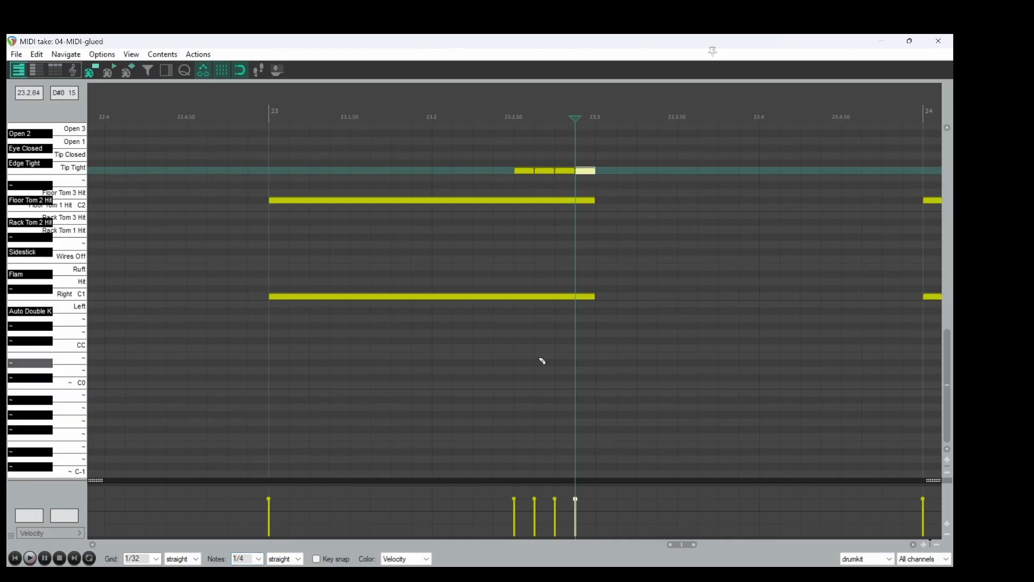
pyautogui.click(602, 141)
pyautogui.doubleClick(601, 141)
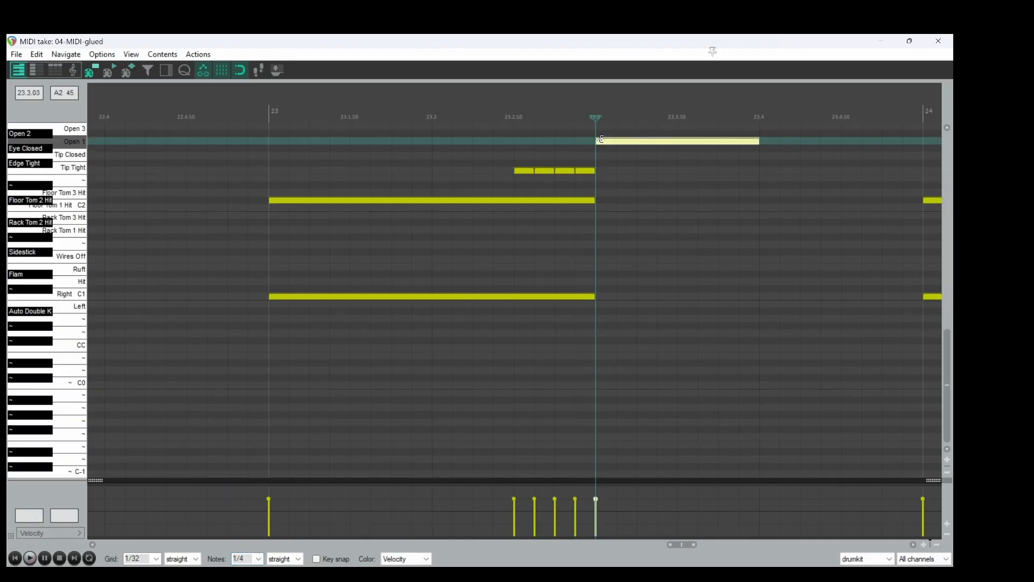
# - Play the section around the new hi-hat notes from late measure 20, and replay it from mid-measure 19
pyautogui.scroll(-8, 601, 139)
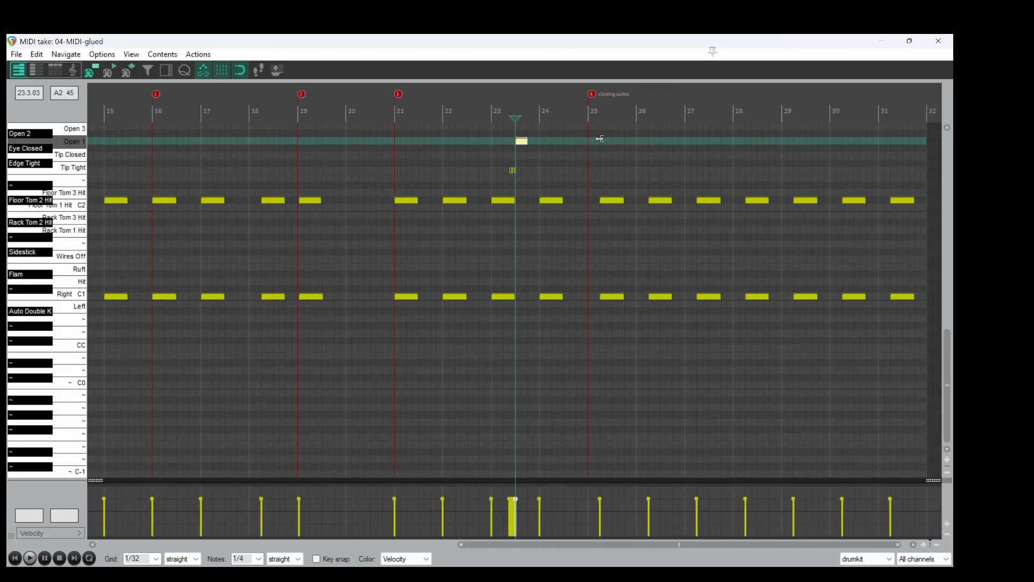
pyautogui.scroll(-3, 601, 139)
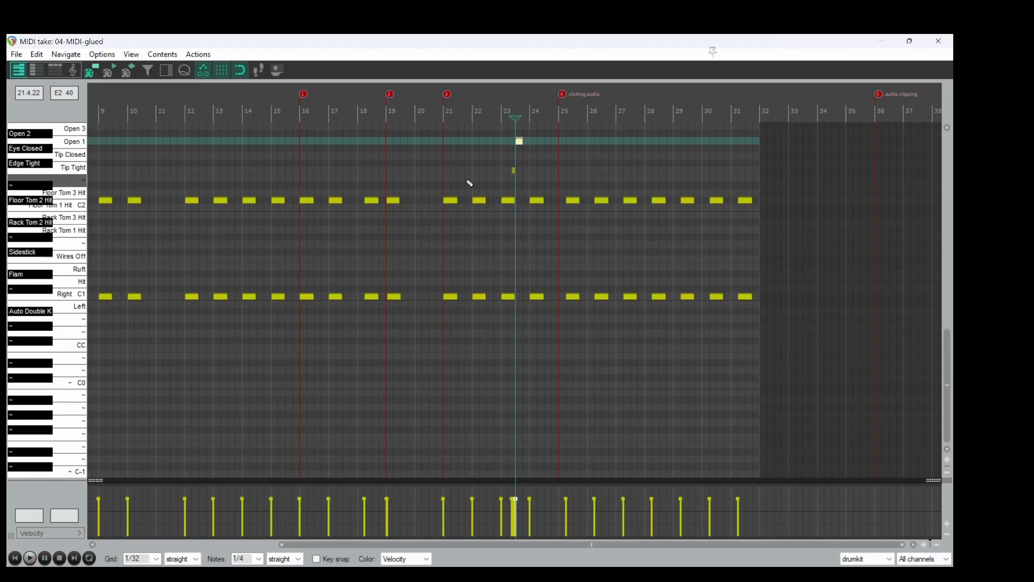
pyautogui.click(437, 172)
pyautogui.press('space')
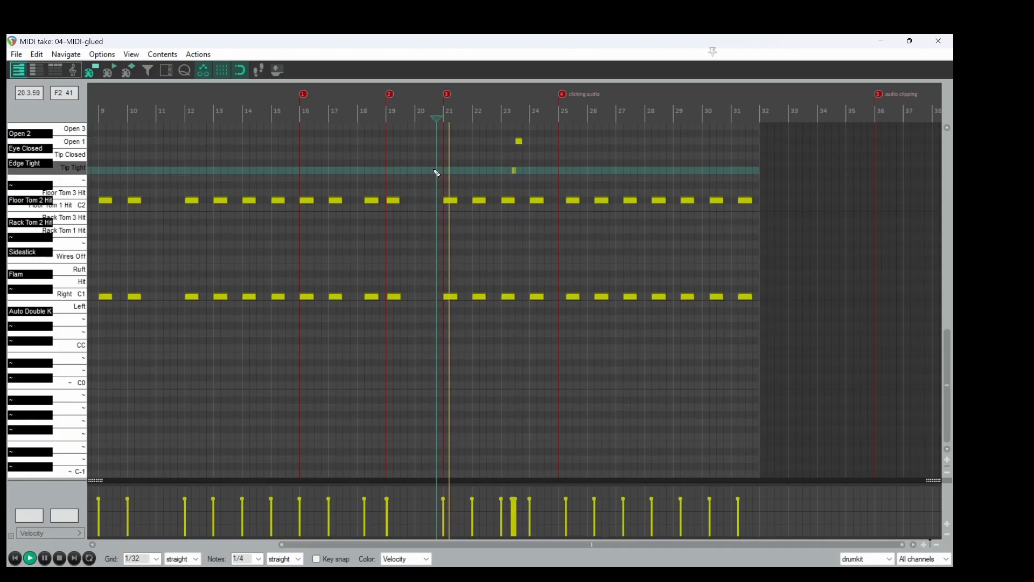
pyautogui.scroll(-3, 437, 172)
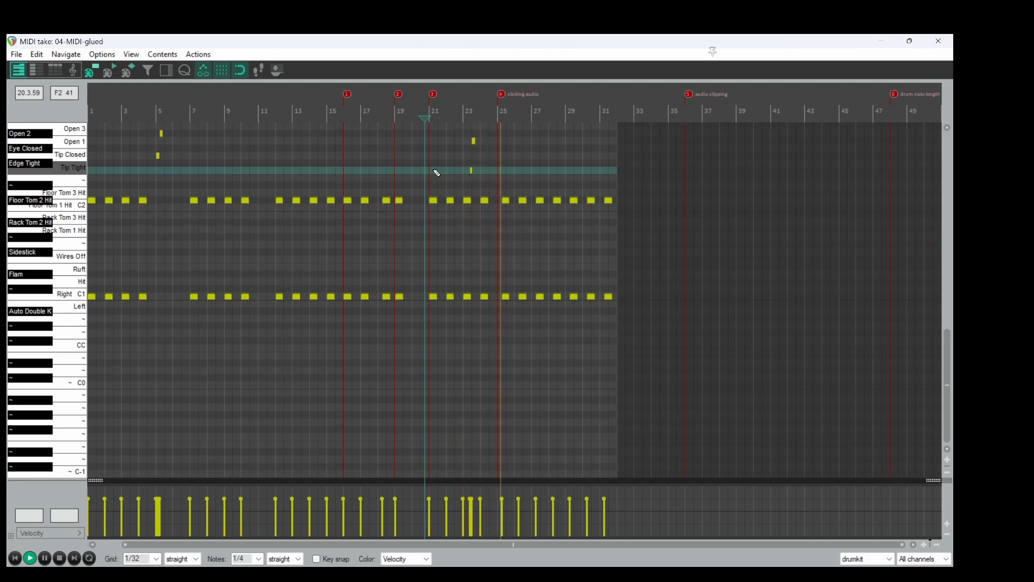
pyautogui.press('space')
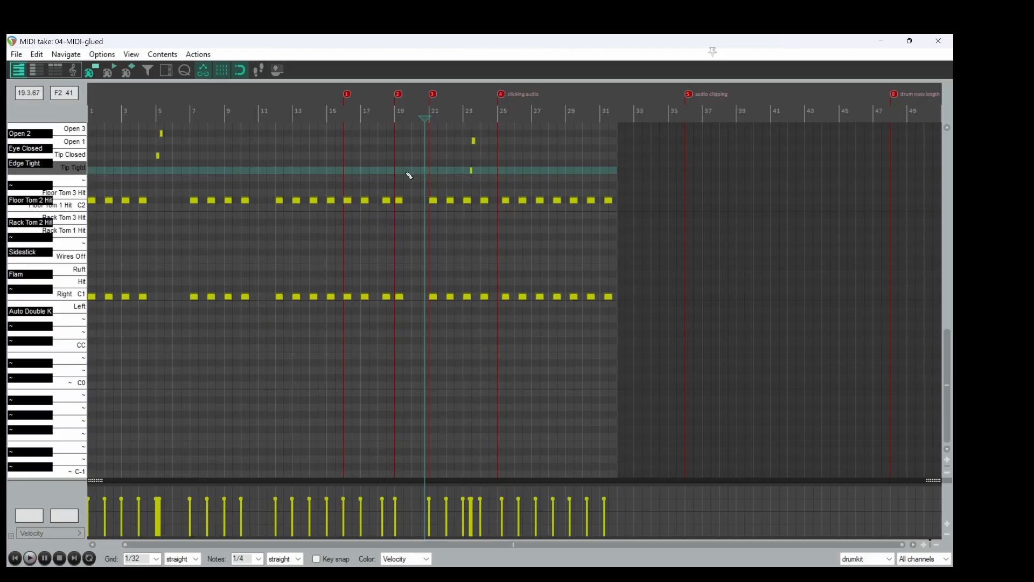
pyautogui.click(410, 175)
pyautogui.press('space')
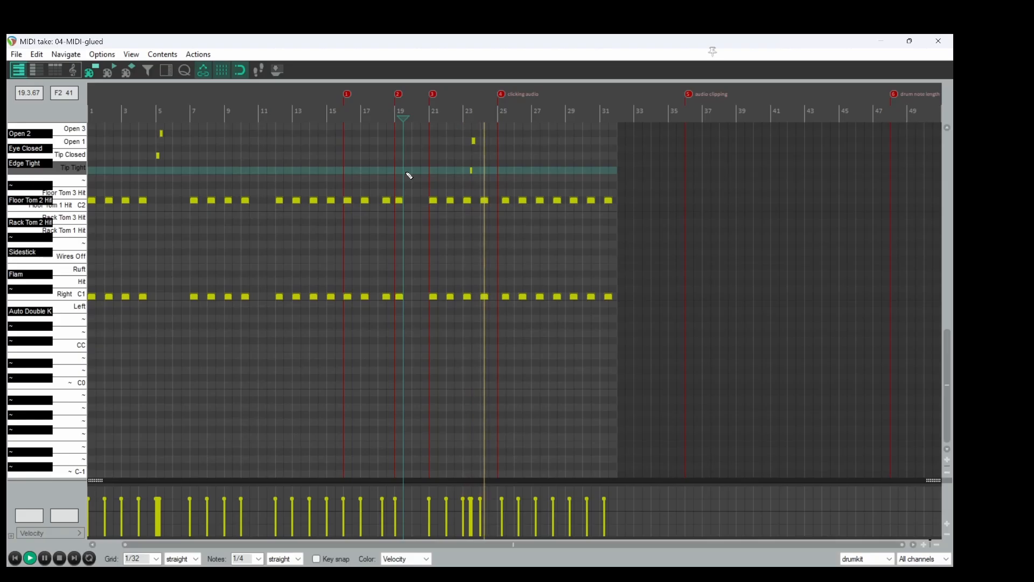
pyautogui.press('space')
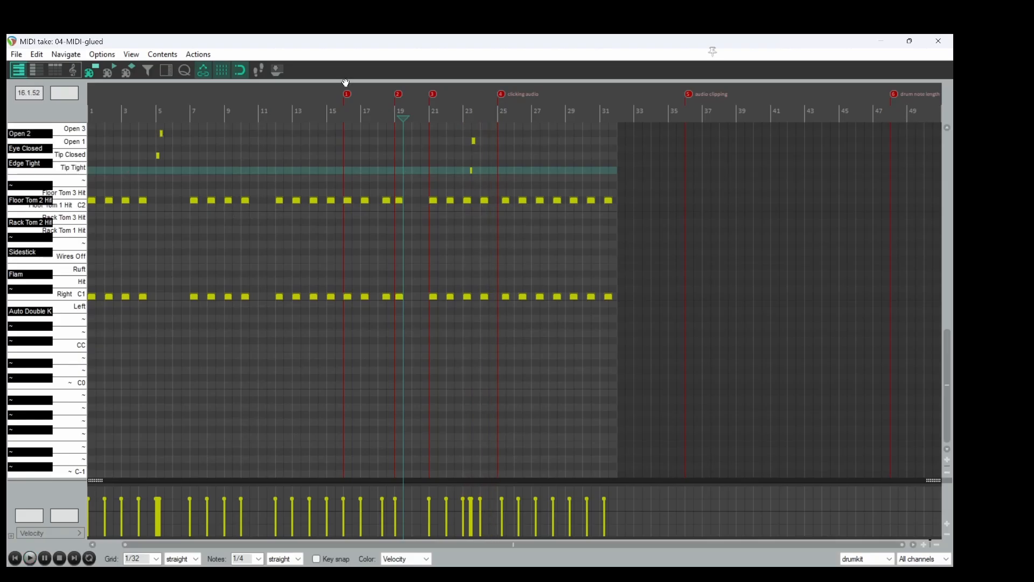
# - Extend the Open 1 note in measure 23 to the start of measure 24 and listen from mid-measure 22
pyautogui.click(475, 142)
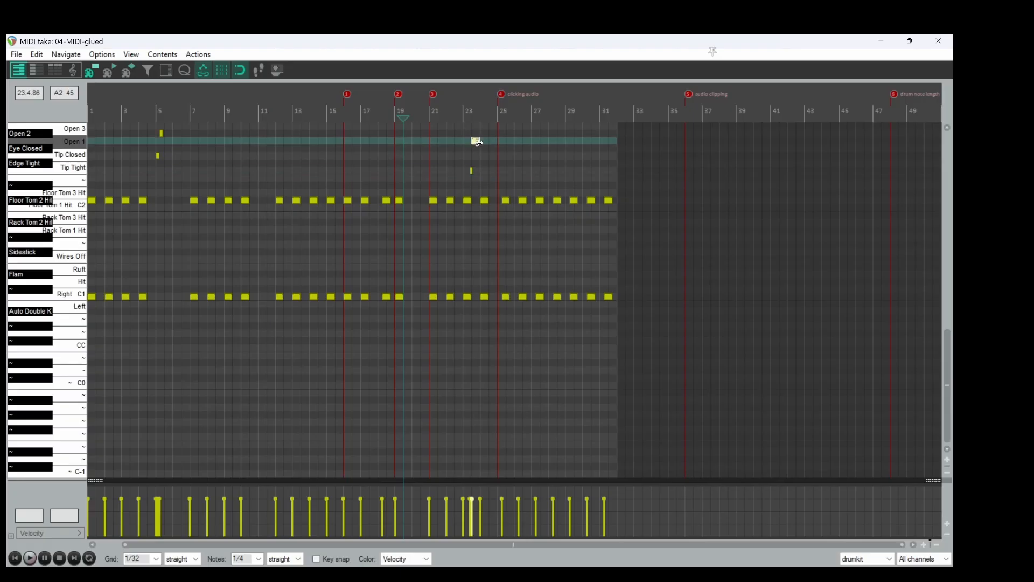
pyautogui.click(459, 172)
pyautogui.press('space')
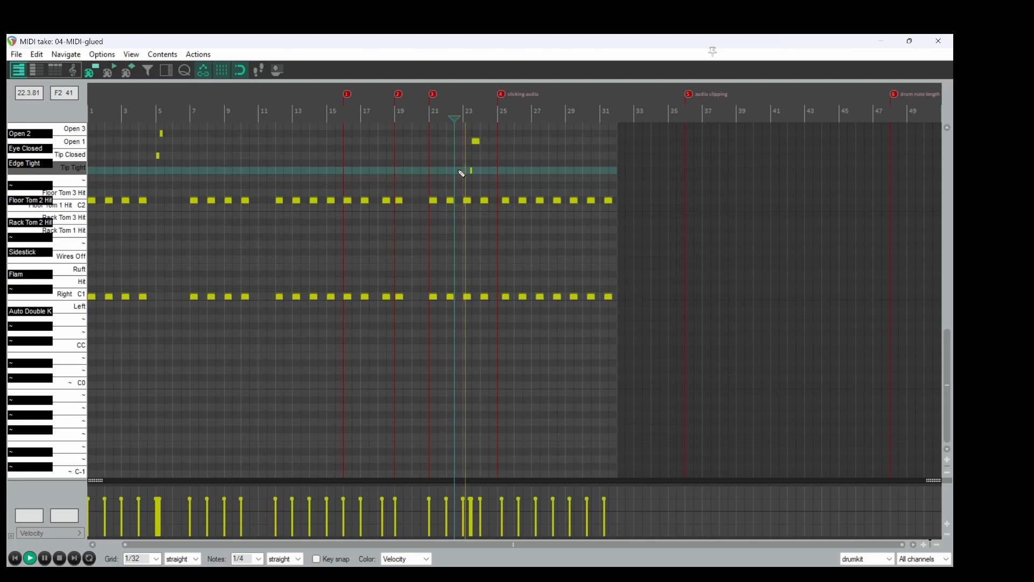
pyautogui.press('space')
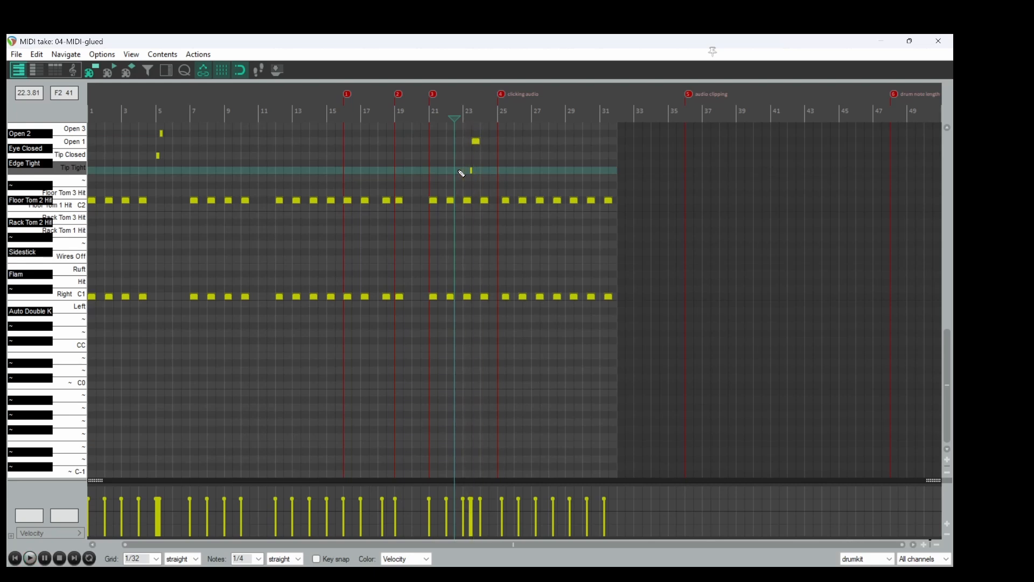
# - Move the long Open 1 note in measure 23 to the Open 2 row, keeping its timing
pyautogui.click(477, 140)
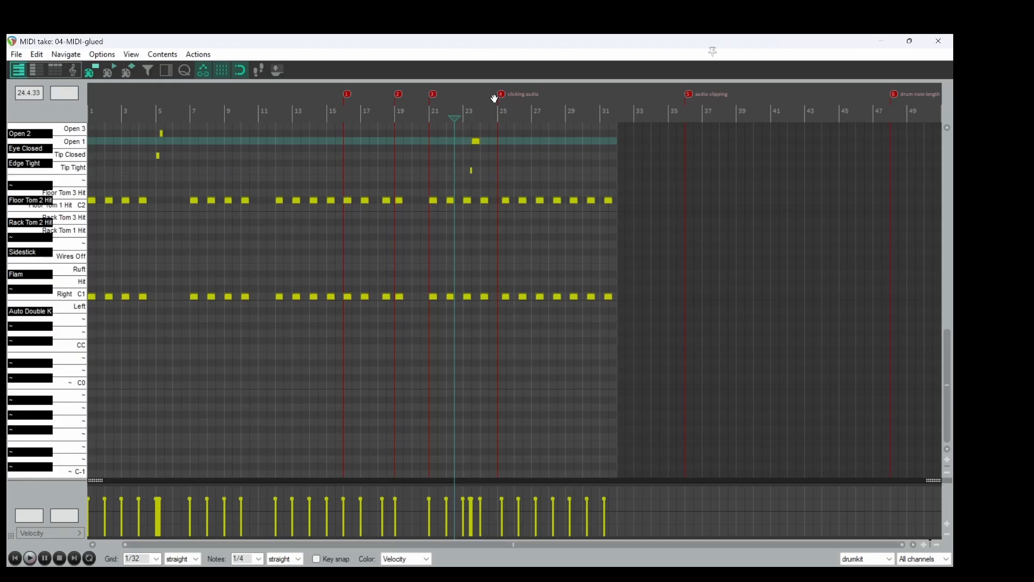
pyautogui.click(478, 141)
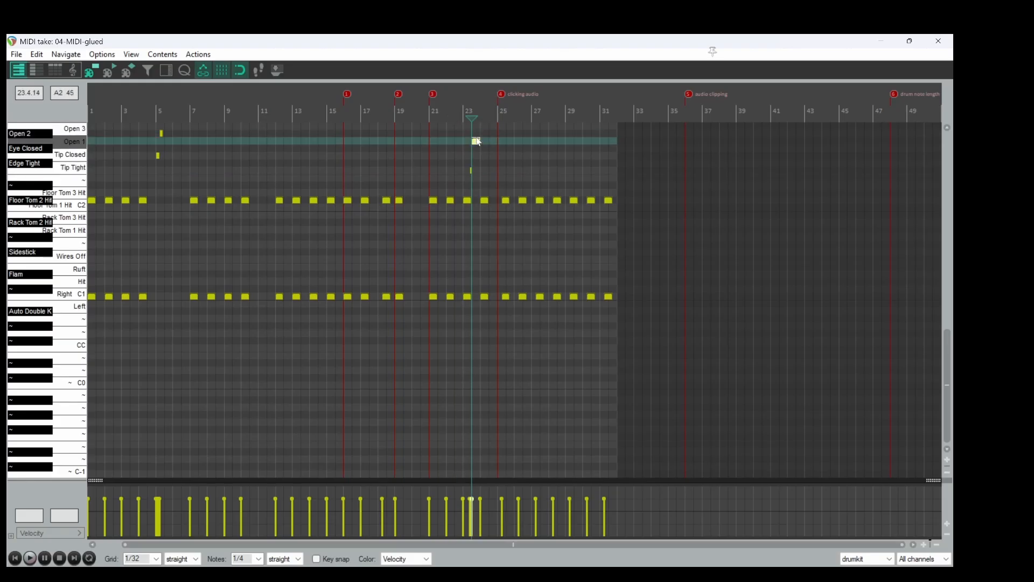
pyautogui.moveTo(477, 141); pyautogui.dragTo(474, 134)
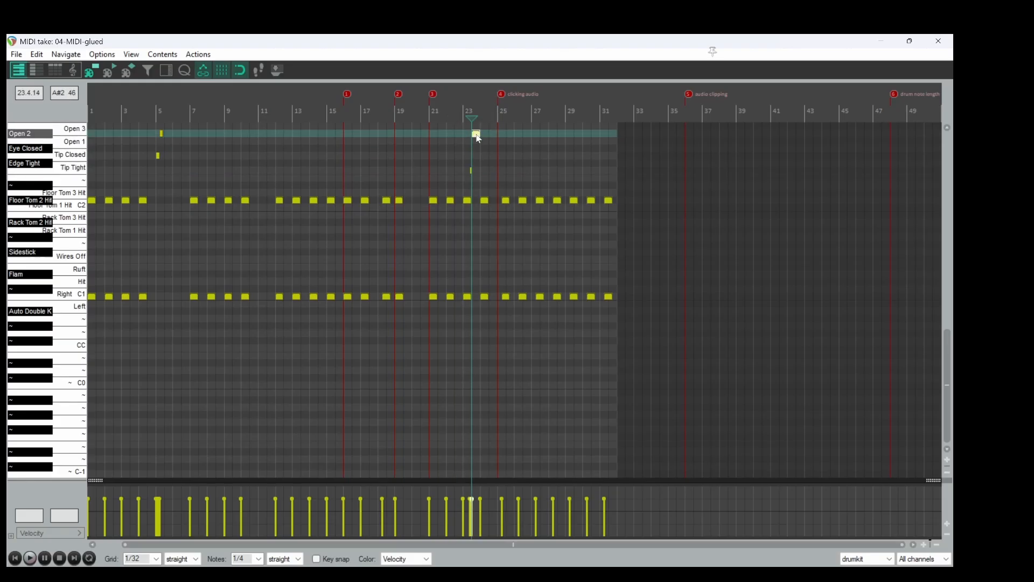
# - Play the earlier hi-hat notes in measure 5 from the second half of measure 4 for comparison, and stop
pyautogui.click(149, 151)
pyautogui.press('space')
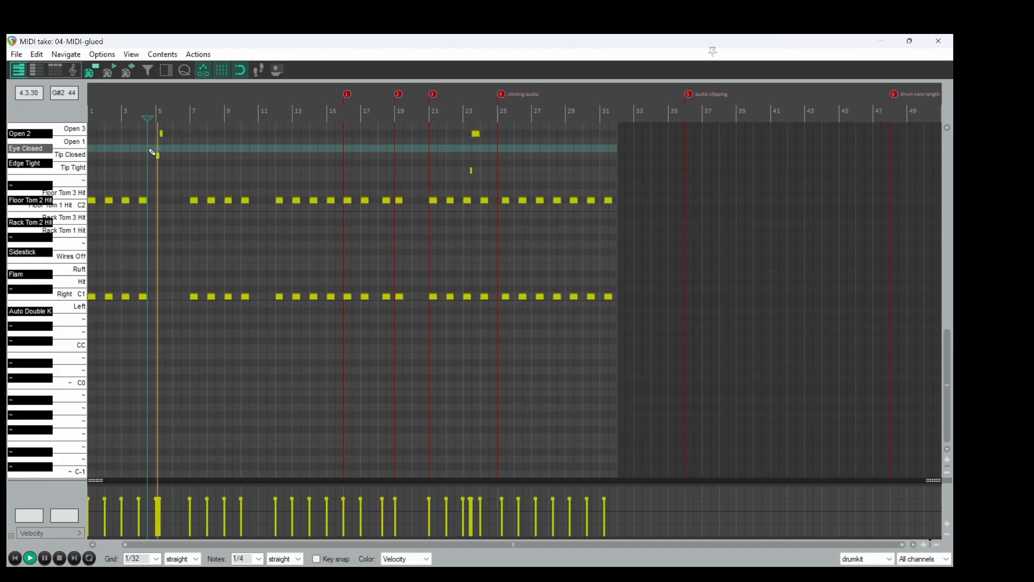
pyautogui.press('space')
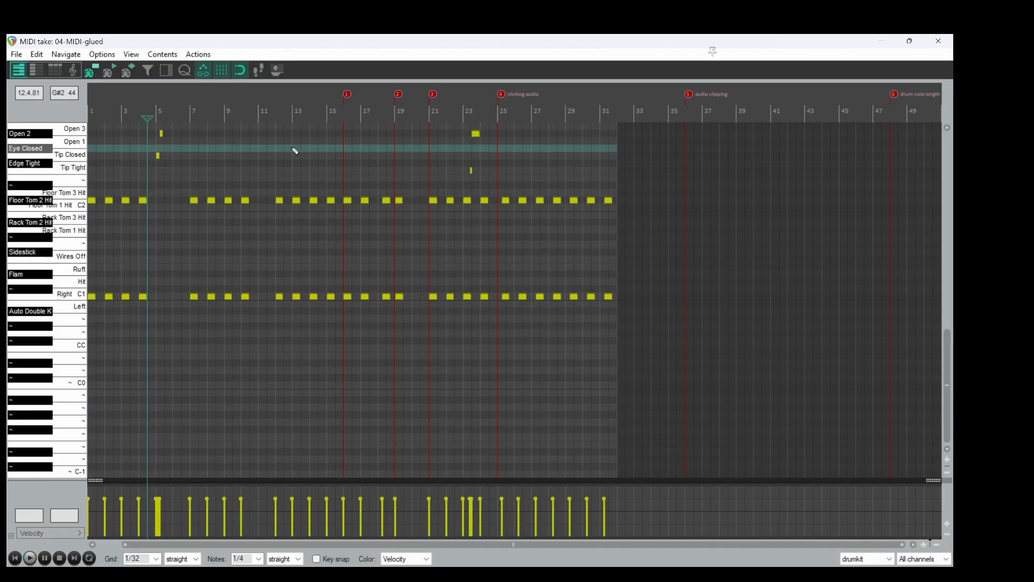
pyautogui.click(473, 171)
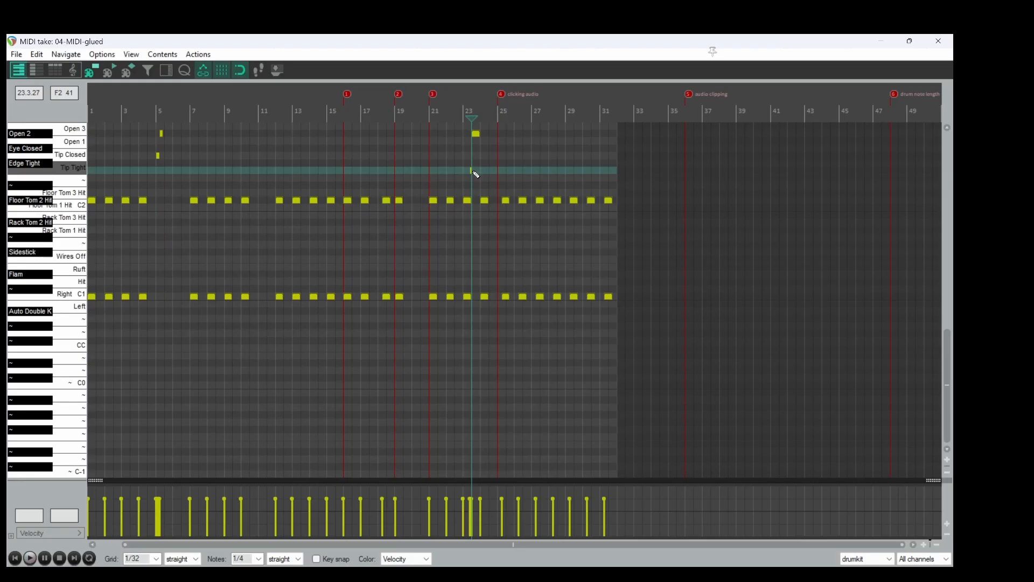
pyautogui.scroll(5, 474, 160)
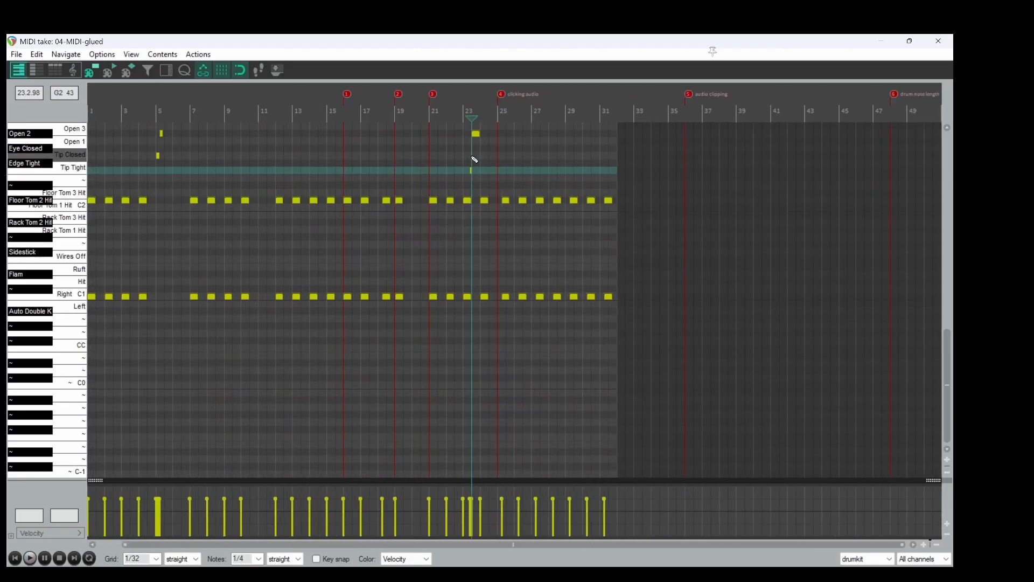
pyautogui.click(319, 162)
pyautogui.click(471, 171)
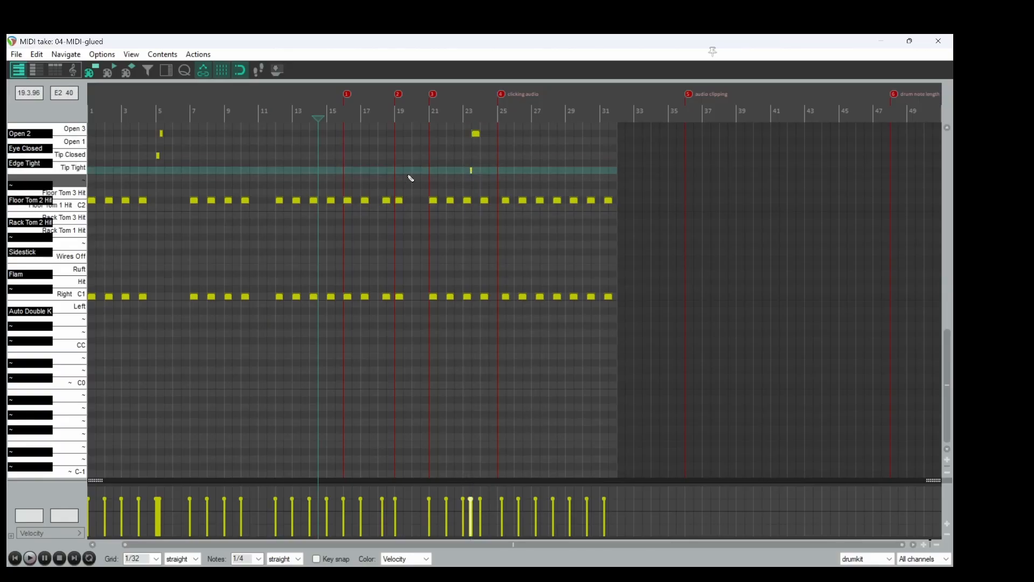
# - Set the new-note length to 1/32 and add four consecutive Tip Closed notes leading up to the Open 2 note in measure 23
pyautogui.click(462, 156)
pyautogui.scroll(2, 463, 155)
pyautogui.scroll(5, 463, 155)
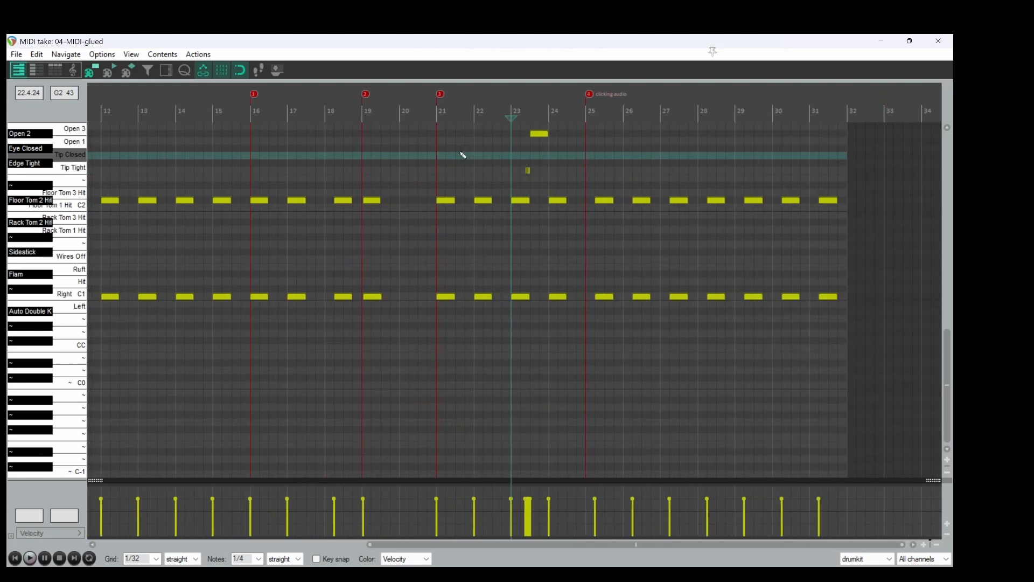
pyautogui.scroll(3, 463, 155)
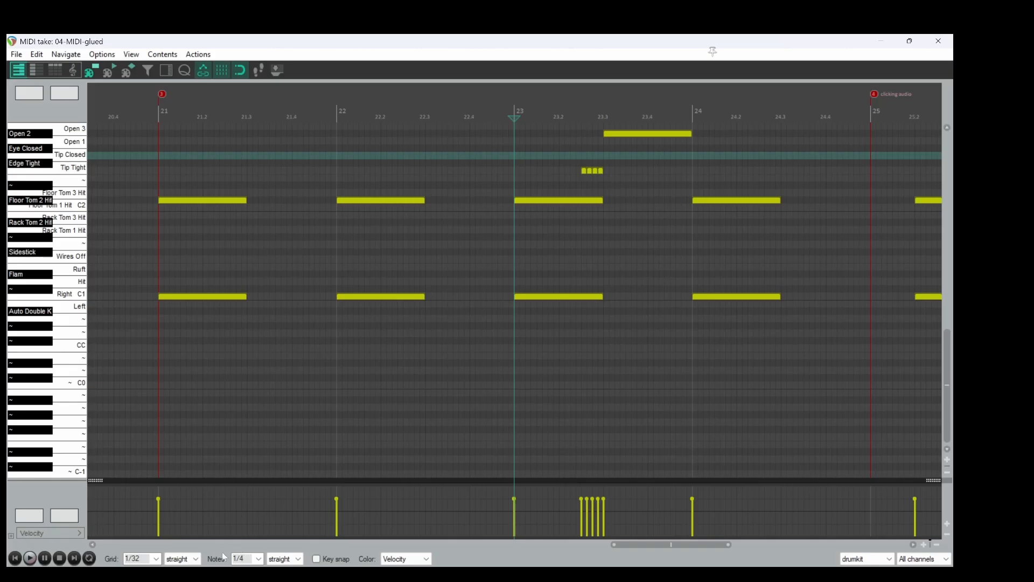
pyautogui.scroll(-2, 279, 555)
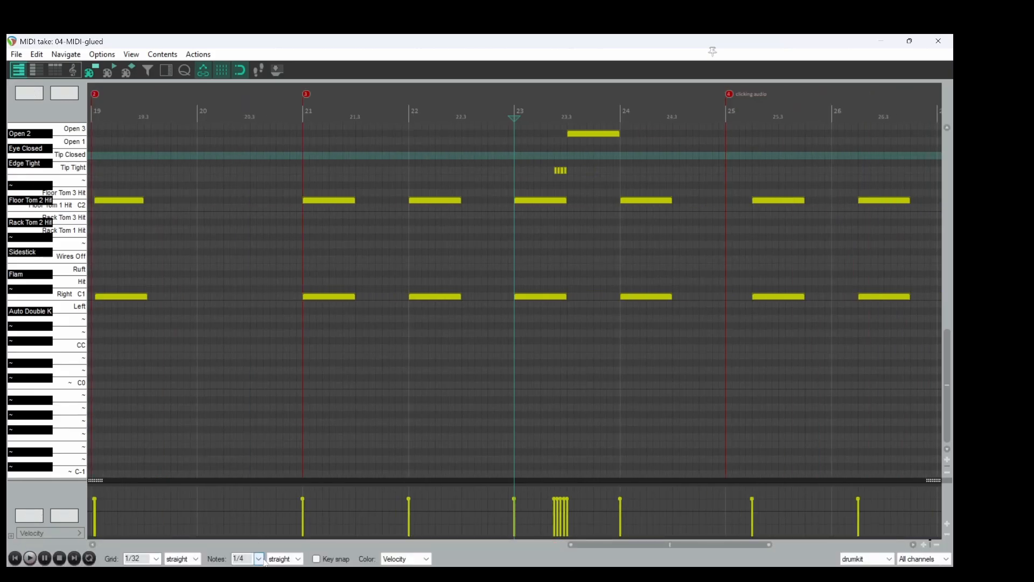
pyautogui.click(259, 559)
pyautogui.click(257, 486)
pyautogui.click(557, 157)
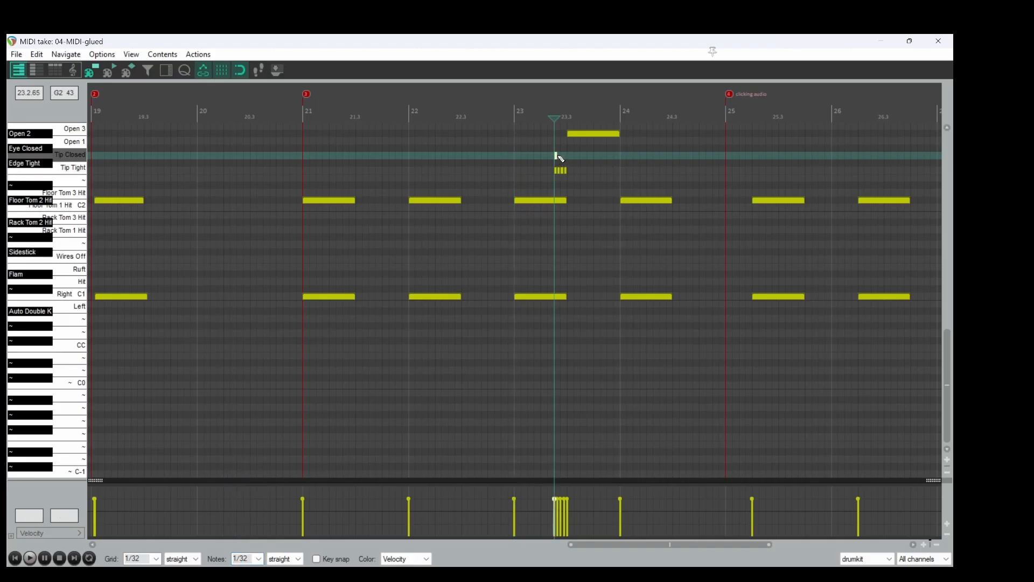
pyautogui.press('Right')
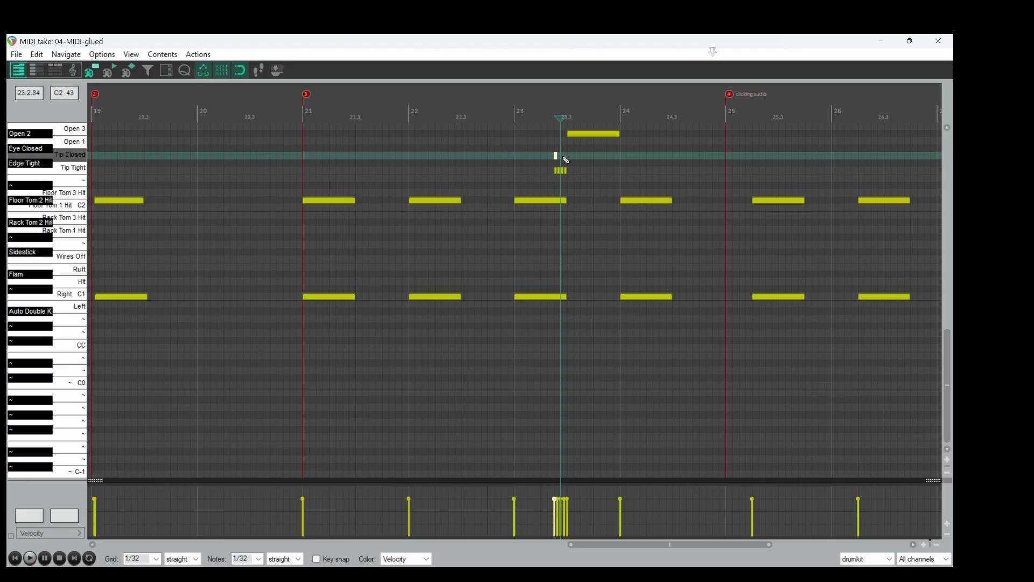
pyautogui.scroll(6, 563, 160)
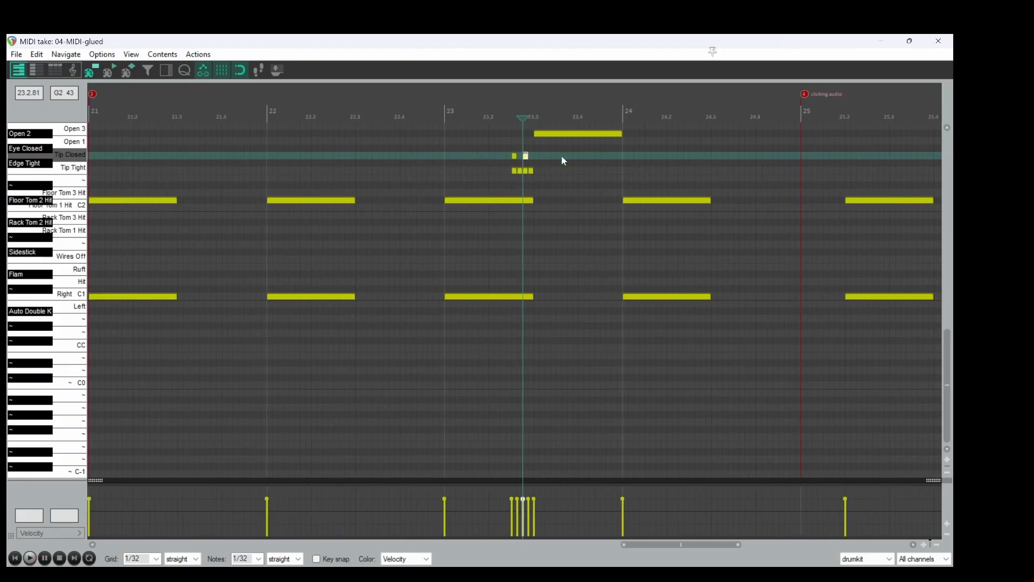
pyautogui.click(504, 157)
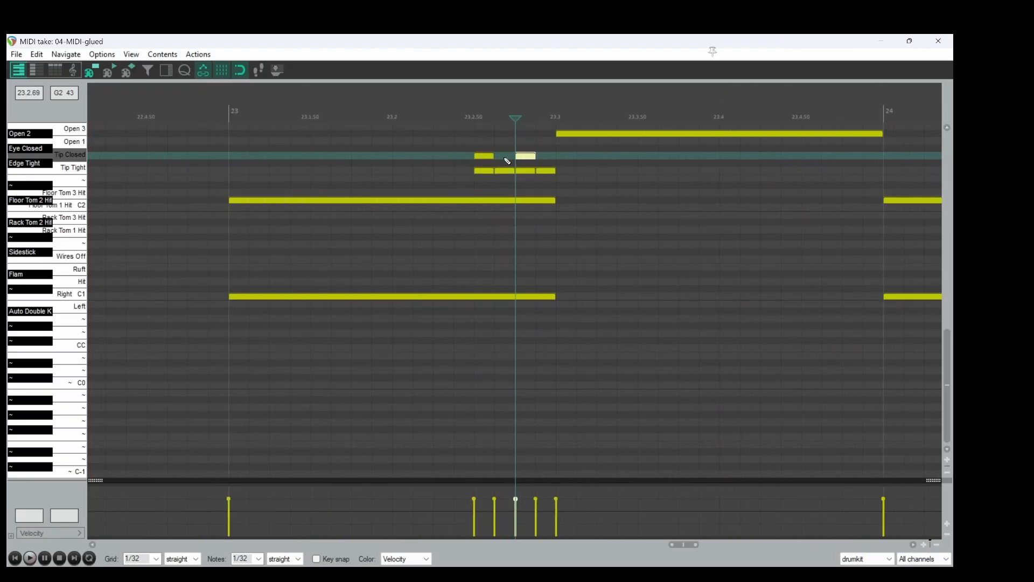
pyautogui.click(553, 157)
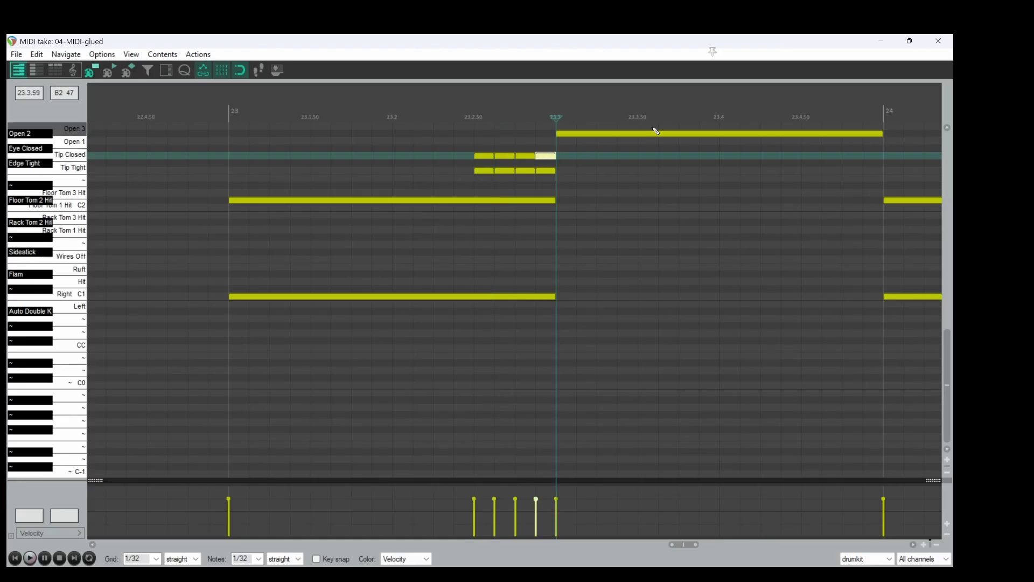
# - Delete the four Tip Tight notes beneath the Tip Closed hits in measure 23
pyautogui.scroll(-3, 655, 132)
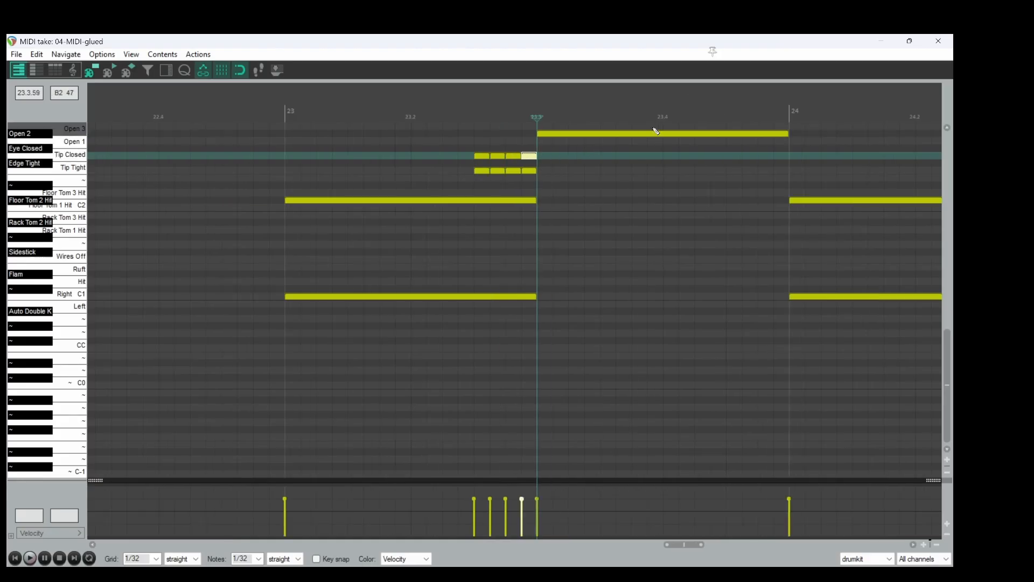
pyautogui.click(525, 172)
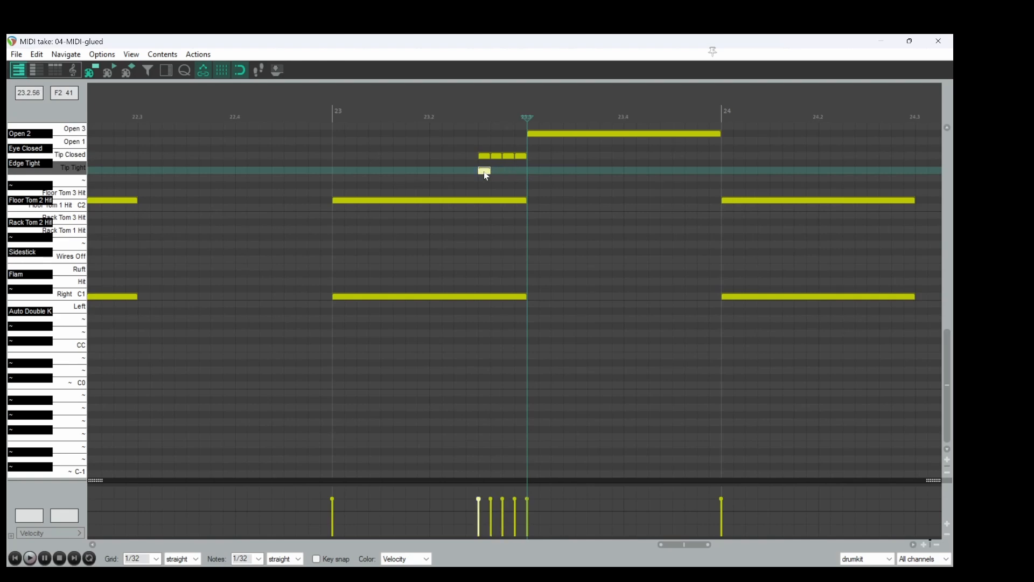
pyautogui.scroll(-10, 488, 175)
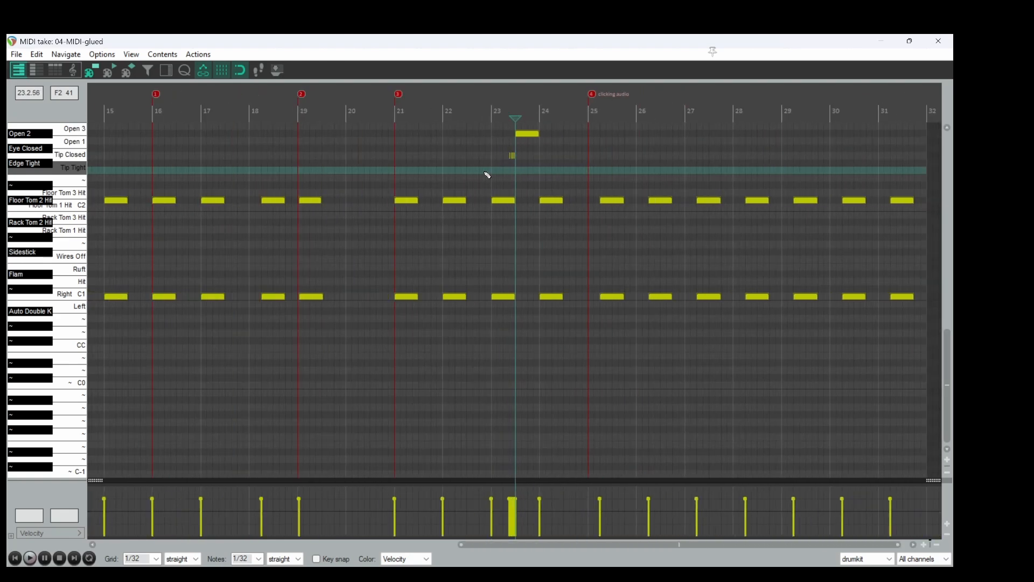
# - Play the song from 22.3, close the MIDI editor, and listen in the arrangement until just before the drum note length marker
pyautogui.scroll(-5, 488, 175)
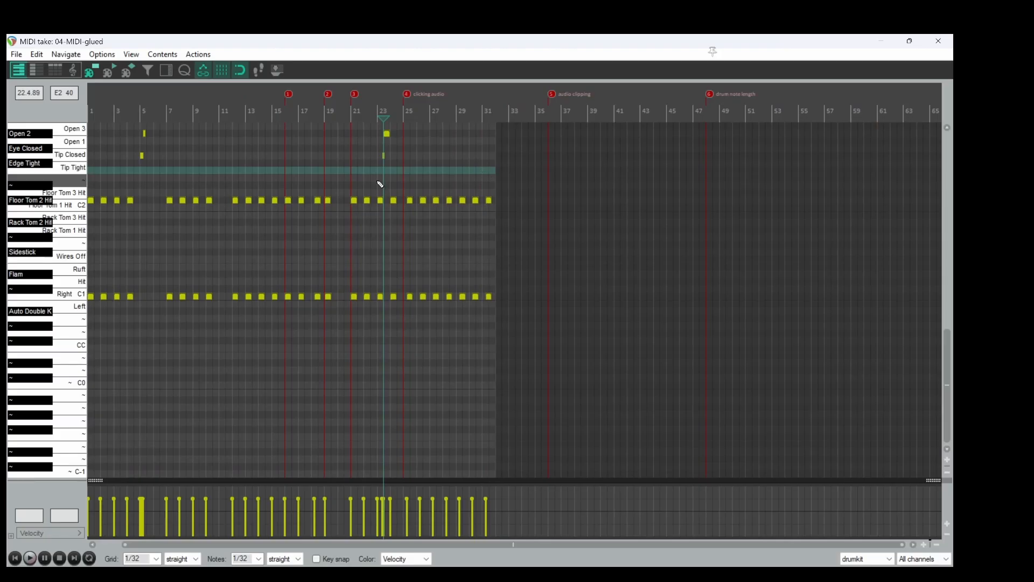
pyautogui.click(371, 172)
pyautogui.press('space')
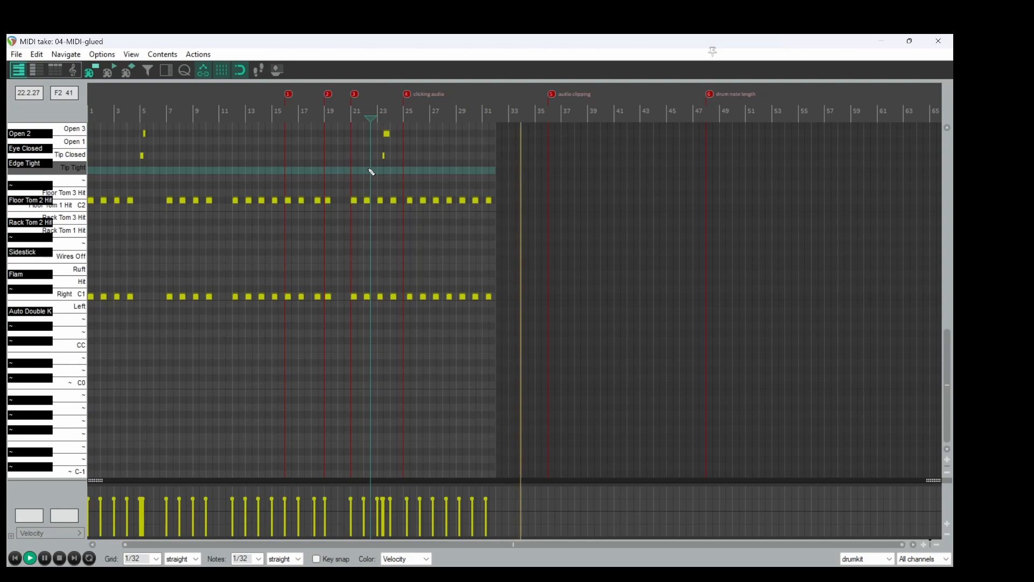
pyautogui.press('Escape')
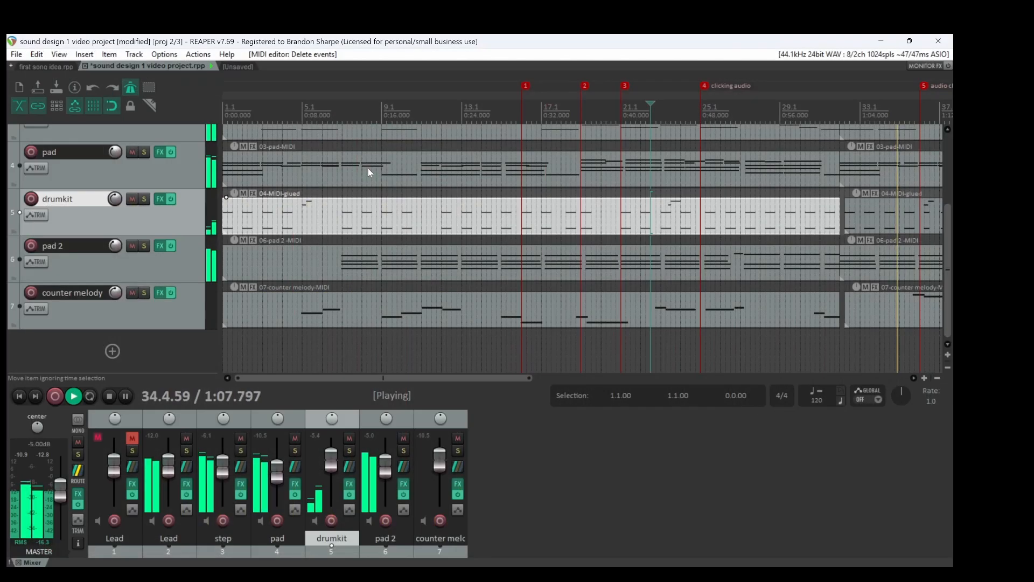
pyautogui.scroll(-3, 367, 169)
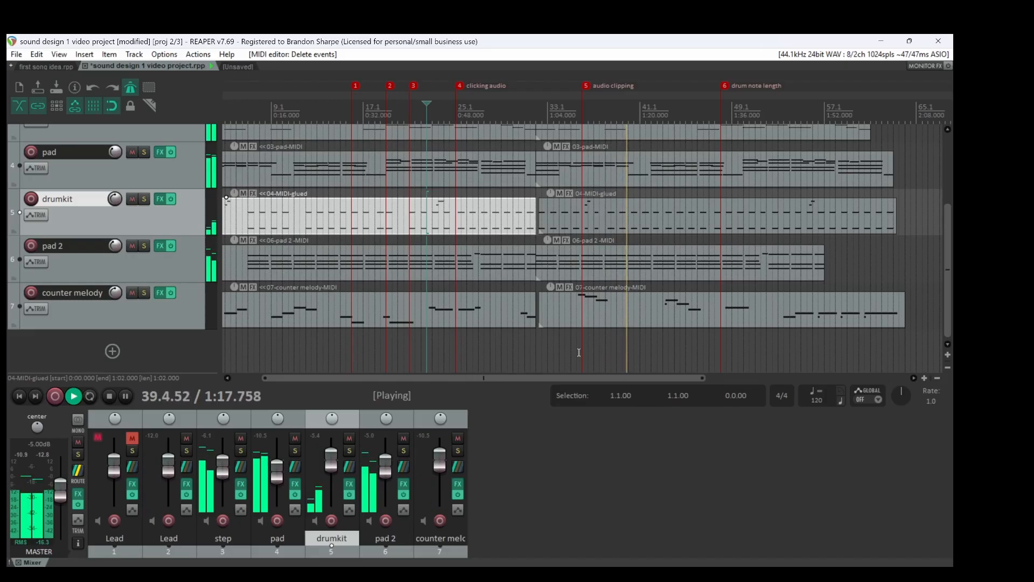
pyautogui.moveTo(572, 381); pyautogui.dragTo(636, 381)
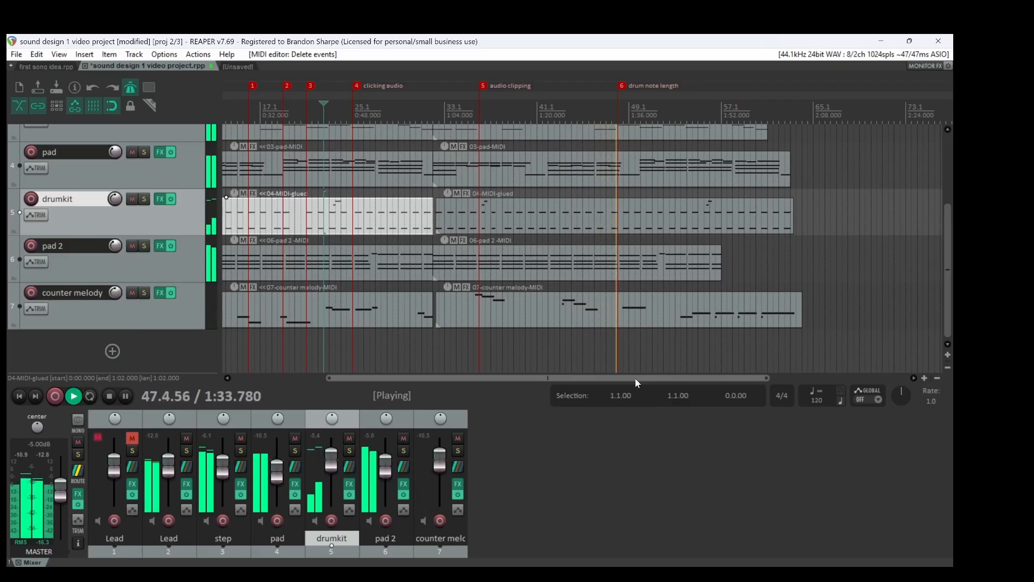
pyautogui.press('space')
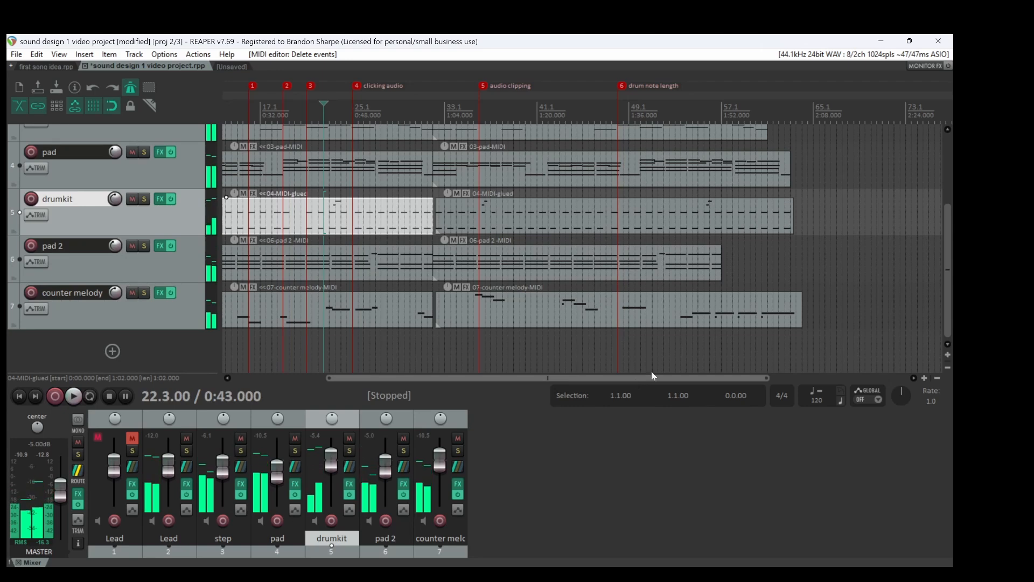
# - Add a marker at 47.3, just before the drum note length marker
pyautogui.click(610, 315)
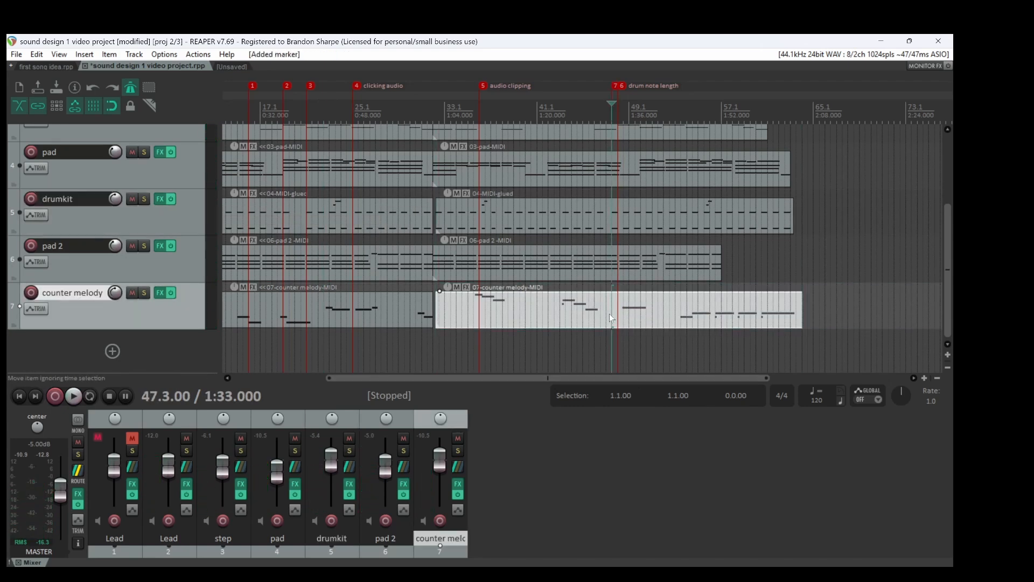
pyautogui.scroll(4, 608, 260)
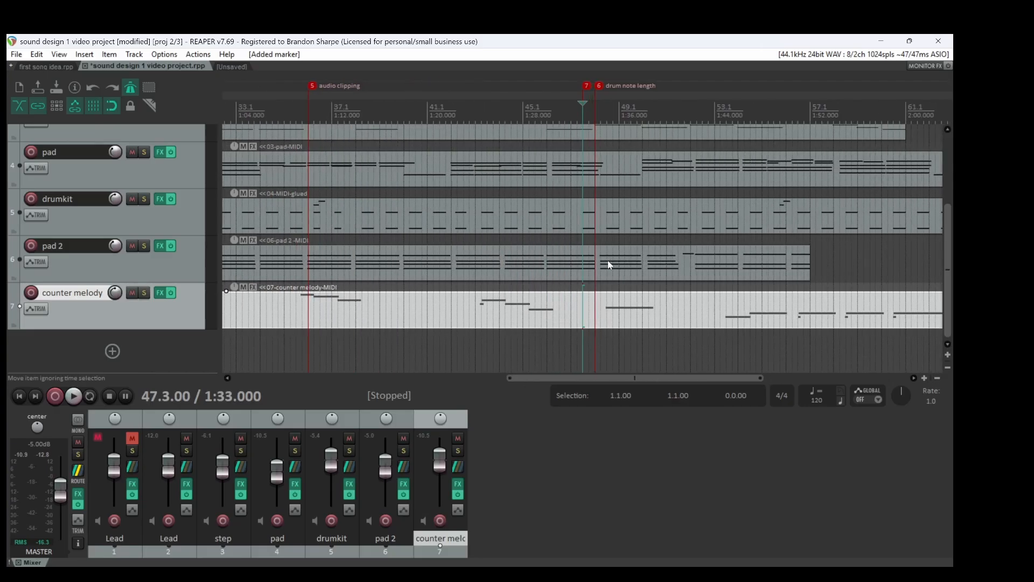
pyautogui.scroll(1, 608, 260)
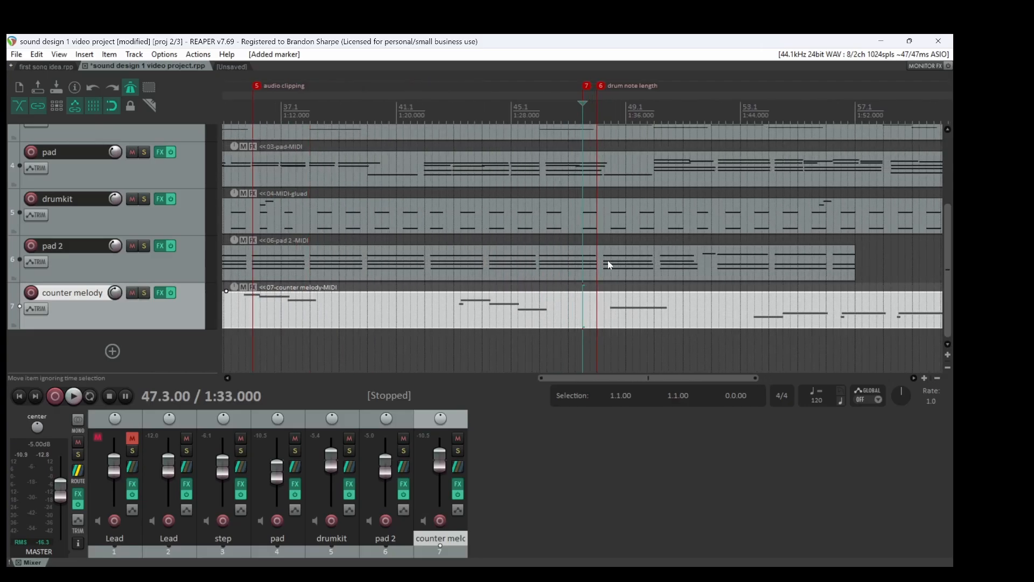
# - Play the passage from 46.1 across the marker at 47.3 twice, stopping after each pass
pyautogui.click(526, 303)
pyautogui.press('space')
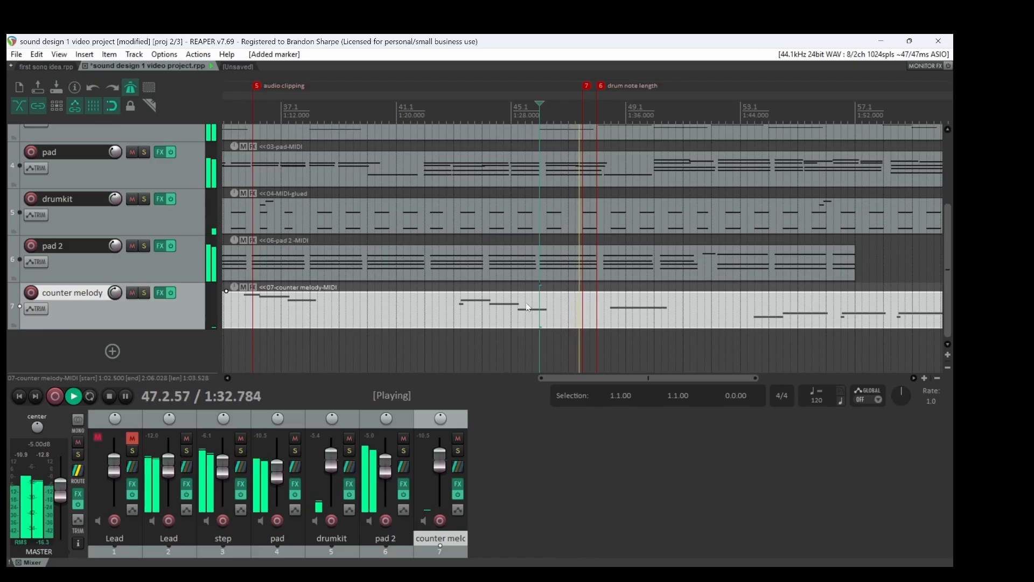
pyautogui.press('space')
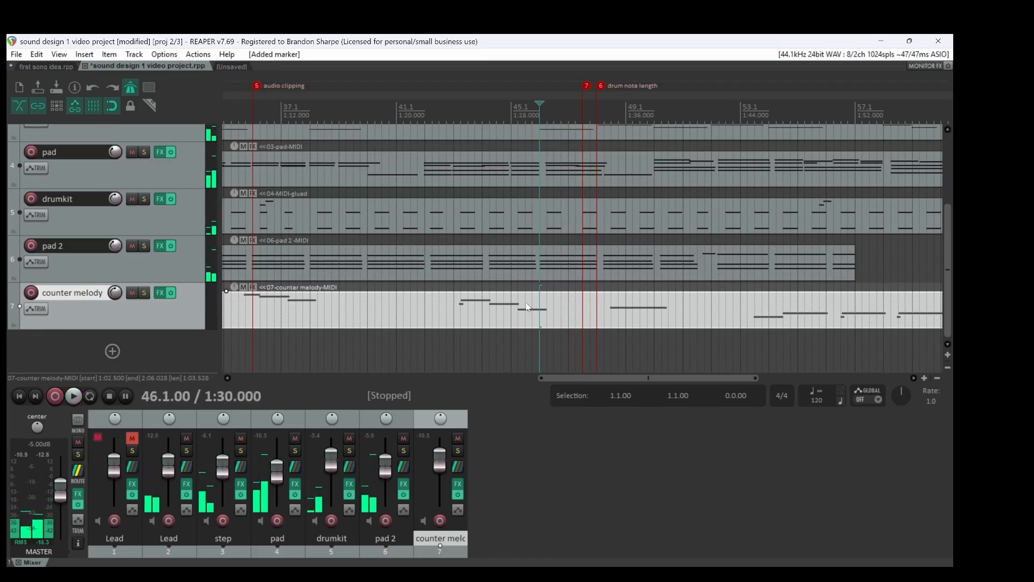
pyautogui.press('space')
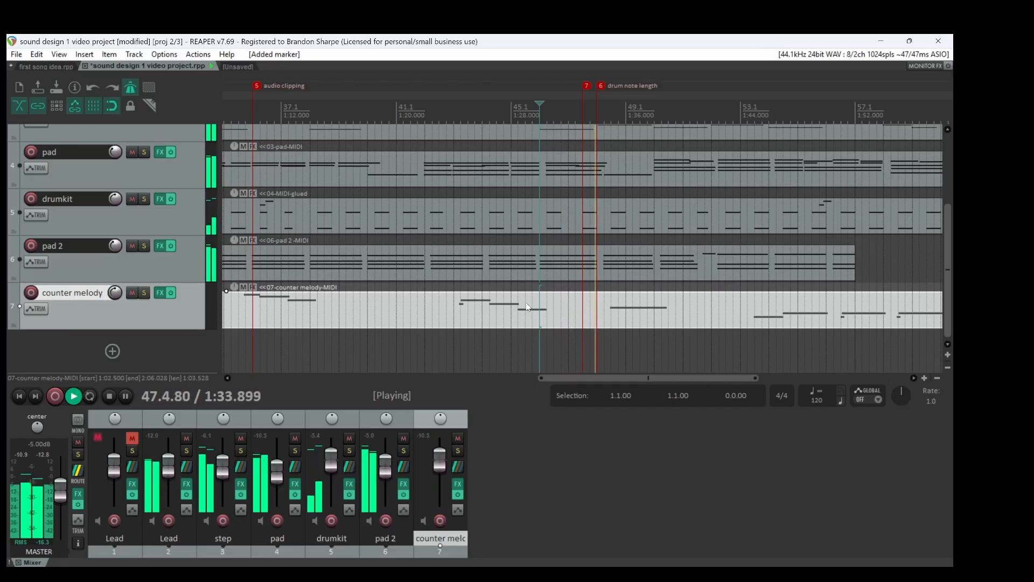
pyautogui.press('space')
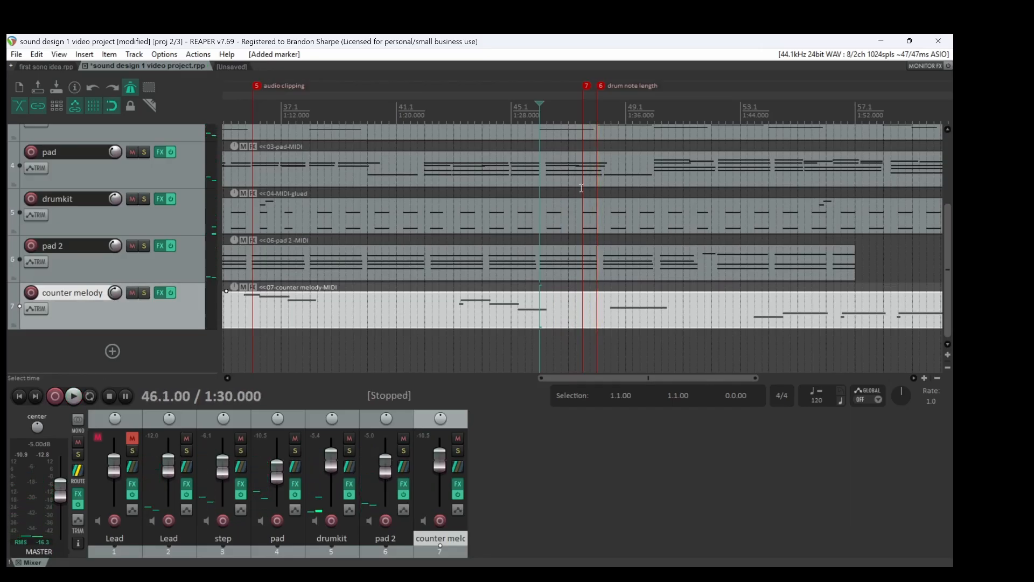
pyautogui.click(576, 216)
pyautogui.doubleClick(576, 215)
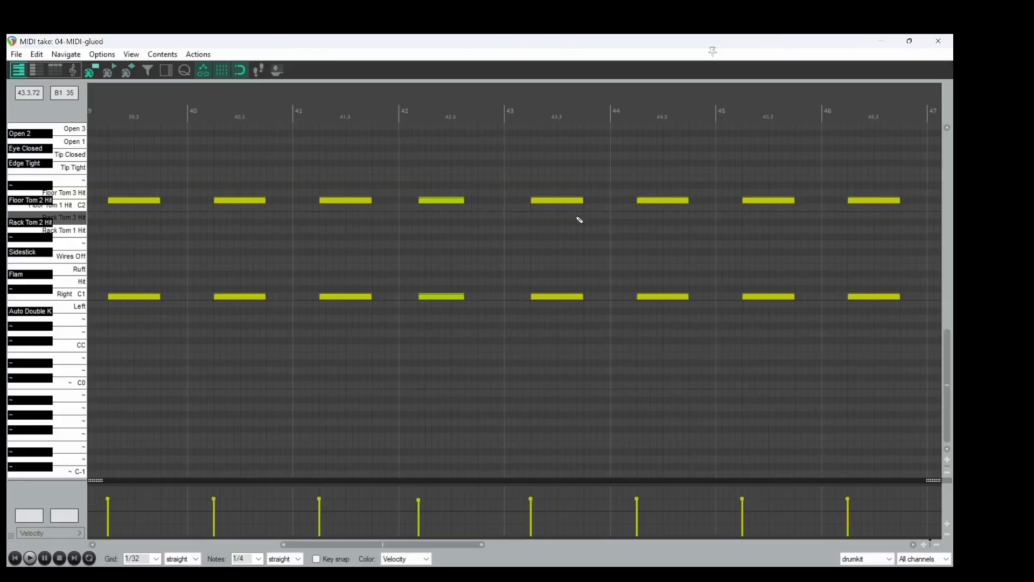
pyautogui.press('Escape')
# - Open the second drumkit item at 47.2, play its notes from there to about measure 50, and close the editor
pyautogui.click(583, 224)
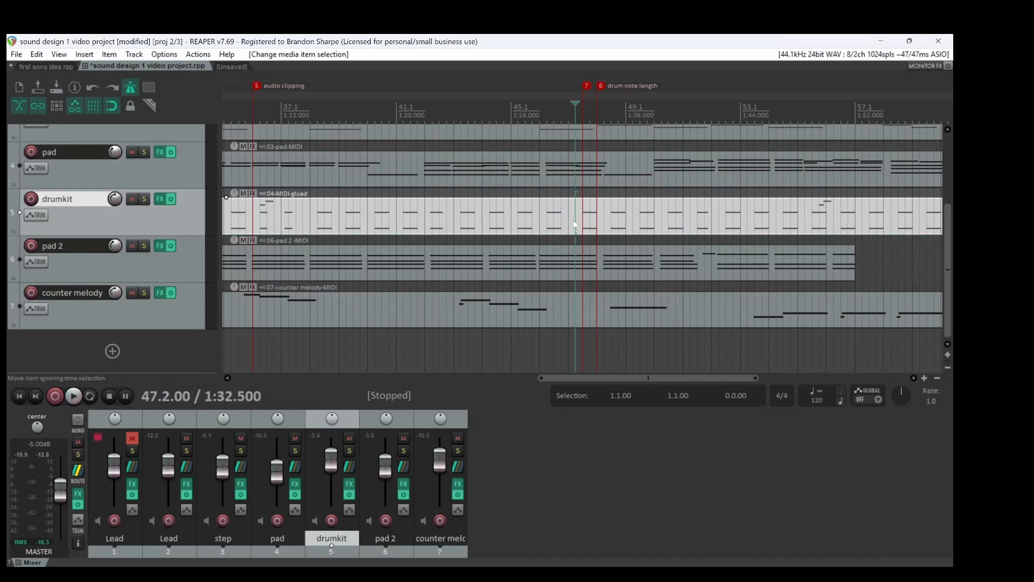
pyautogui.doubleClick(575, 218)
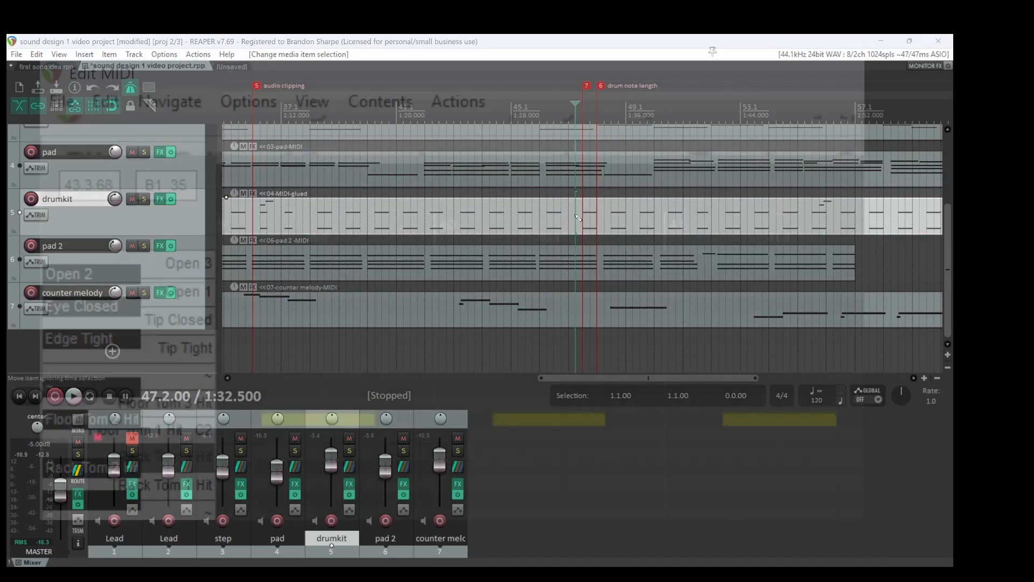
pyautogui.press('space')
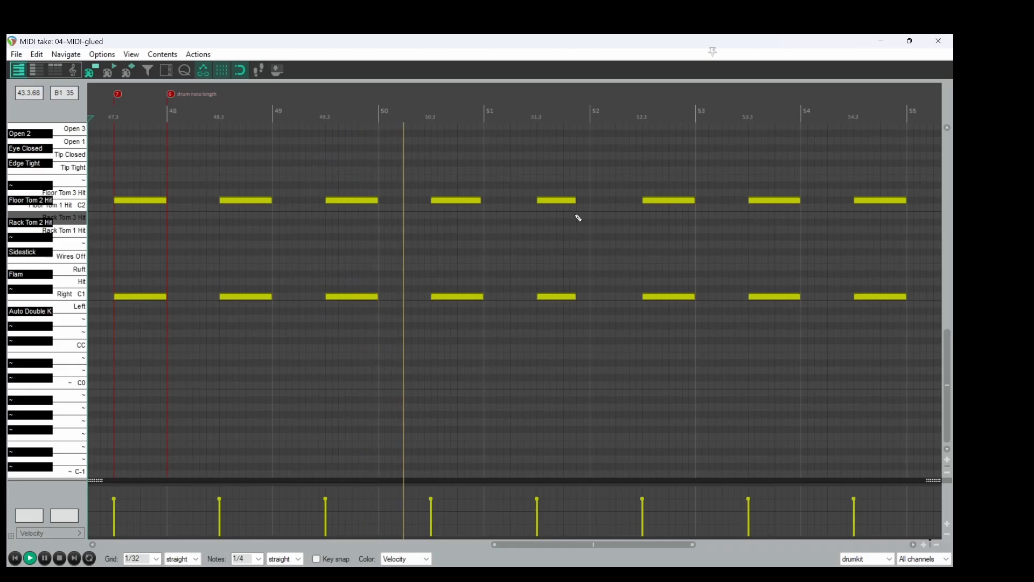
pyautogui.press('Escape')
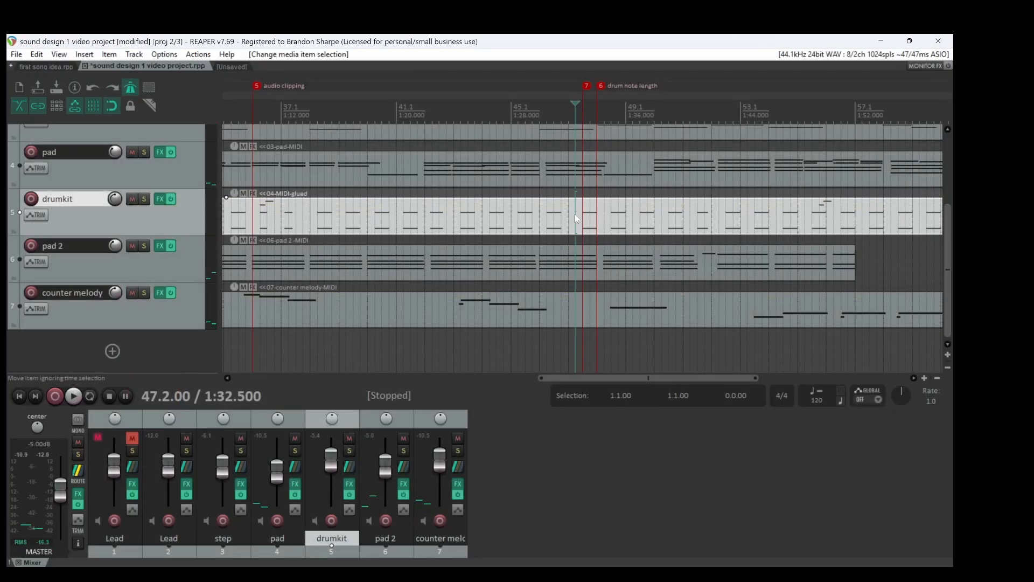
pyautogui.click(552, 232)
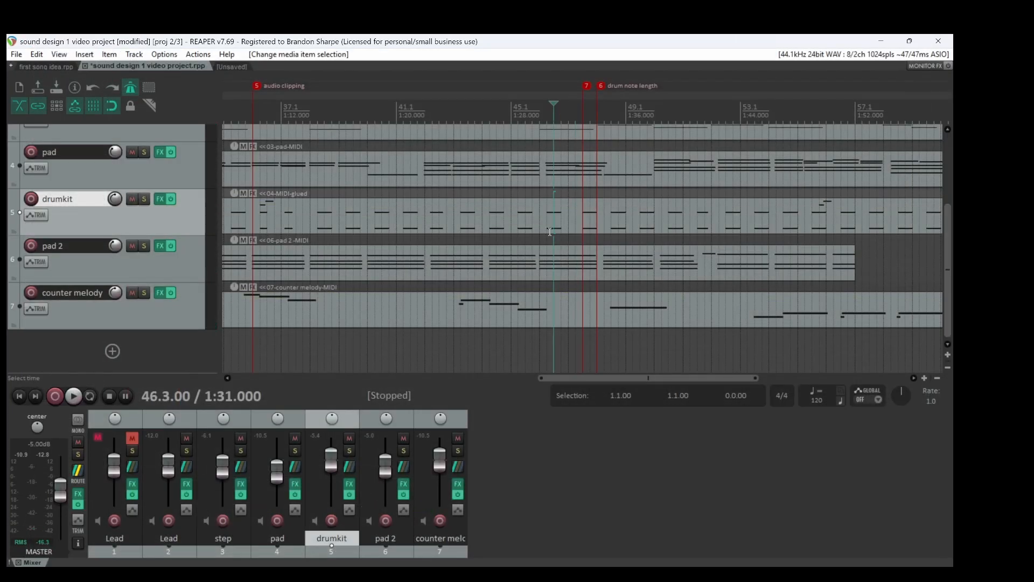
pyautogui.doubleClick(578, 225)
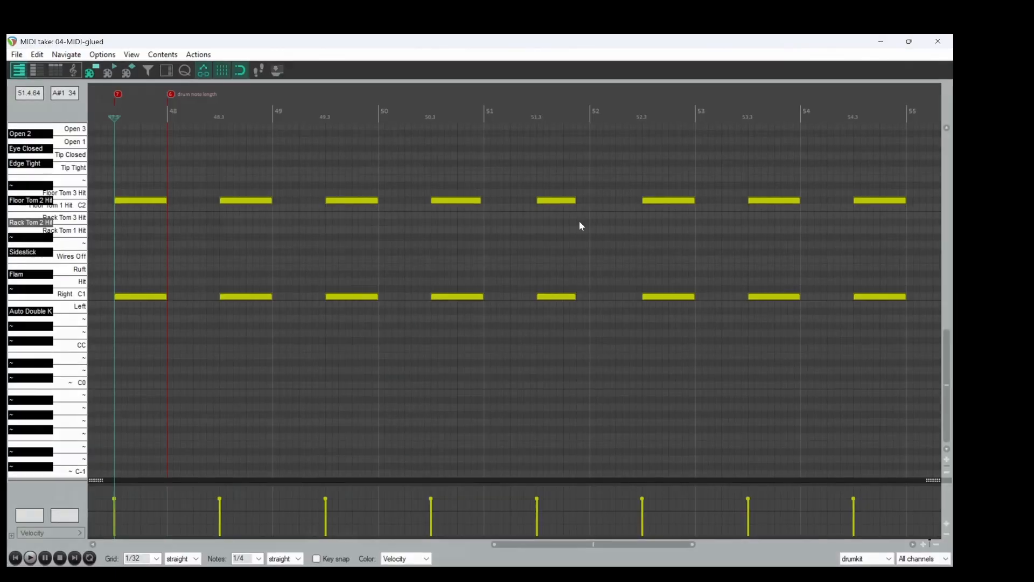
pyautogui.press('Escape')
# - Open the second drumkit item at 47.1, play its notes to the song's end with more note rows visible, and close the editor
pyautogui.click(569, 226)
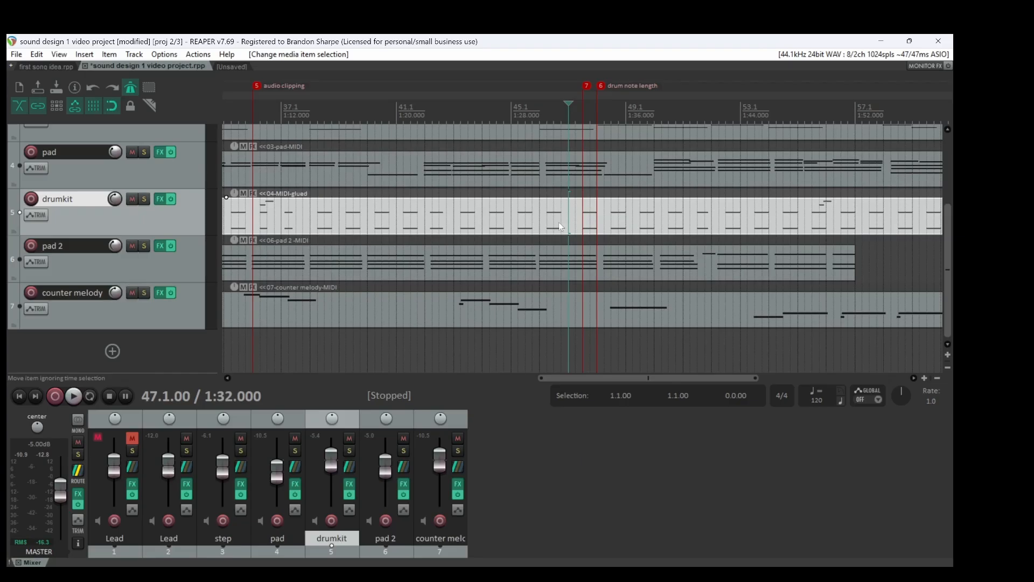
pyautogui.doubleClick(572, 226)
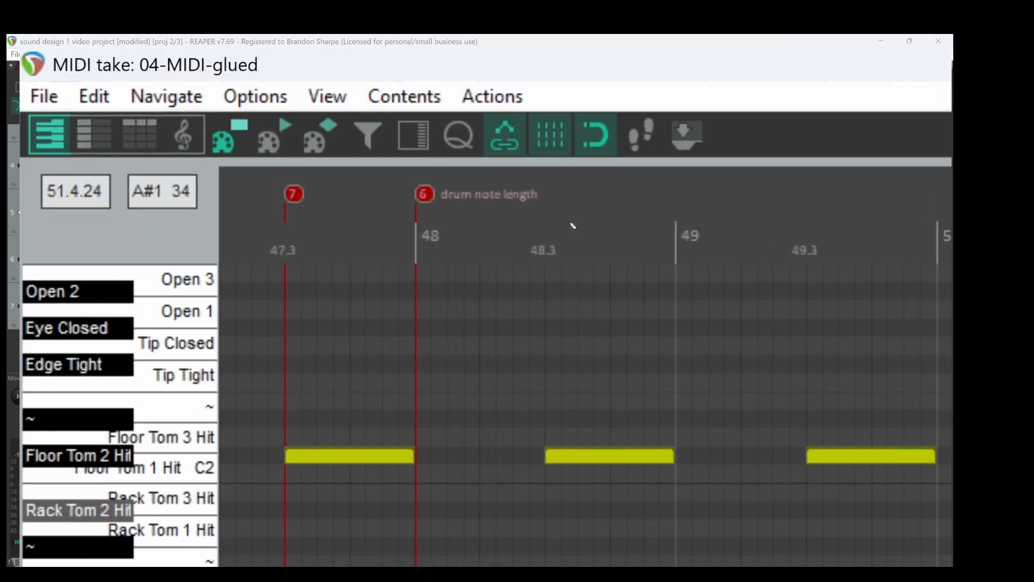
pyautogui.press('space')
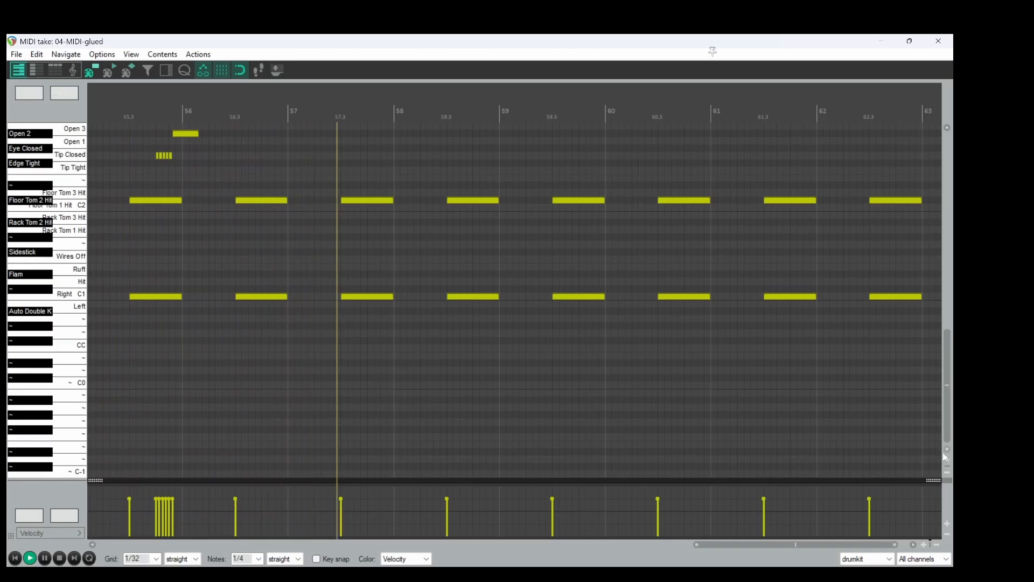
pyautogui.click(950, 473)
pyautogui.click(950, 474)
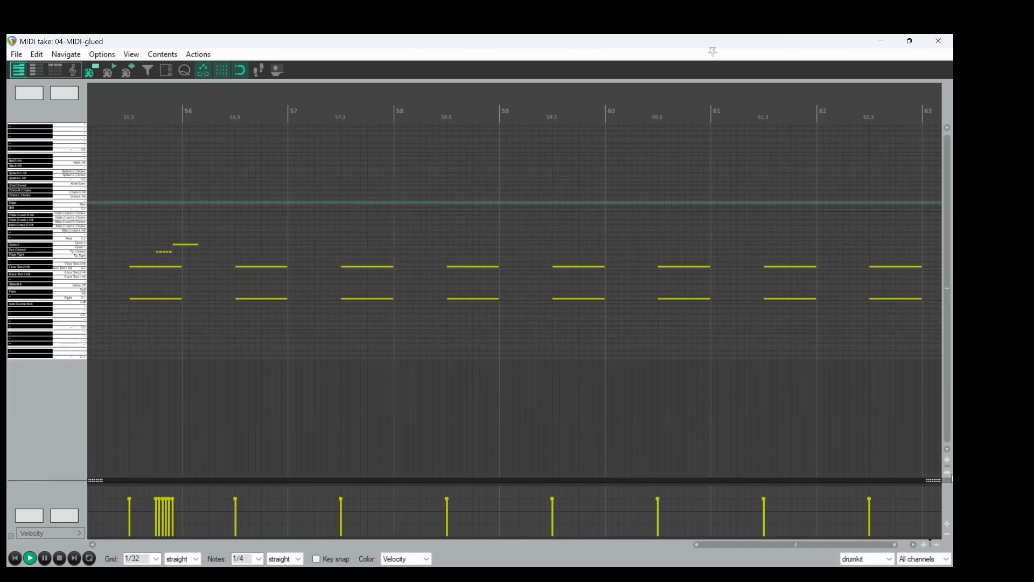
pyautogui.click(950, 473)
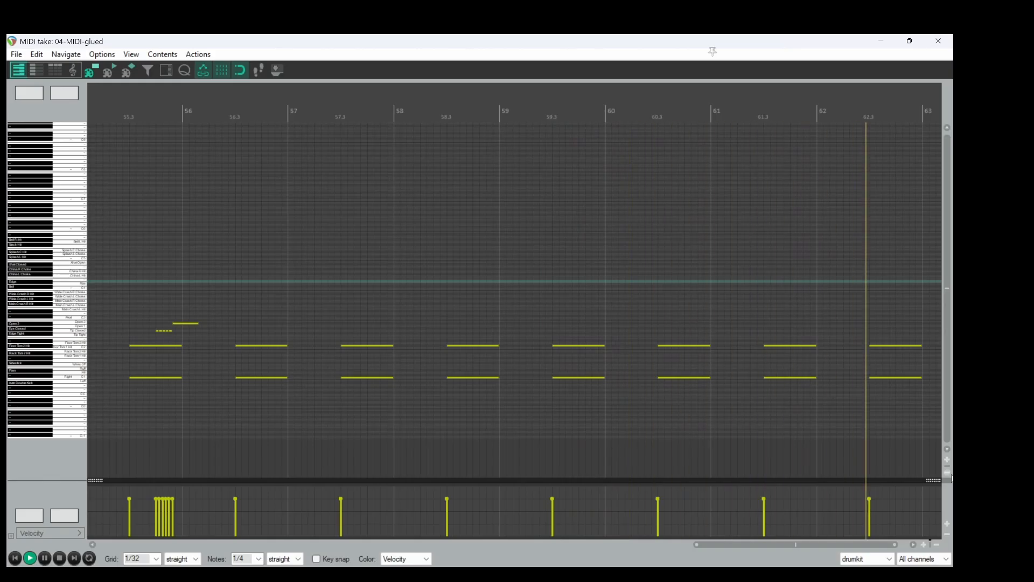
pyautogui.press('Escape')
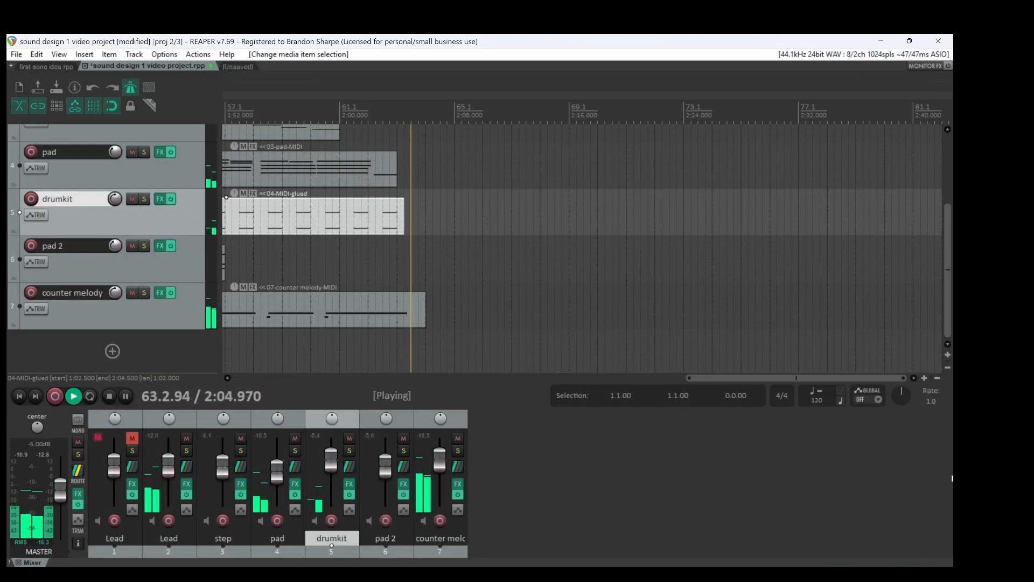
pyautogui.press('space')
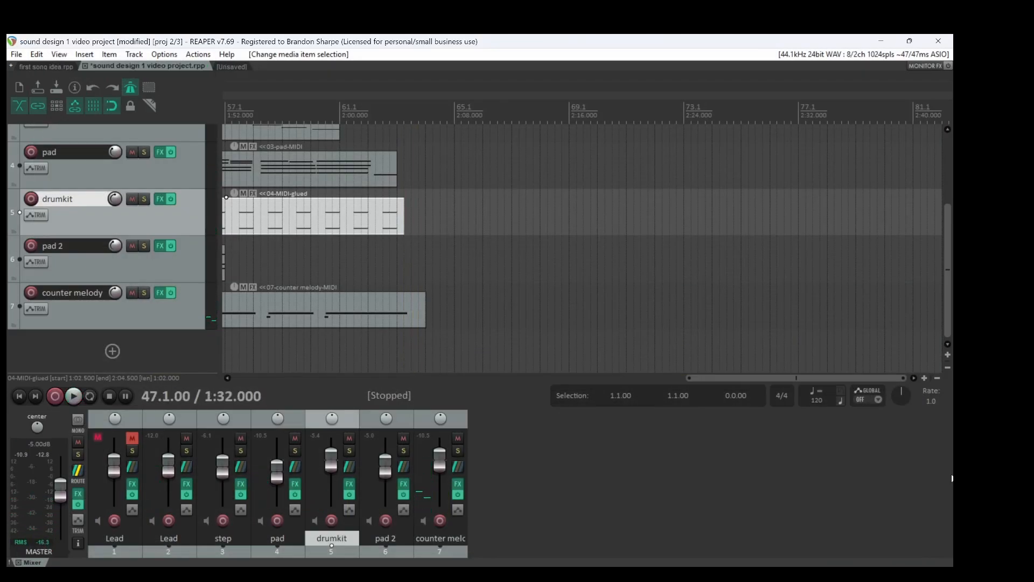
# - Play the arrangement from 47.1 past measure 51, and again from 46.1 past measure 49, stopping after each pass
pyautogui.press('-')
pyautogui.press('space')
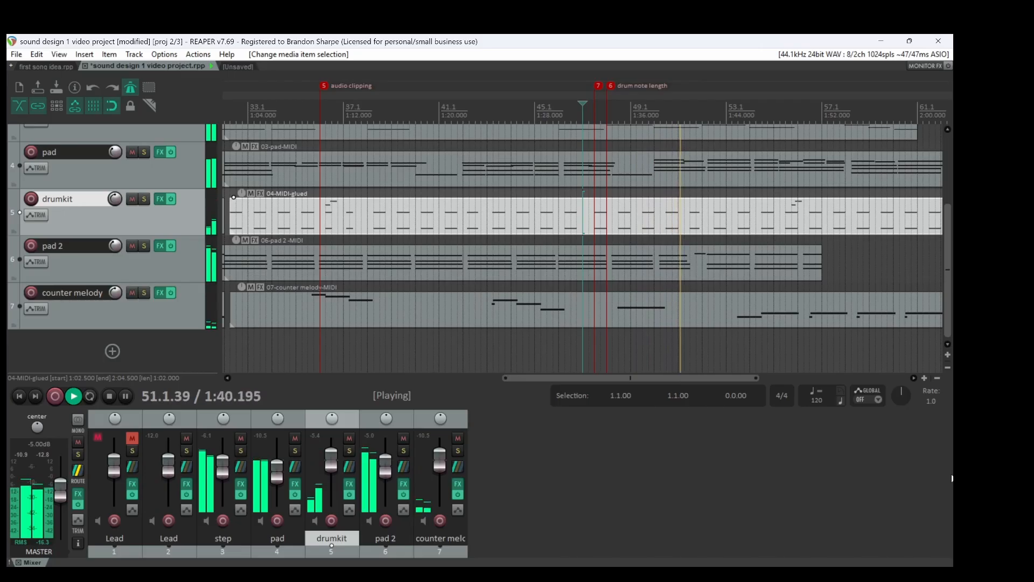
pyautogui.press('space')
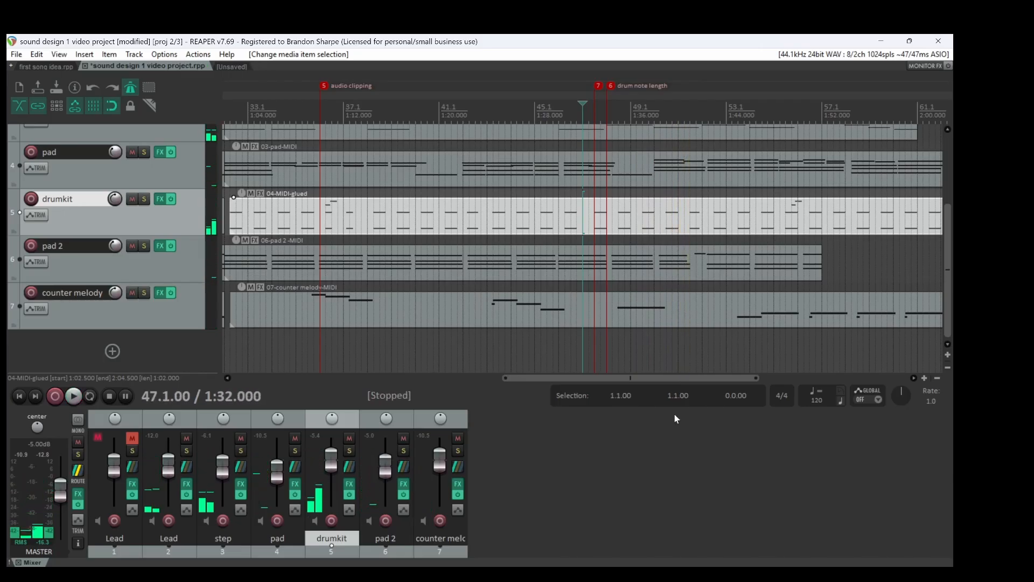
pyautogui.click(559, 230)
pyautogui.press('space')
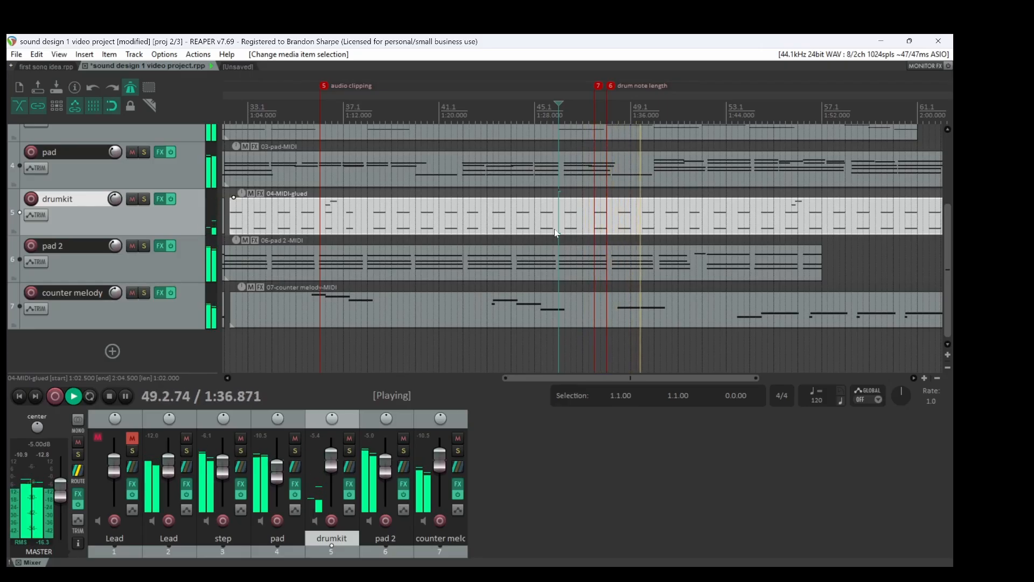
pyautogui.press('space')
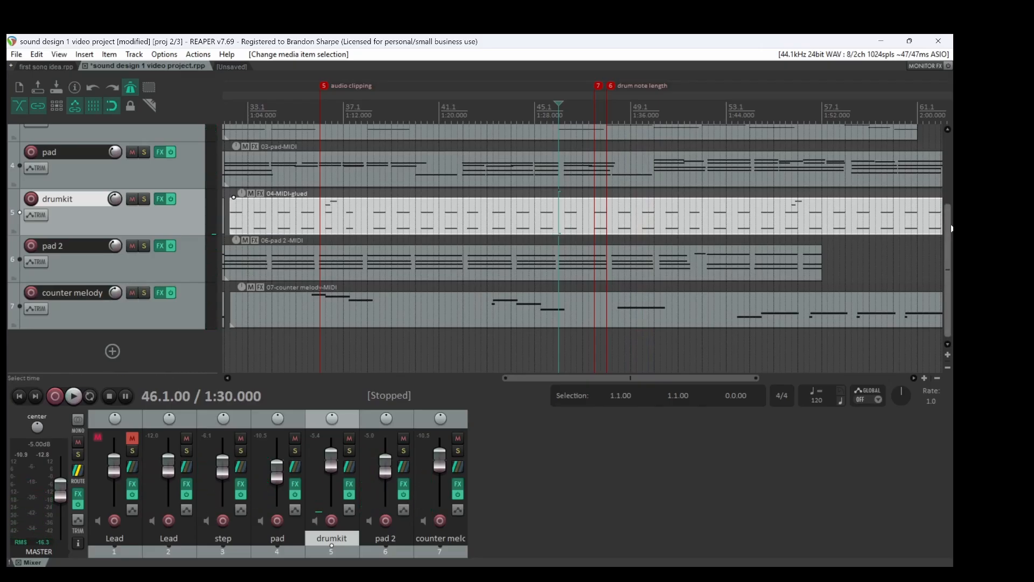
# - Play the arrangement from 44.1 across the drum note length marker and stop in measure 48
pyautogui.moveTo(952, 228); pyautogui.dragTo(940, 198)
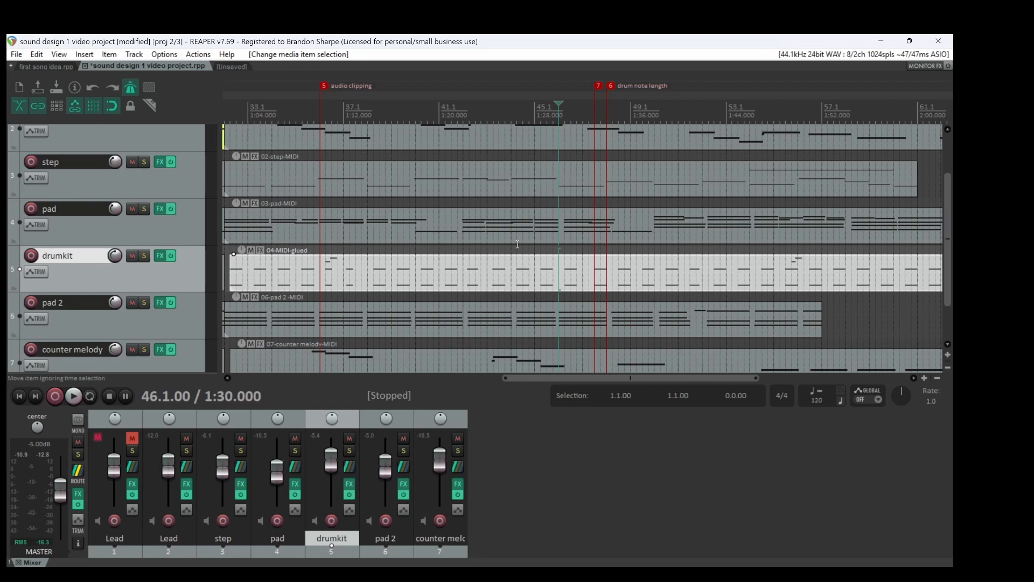
pyautogui.click(516, 275)
pyautogui.press('space')
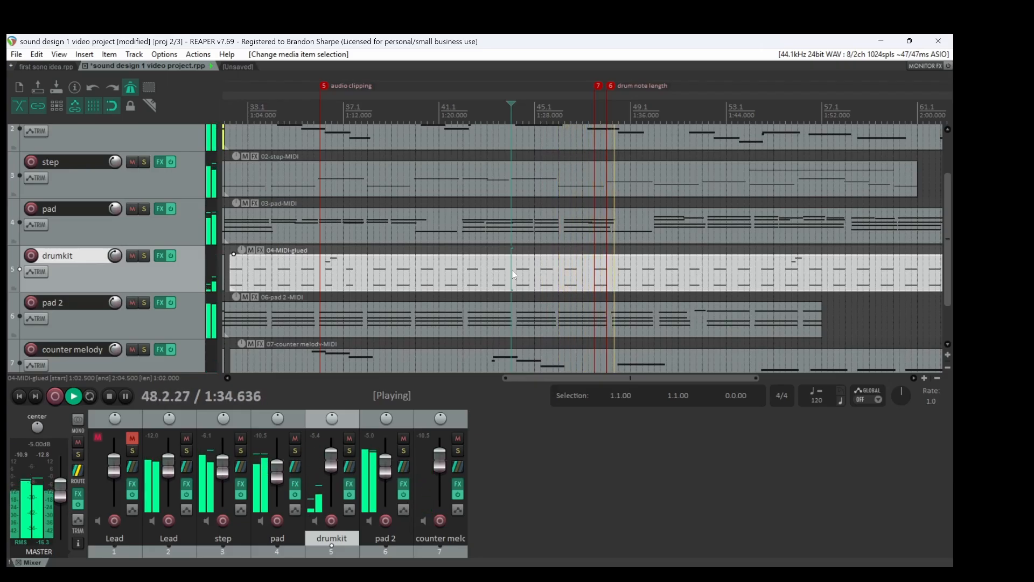
pyautogui.press('space')
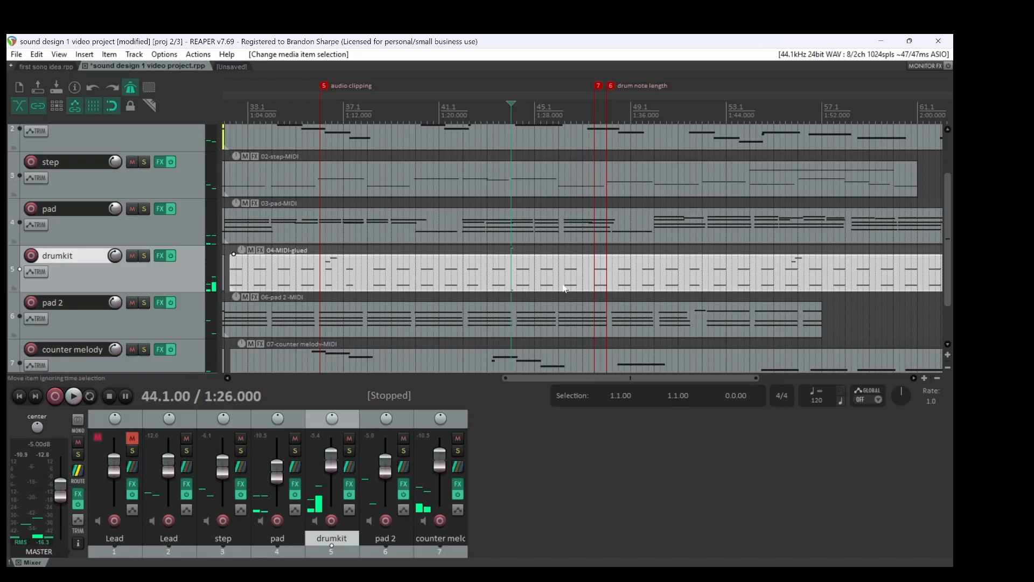
# - Replay the arrangement from 44.1 through to the end of the song in measure 63 and stop
pyautogui.press('space')
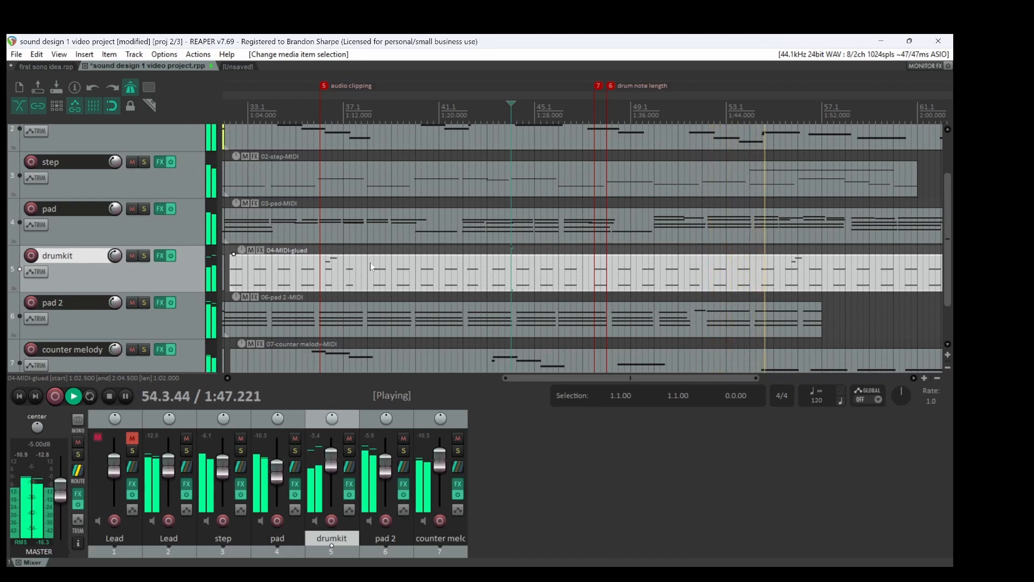
pyautogui.scroll(-5, 370, 263)
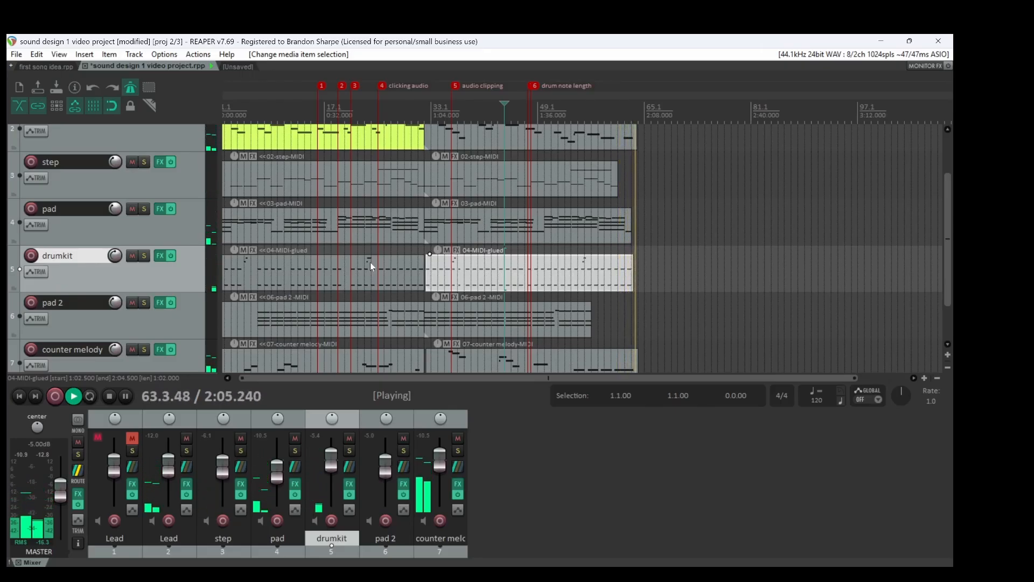
pyautogui.press('space')
pyautogui.press('space')
pyautogui.press('space')
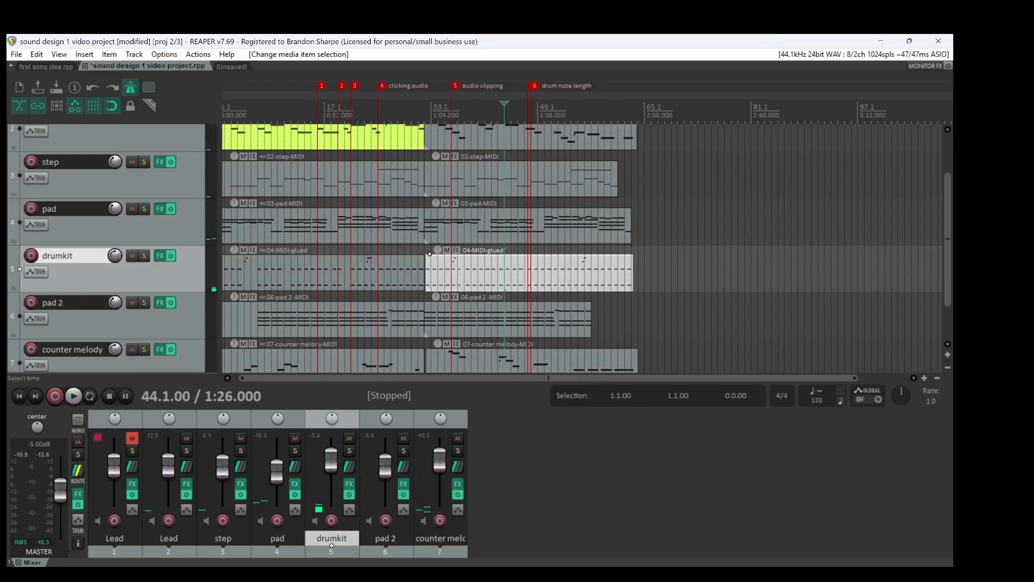
# - Return to the project start, look over the tracks, and start playing the whole song from 1.1
pyautogui.moveTo(949, 188); pyautogui.dragTo(952, 216)
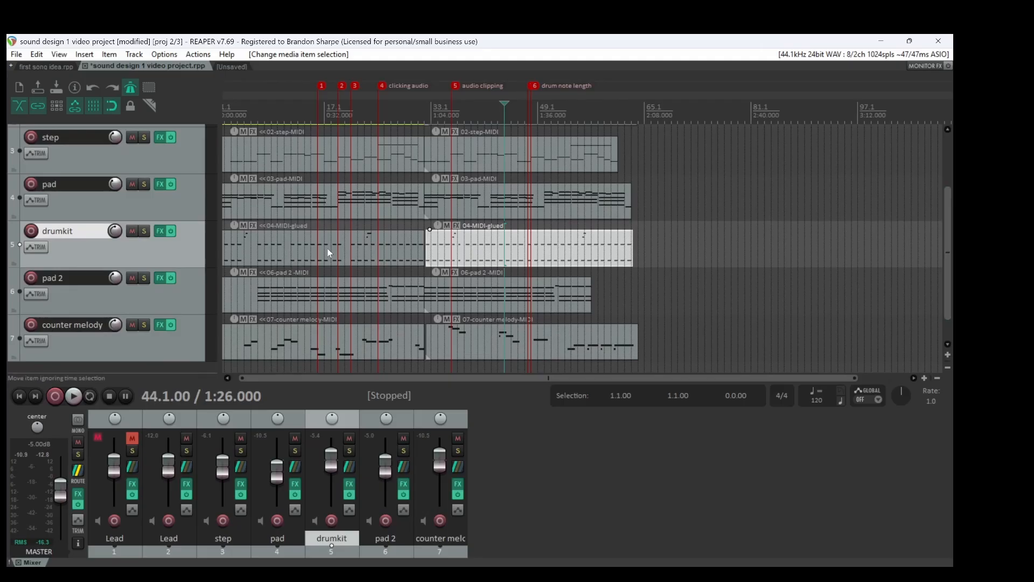
pyautogui.click(19, 397)
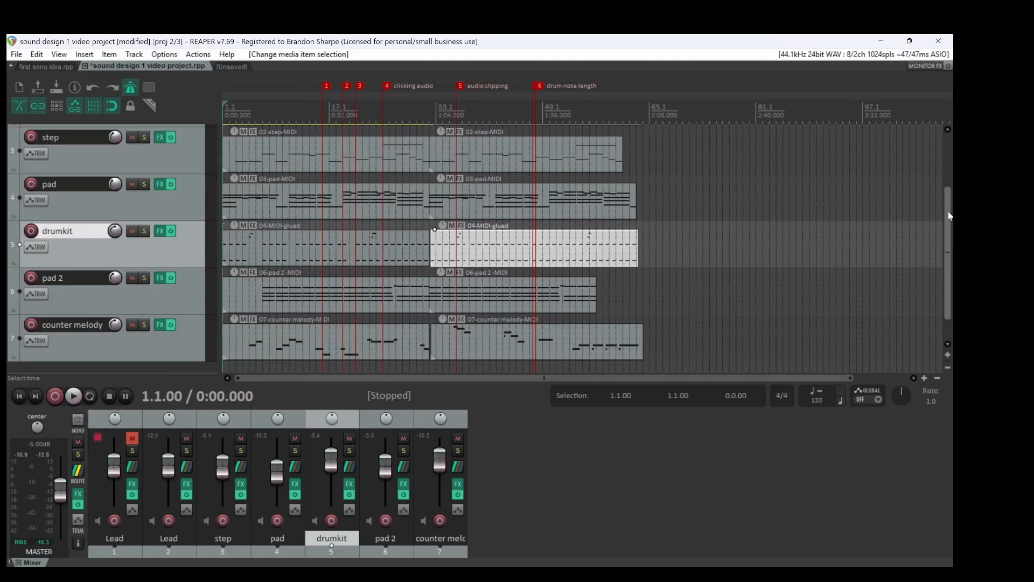
pyautogui.moveTo(951, 216); pyautogui.dragTo(928, 215)
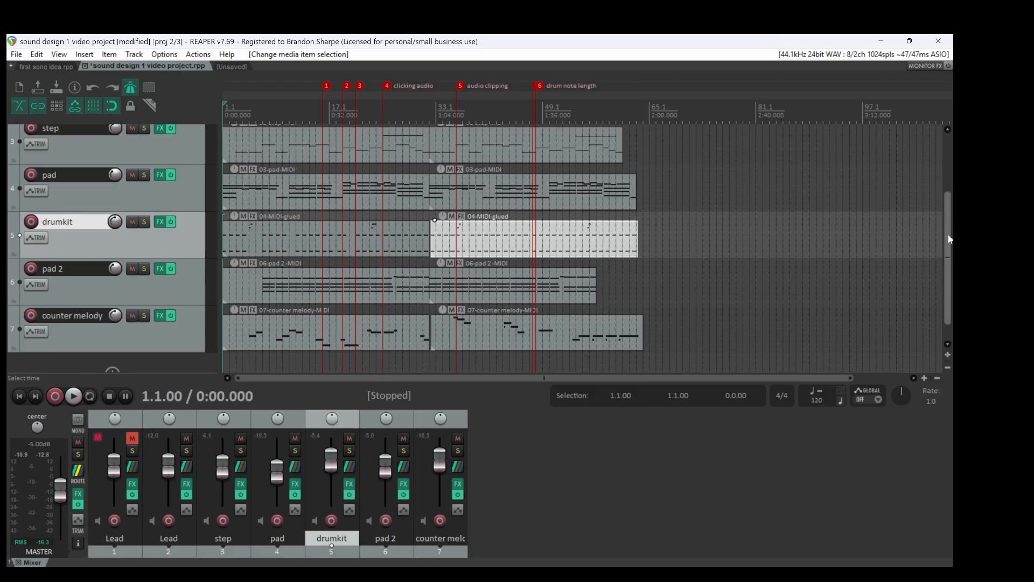
pyautogui.moveTo(949, 240); pyautogui.dragTo(928, 184)
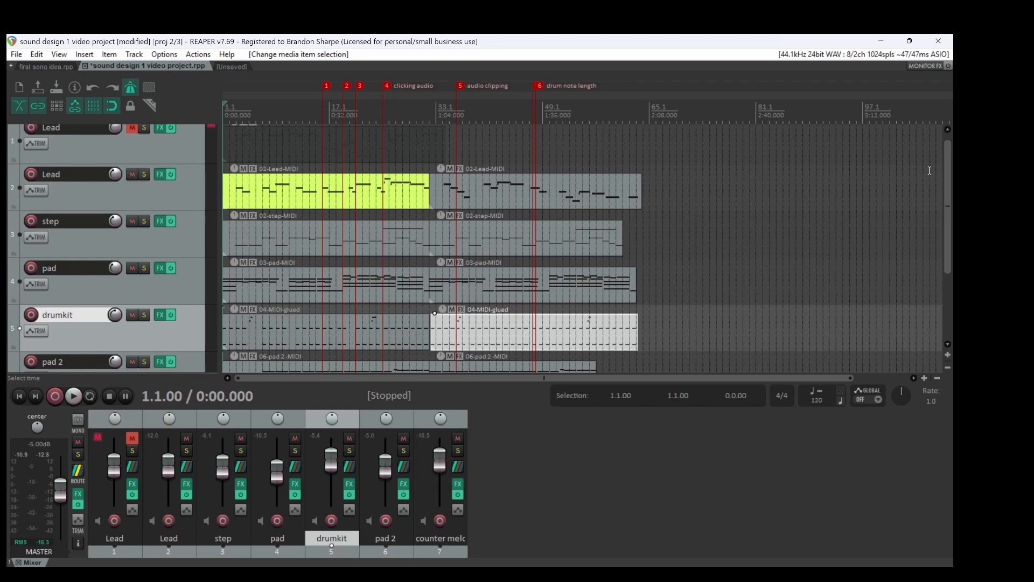
pyautogui.moveTo(949, 182); pyautogui.dragTo(922, 221)
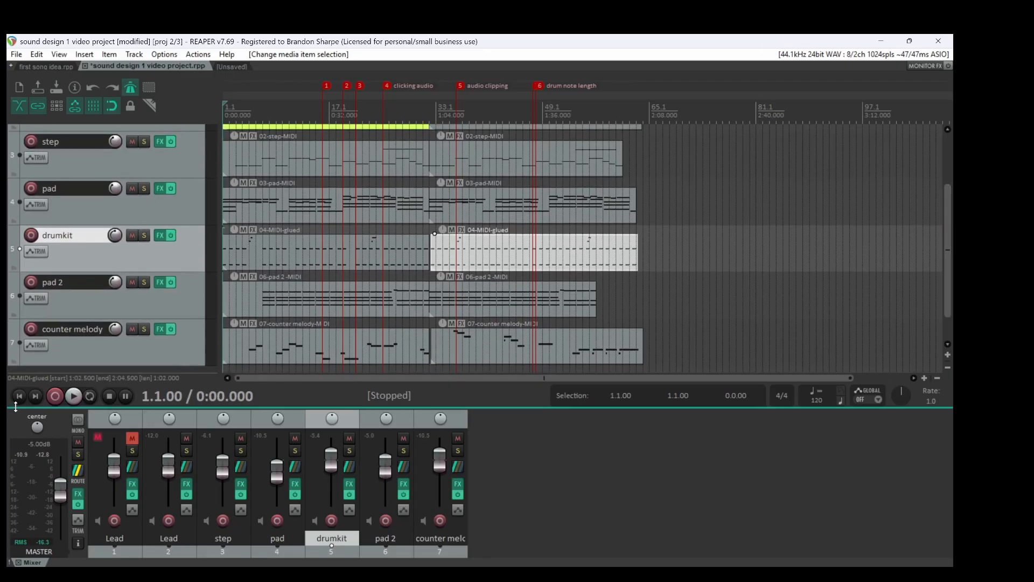
pyautogui.click(74, 395)
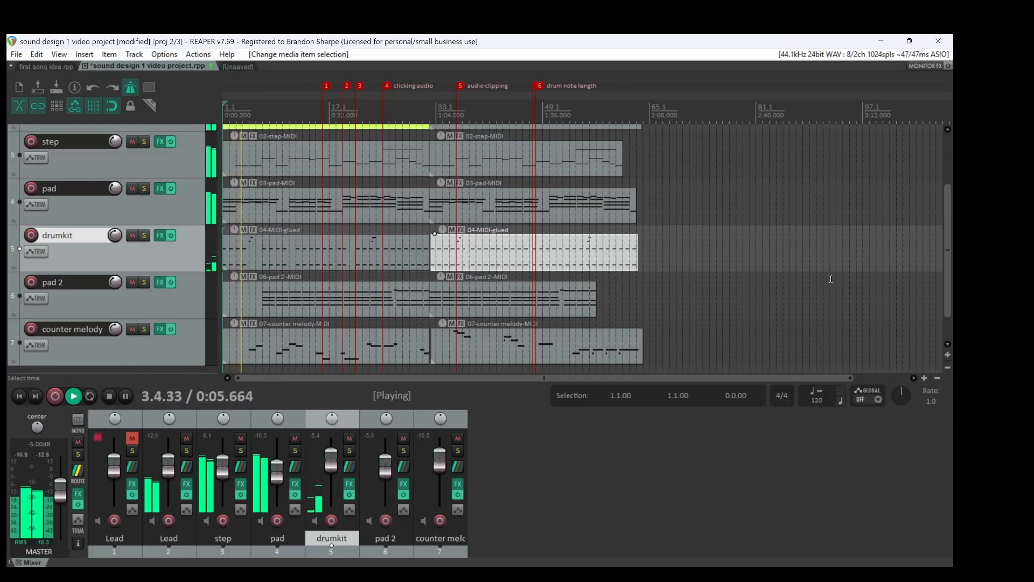
# - Listen to the full song while checking all tracks from Lead to counter melody, and stop at the end in measure 63
pyautogui.moveTo(945, 250); pyautogui.dragTo(933, 213)
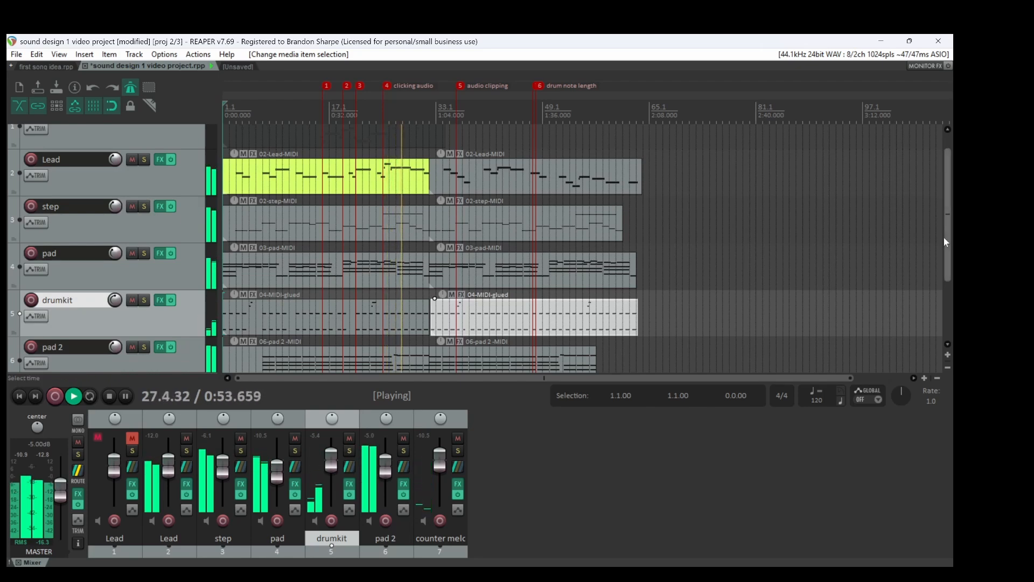
pyautogui.moveTo(944, 241); pyautogui.dragTo(947, 252)
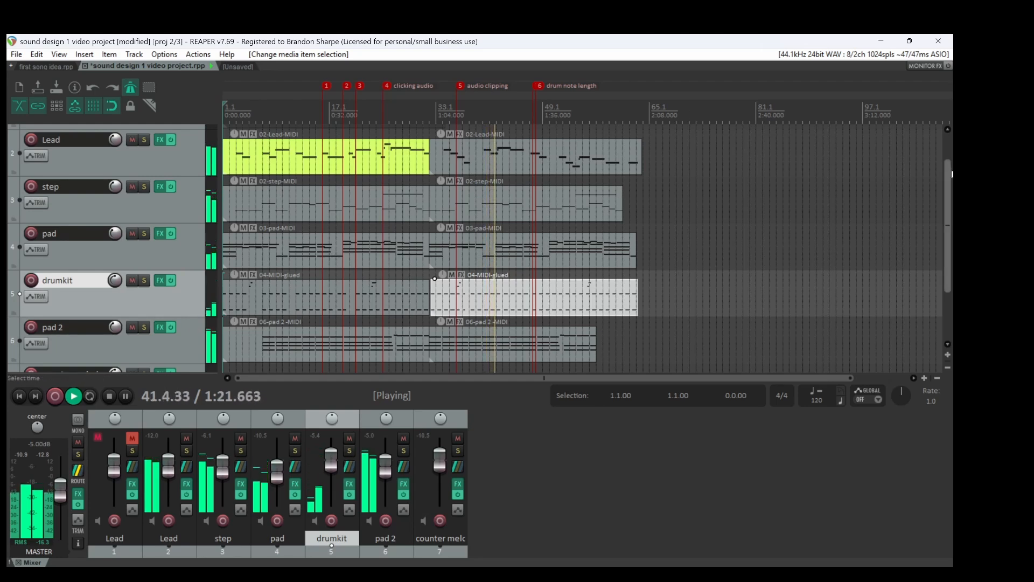
pyautogui.moveTo(948, 177)
pyautogui.mouseDown()
pyautogui.moveTo(947, 211)
pyautogui.moveTo(946, 156)
pyautogui.moveTo(947, 213)
pyautogui.moveTo(947, 174)
pyautogui.mouseUp()
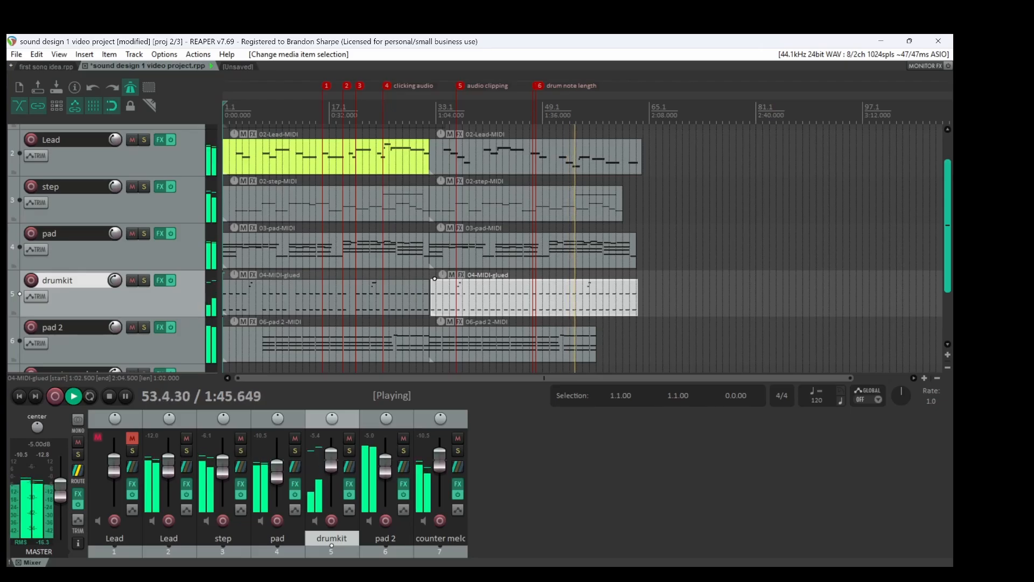
pyautogui.scroll(-3, 582, 248)
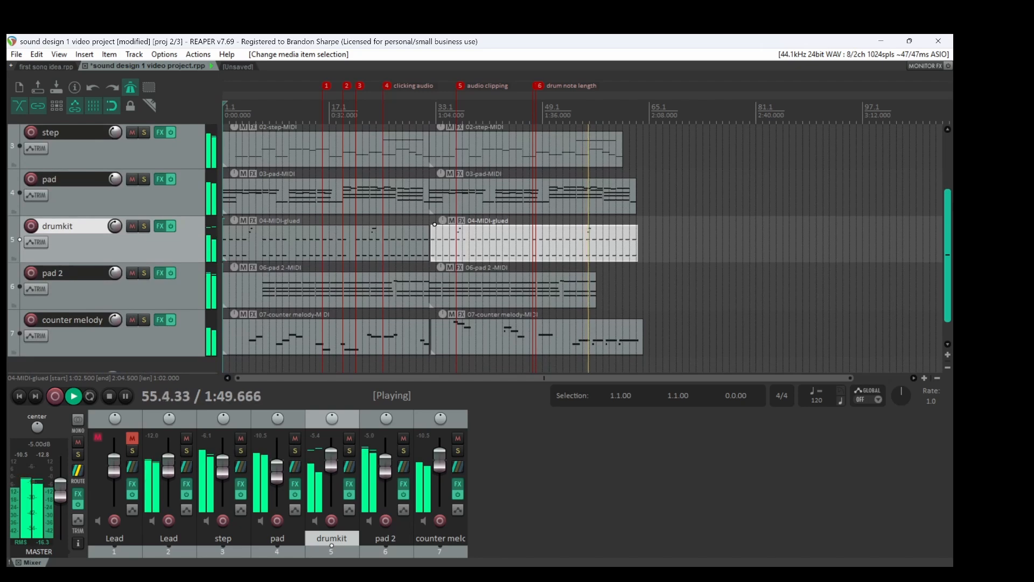
pyautogui.scroll(5, 582, 248)
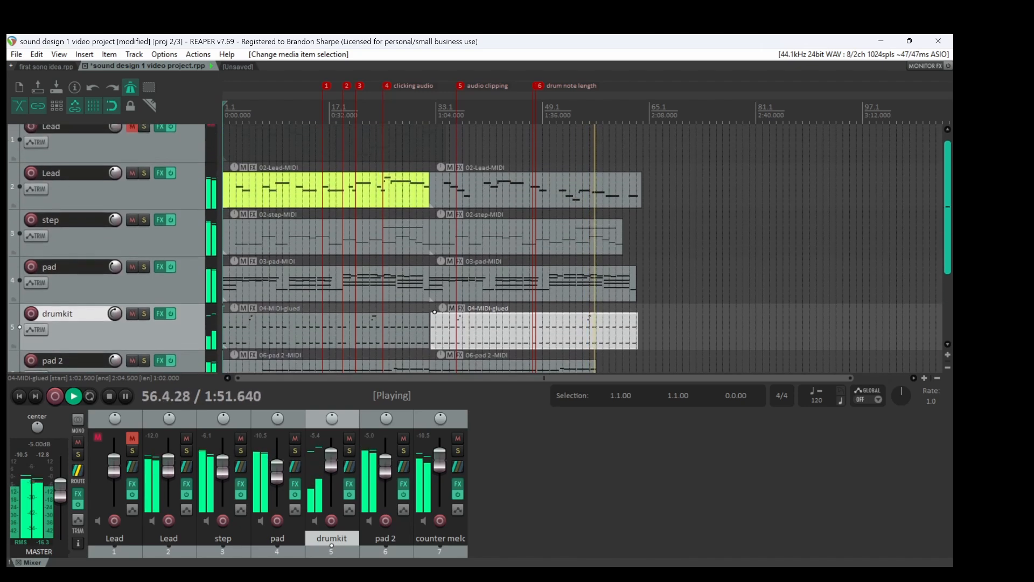
pyautogui.scroll(-5, 582, 248)
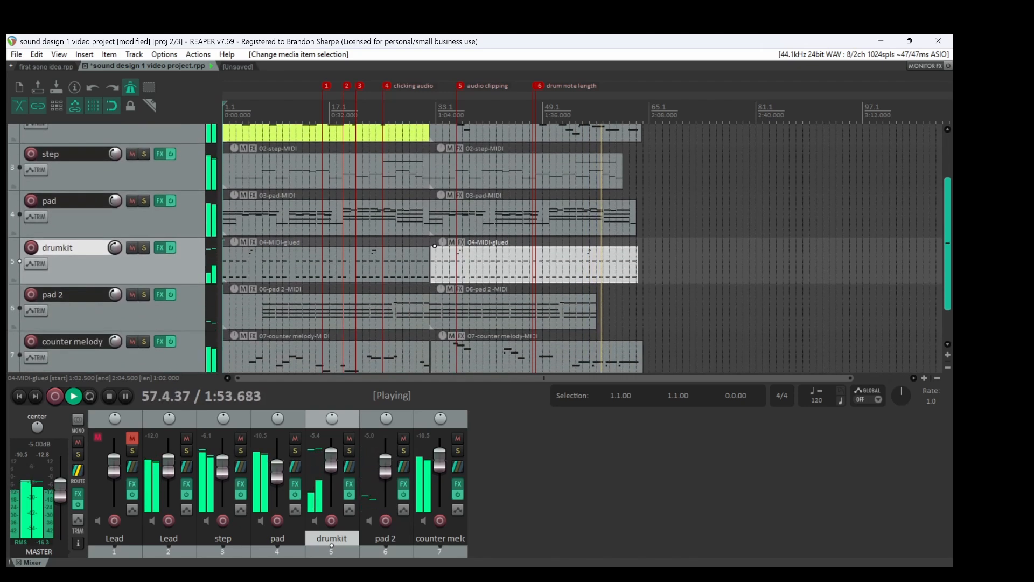
pyautogui.scroll(5, 582, 248)
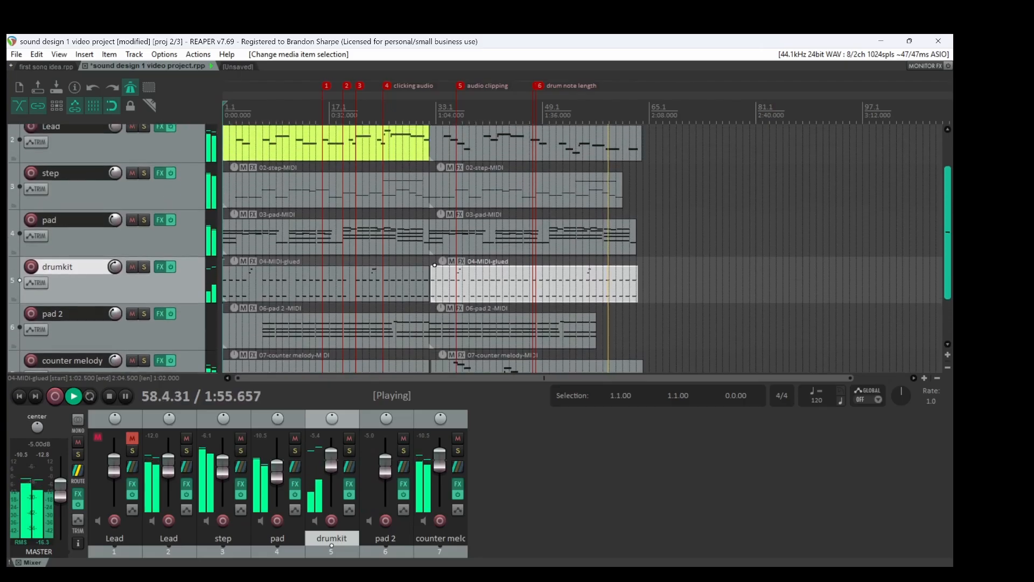
pyautogui.scroll(-2, 582, 248)
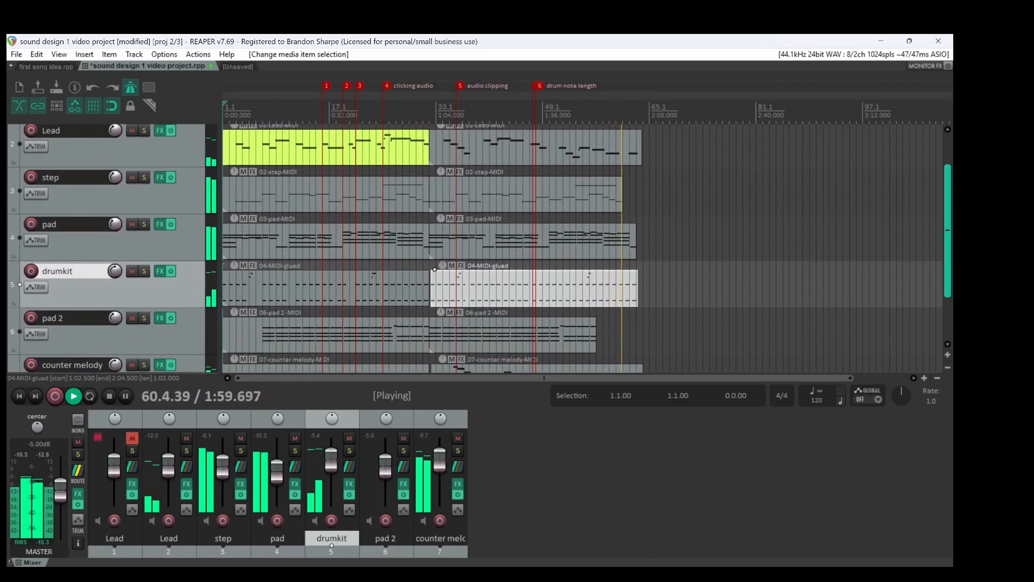
pyautogui.scroll(-1, 582, 248)
pyautogui.scroll(-2, 582, 248)
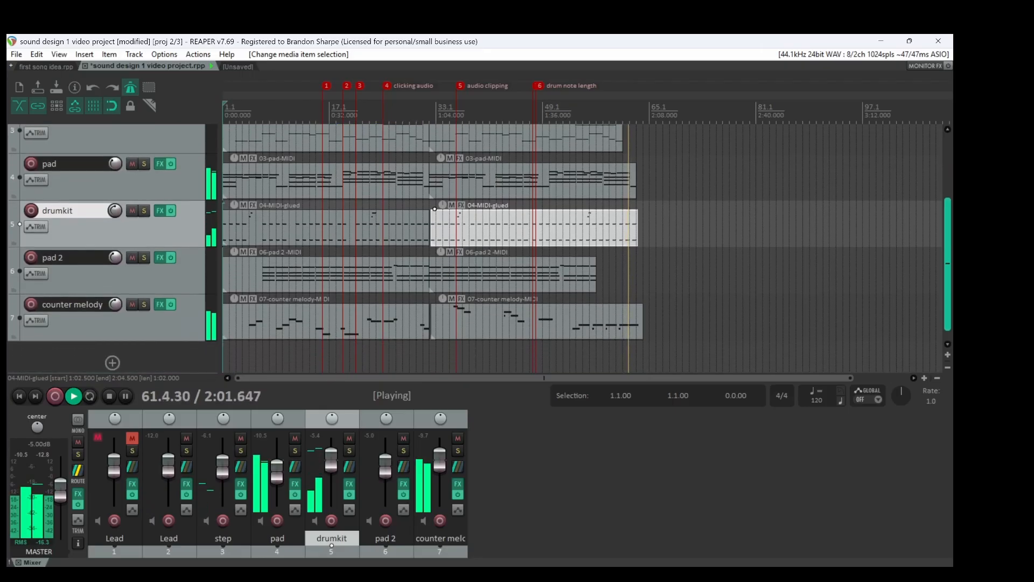
pyautogui.scroll(3, 582, 247)
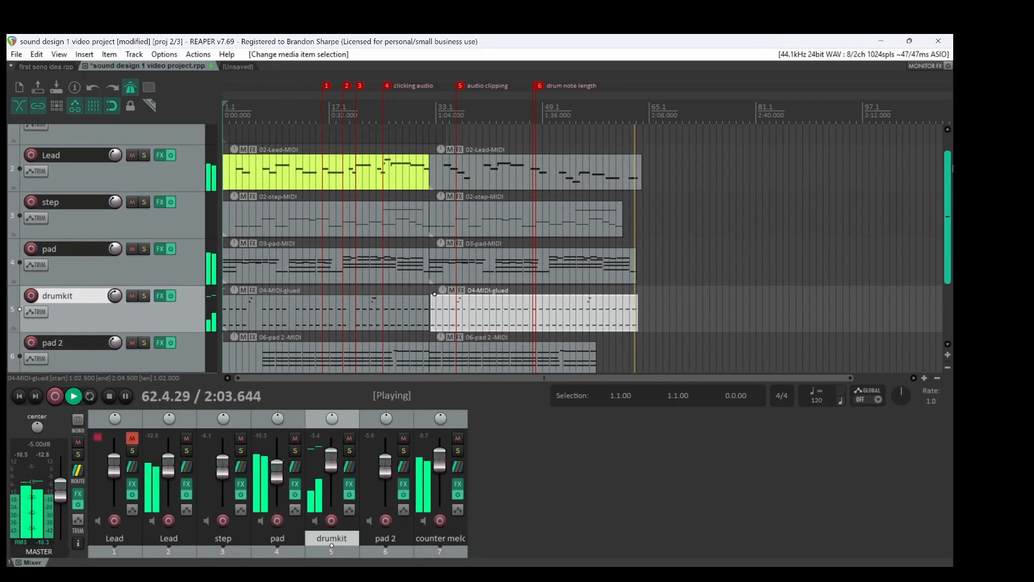
pyautogui.scroll(-3, 951, 168)
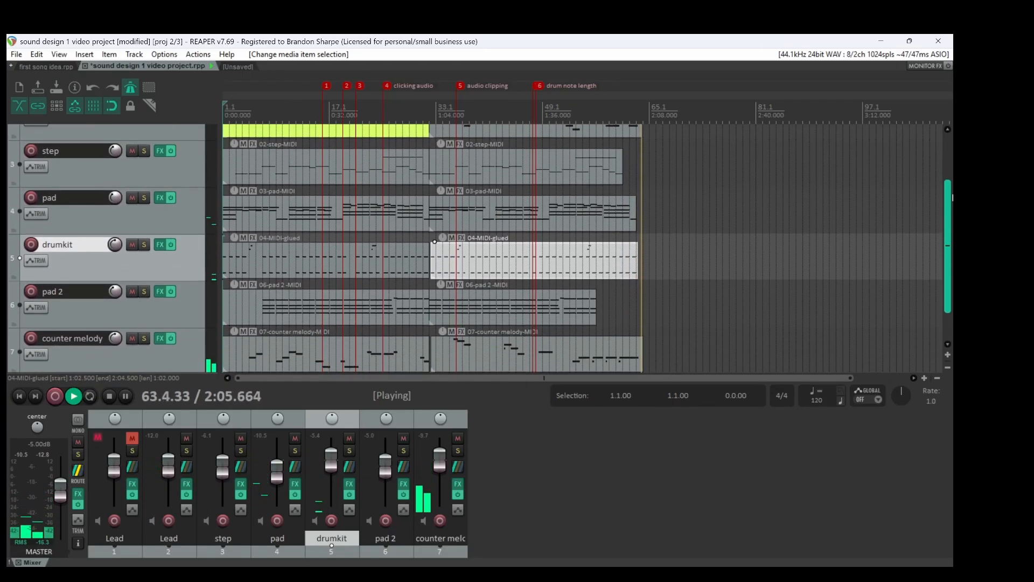
pyautogui.press('space')
pyautogui.scroll(3, 951, 168)
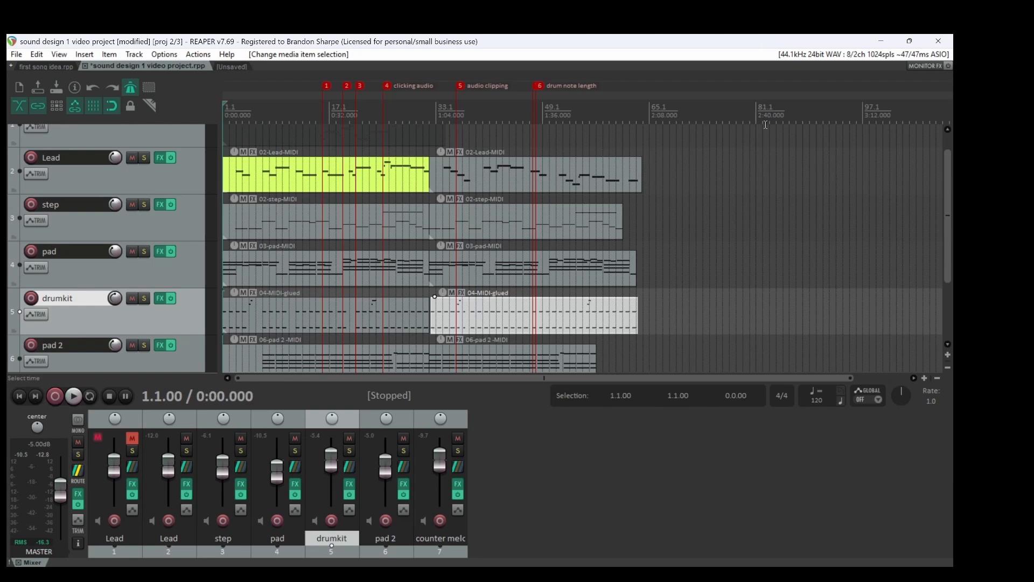
# - Solo the second Lead track and the counter melody track so only those two parts are heard
pyautogui.scroll(-3, 948, 215)
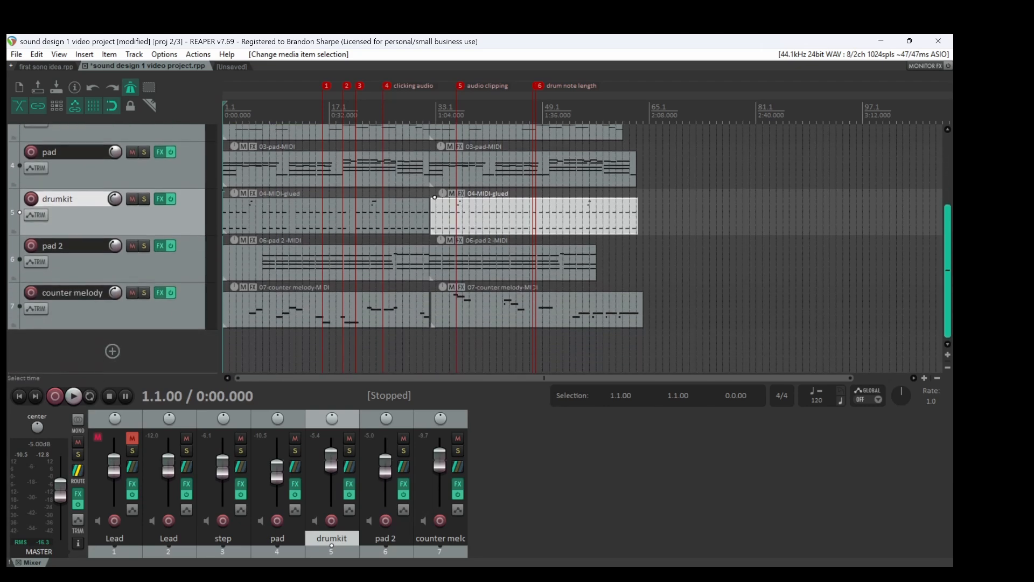
pyautogui.scroll(1, 948, 248)
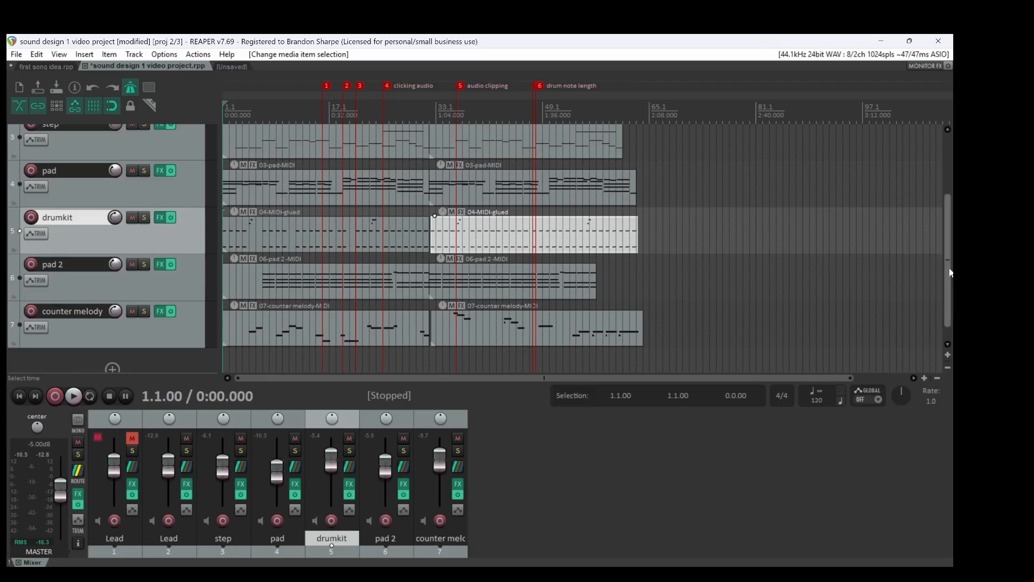
pyautogui.scroll(3, 442, 224)
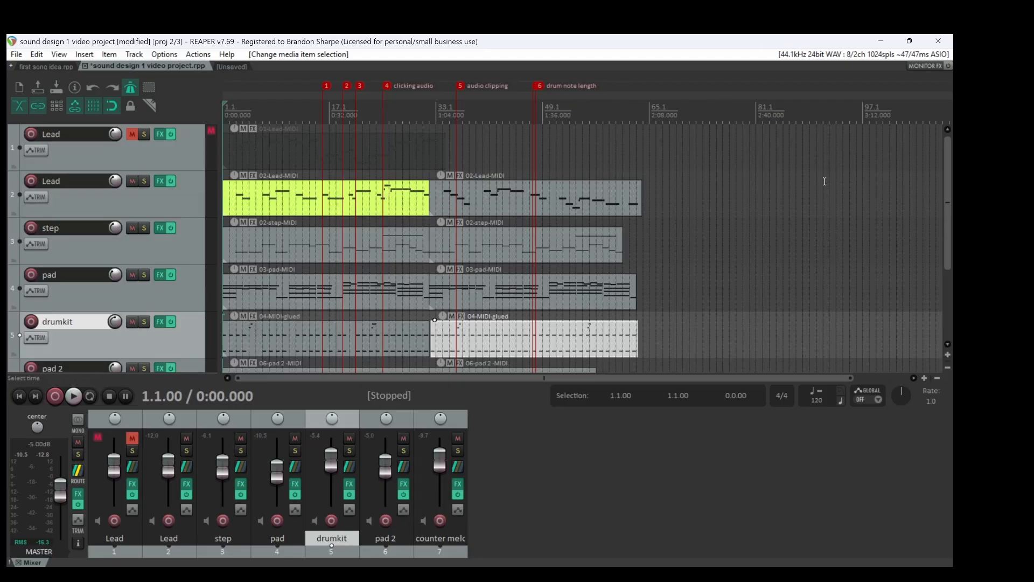
pyautogui.scroll(-3, 397, 309)
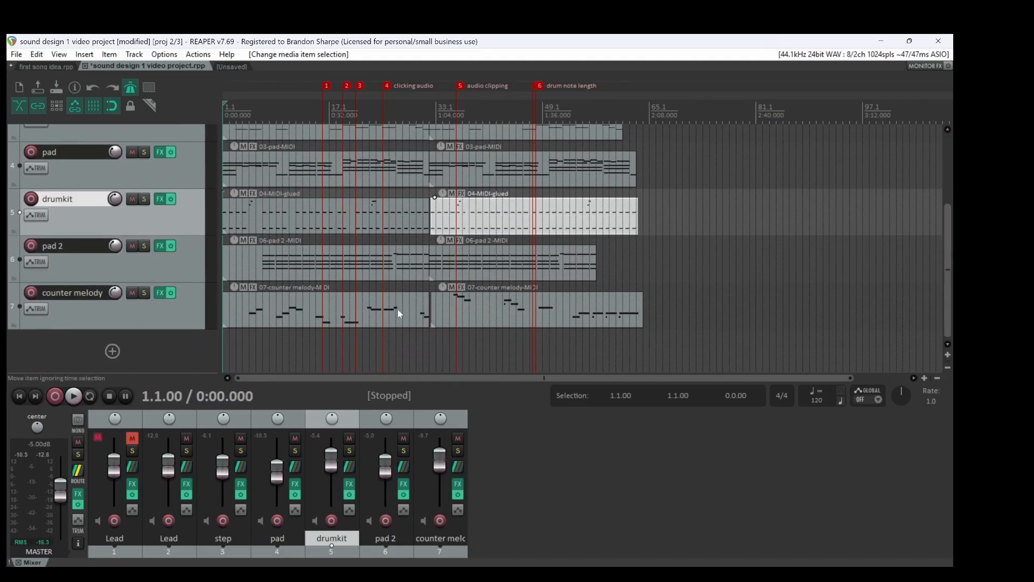
pyautogui.moveTo(952, 241); pyautogui.dragTo(943, 173)
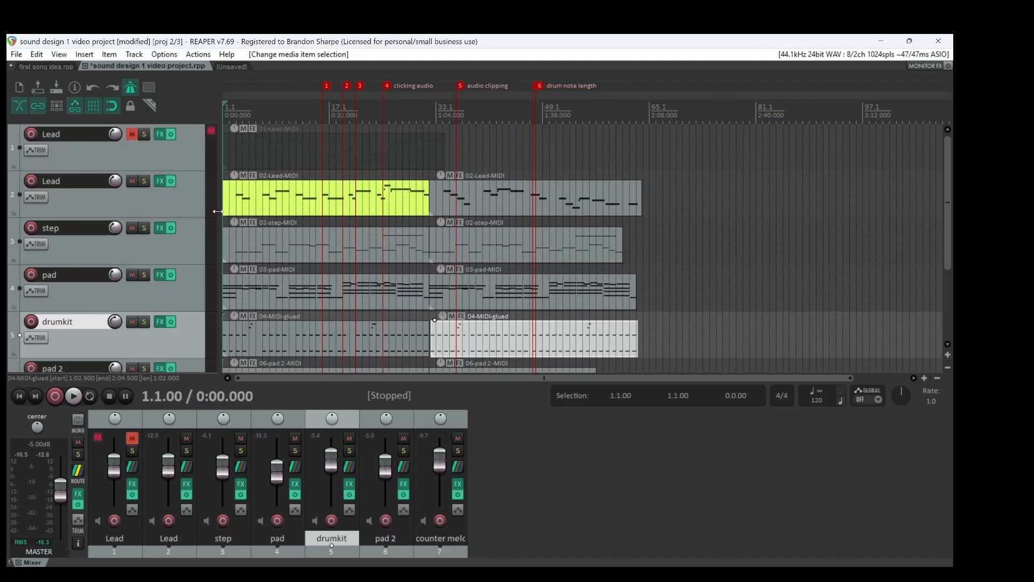
pyautogui.click(342, 203)
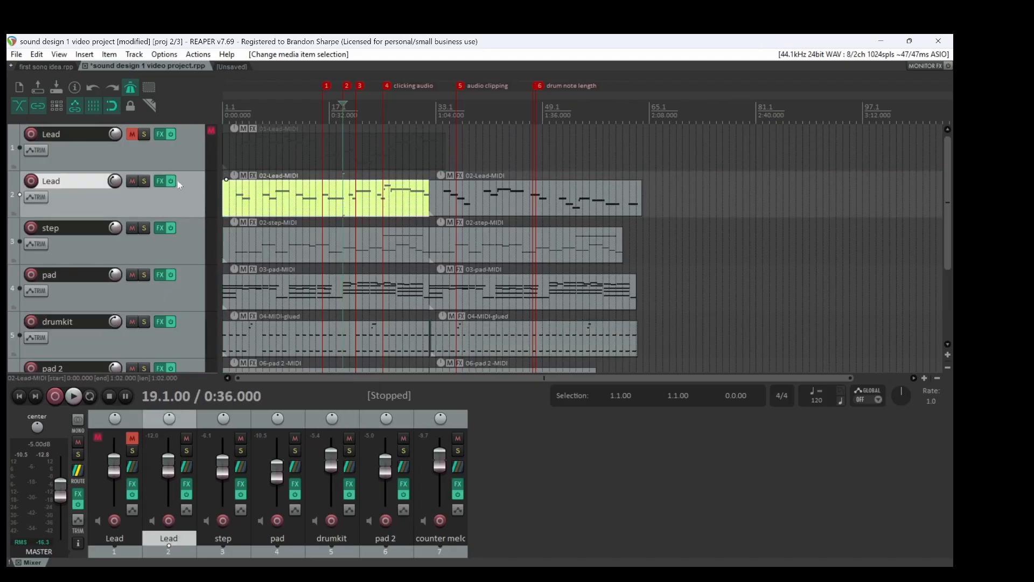
pyautogui.click(144, 181)
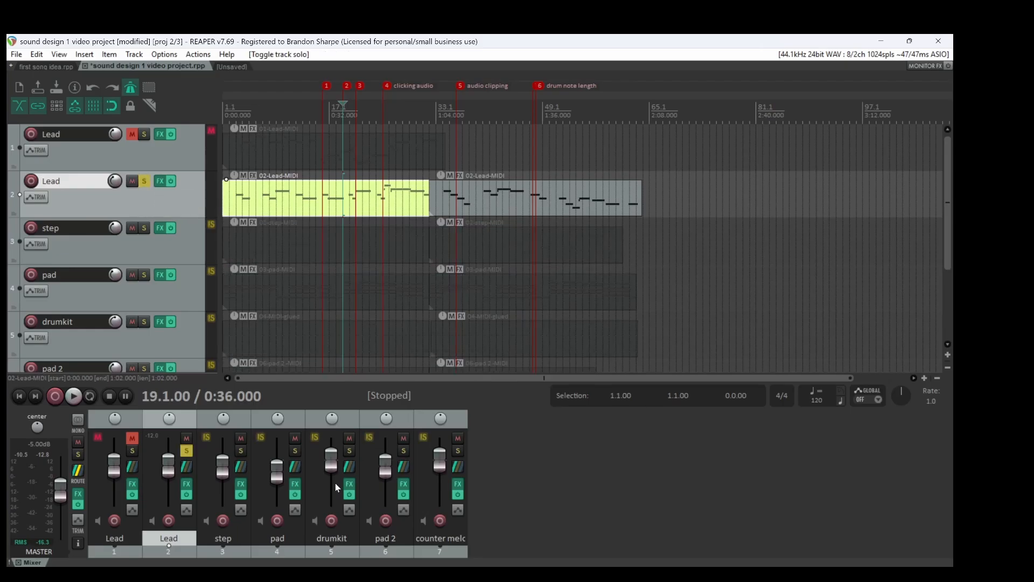
pyautogui.click(459, 452)
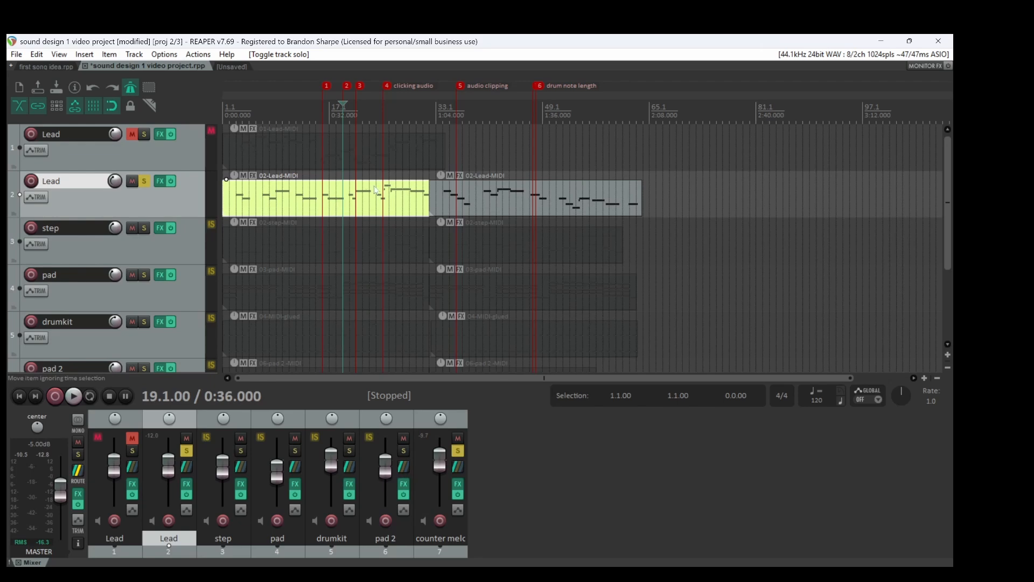
# - Move the counter melody track directly below the second Lead track
pyautogui.moveTo(948, 186); pyautogui.dragTo(934, 236)
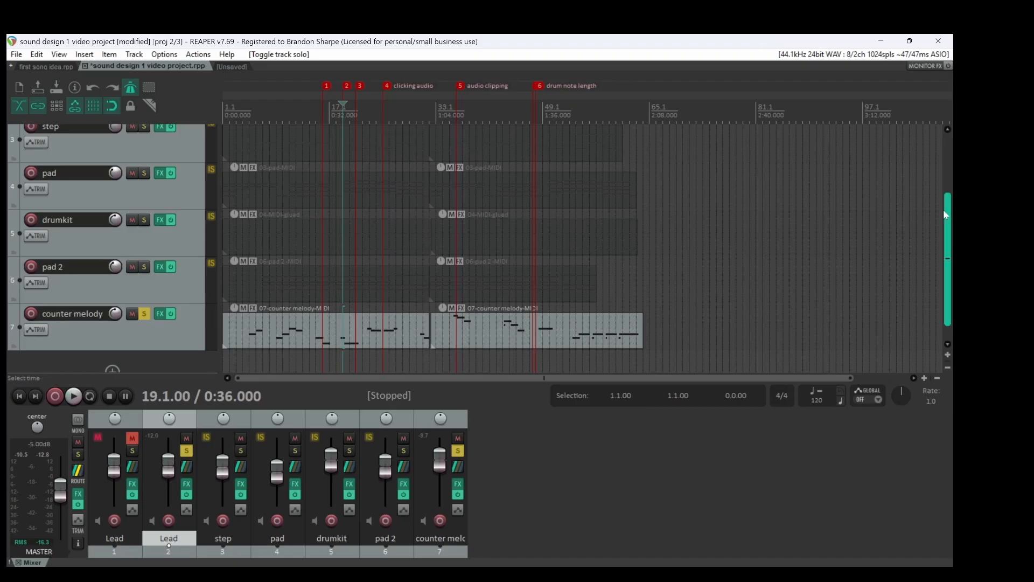
pyautogui.moveTo(948, 216); pyautogui.dragTo(949, 192)
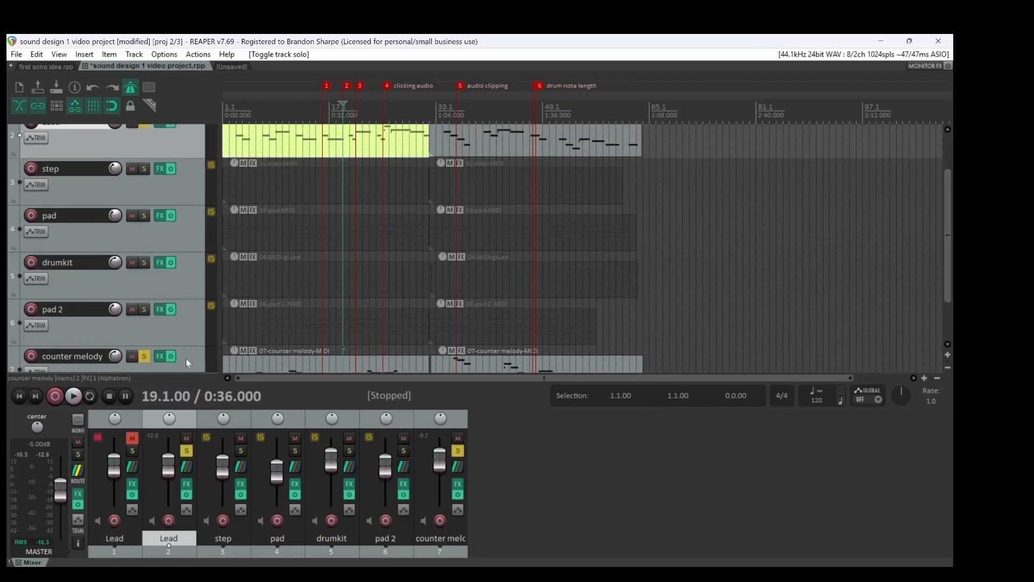
pyautogui.moveTo(185, 358); pyautogui.dragTo(177, 171)
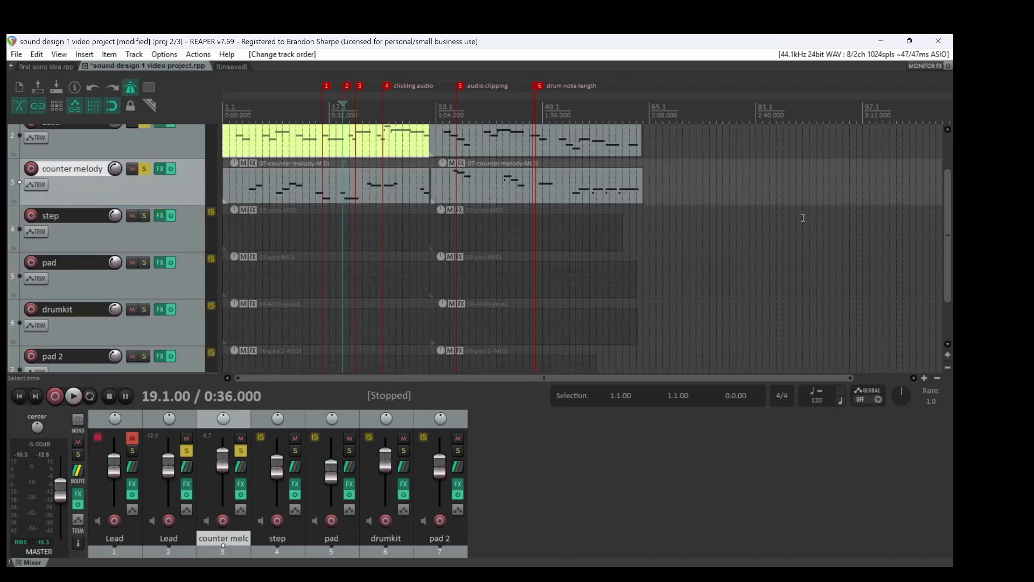
pyautogui.moveTo(945, 167); pyautogui.dragTo(951, 130)
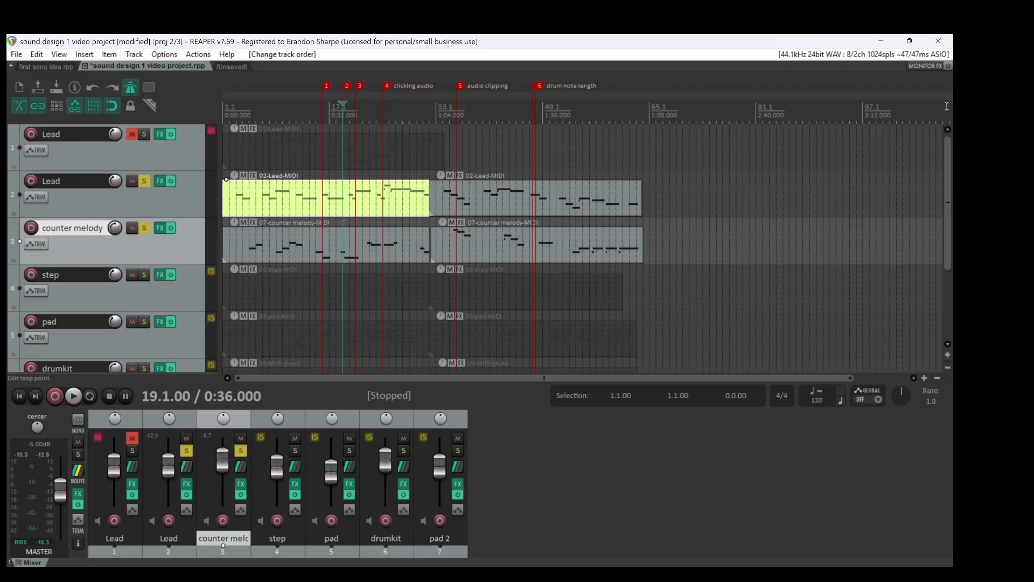
# - Play the soloed Lead and counter melody together from 14.1 and stop in measure 31
pyautogui.scroll(4, 947, 106)
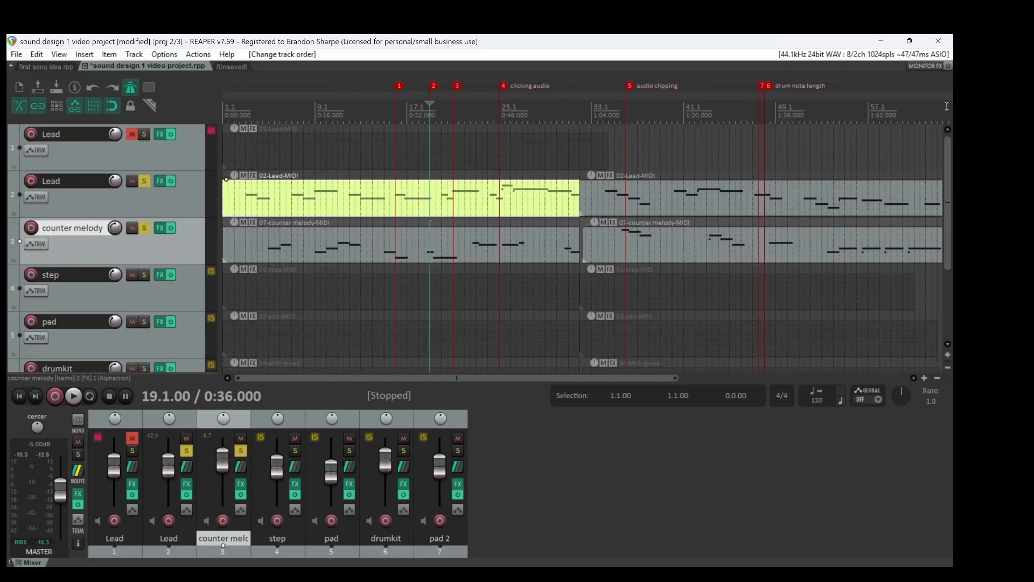
pyautogui.scroll(1, 947, 106)
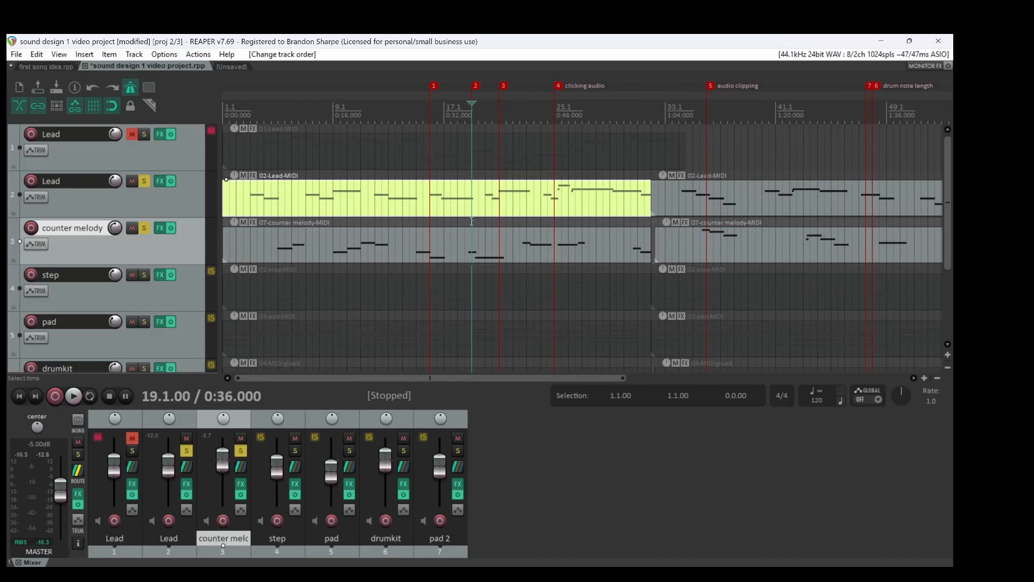
pyautogui.click(411, 224)
pyautogui.click(406, 233)
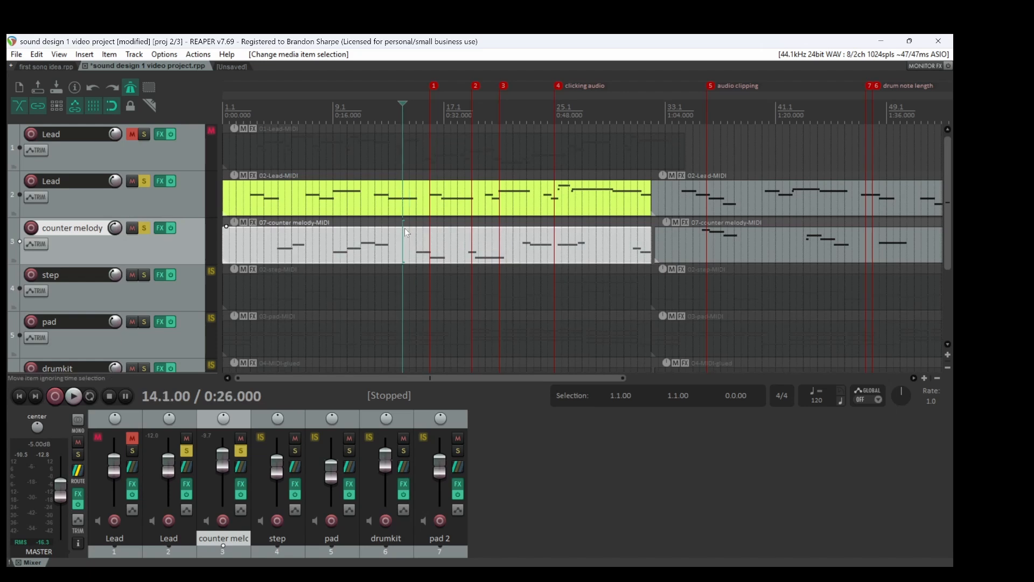
pyautogui.press('space')
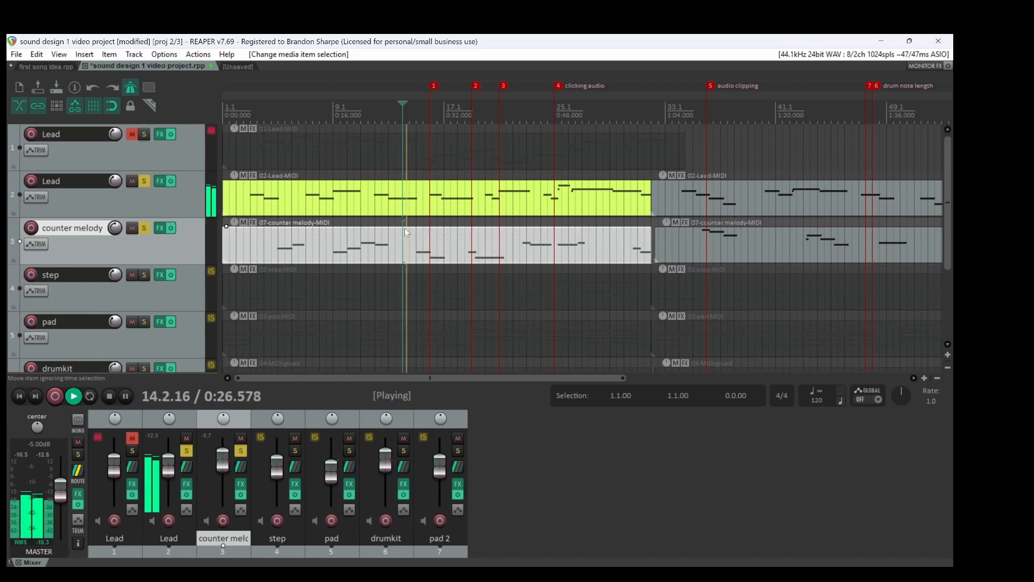
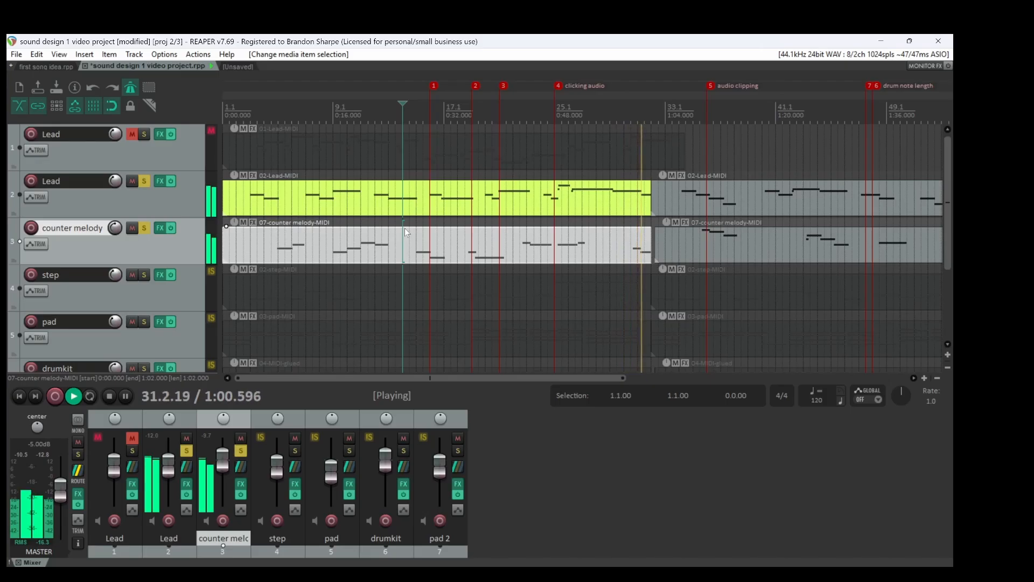
pyautogui.press('space')
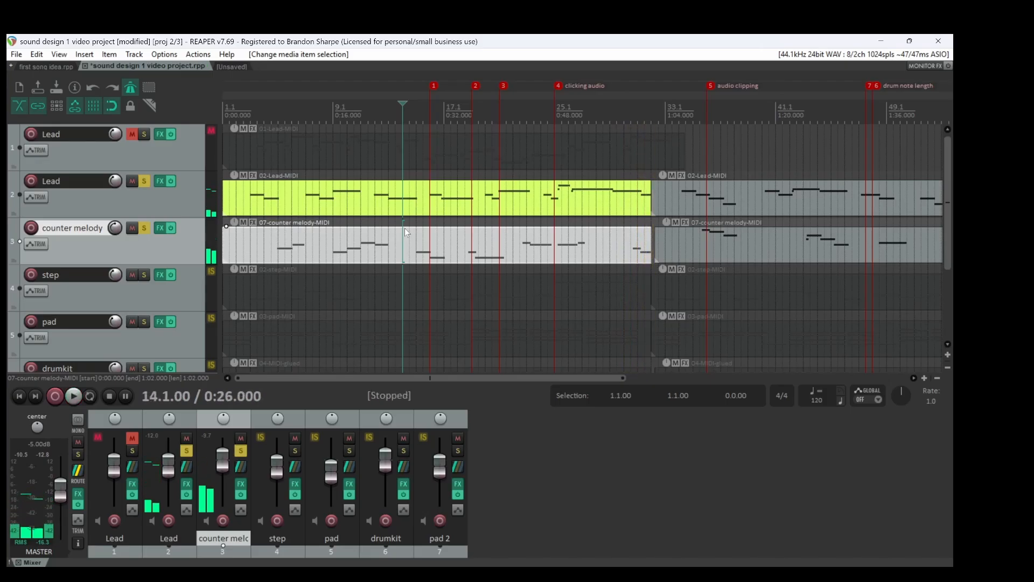
# - Examine the first counter melody item's notes around measure 31 in the MIDI editor and close it
pyautogui.click(640, 249)
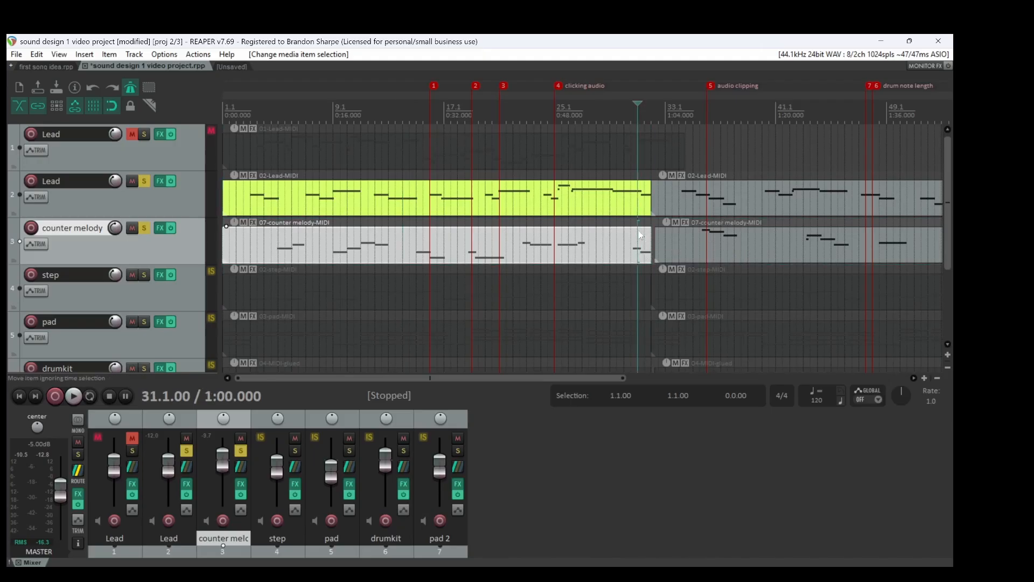
pyautogui.doubleClick(638, 231)
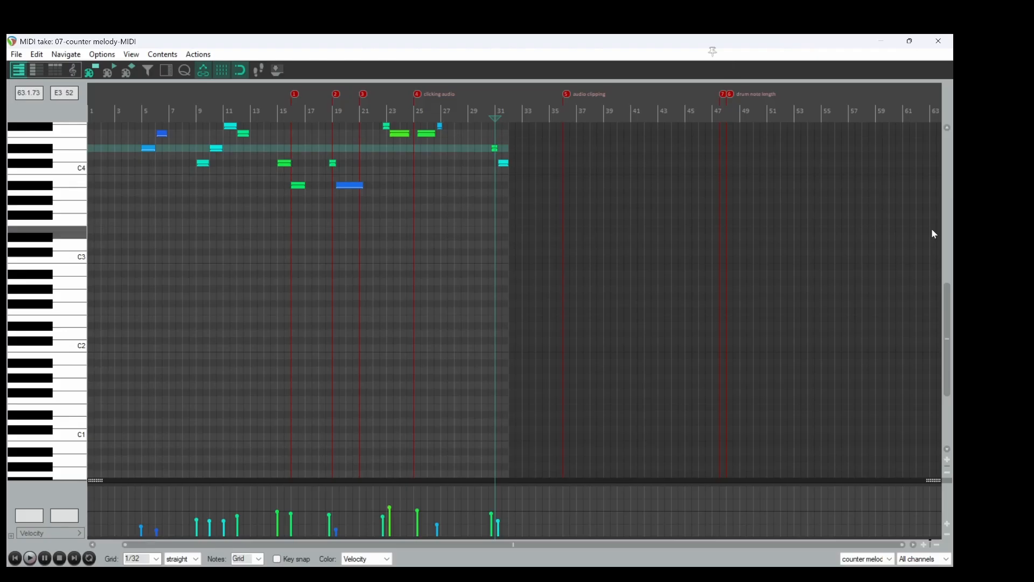
pyautogui.moveTo(947, 289); pyautogui.dragTo(952, 252)
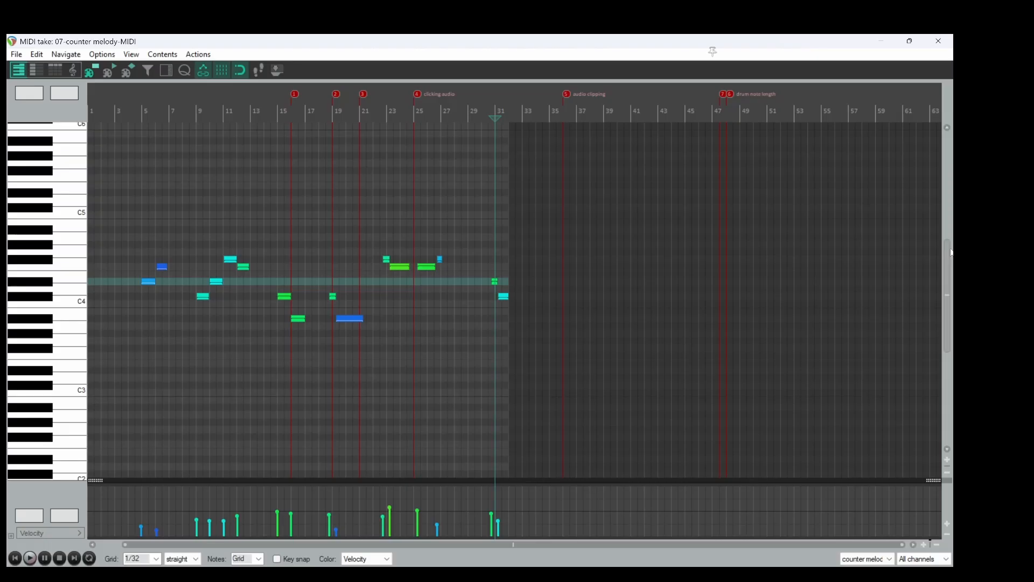
pyautogui.press('Escape')
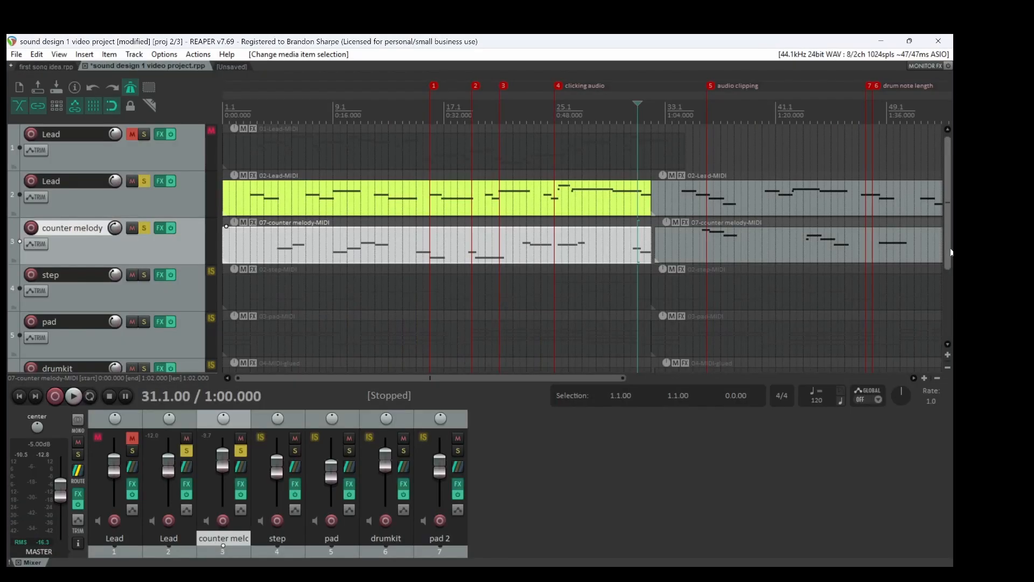
# - Compare where the Lead and counter melody notes change around 31.2 in the arrangement
pyautogui.click(644, 201)
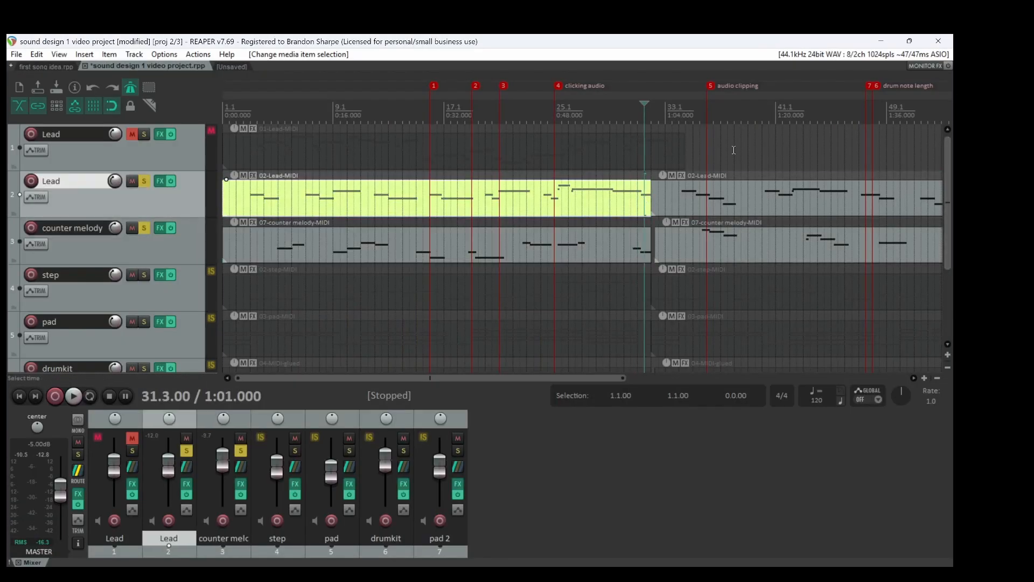
pyautogui.scroll(3, 734, 150)
pyautogui.scroll(6, 733, 150)
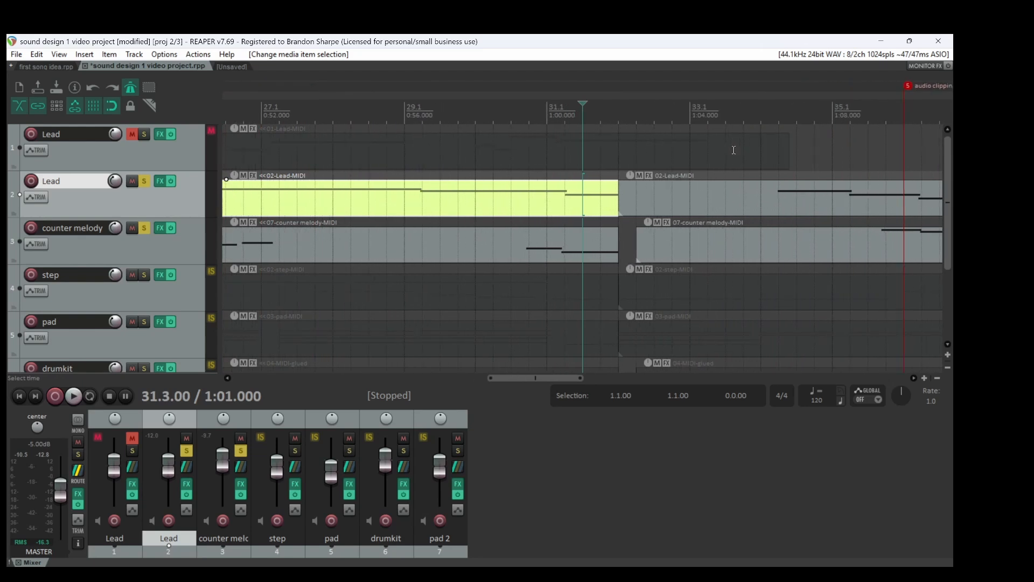
pyautogui.click(549, 226)
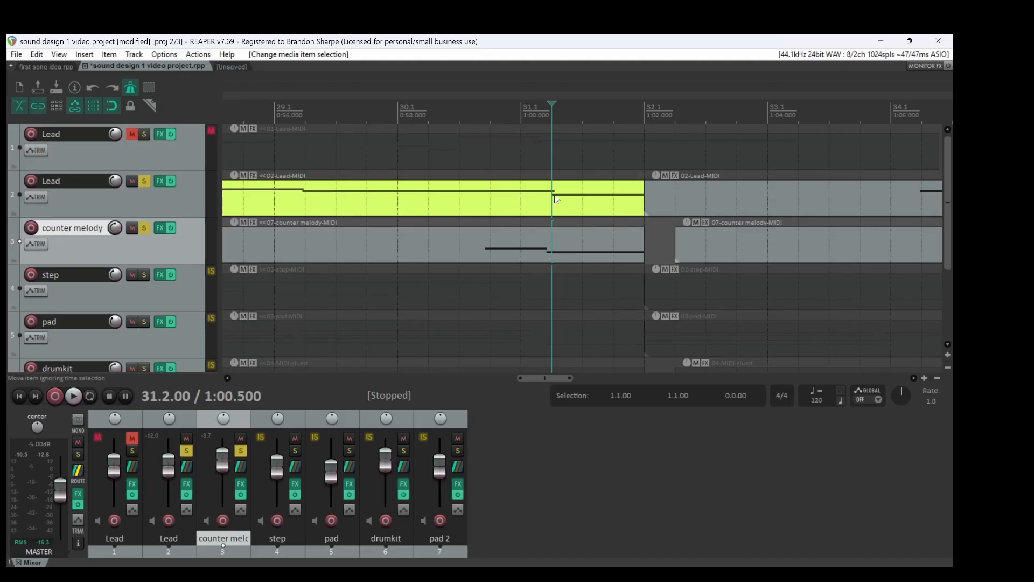
# - Trim the start of the counter melody's last C#4 note in measure 31 slightly later, just before 31.2, and close the MIDI editor
pyautogui.doubleClick(550, 259)
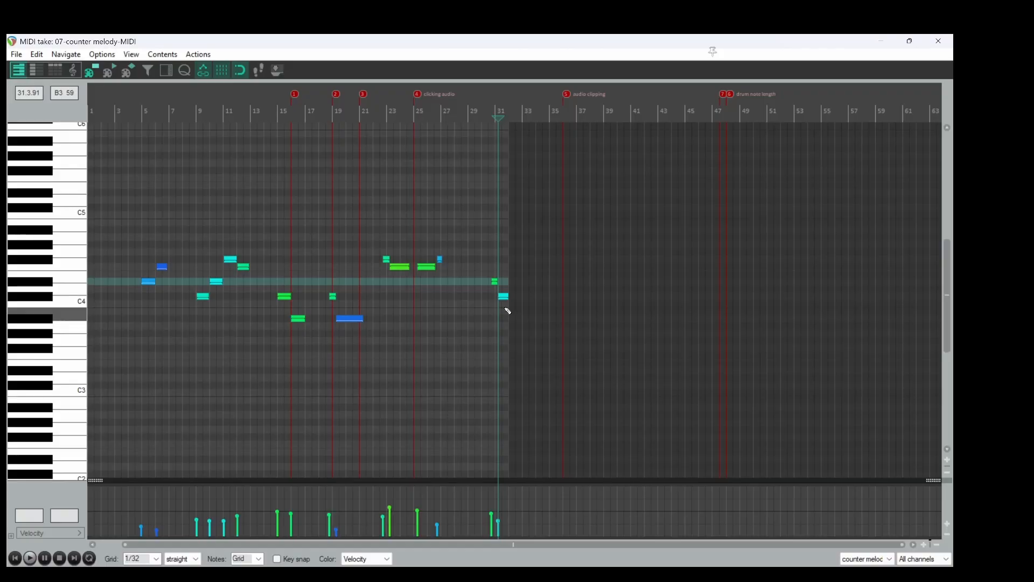
pyautogui.scroll(10, 509, 310)
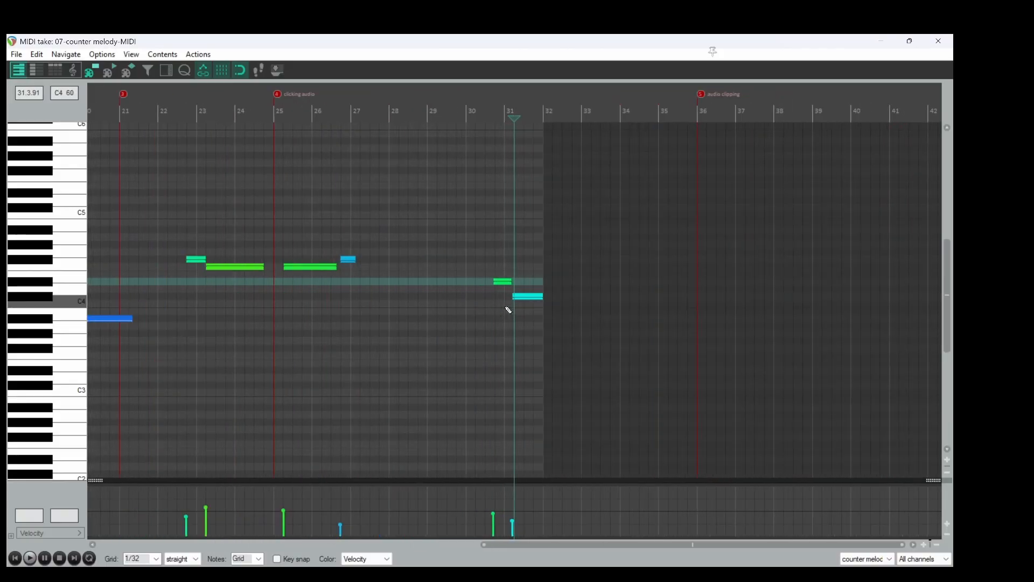
pyautogui.scroll(3, 508, 310)
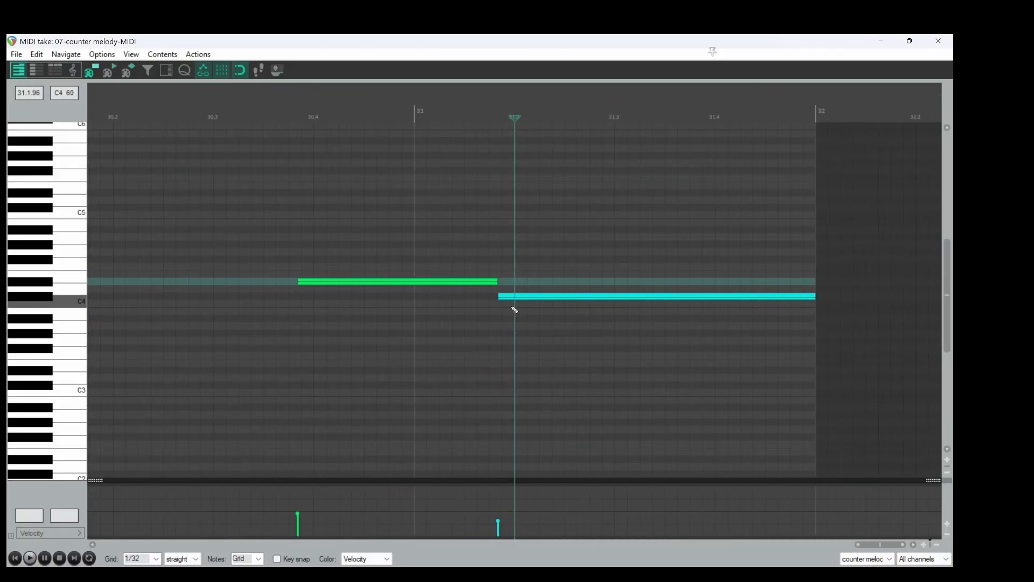
pyautogui.click(550, 298)
pyautogui.click(493, 301)
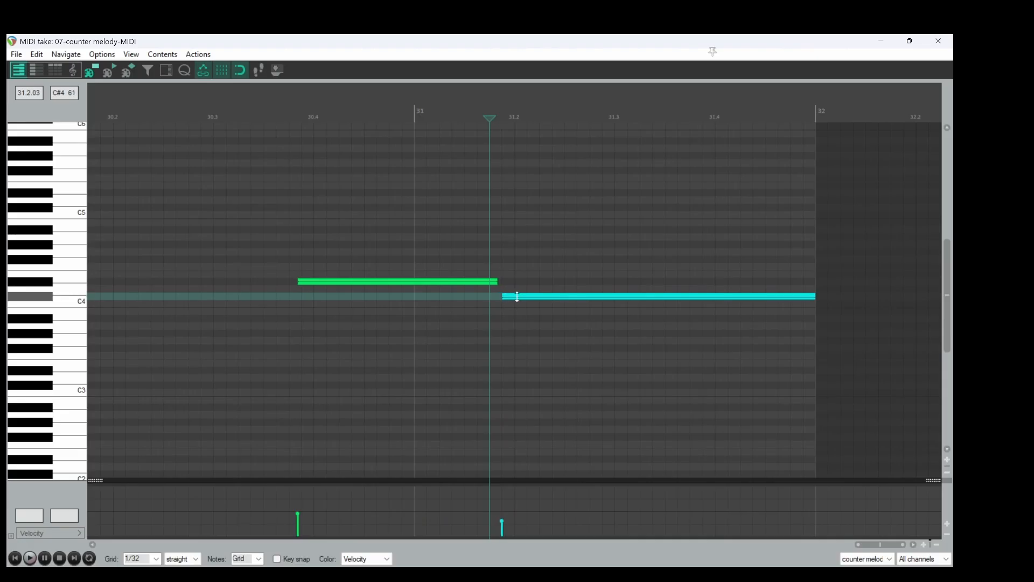
pyautogui.click(505, 300)
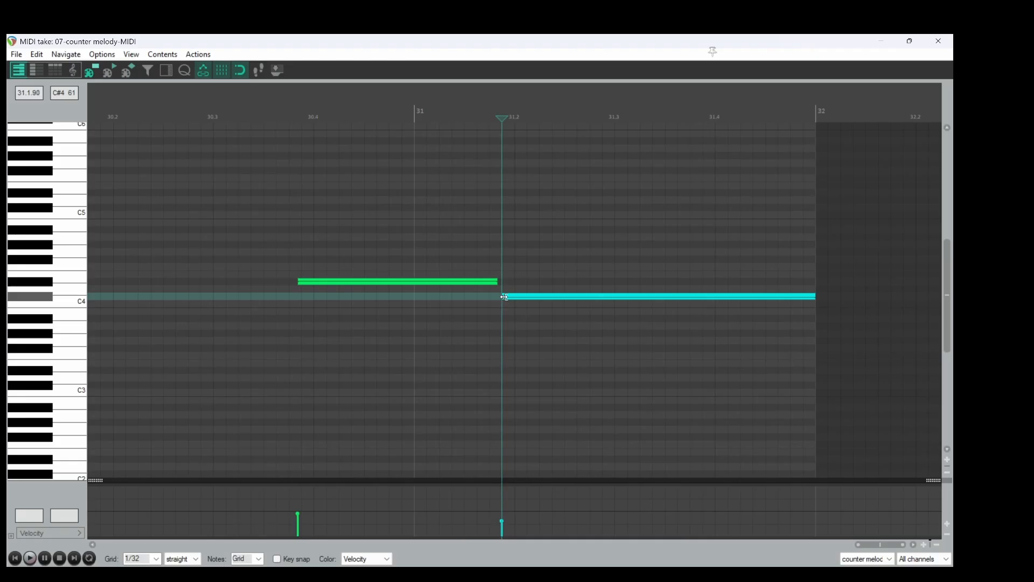
pyautogui.click(517, 305)
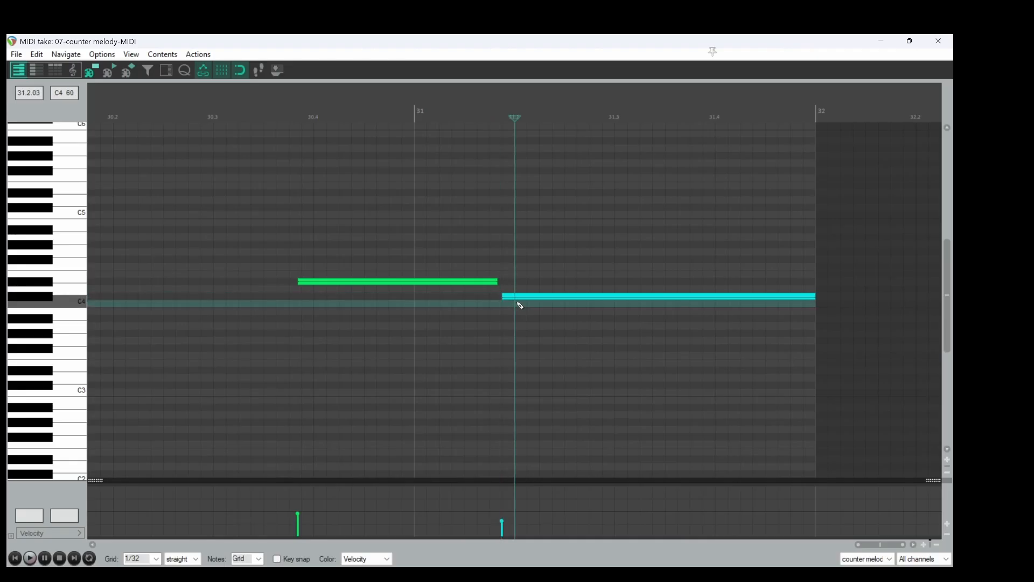
pyautogui.press('Escape')
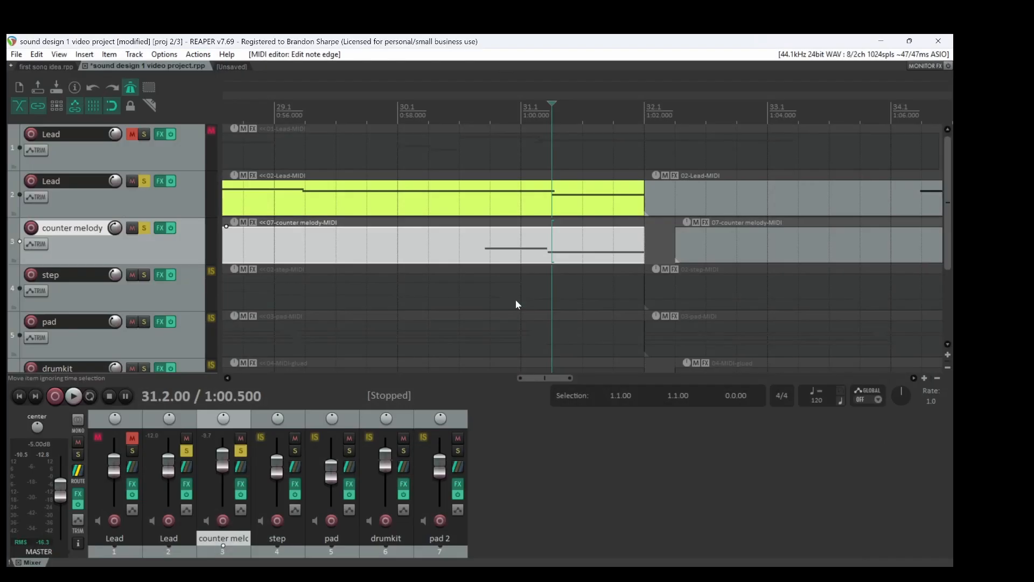
# - Examine the unmuted Lead track's note change at 31.2 in the MIDI editor and close it
pyautogui.click(552, 192)
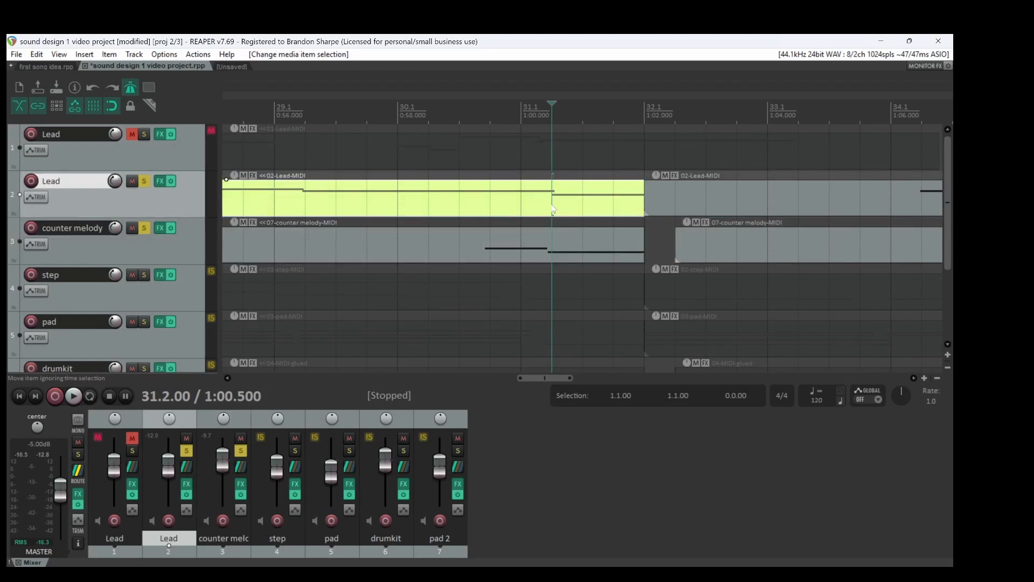
pyautogui.doubleClick(554, 209)
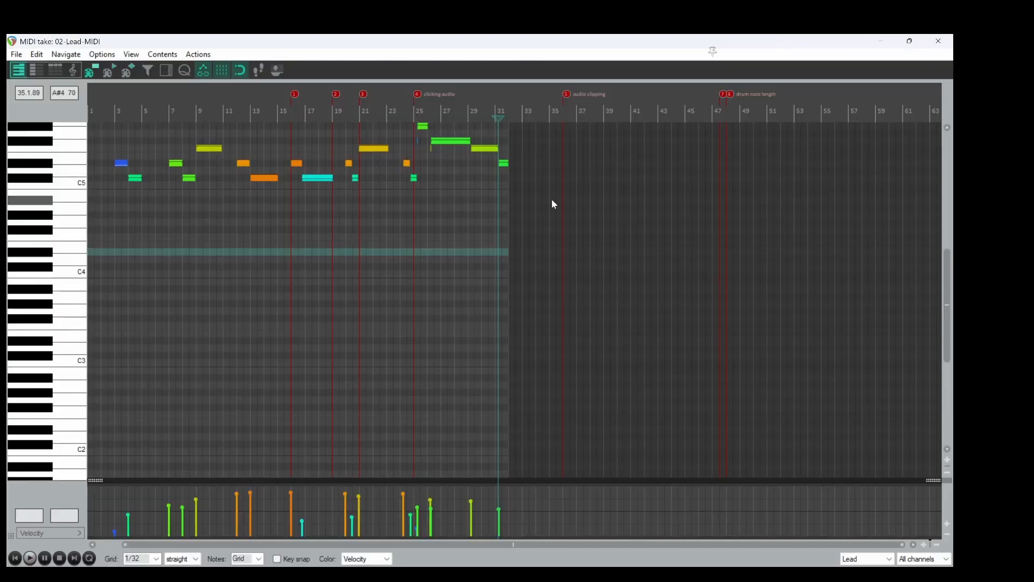
pyautogui.scroll(8, 552, 200)
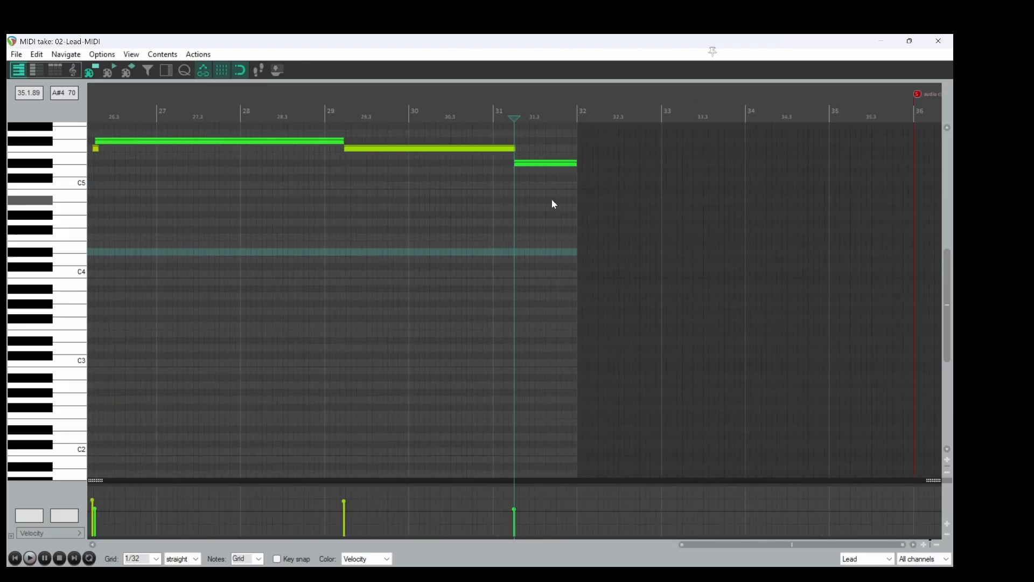
pyautogui.scroll(8, 552, 204)
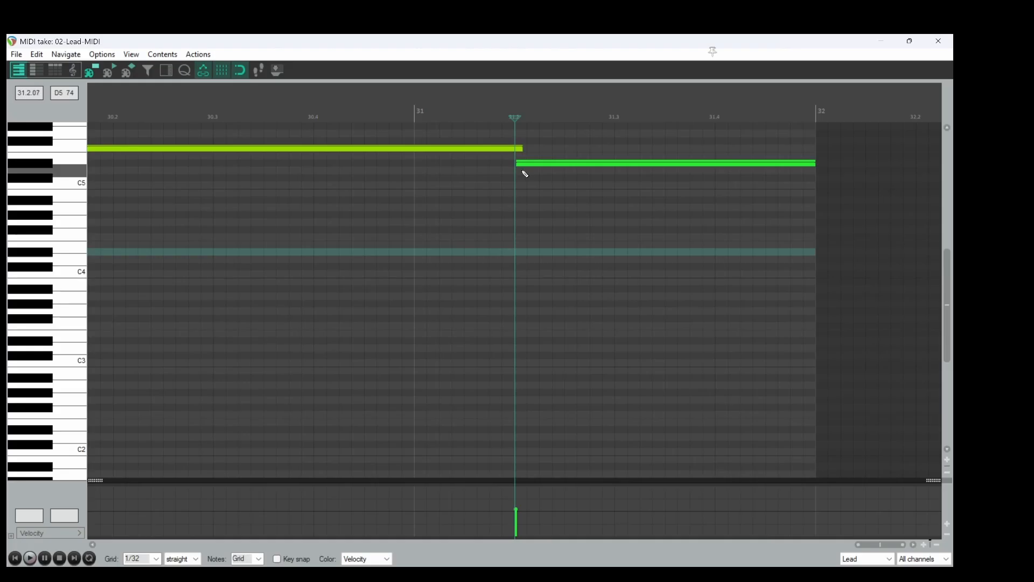
pyautogui.press('Escape')
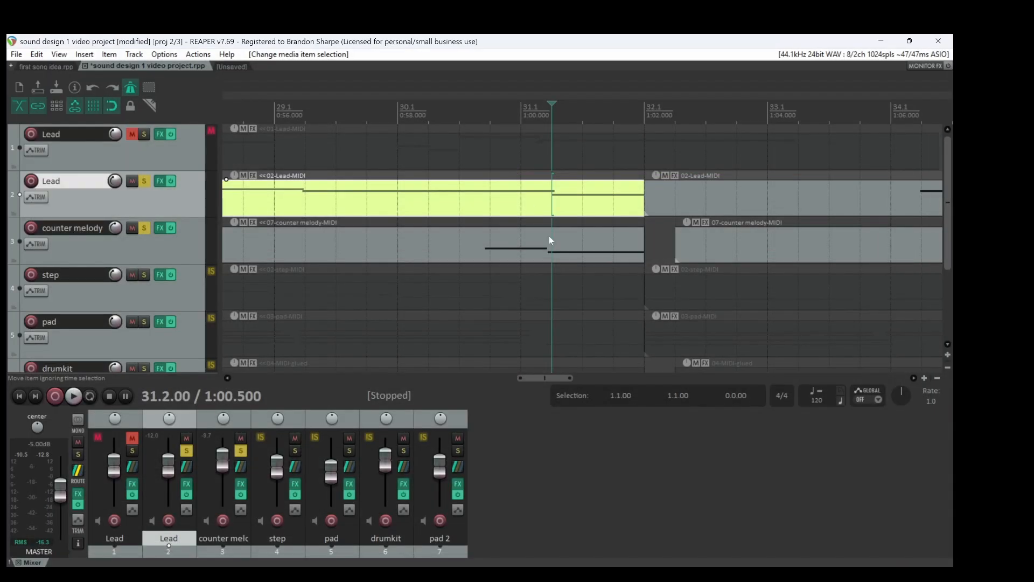
# - Move the start of the counter melody's last C#4 note in measure 31 to 31.2 and close the MIDI editor
pyautogui.doubleClick(554, 255)
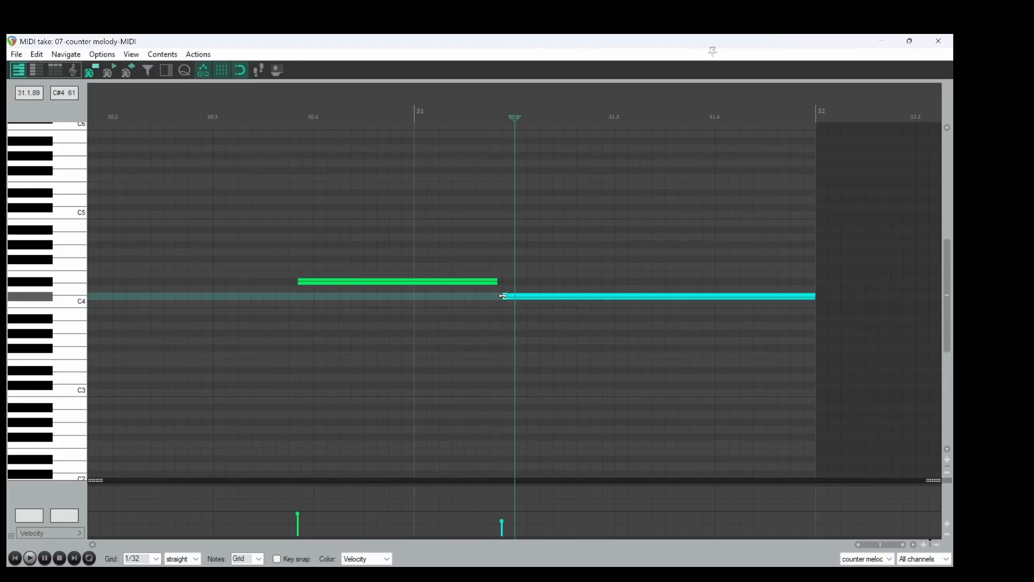
pyautogui.moveTo(512, 298); pyautogui.dragTo(514, 297)
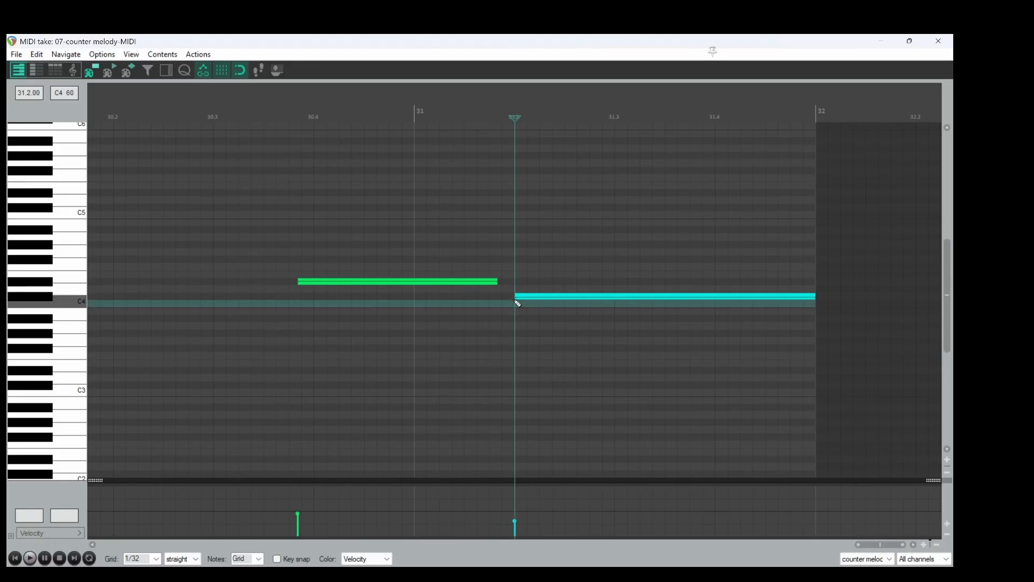
pyautogui.press('Escape')
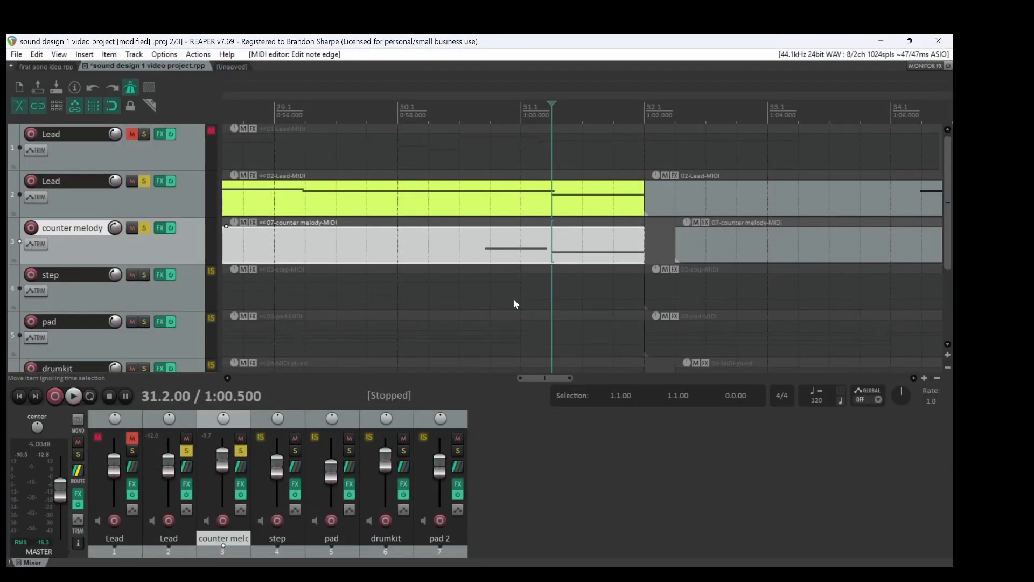
# - Extend the end of the counter melody's D#4 note to 31.2, meeting the C#4 note, and close the MIDI editor
pyautogui.doubleClick(541, 241)
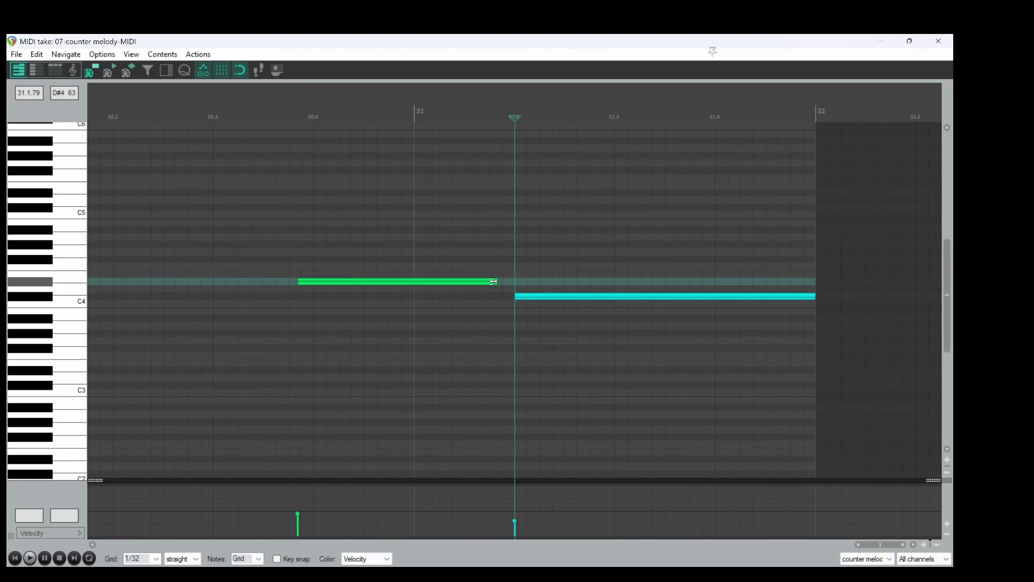
pyautogui.moveTo(502, 281); pyautogui.dragTo(514, 286)
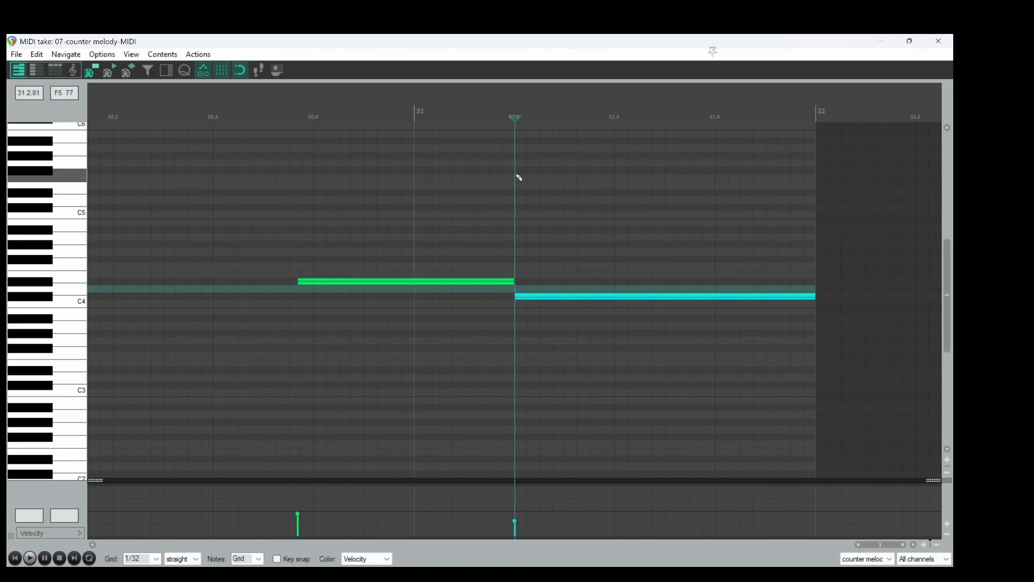
pyautogui.press('Escape')
# - Play the soloed Lead and counter melody repeatedly from 30.2 to check the note change at 31.2
pyautogui.click(437, 223)
pyautogui.press('space')
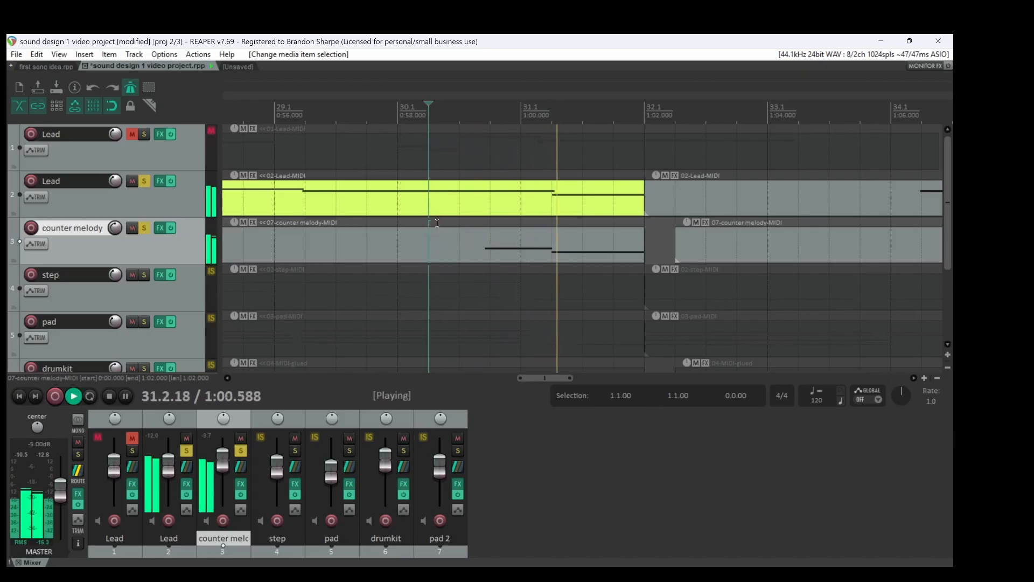
pyautogui.press('space')
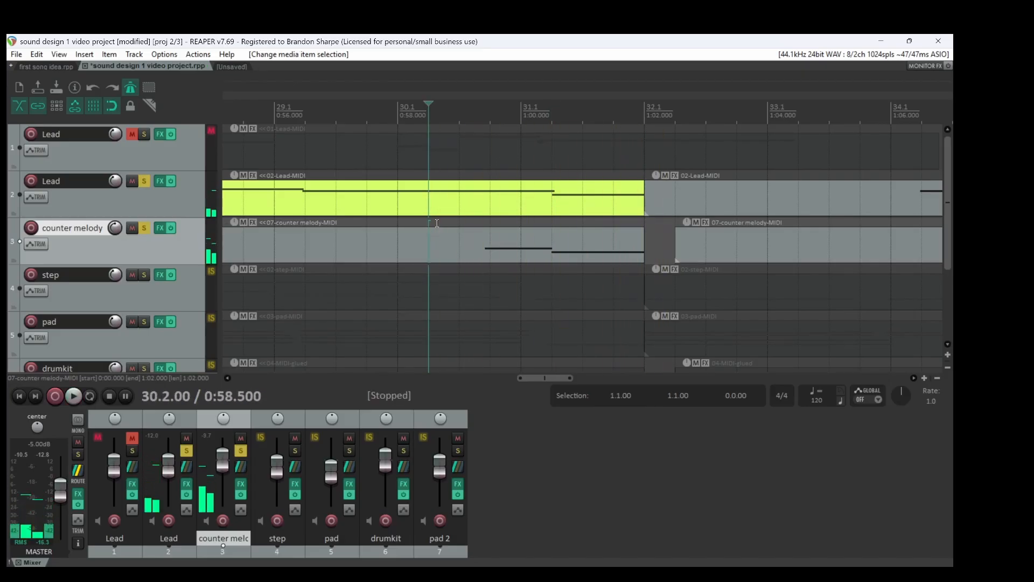
pyautogui.press('space')
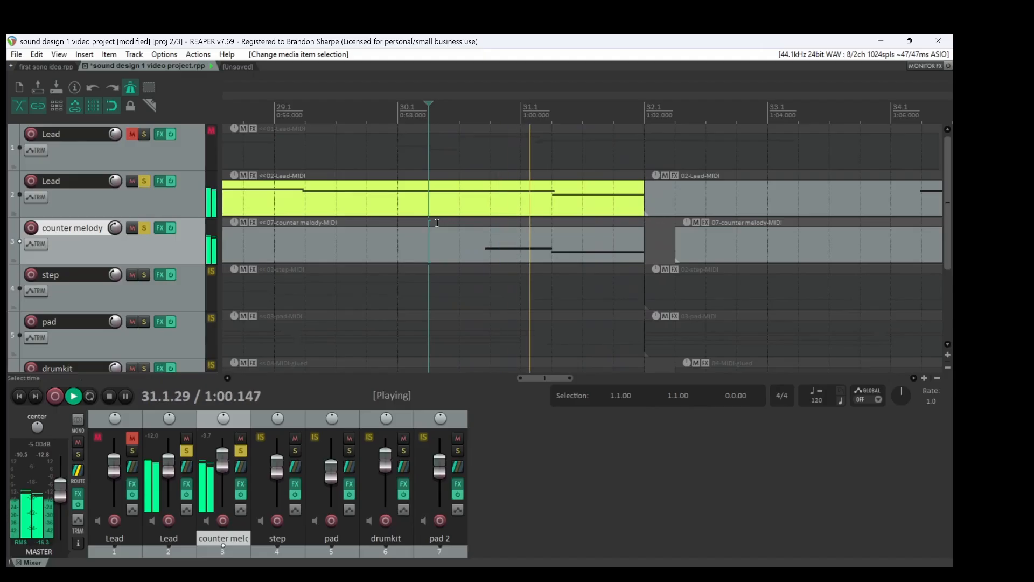
pyautogui.press('space')
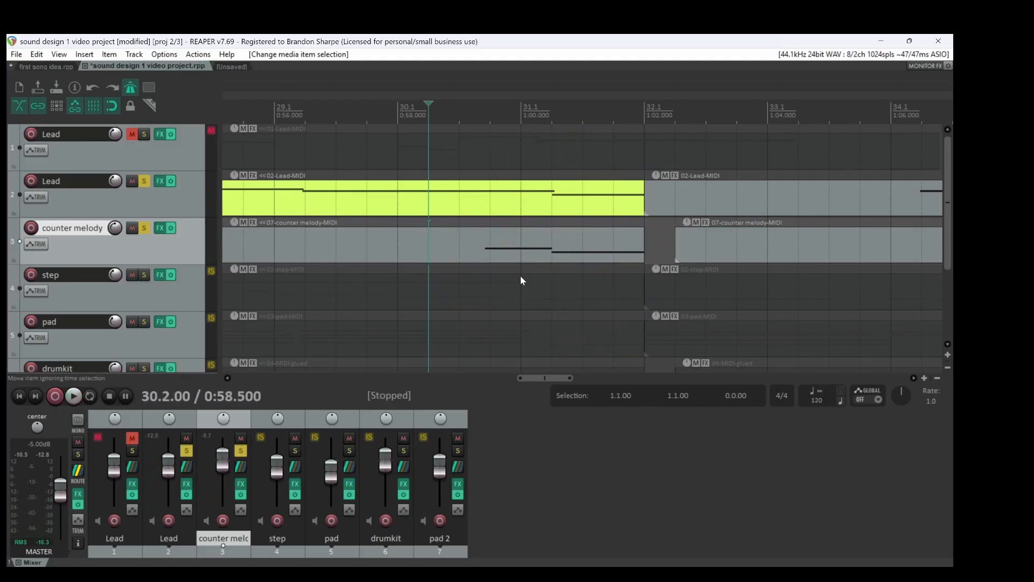
pyautogui.press('space')
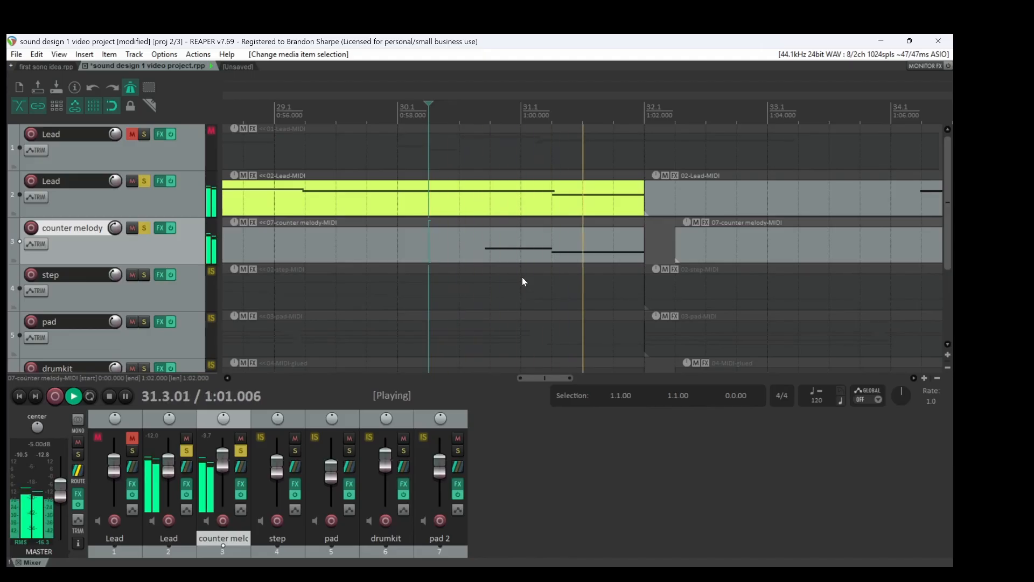
pyautogui.press('space')
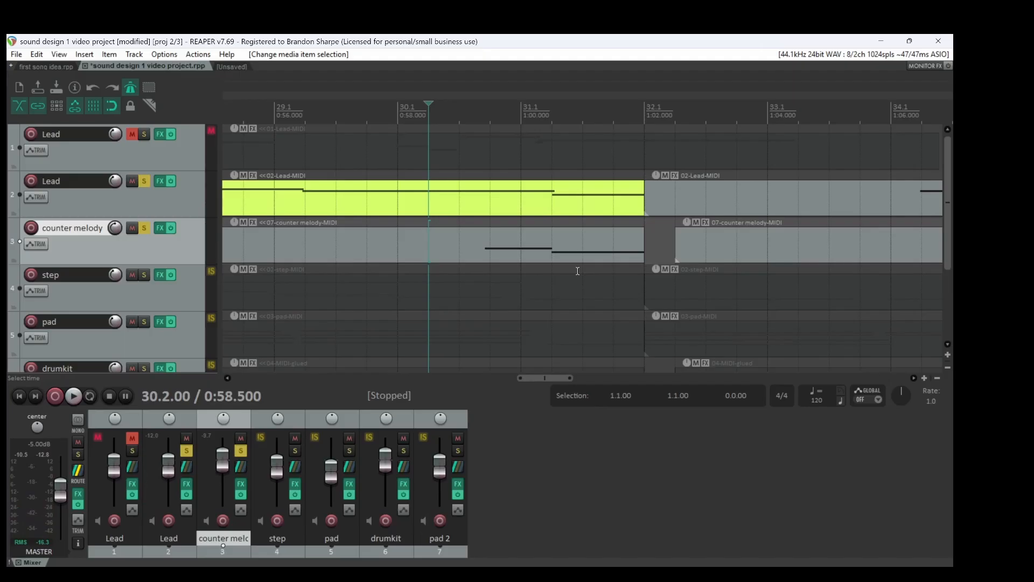
# - Unsolo the Lead and counter melody tracks and play the full mix from 29.1 into measure 32
pyautogui.click(144, 181)
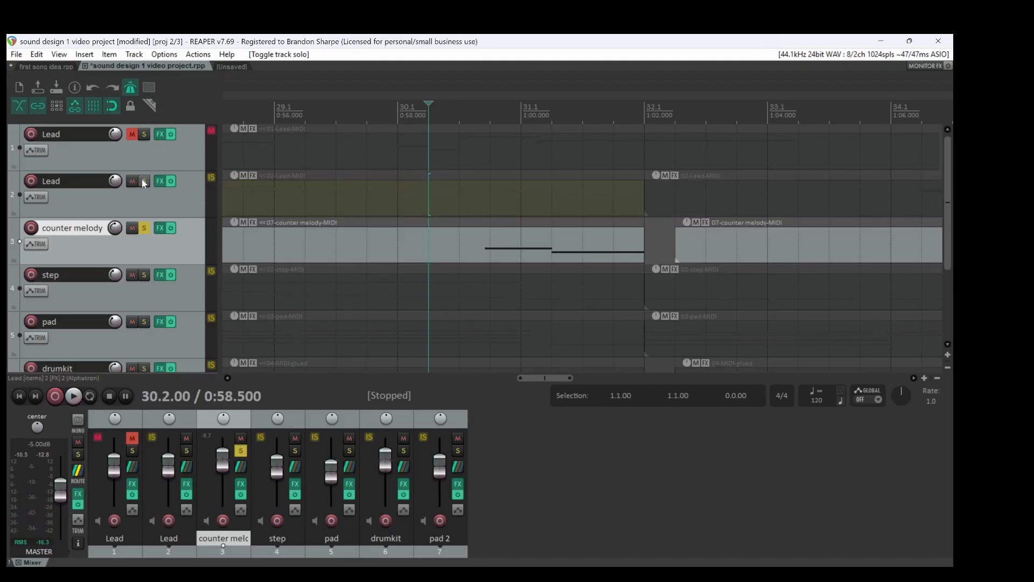
pyautogui.click(144, 227)
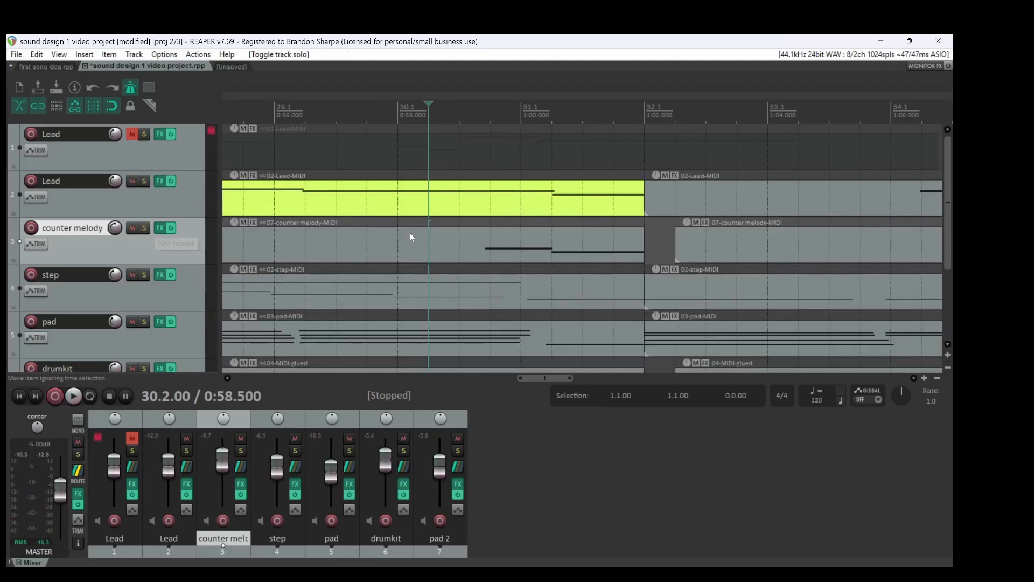
pyautogui.scroll(-4, 291, 216)
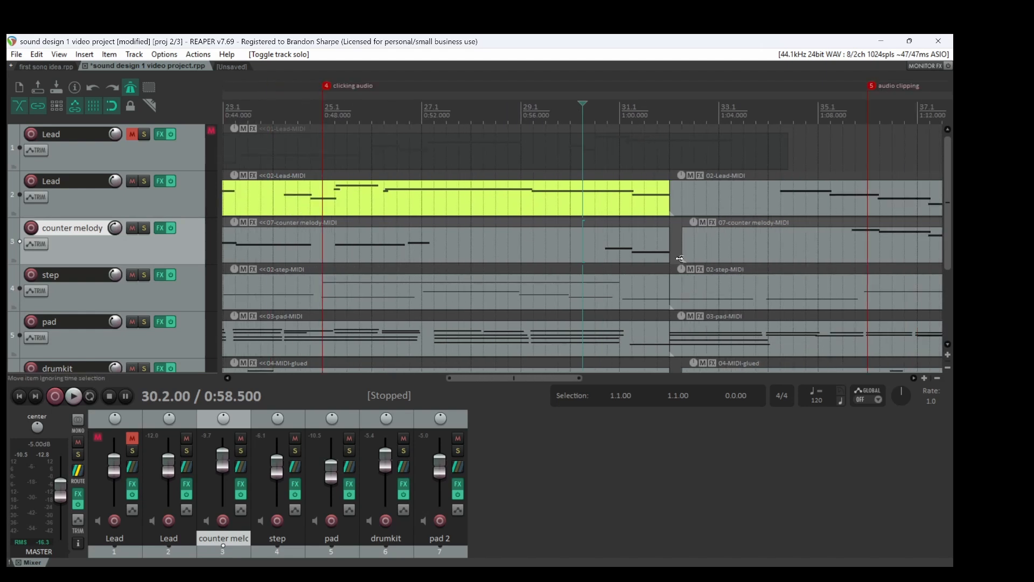
pyautogui.click(521, 246)
pyautogui.press('space')
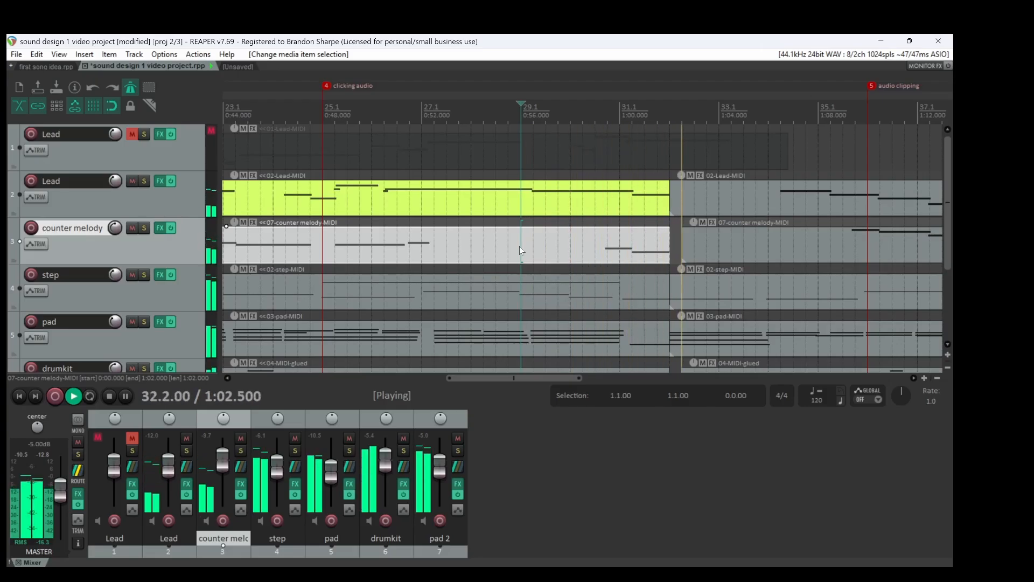
pyautogui.press('space')
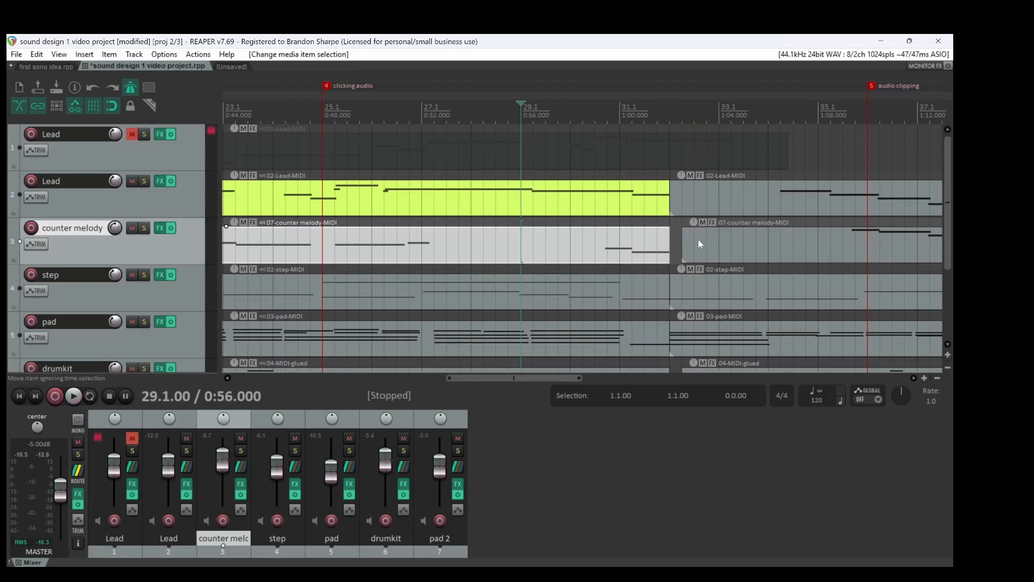
# - Play the full mix from 34.1 to review the start of the second Lead and counter melody items
pyautogui.click(613, 378)
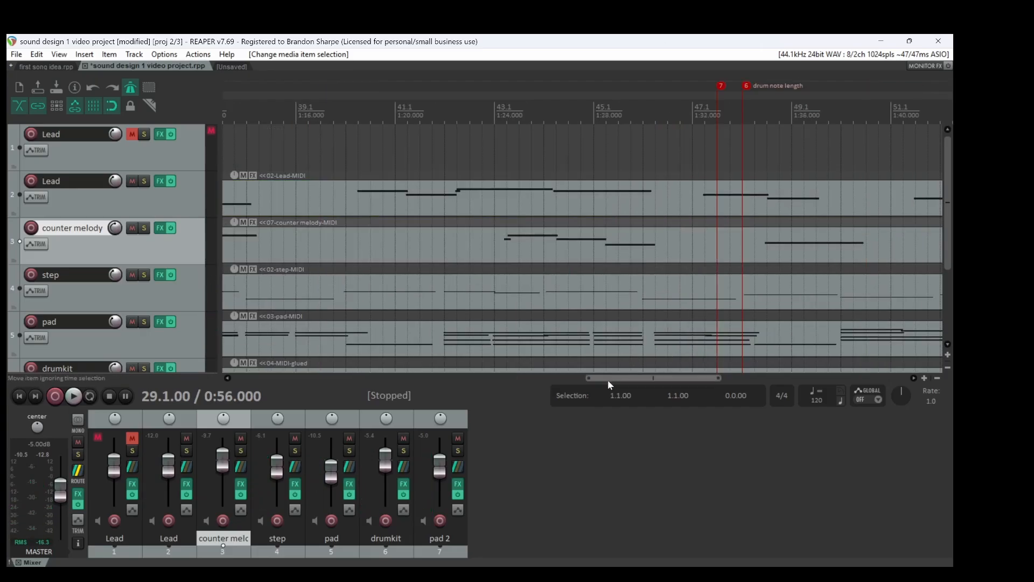
pyautogui.scroll(-2, 742, 236)
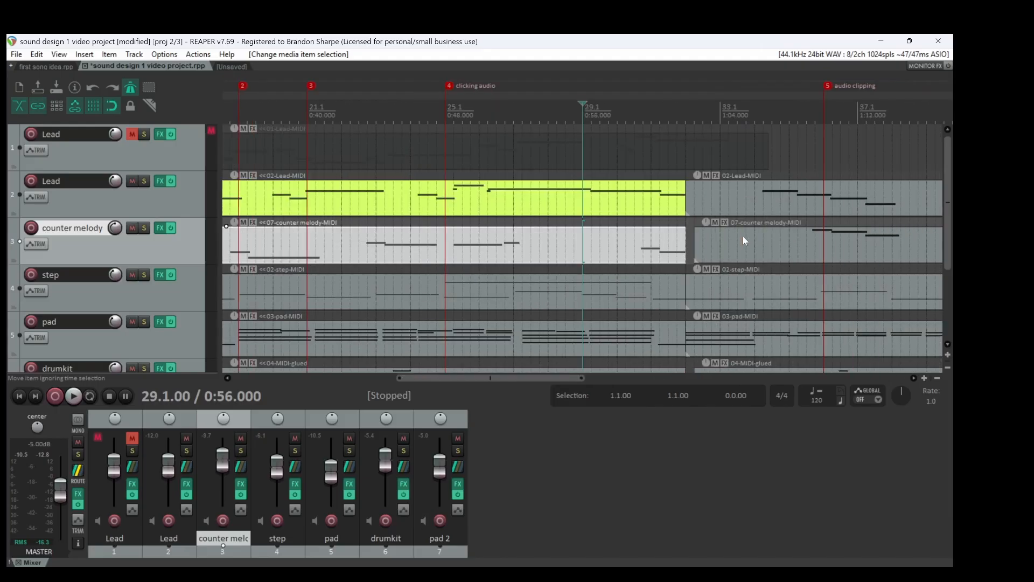
pyautogui.scroll(-1, 744, 237)
pyautogui.scroll(2, 744, 237)
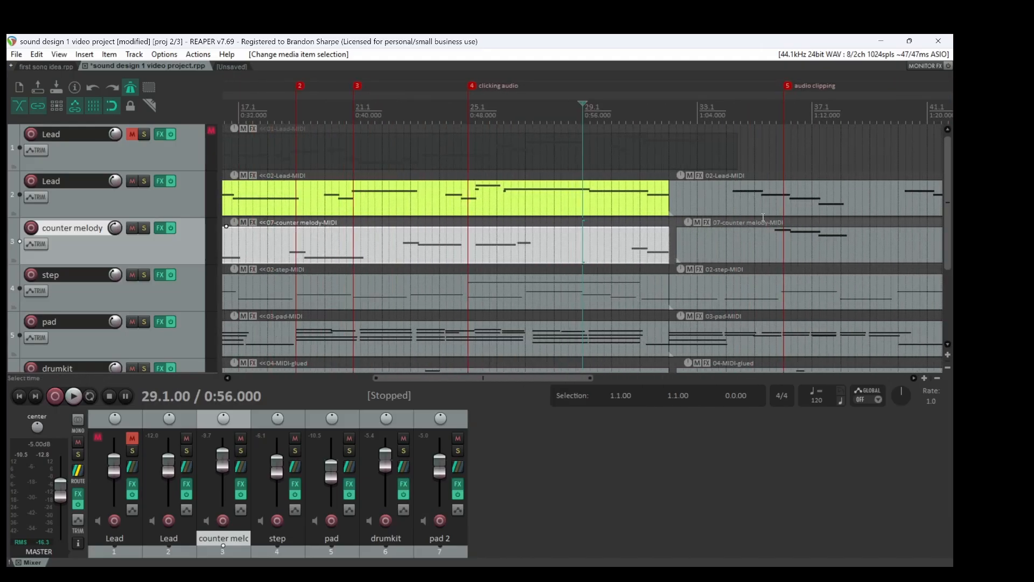
pyautogui.click(726, 217)
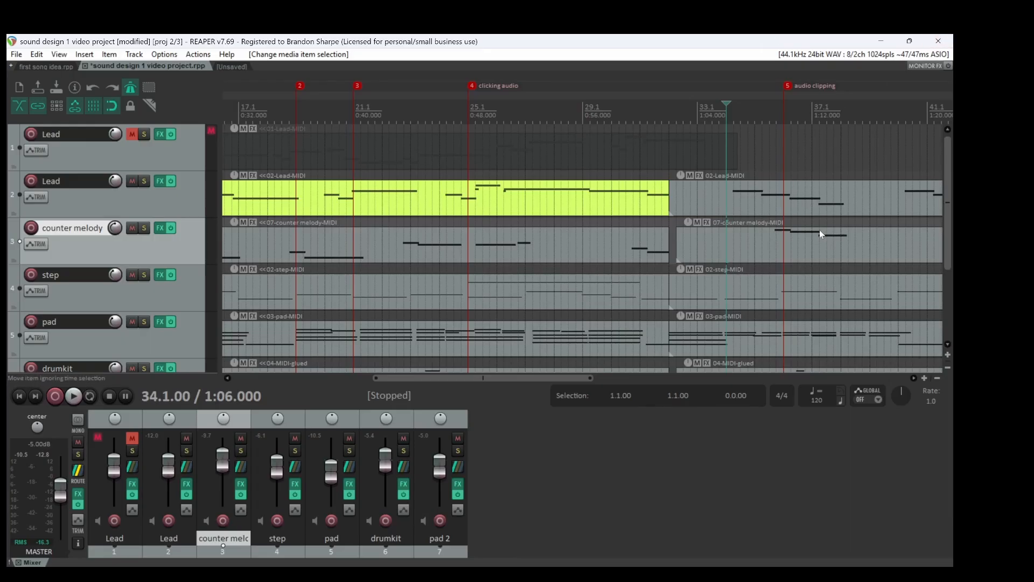
pyautogui.press('space')
pyautogui.press('space')
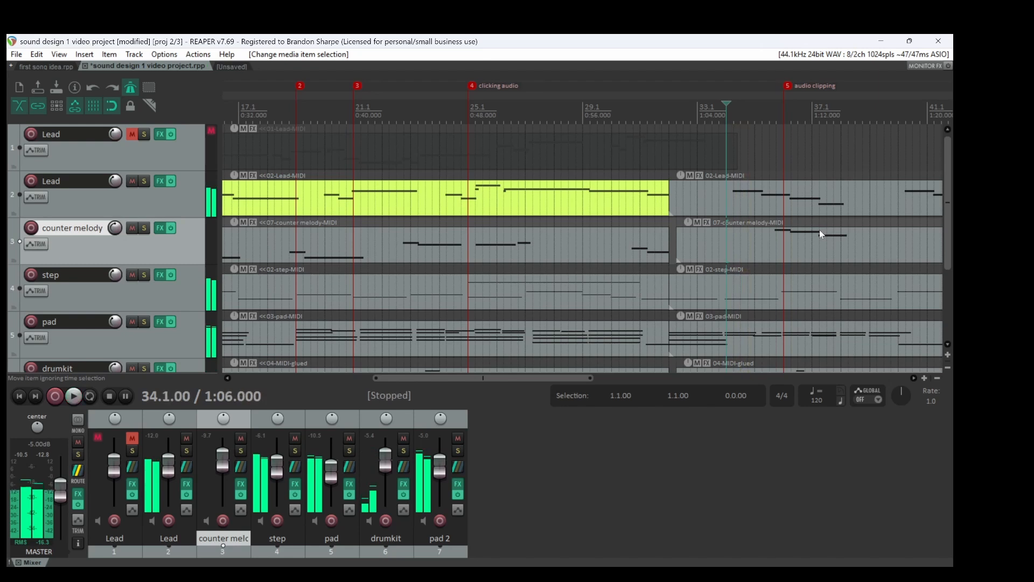
# - Solo the Lead and counter melody tracks and play them together from 34.1 into measure 38
pyautogui.click(144, 181)
pyautogui.click(145, 228)
pyautogui.press('space')
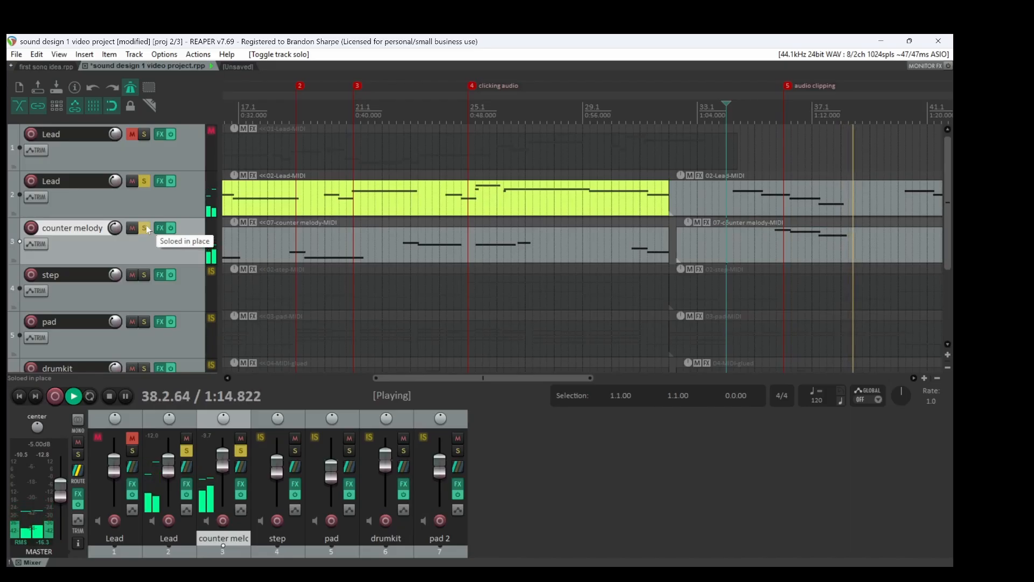
pyautogui.press('space')
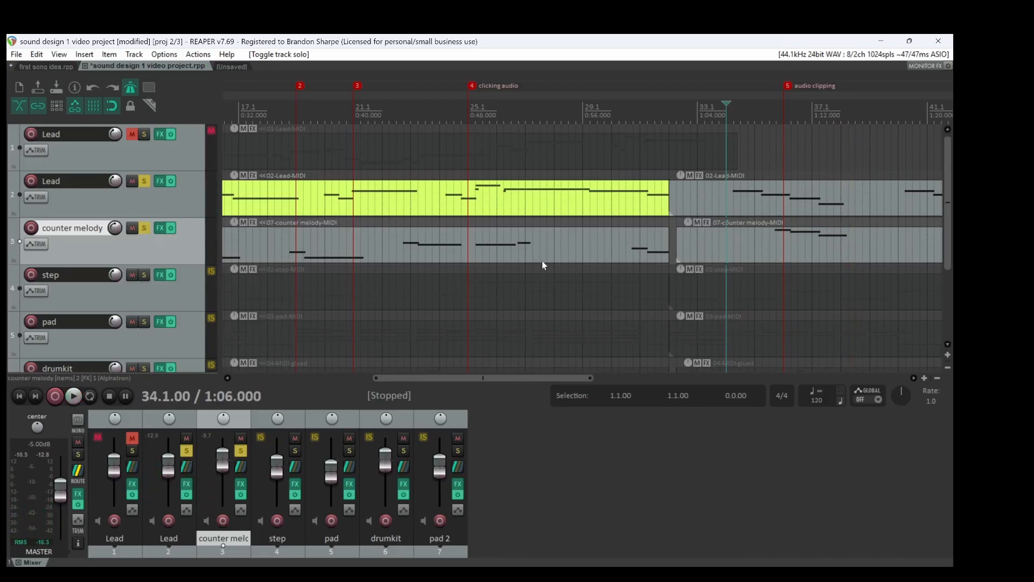
# - Compare where the Lead and counter melody notes end around 38.1, checking the second Lead item in the MIDI editor
pyautogui.click(847, 214)
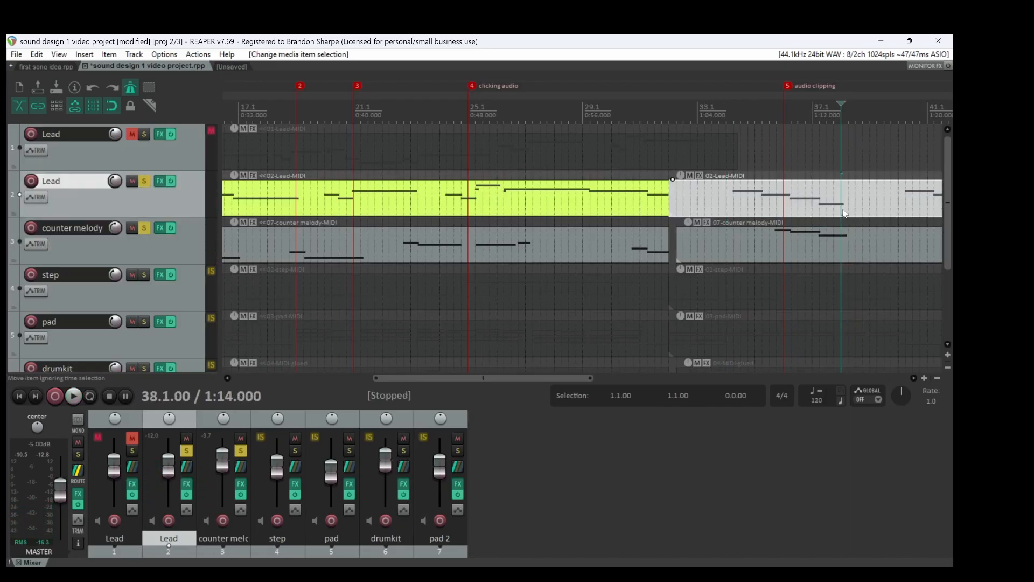
pyautogui.click(845, 247)
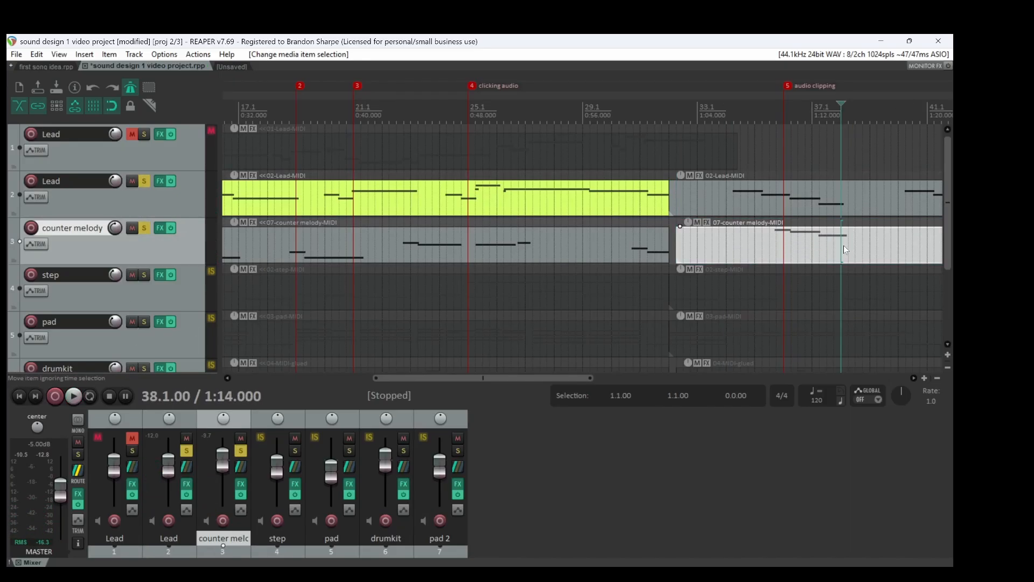
pyautogui.click(840, 203)
pyautogui.doubleClick(843, 208)
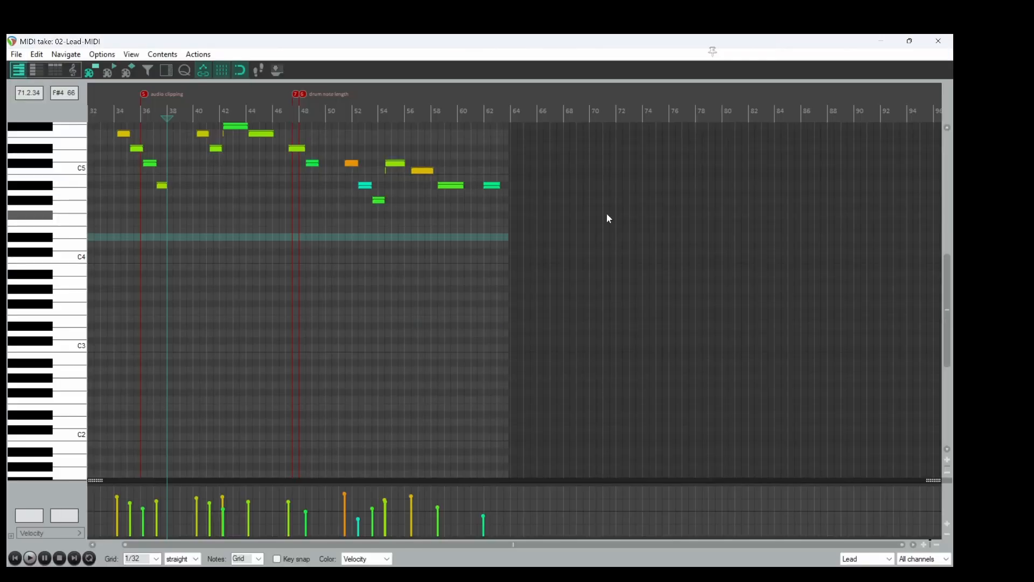
pyautogui.press('Escape')
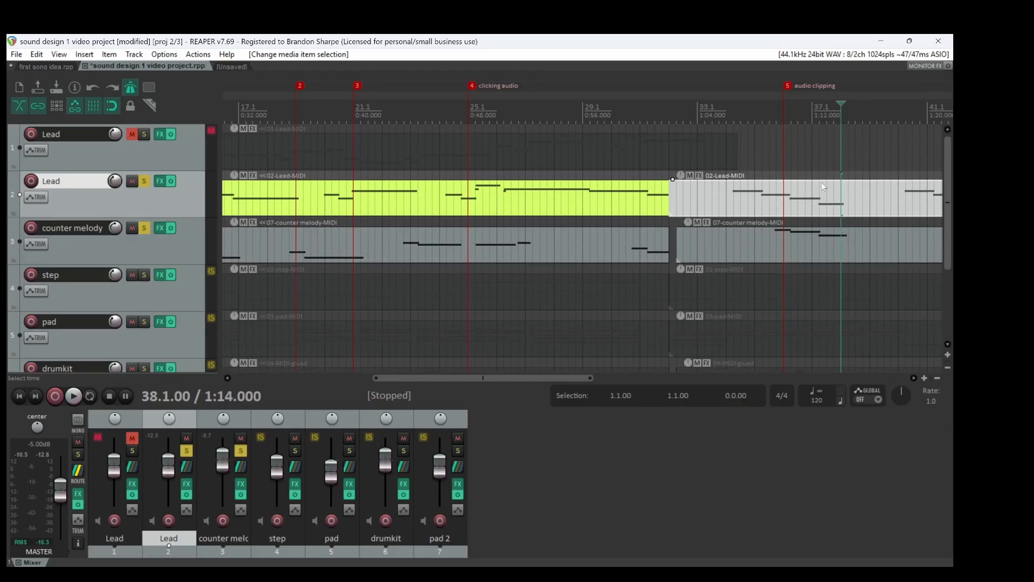
# - Adjust the end of the last note in the second Lead item near 63.2 in the MIDI editor
pyautogui.click(827, 216)
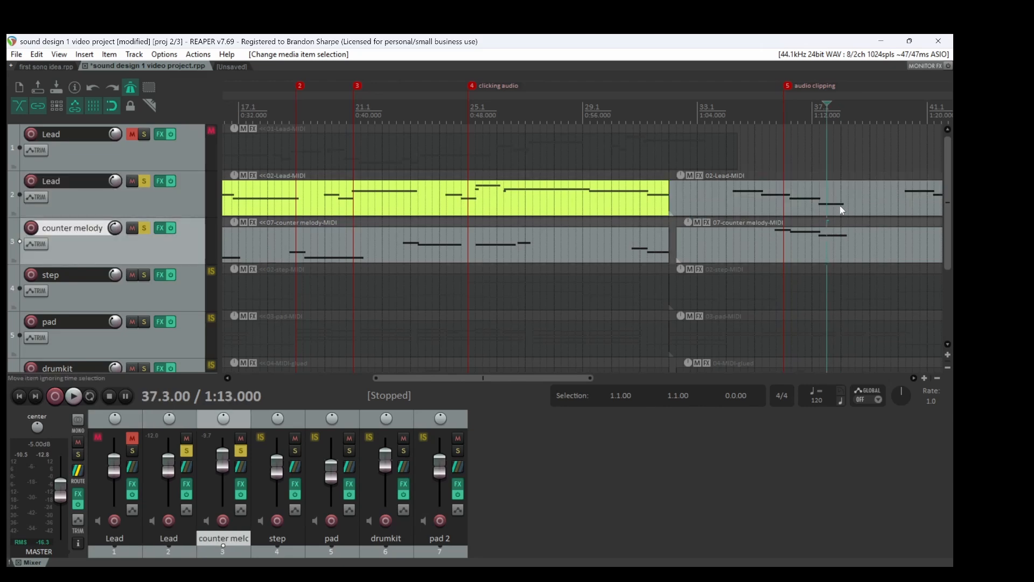
pyautogui.click(841, 207)
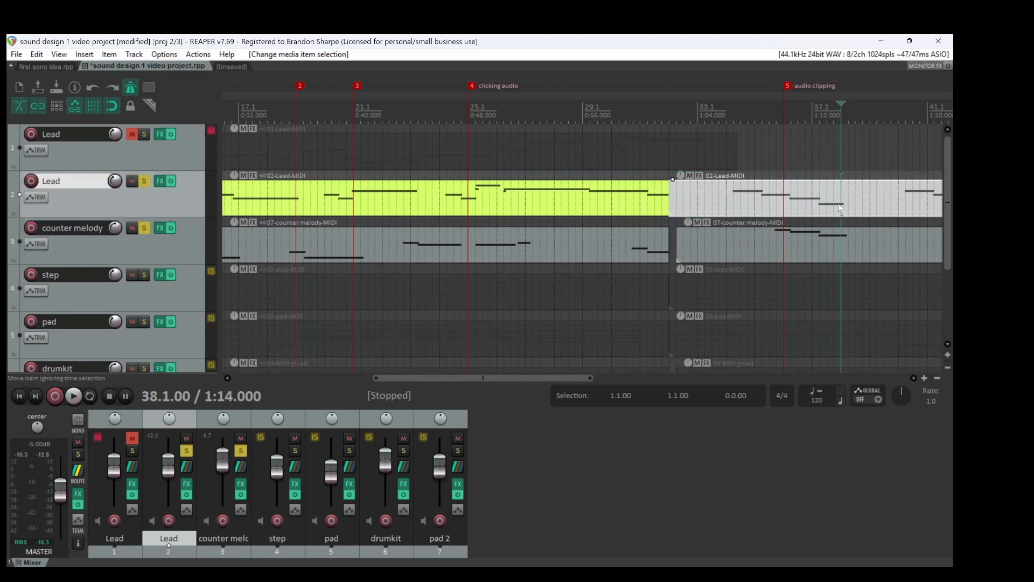
pyautogui.doubleClick(839, 207)
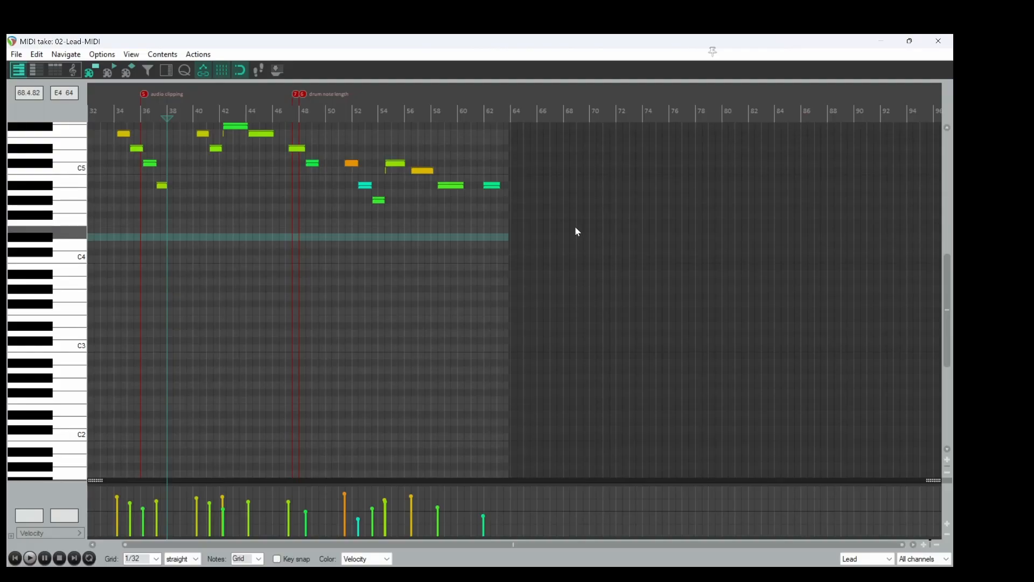
pyautogui.scroll(3, 576, 231)
pyautogui.scroll(-5, 574, 226)
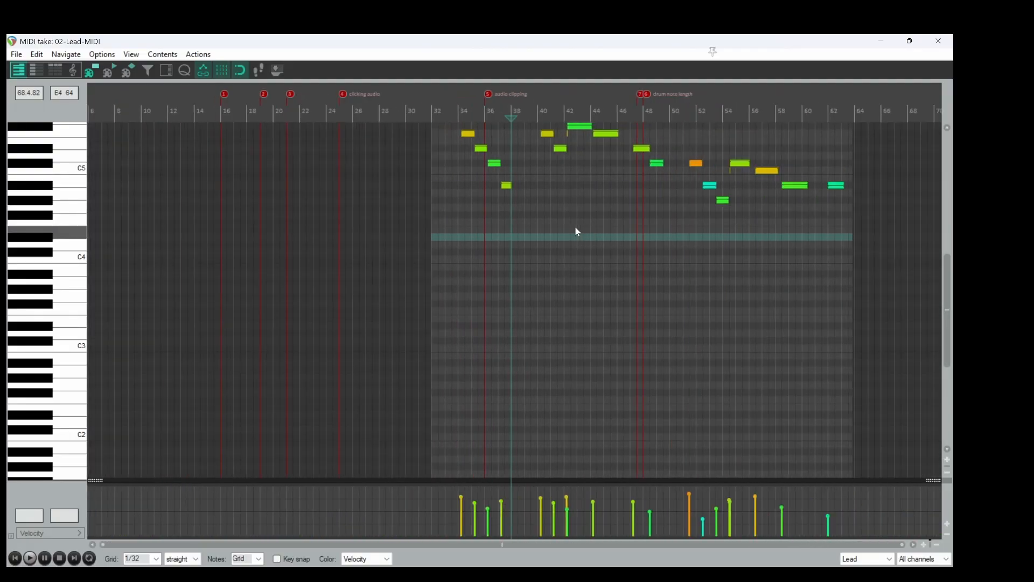
pyautogui.click(576, 185)
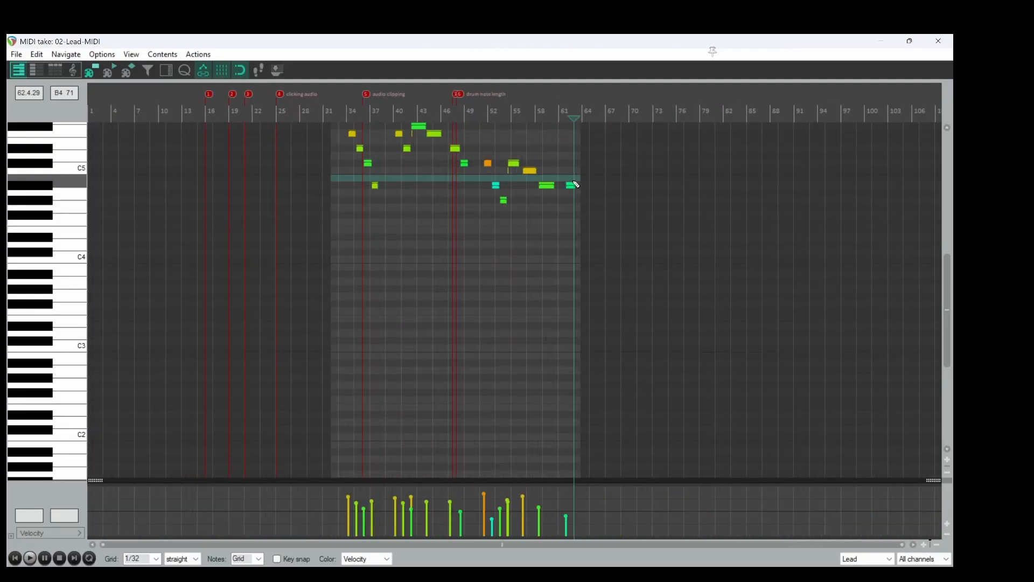
pyautogui.scroll(10, 576, 184)
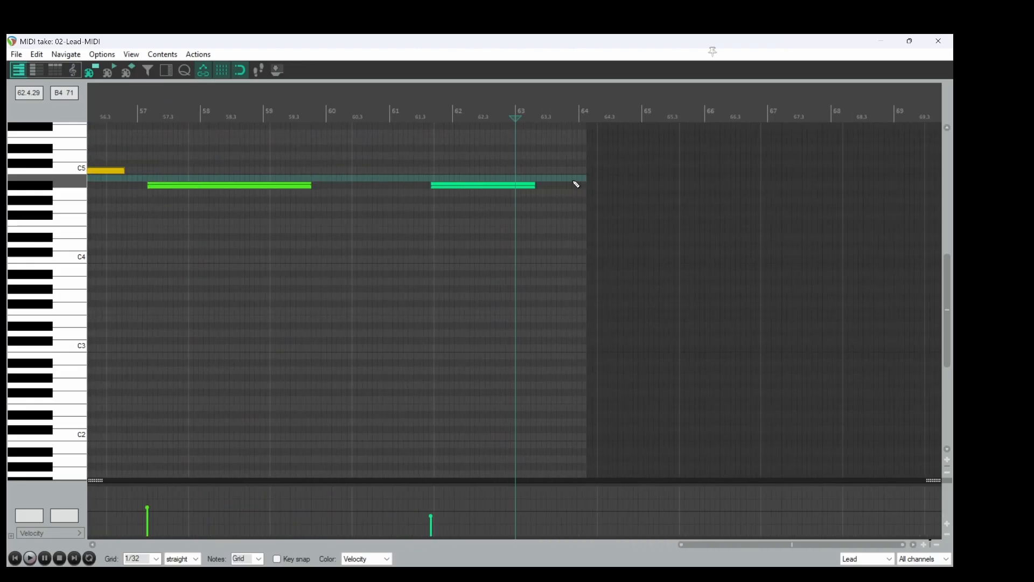
pyautogui.scroll(3, 576, 185)
pyautogui.scroll(2, 576, 185)
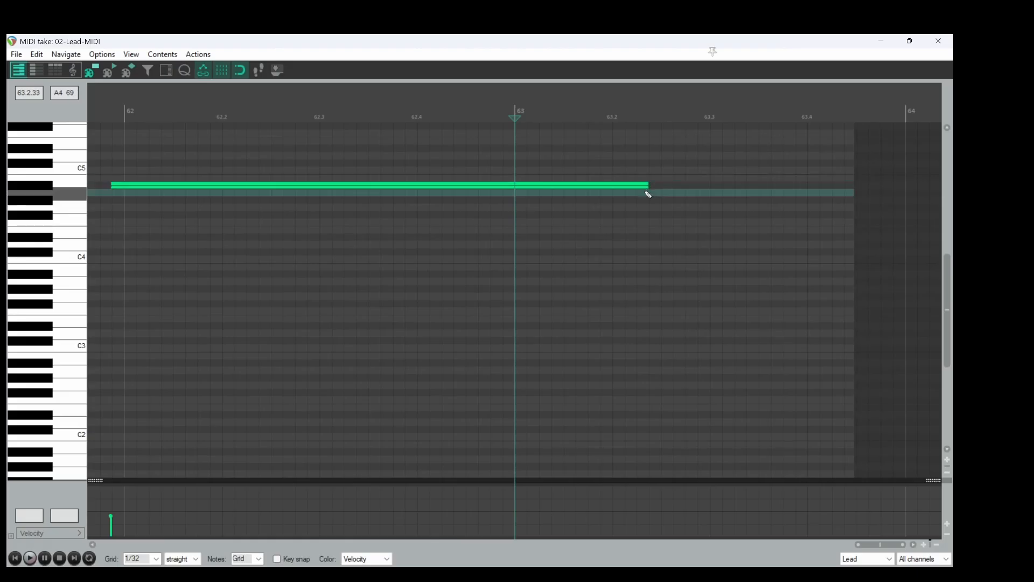
pyautogui.press('Escape')
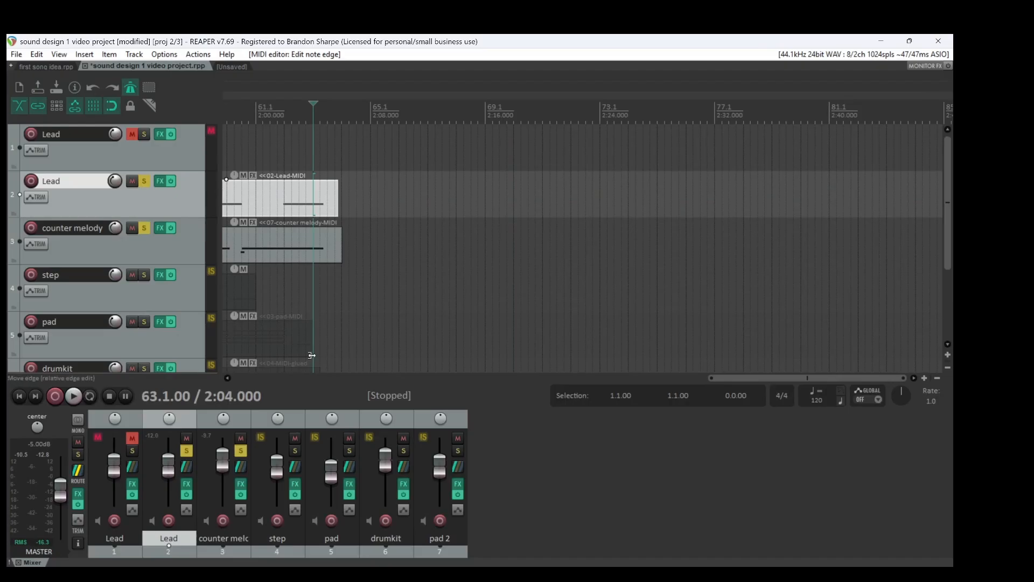
# - Compare where the last Lead and counter melody notes end, placing the edit cursor at 63.2.43
pyautogui.click(321, 241)
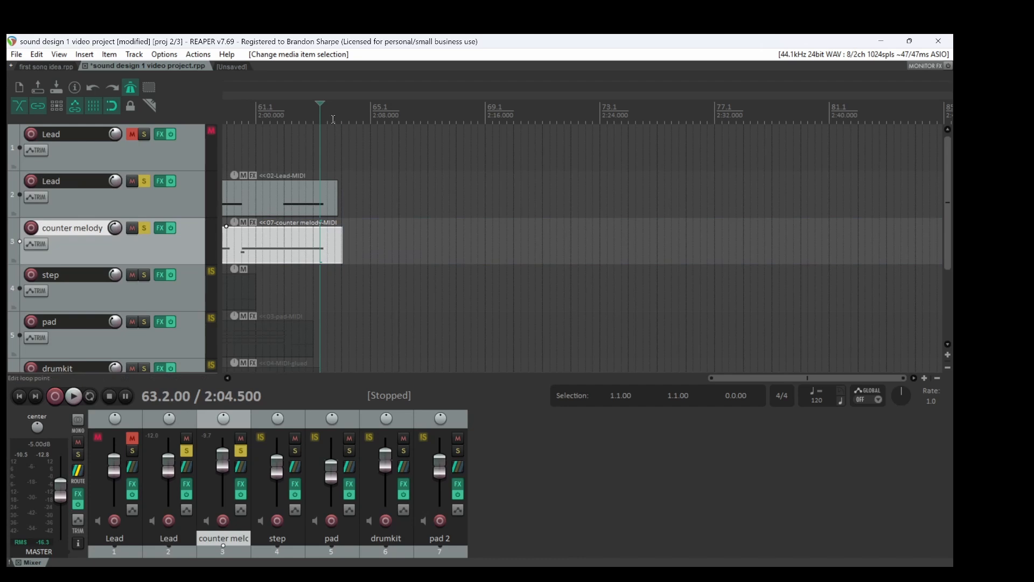
pyautogui.scroll(5, 327, 109)
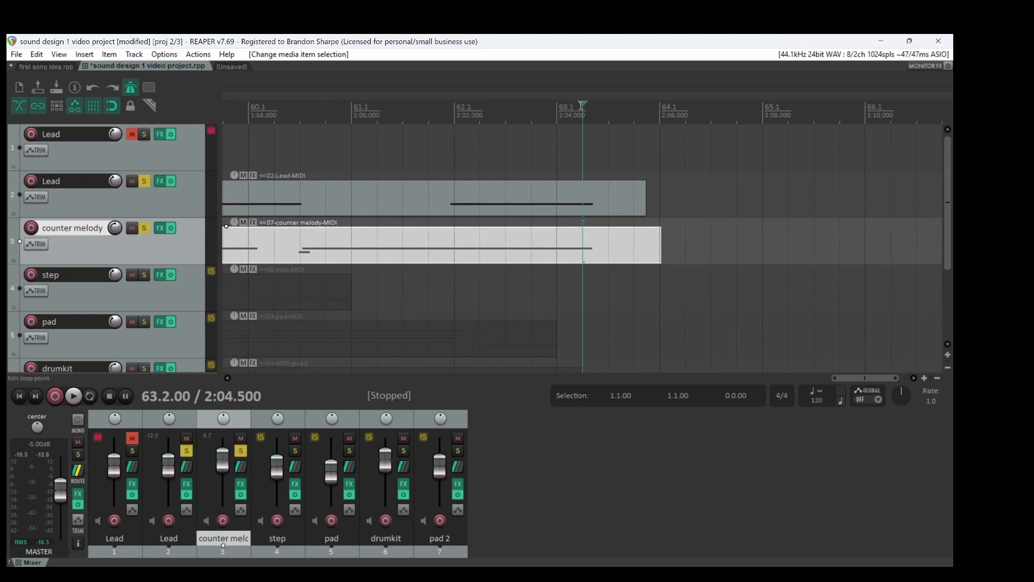
pyautogui.moveTo(585, 103); pyautogui.dragTo(596, 105)
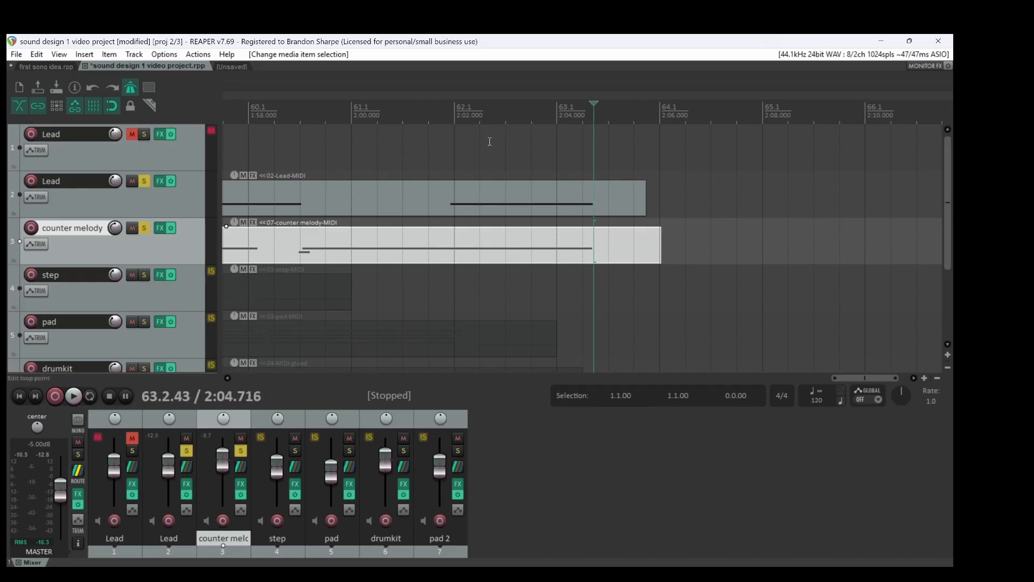
# - Play the soloed Lead and counter melody tracks from 61.3 through their final notes
pyautogui.click(401, 215)
pyautogui.press('space')
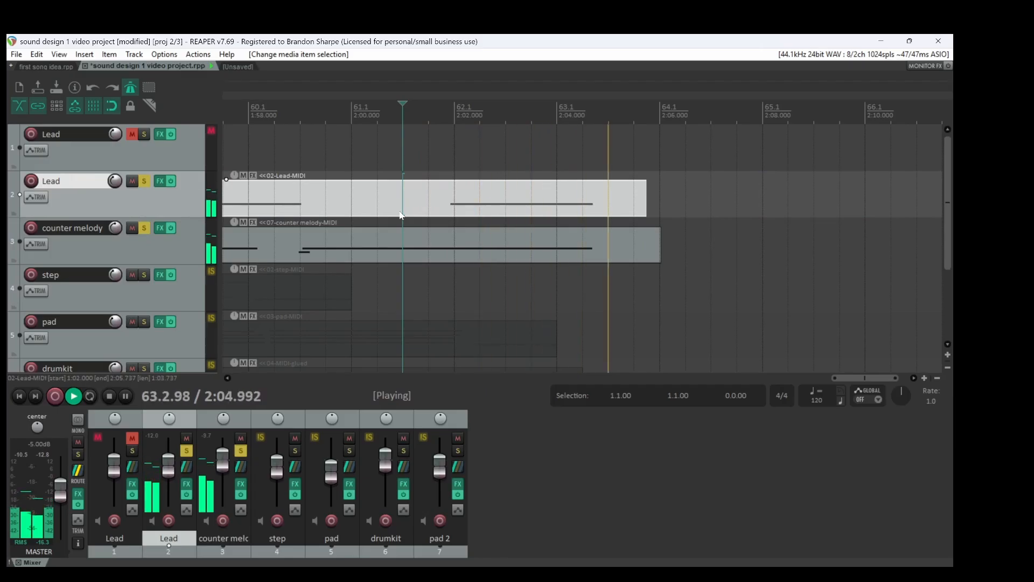
pyautogui.press('space')
pyautogui.press('space')
pyautogui.press('space')
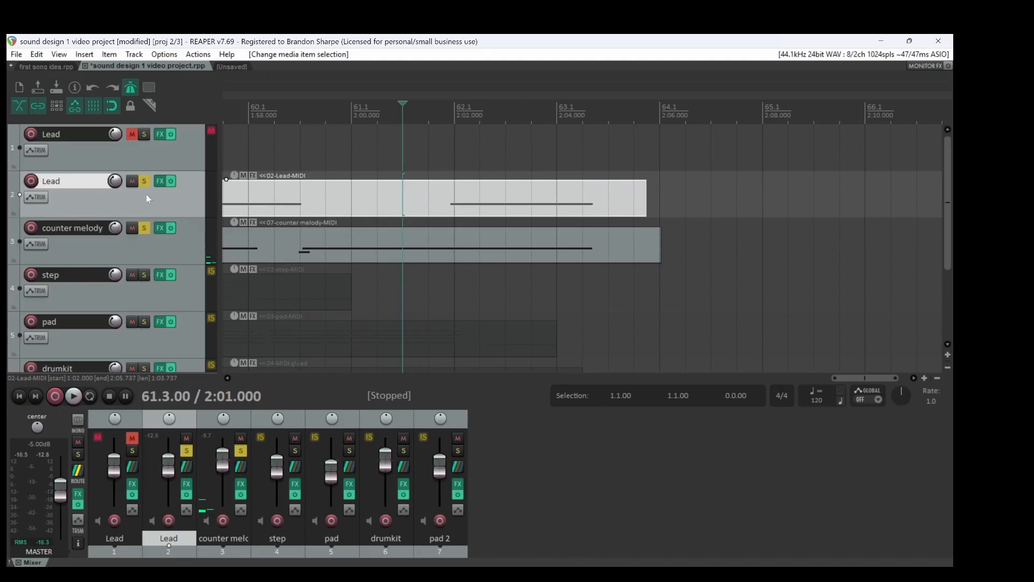
# - Unsolo the Lead and counter melody tracks and play the full mix from 60.1 into measure 63
pyautogui.click(145, 181)
pyautogui.click(146, 229)
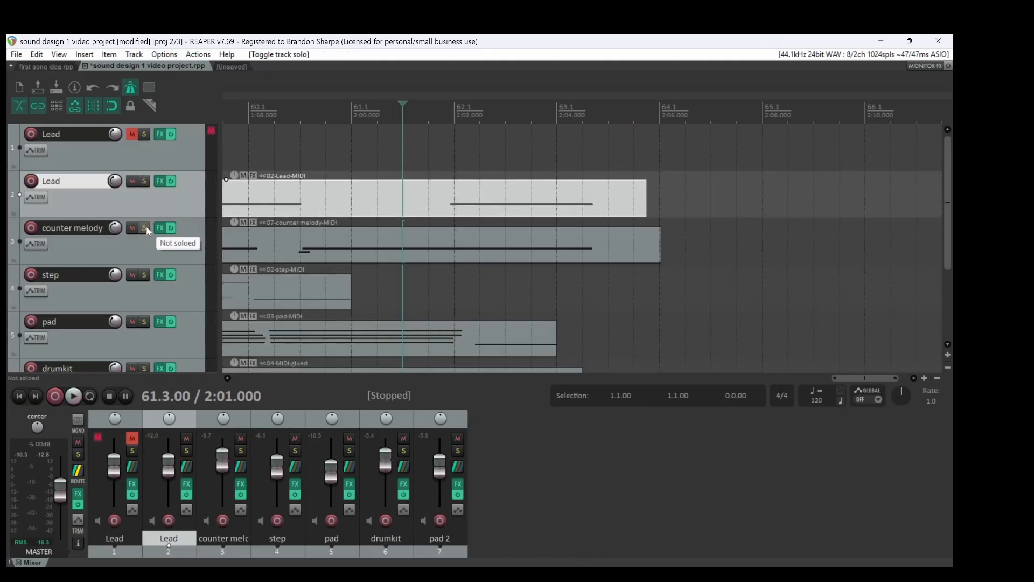
pyautogui.scroll(-8, 149, 232)
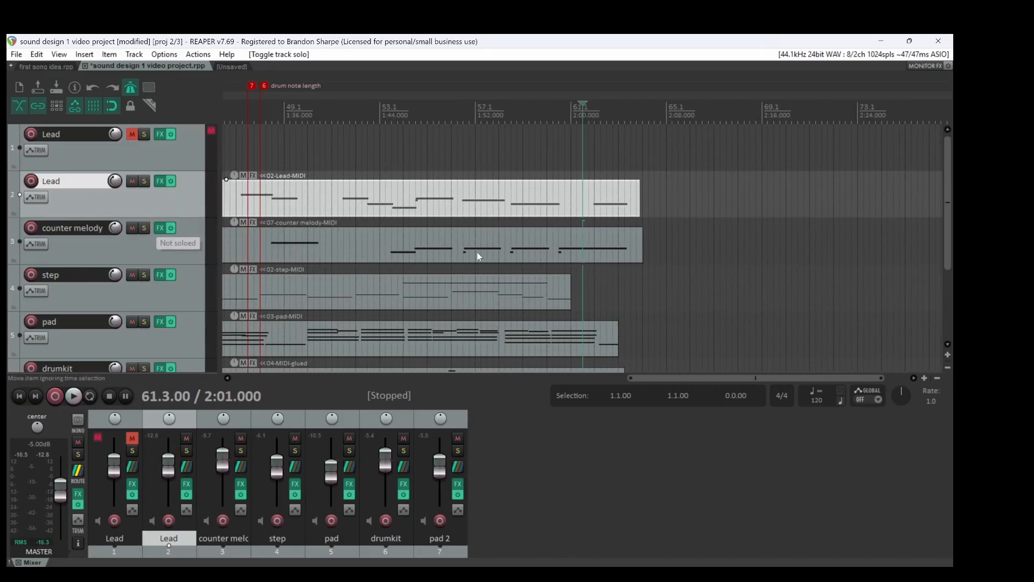
pyautogui.click(549, 221)
pyautogui.press('space')
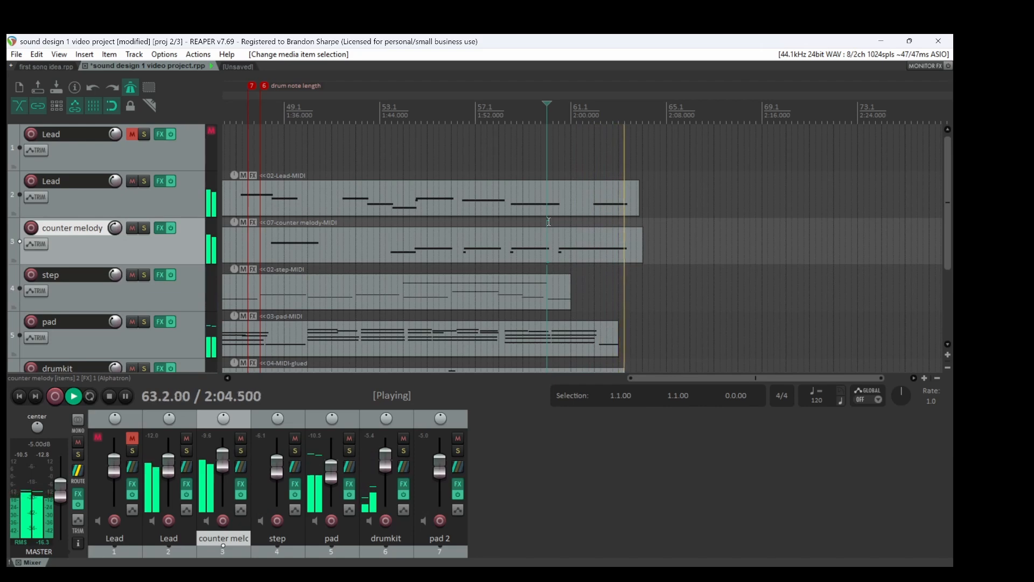
pyautogui.press('space')
# - Solo the pad and pad 2 tracks
pyautogui.scroll(-6, 549, 221)
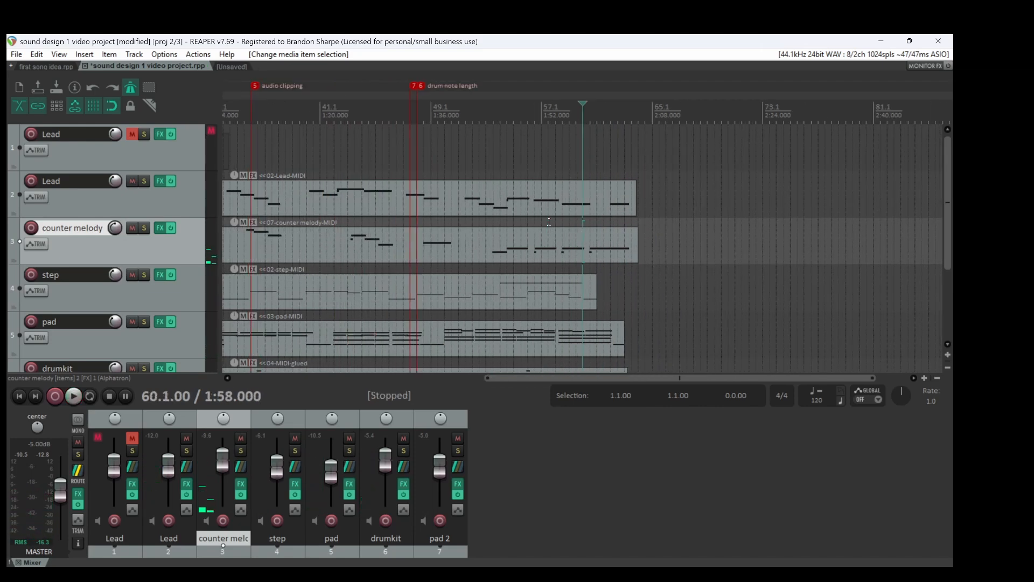
pyautogui.scroll(-2, 549, 221)
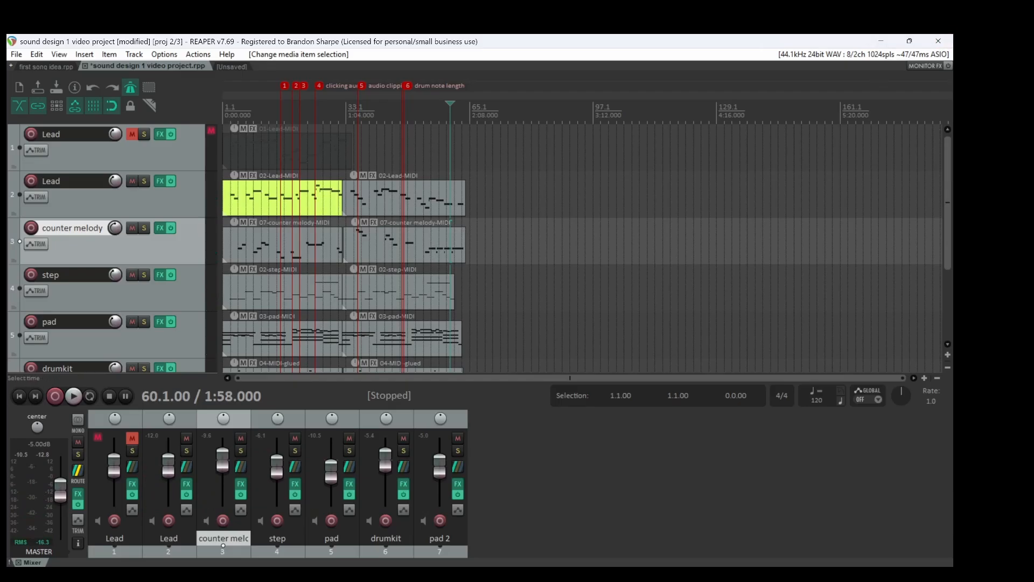
pyautogui.moveTo(948, 174); pyautogui.dragTo(943, 244)
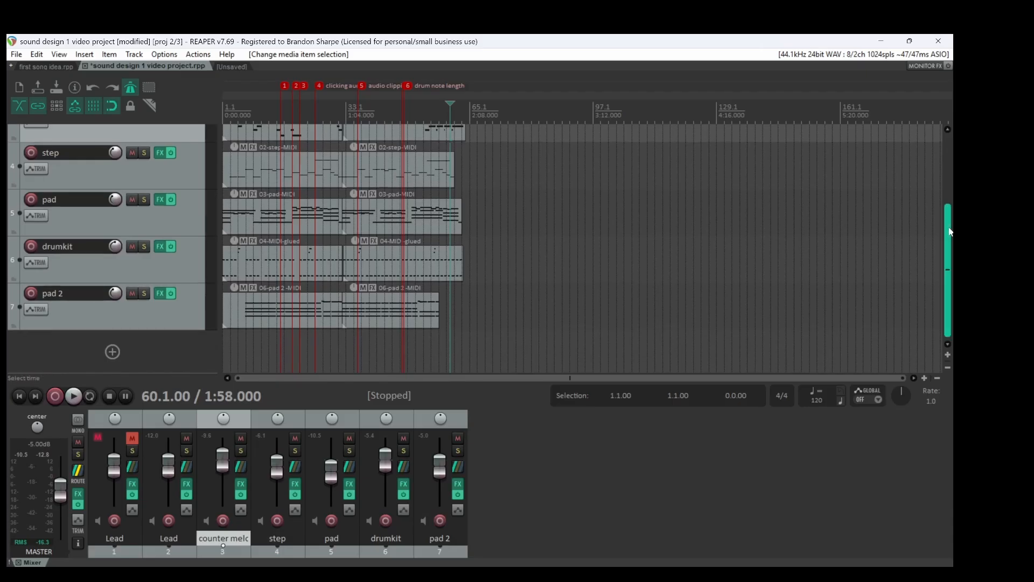
pyautogui.scroll(2, 925, 179)
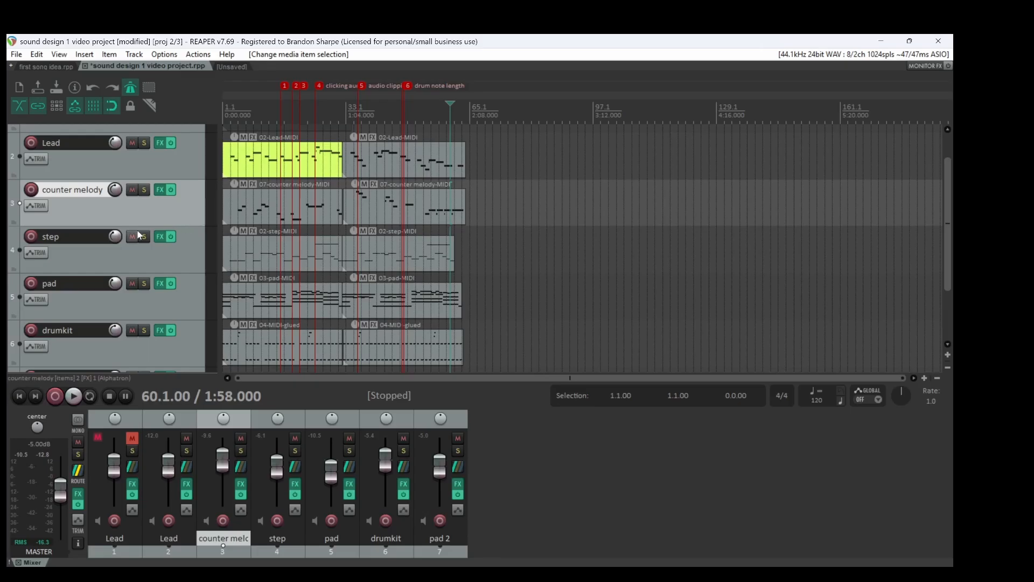
pyautogui.click(145, 284)
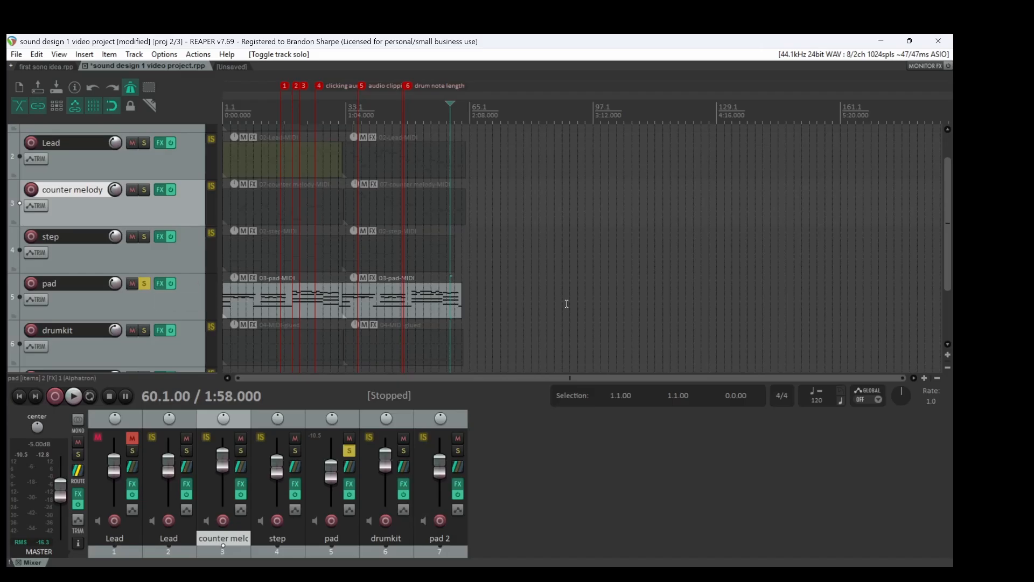
pyautogui.scroll(-3, 948, 212)
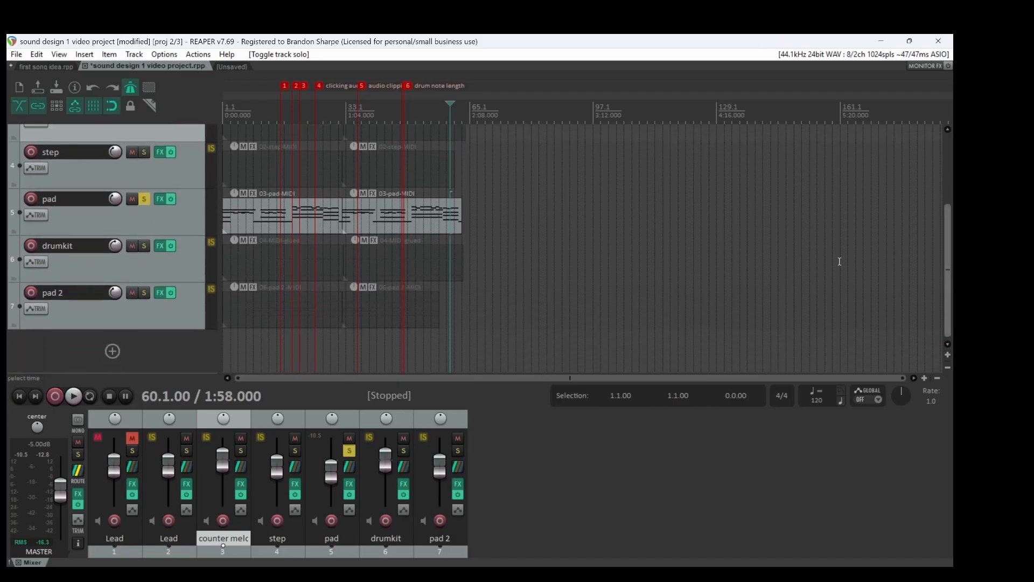
pyautogui.click(145, 292)
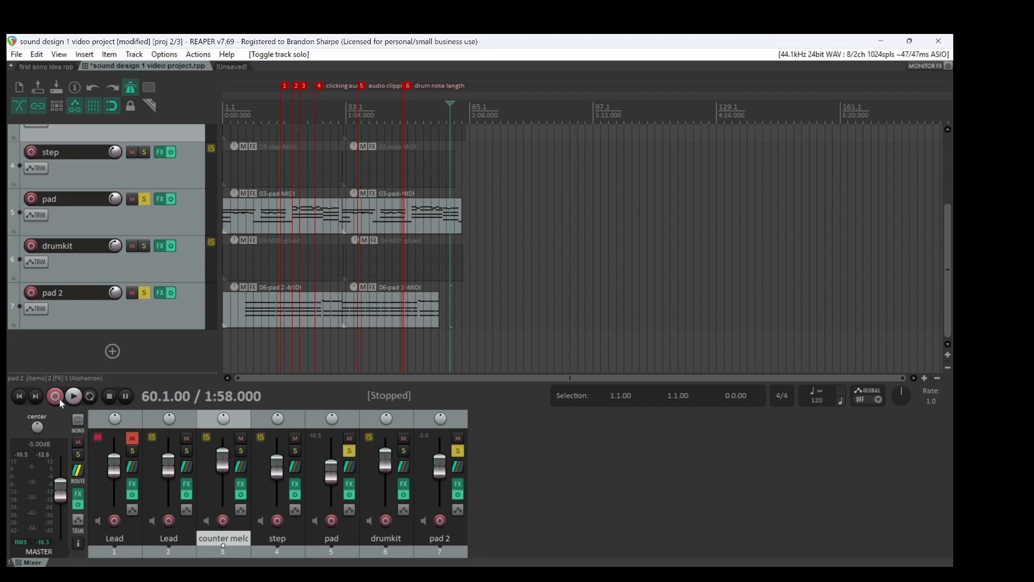
# - Play the soloed pad and pad 2 tracks from the start of the project into measure 16
pyautogui.click(19, 399)
pyautogui.press('space')
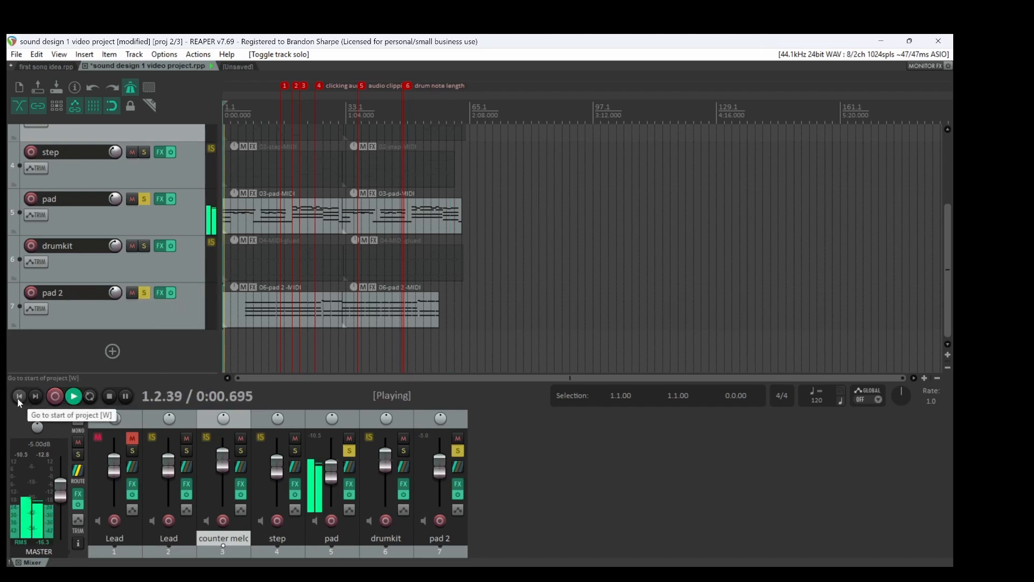
pyautogui.scroll(13, 19, 402)
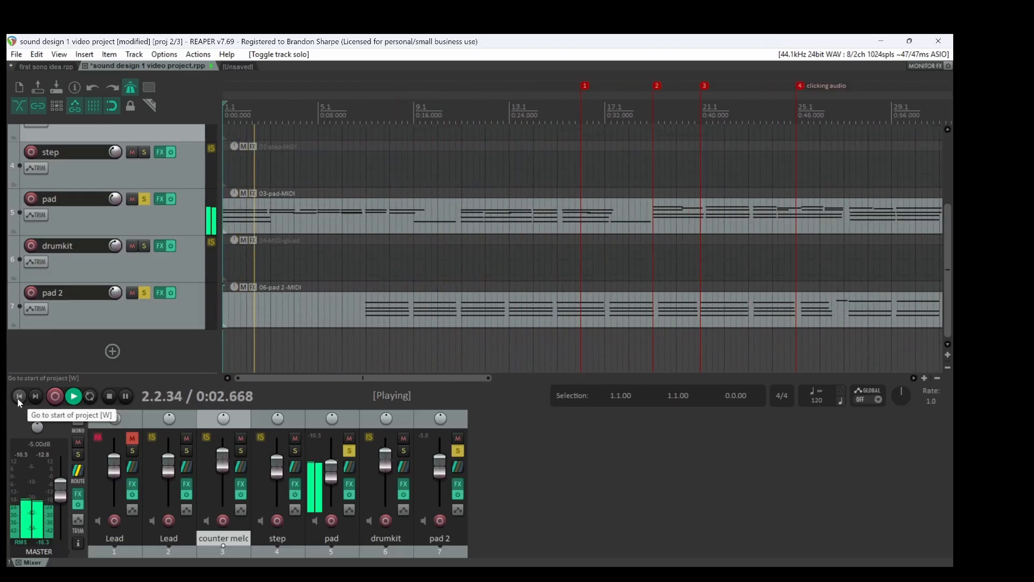
pyautogui.scroll(4, 18, 402)
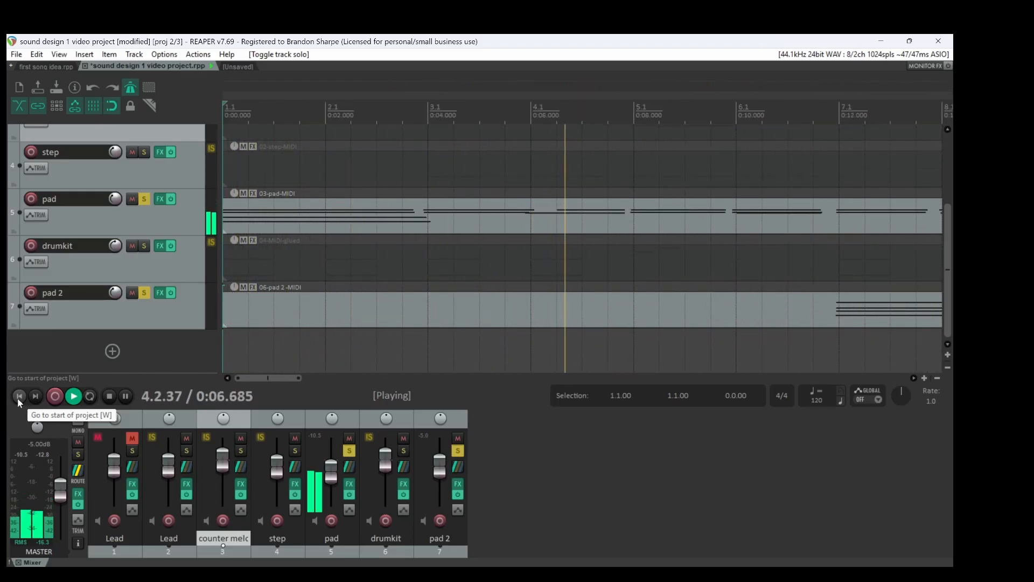
pyautogui.scroll(-4, 18, 402)
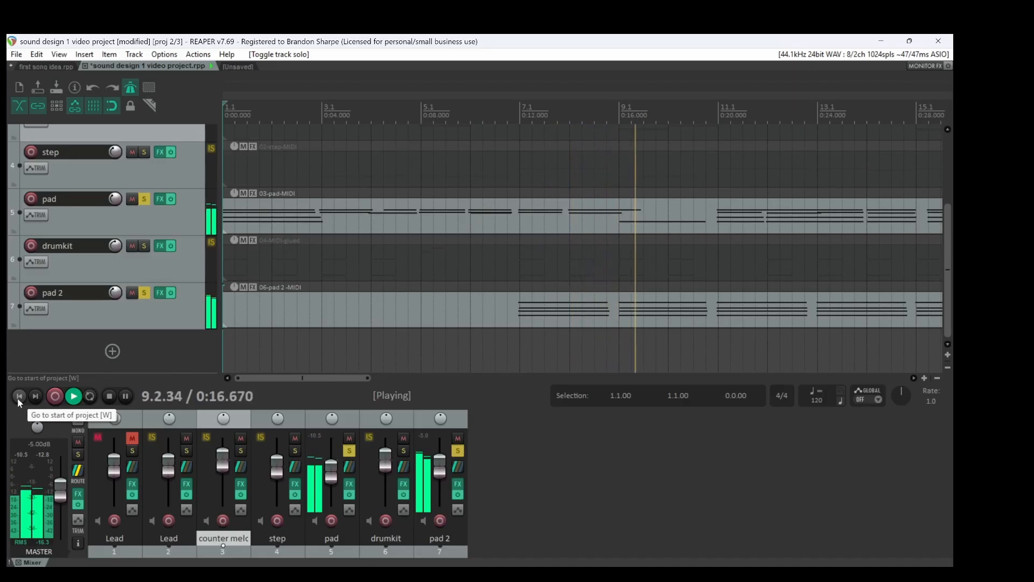
pyautogui.scroll(-1, 19, 403)
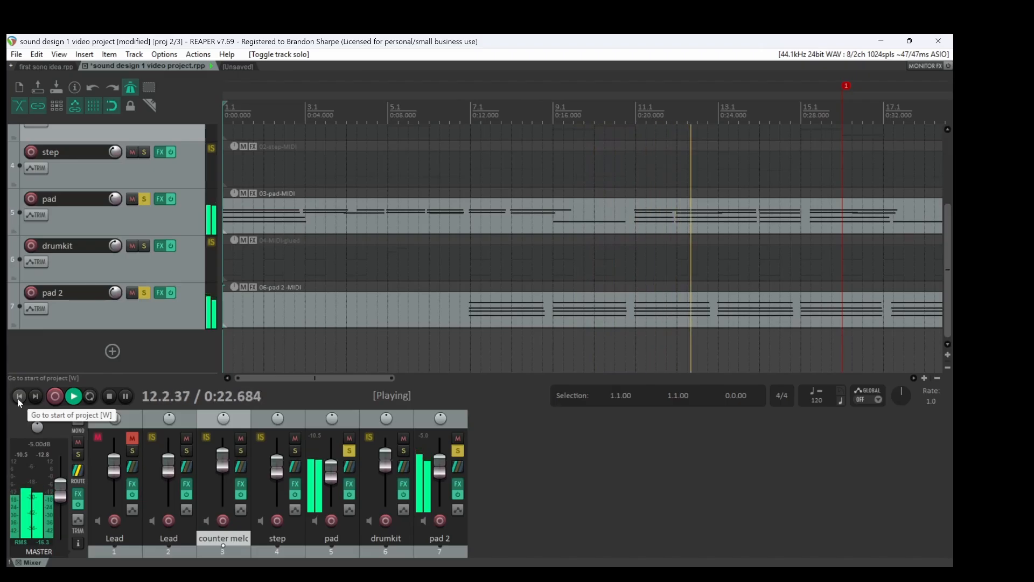
pyautogui.scroll(-1, 19, 403)
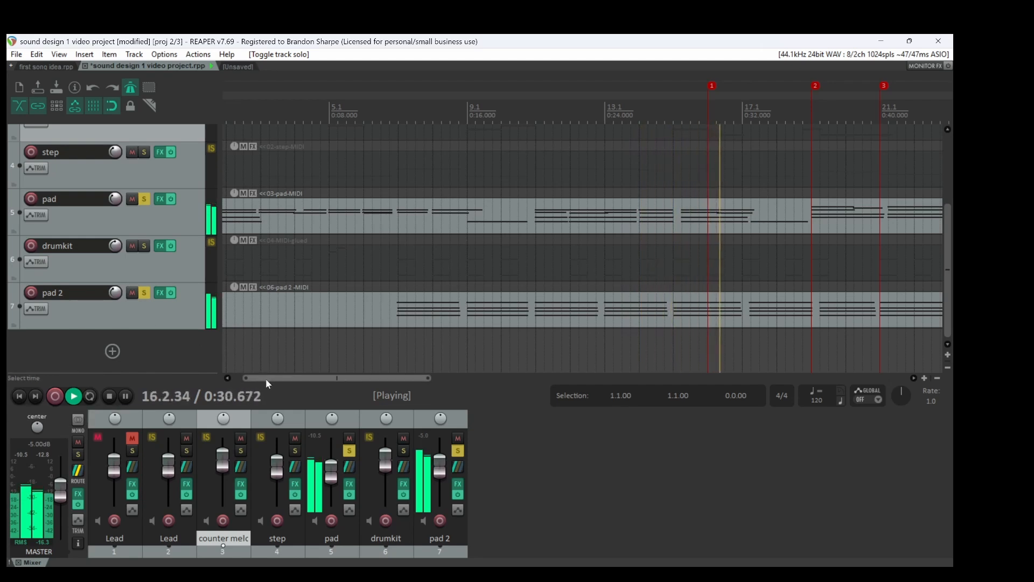
# - Follow the playback of the soloed pad and pad 2 tracks from measure 16 into measure 58
pyautogui.moveTo(266, 379); pyautogui.dragTo(445, 423)
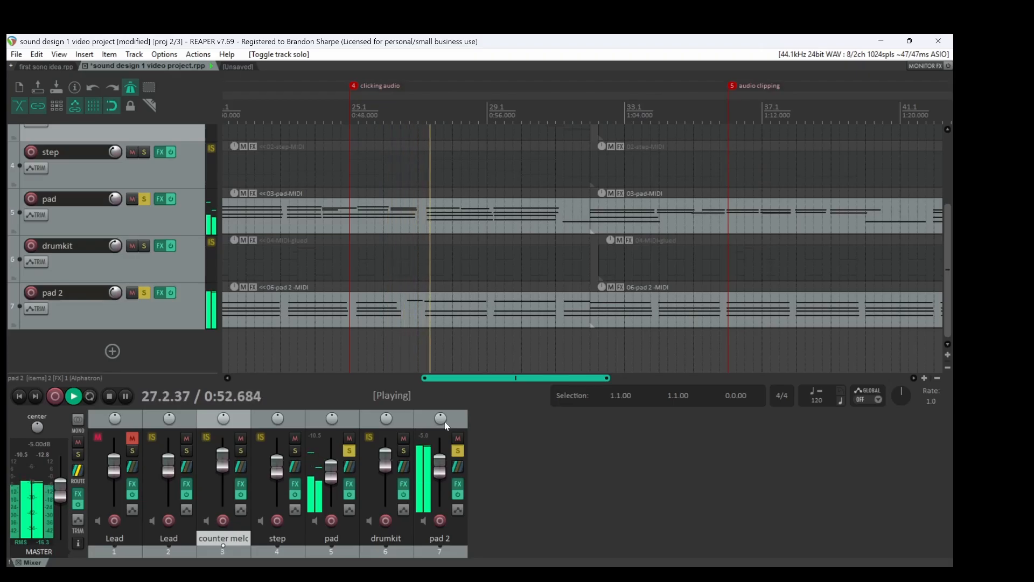
pyautogui.moveTo(445, 421); pyautogui.dragTo(496, 411)
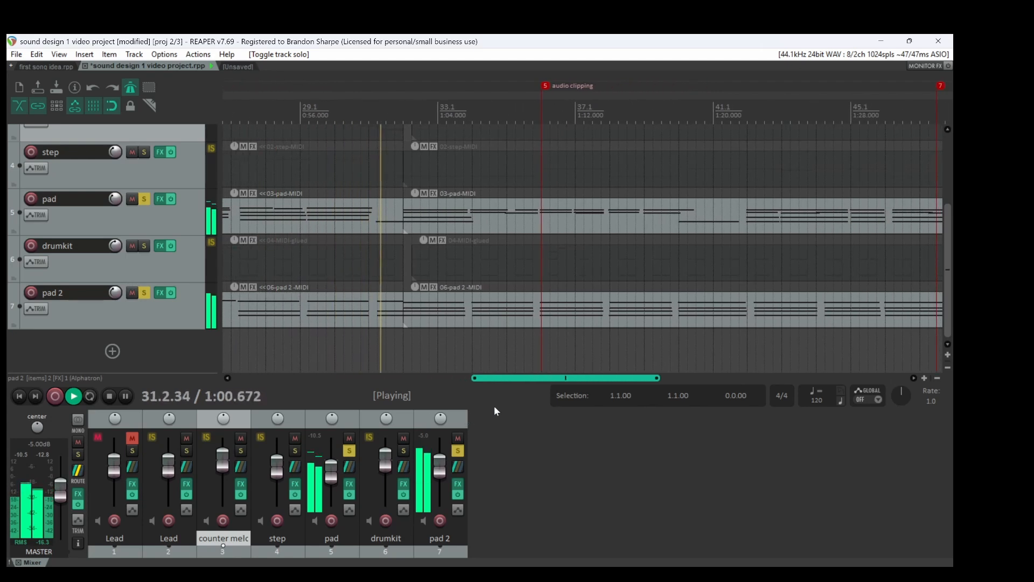
pyautogui.moveTo(493, 406); pyautogui.dragTo(507, 402)
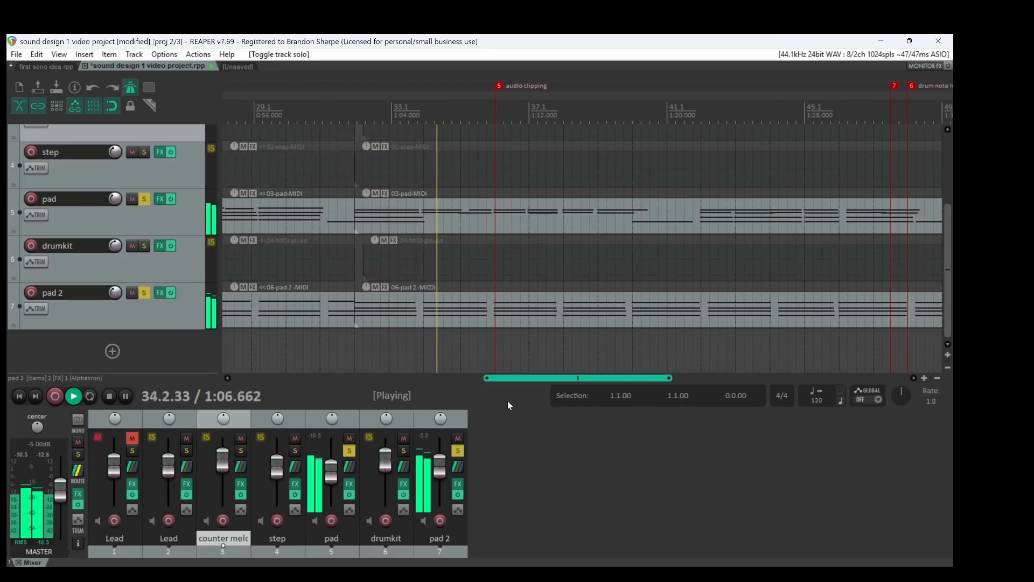
pyautogui.moveTo(507, 405); pyautogui.dragTo(543, 393)
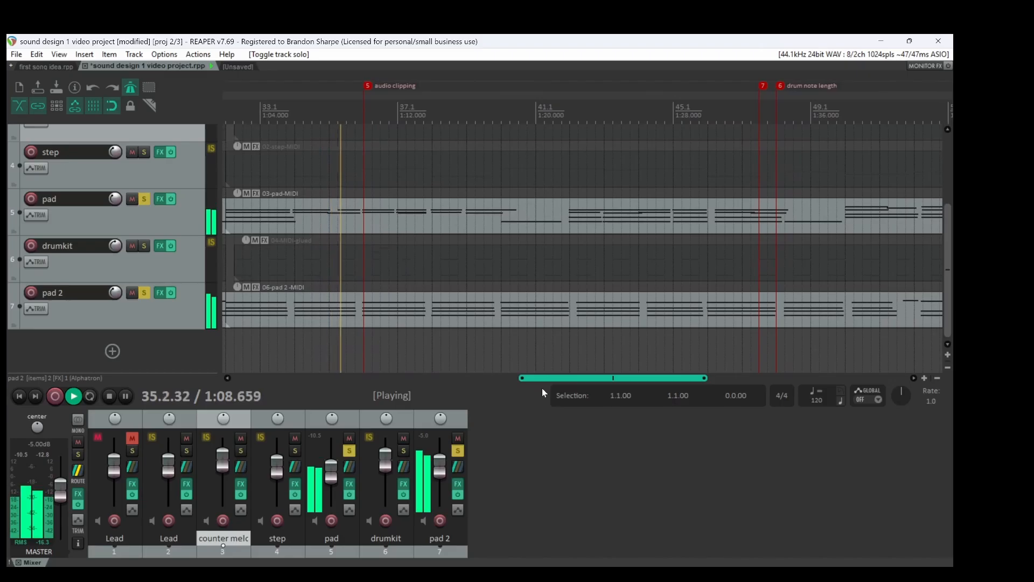
pyautogui.moveTo(543, 388); pyautogui.dragTo(554, 381)
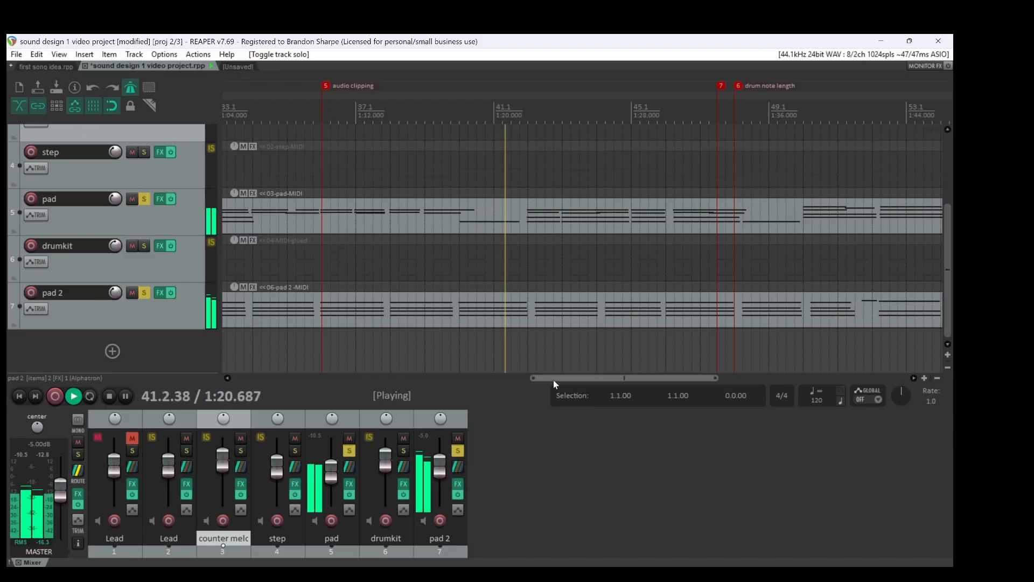
pyautogui.moveTo(551, 379); pyautogui.dragTo(657, 366)
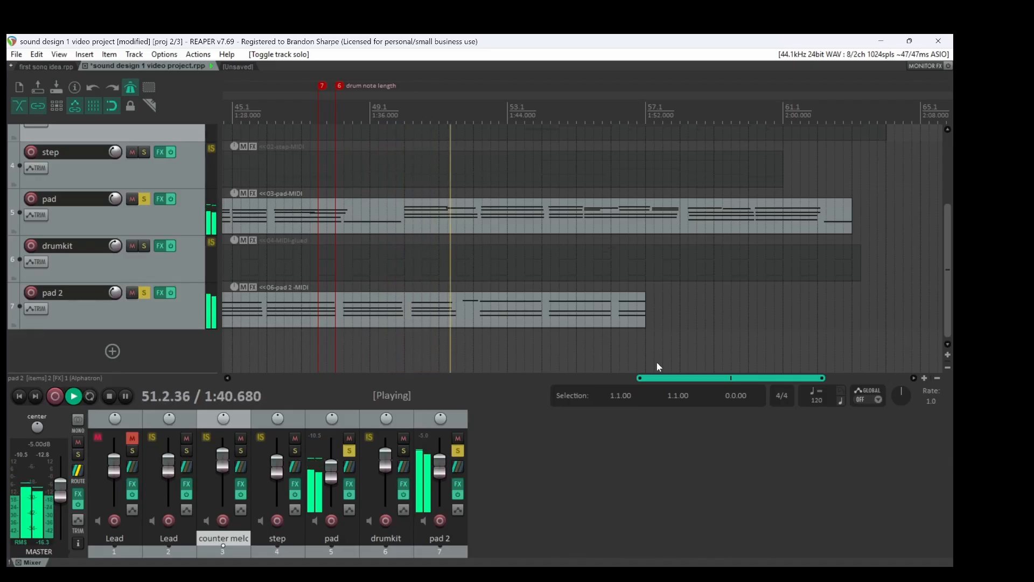
pyautogui.moveTo(658, 363); pyautogui.dragTo(696, 368)
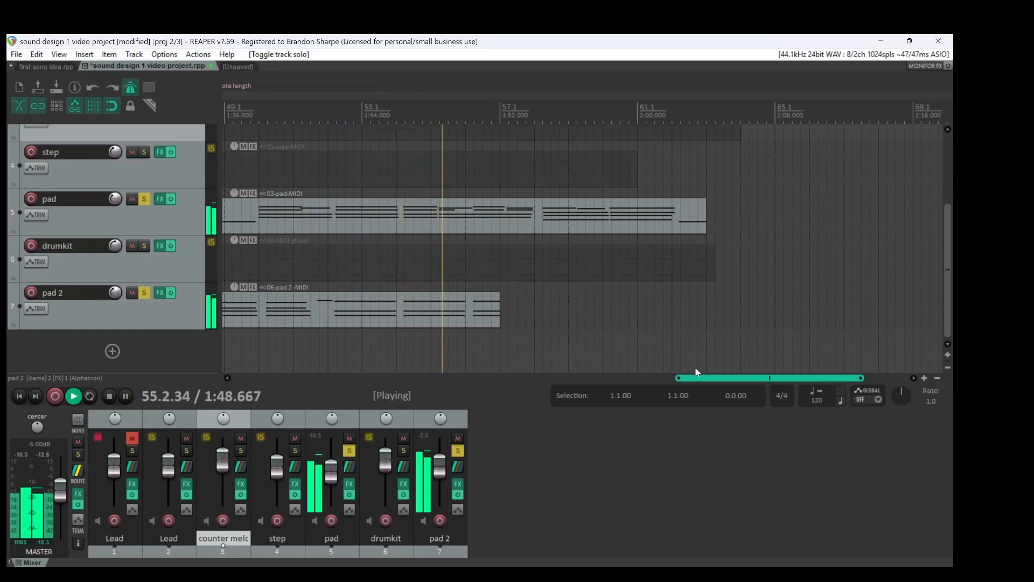
pyautogui.moveTo(696, 372); pyautogui.dragTo(710, 375)
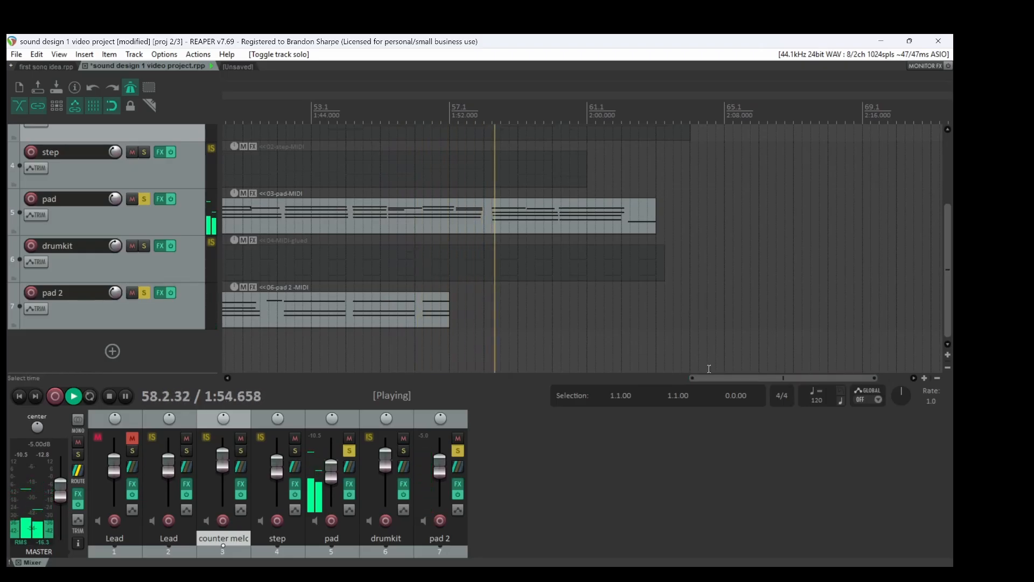
# - Extend the second pad 2 item to end level with the pad item at measure 63, and stop playback
pyautogui.moveTo(450, 325); pyautogui.dragTo(657, 287)
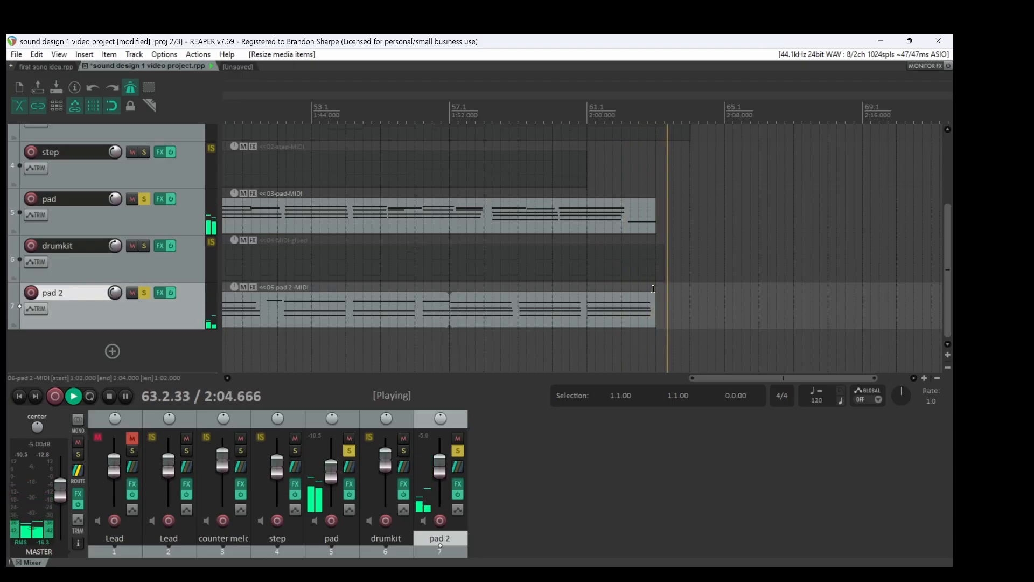
pyautogui.press('space')
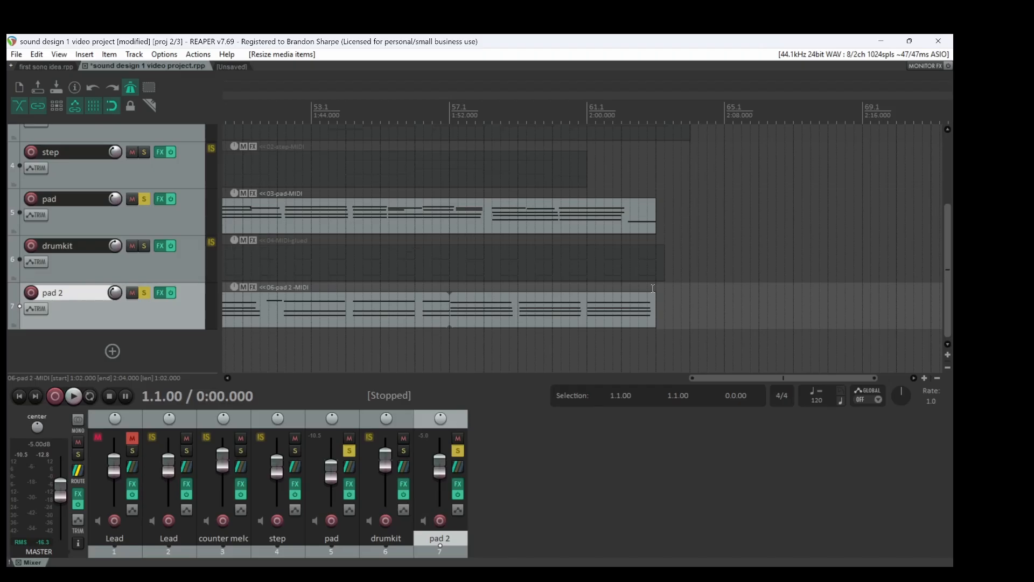
pyautogui.press('space')
pyautogui.press('space')
pyautogui.scroll(-6, 653, 288)
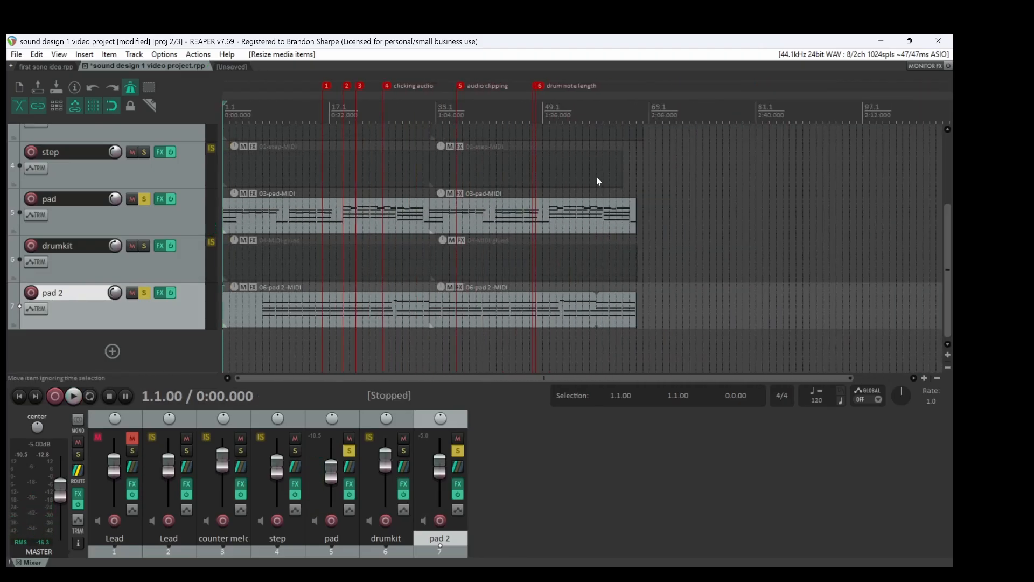
# - Unsolo the pad and pad 2 tracks and play the full mix from 50.1 into measure 63
pyautogui.click(553, 310)
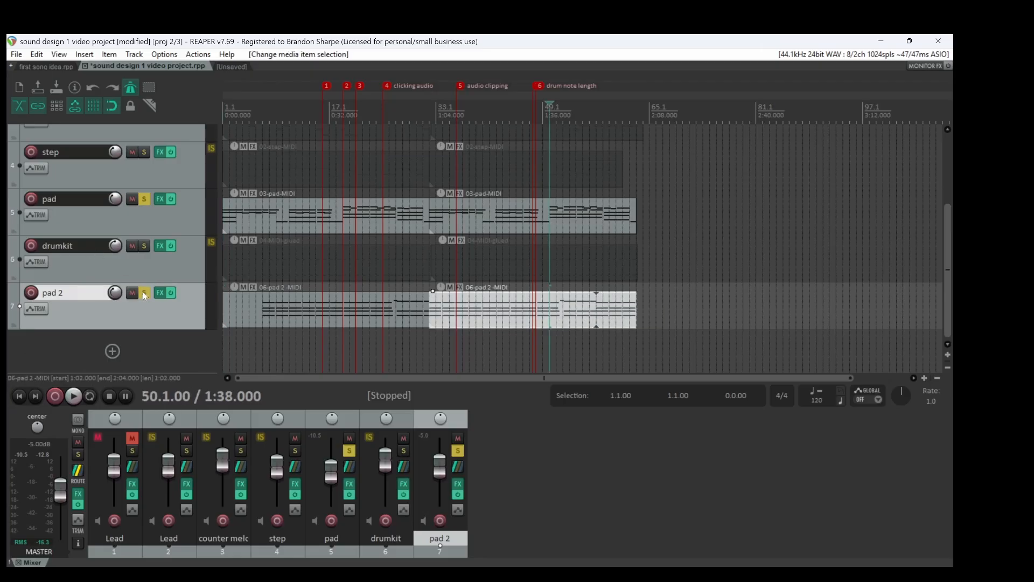
pyautogui.click(144, 293)
pyautogui.click(144, 199)
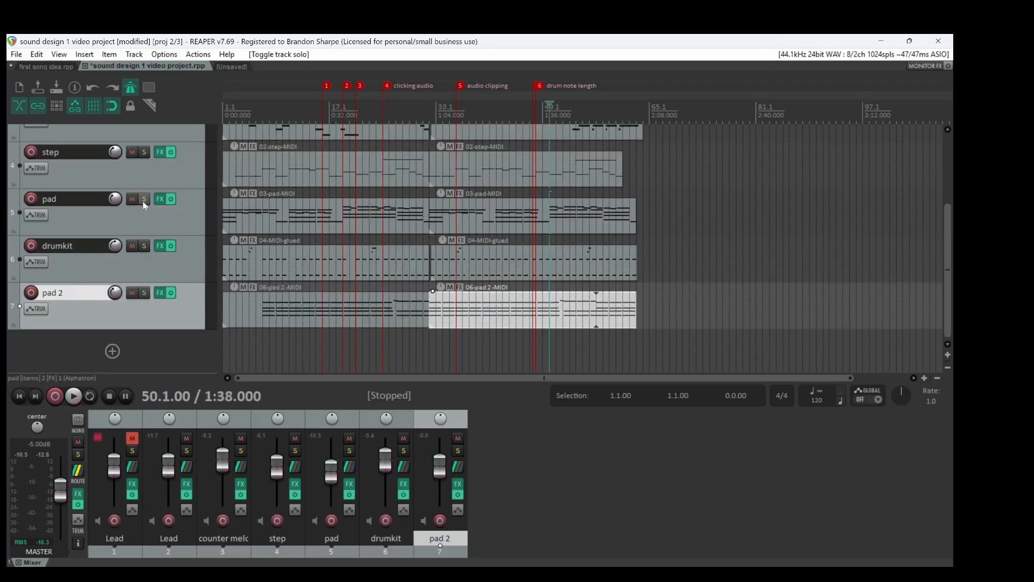
pyautogui.press('space')
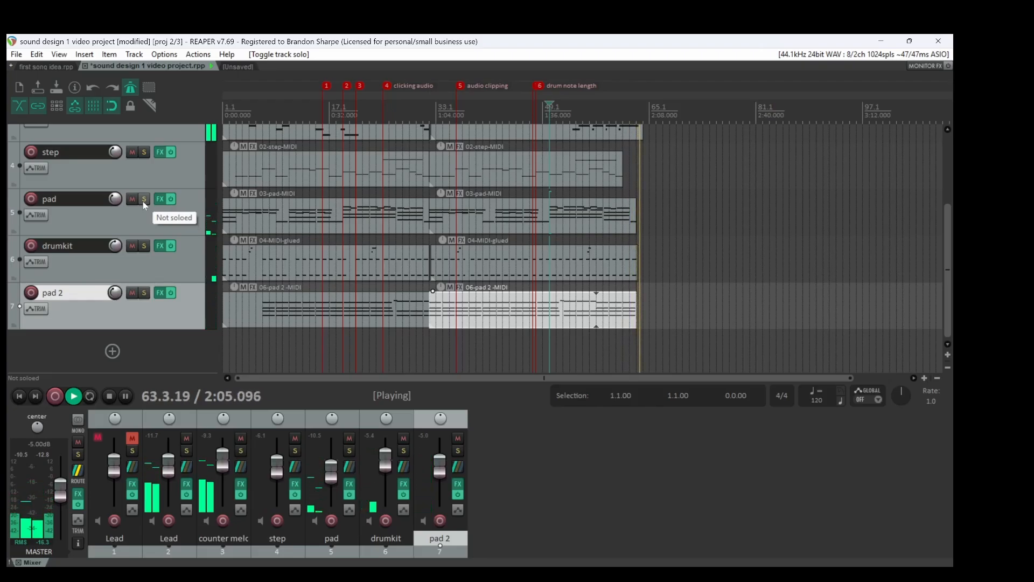
pyautogui.press('space')
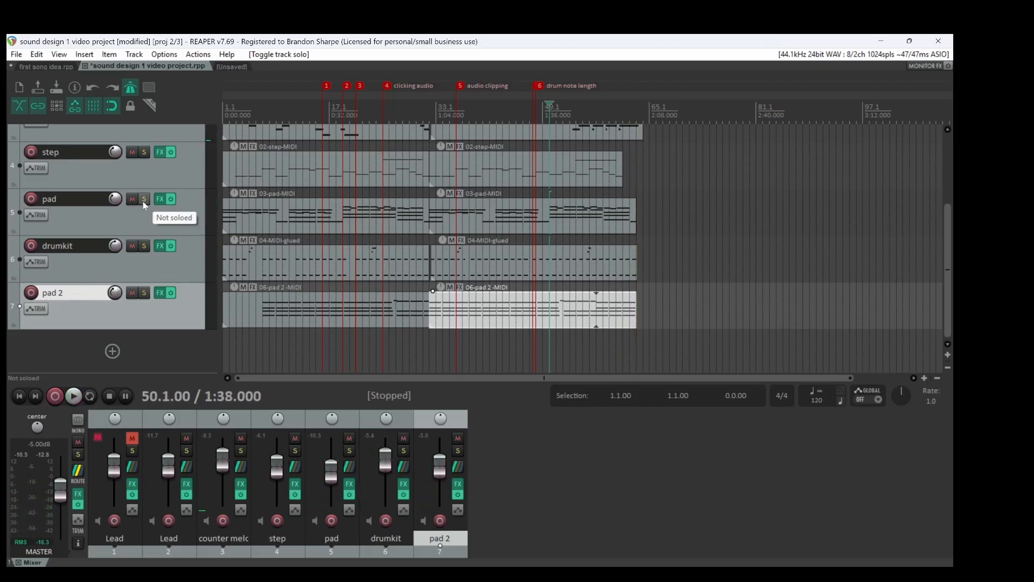
pyautogui.press('space')
pyautogui.press('space')
# - Examine where the items end on each track and try resizing the end of the second step item
pyautogui.moveTo(951, 244); pyautogui.dragTo(943, 200)
pyautogui.scroll(-1, 774, 169)
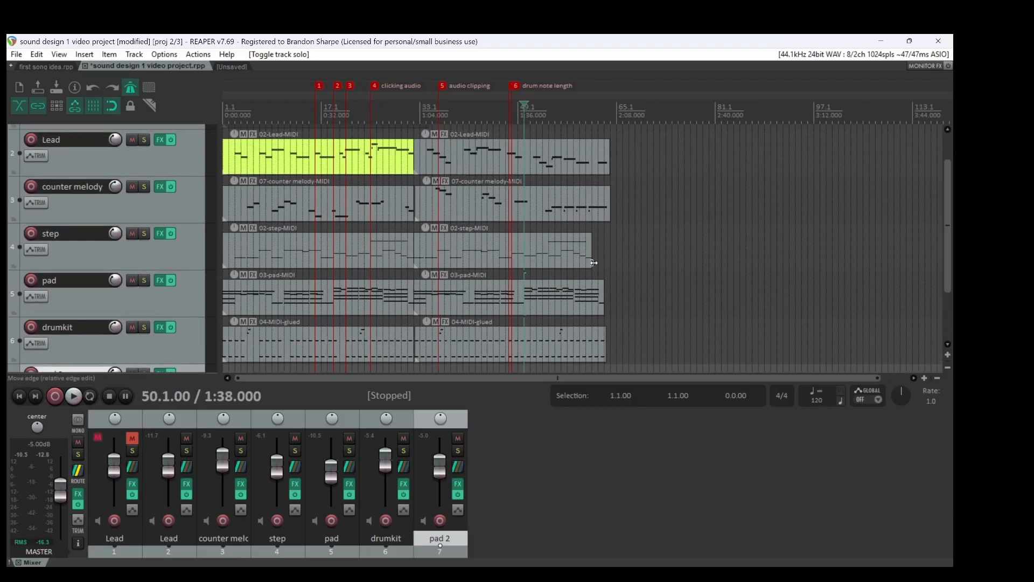
pyautogui.scroll(4, 593, 263)
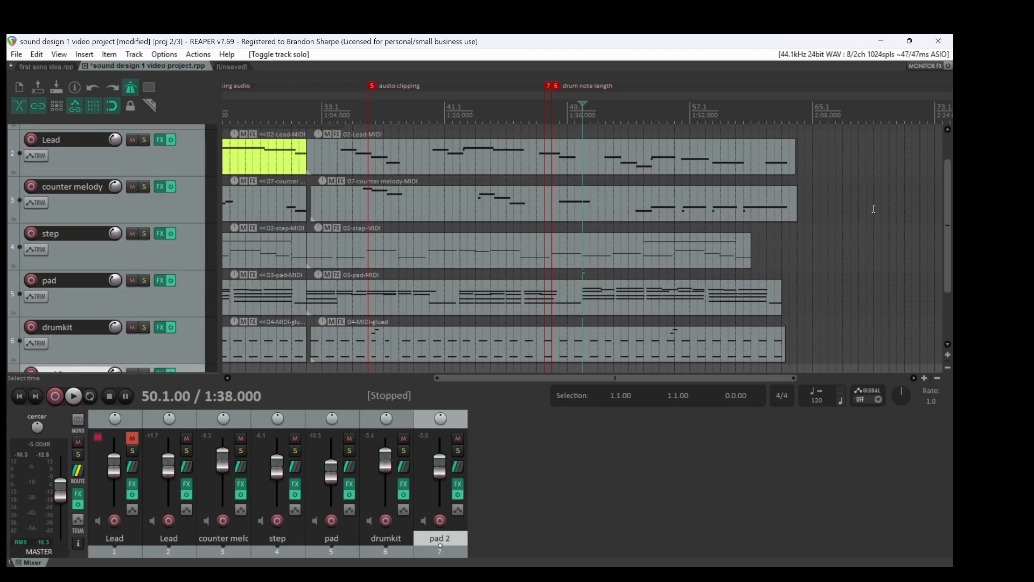
pyautogui.moveTo(949, 238); pyautogui.dragTo(950, 337)
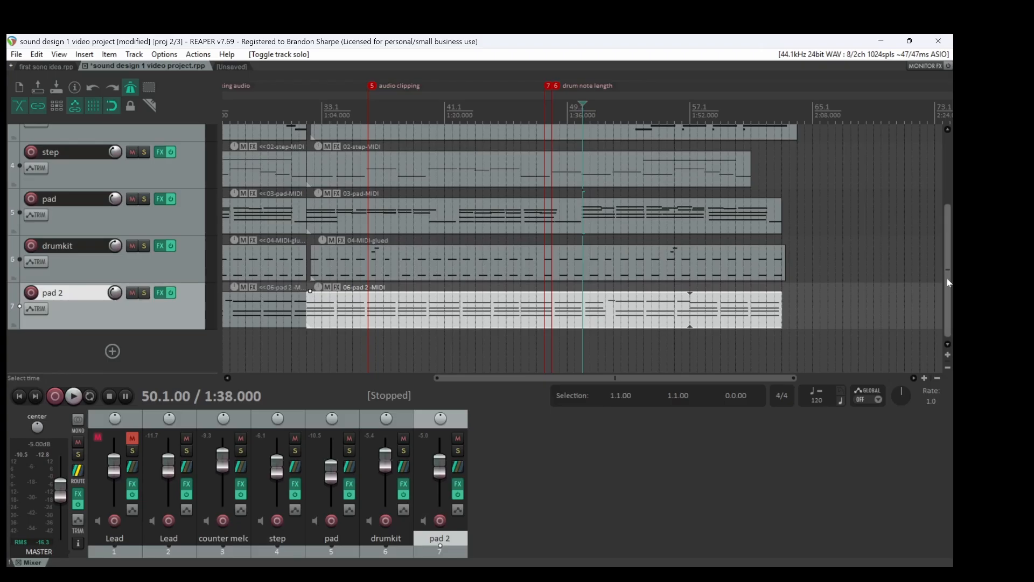
pyautogui.scroll(1, 949, 253)
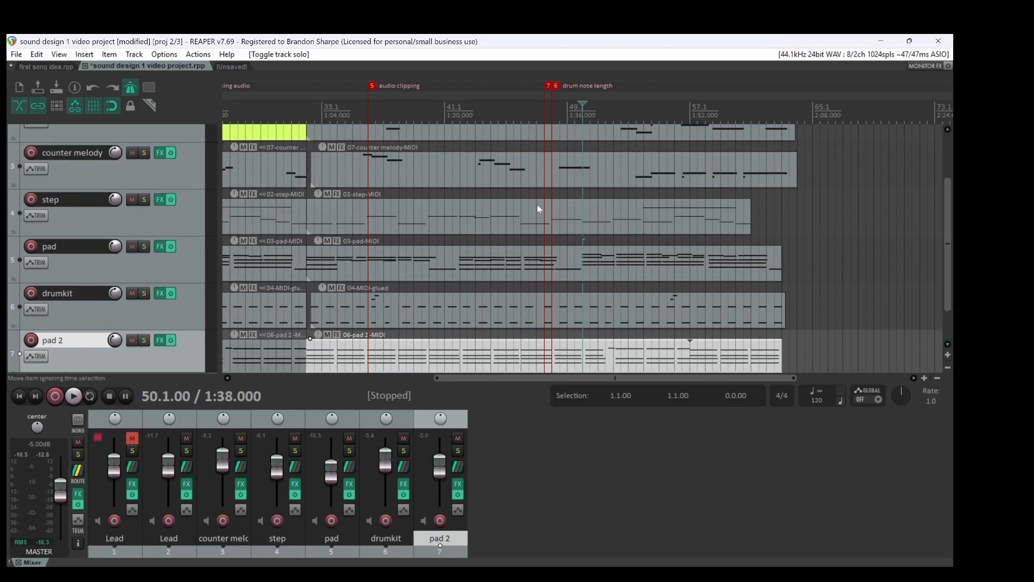
pyautogui.click(637, 214)
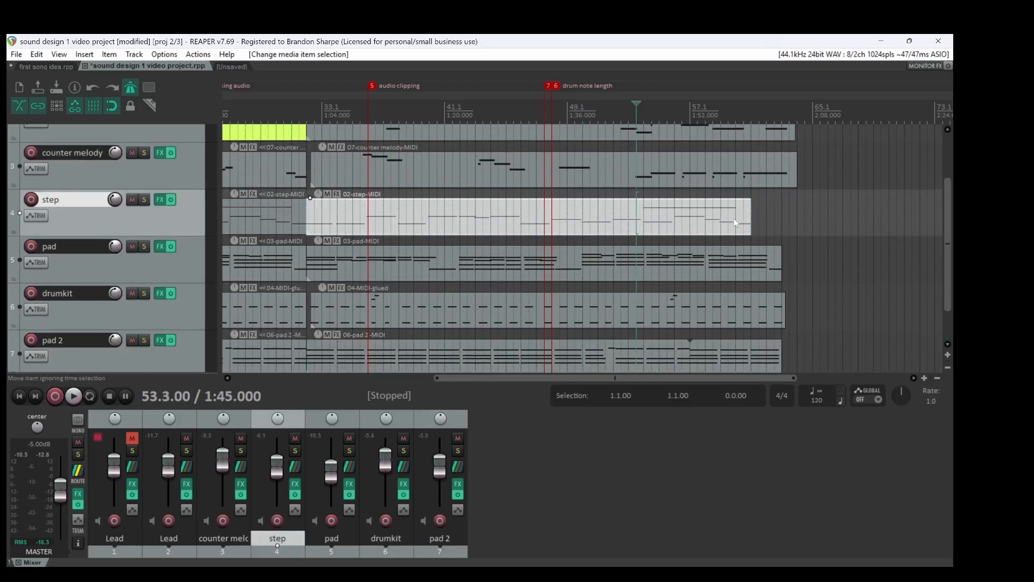
pyautogui.moveTo(751, 213)
pyautogui.mouseDown()
pyautogui.moveTo(820, 210)
pyautogui.moveTo(752, 219)
pyautogui.mouseUp()
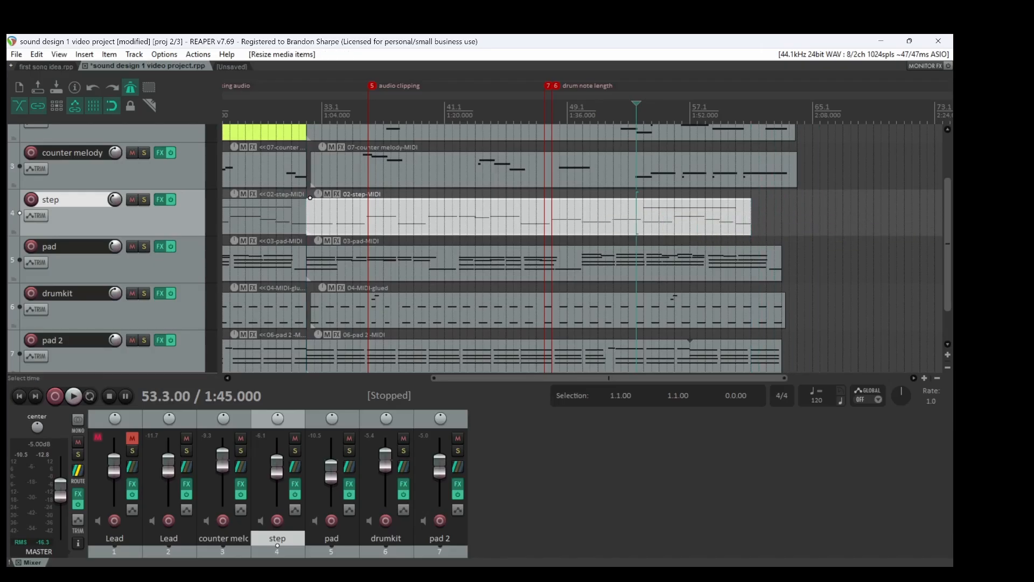
pyautogui.scroll(2, 923, 151)
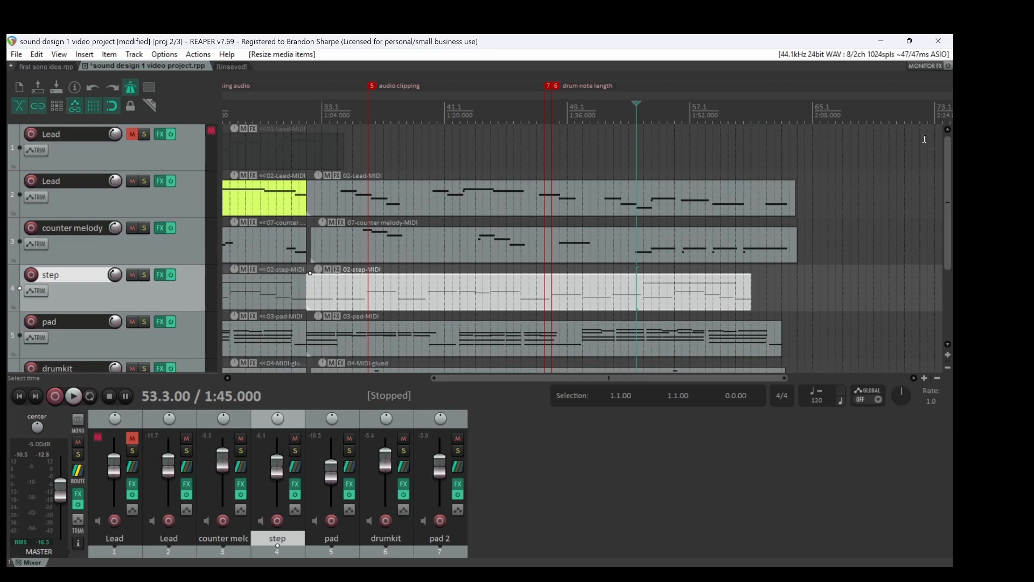
pyautogui.scroll(-8, 925, 139)
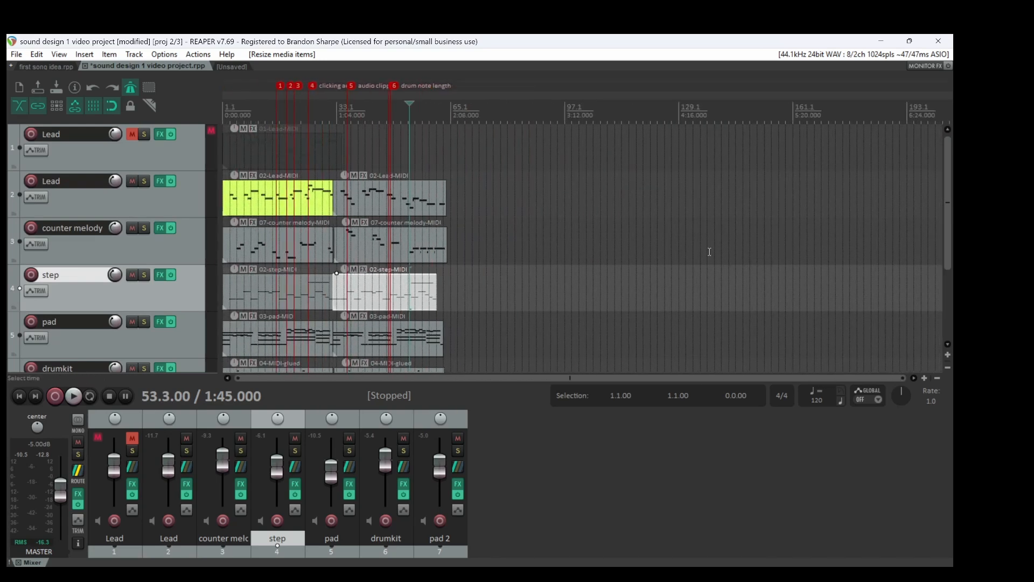
# - Return the edit cursor to the start of the project and save the project
pyautogui.click(19, 397)
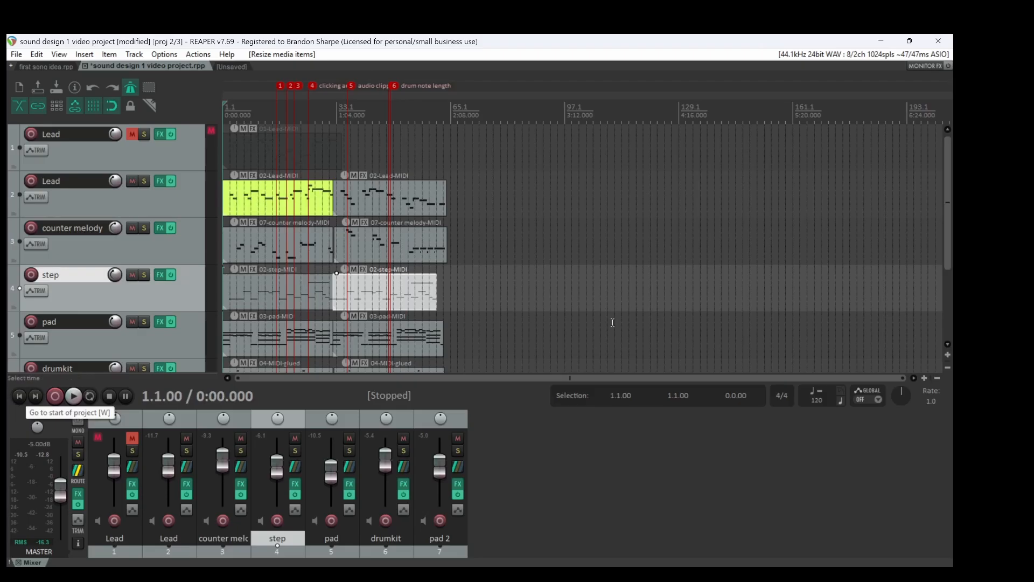
pyautogui.moveTo(949, 172)
pyautogui.mouseDown()
pyautogui.moveTo(949, 242)
pyautogui.moveTo(949, 171)
pyautogui.mouseUp()
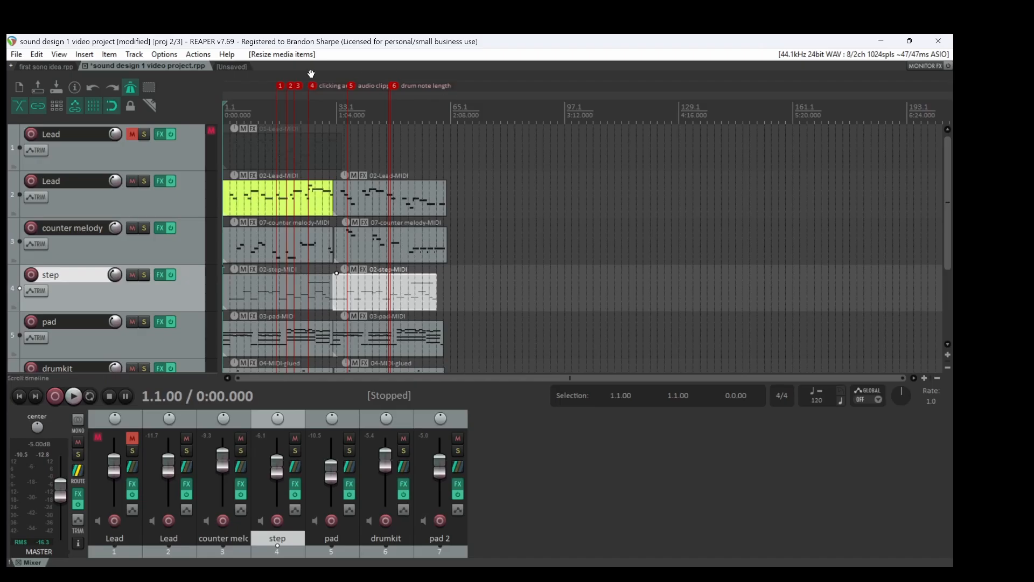
pyautogui.click(12, 55)
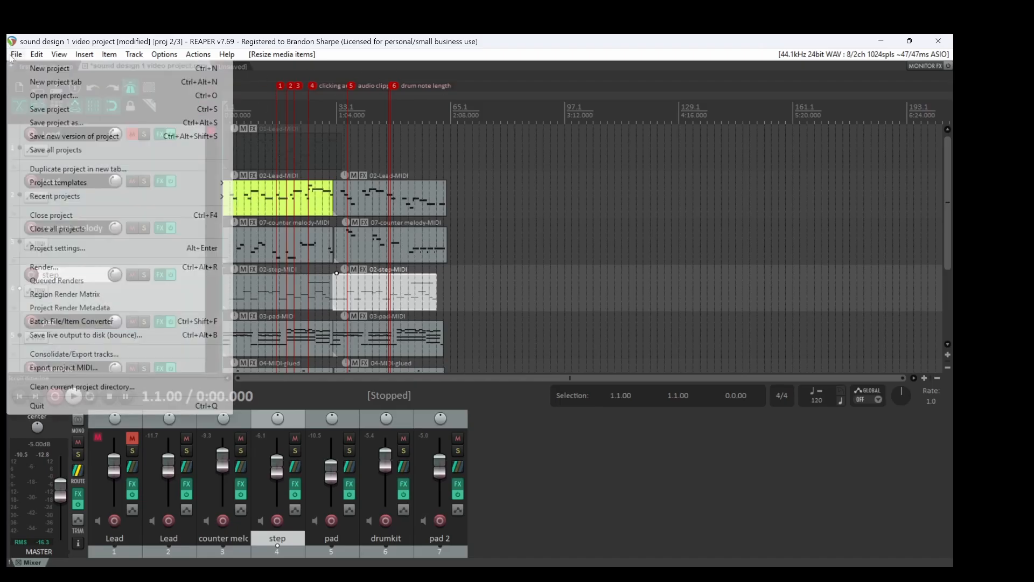
pyautogui.click(63, 109)
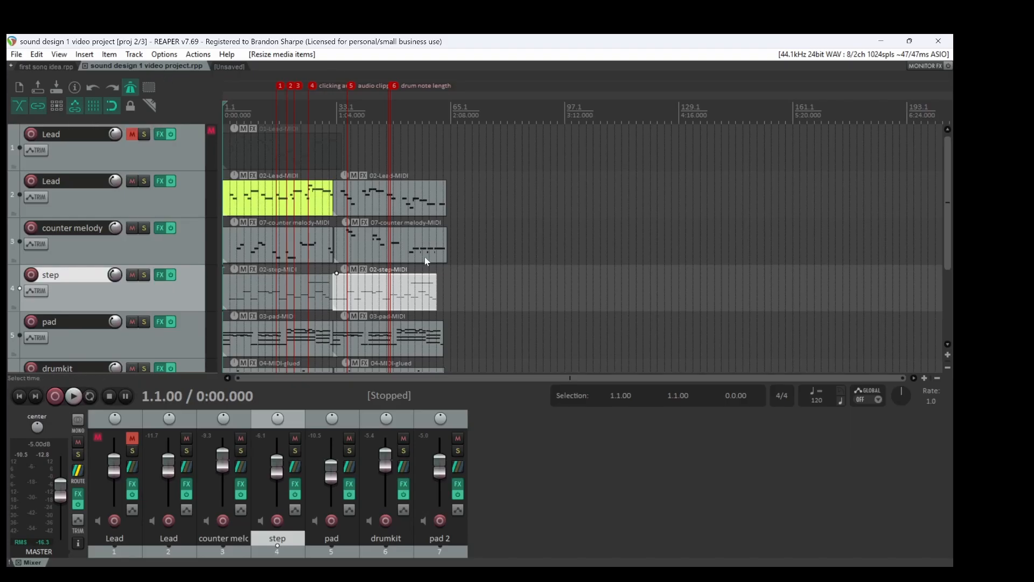
# - Remove marker 6 ("drum note length") and the neighbouring marker 7 from the timeline
pyautogui.click(394, 86)
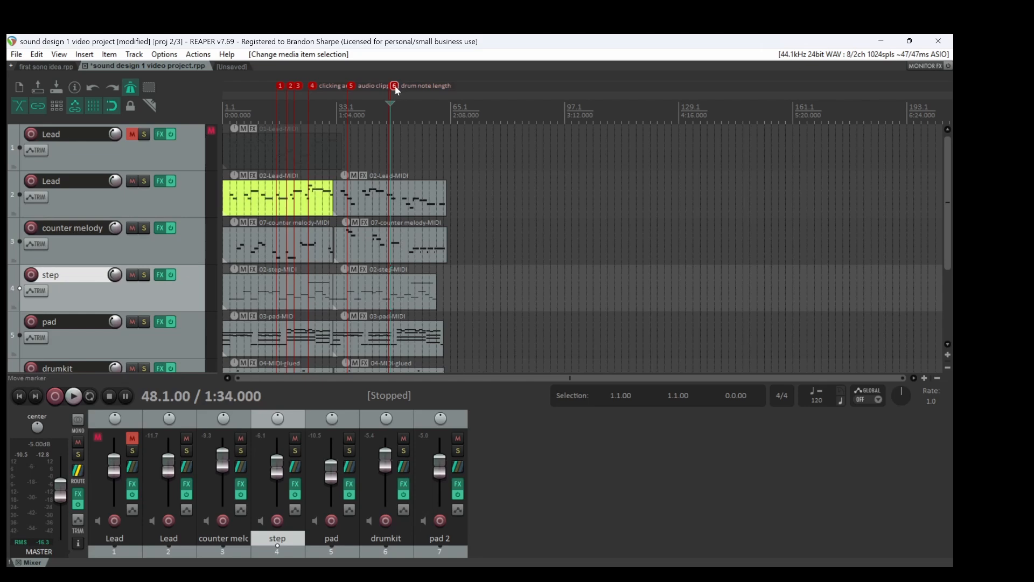
pyautogui.rightClick(396, 90)
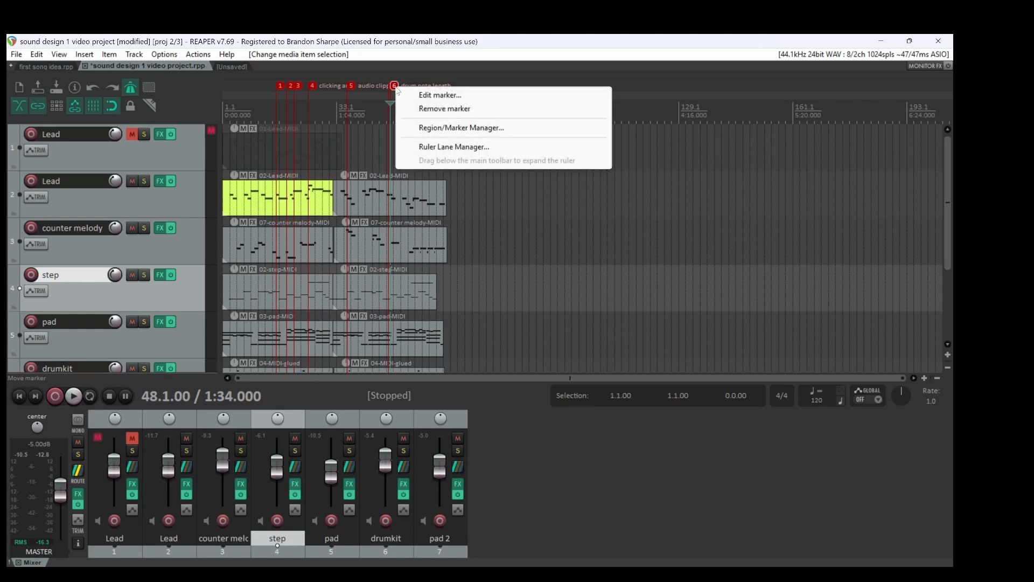
pyautogui.click(431, 109)
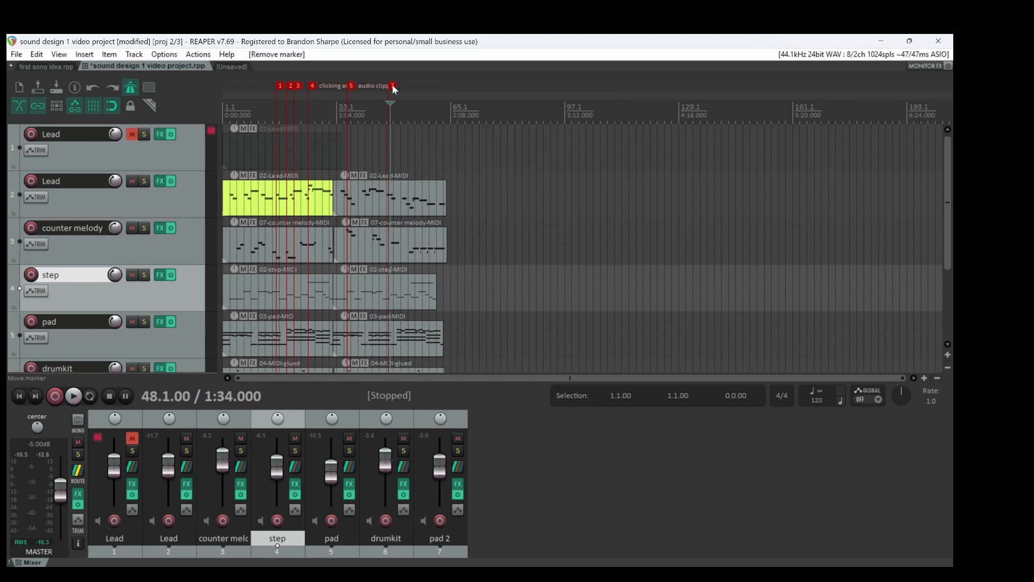
pyautogui.rightClick(393, 90)
pyautogui.click(426, 107)
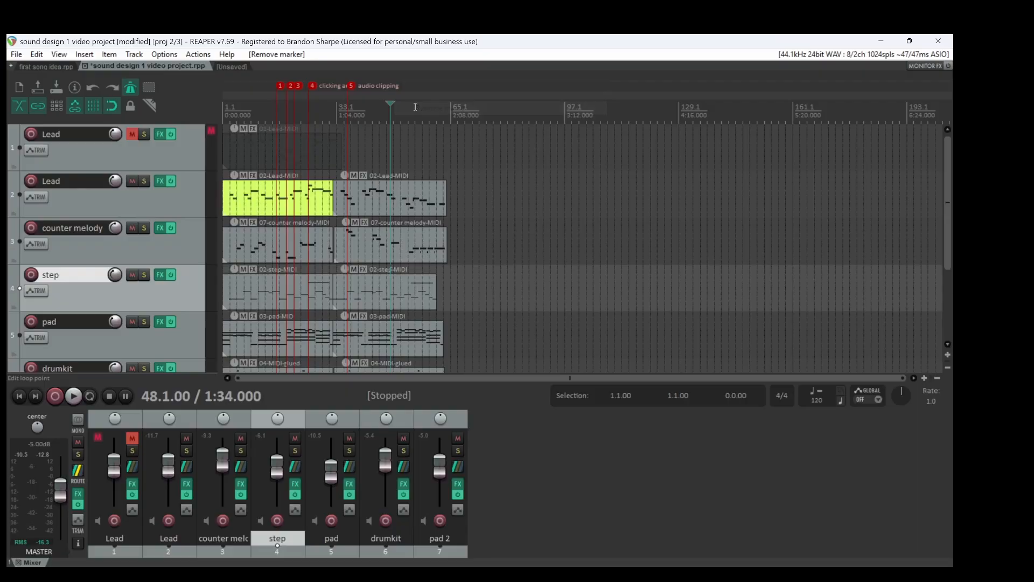
# - Remove marker 5 ("audio clipping") and marker 4 ("clicking audio") from the timeline
pyautogui.rightClick(353, 87)
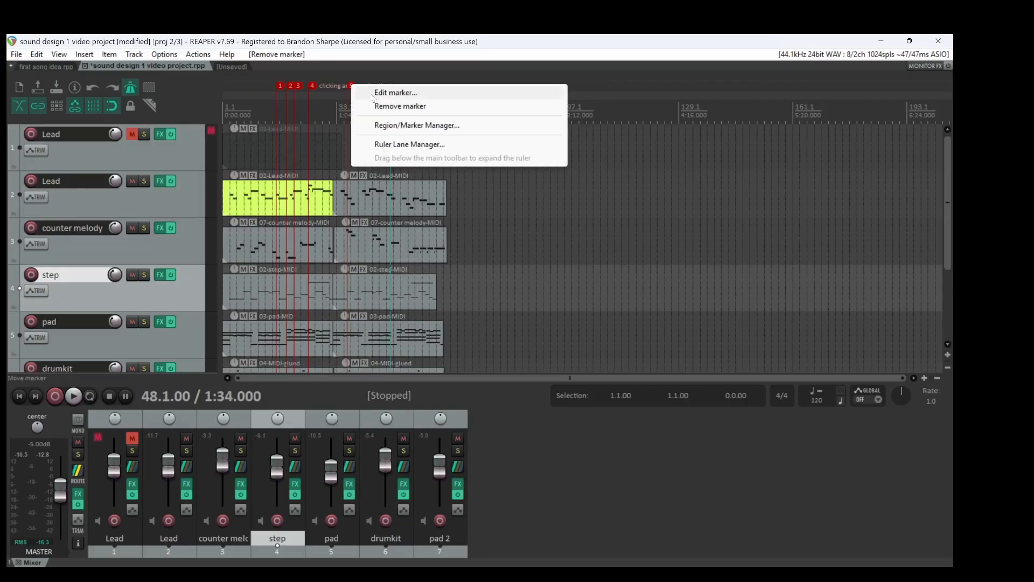
pyautogui.click(388, 106)
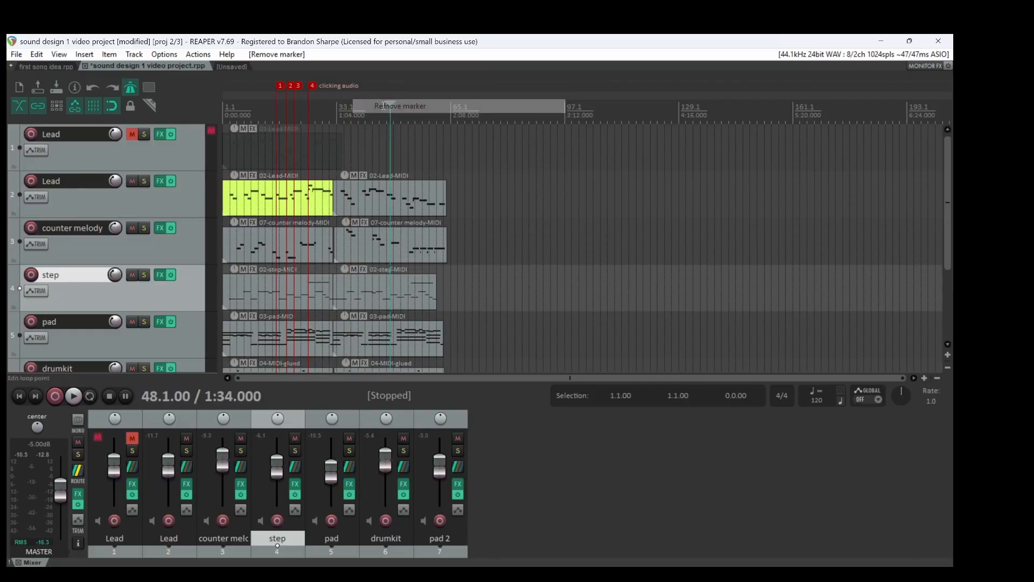
pyautogui.click(313, 86)
pyautogui.rightClick(312, 86)
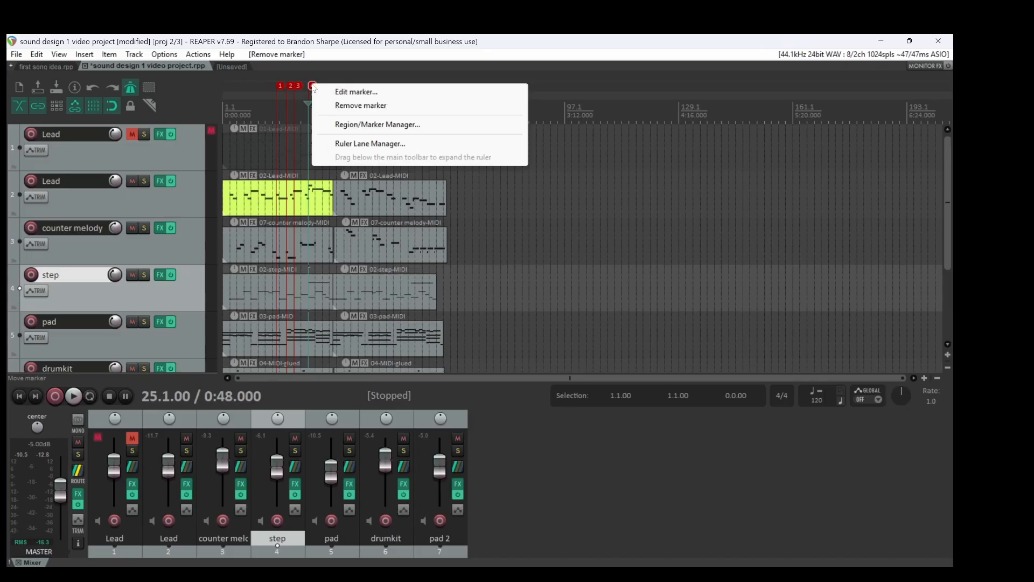
pyautogui.click(346, 106)
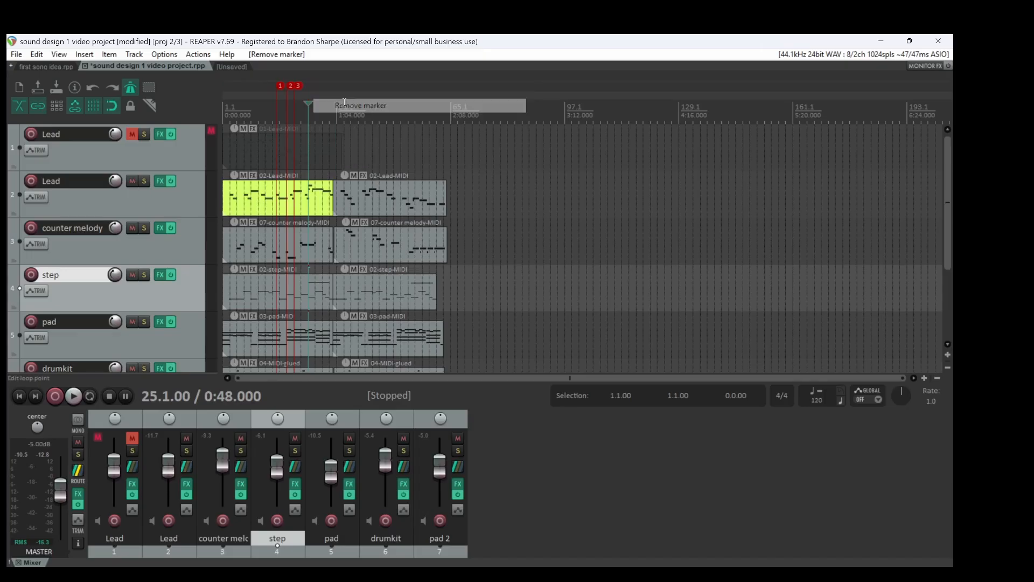
# - Remove the remaining markers 3, 2 and 1 from the timeline
pyautogui.click(299, 85)
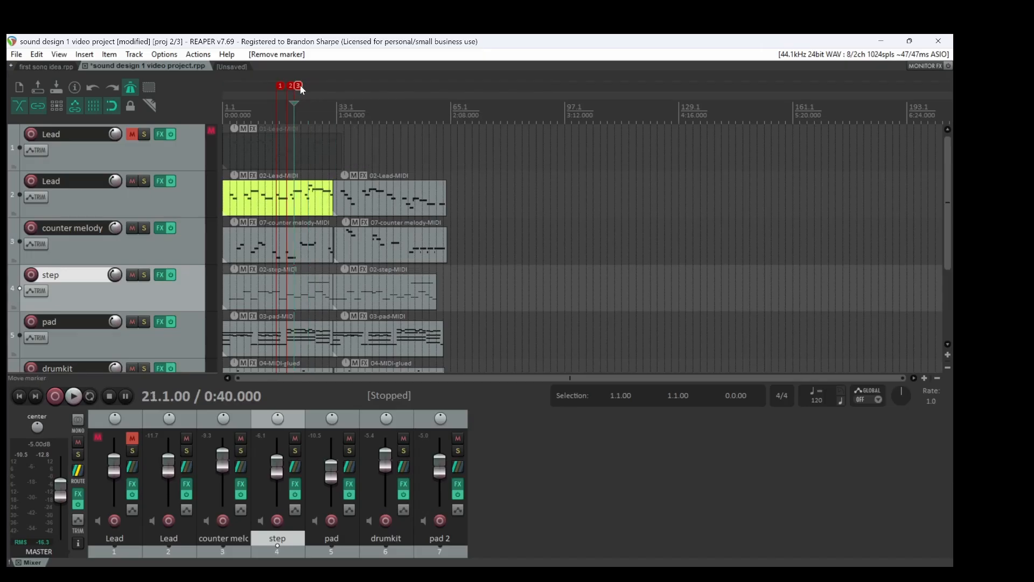
pyautogui.rightClick(299, 86)
pyautogui.click(334, 106)
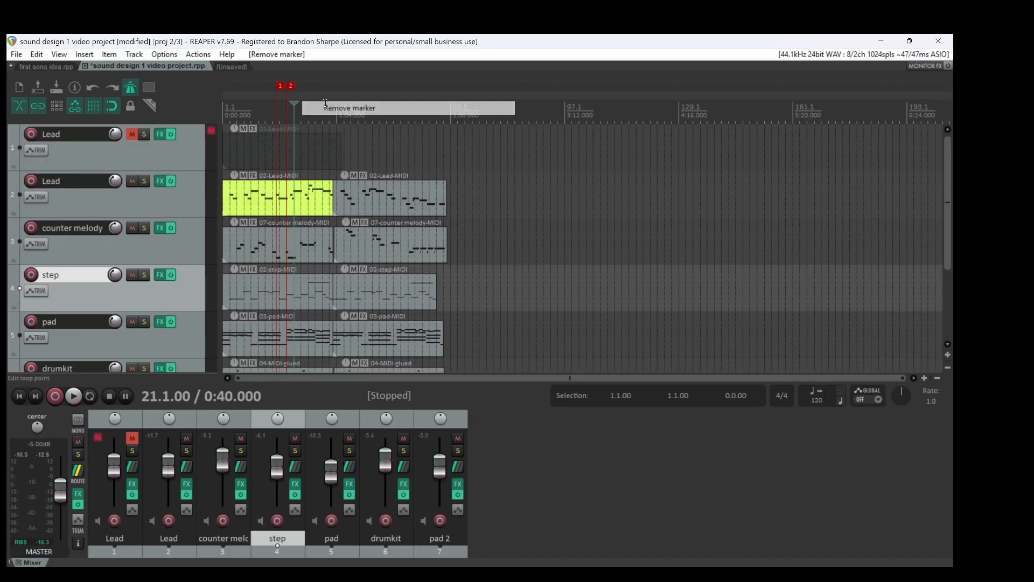
pyautogui.click(291, 86)
pyautogui.rightClick(291, 85)
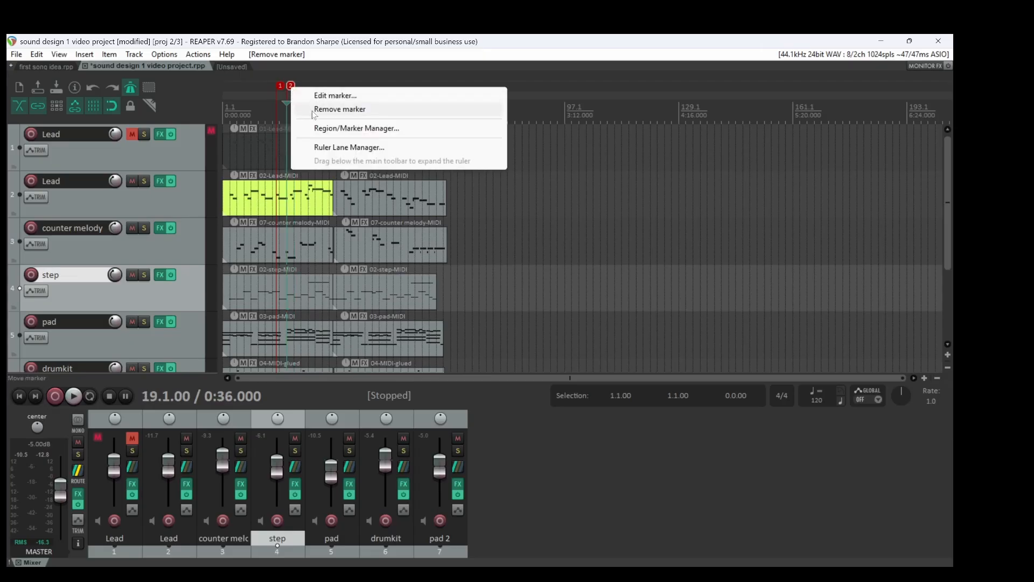
pyautogui.click(311, 109)
pyautogui.click(281, 86)
pyautogui.rightClick(282, 86)
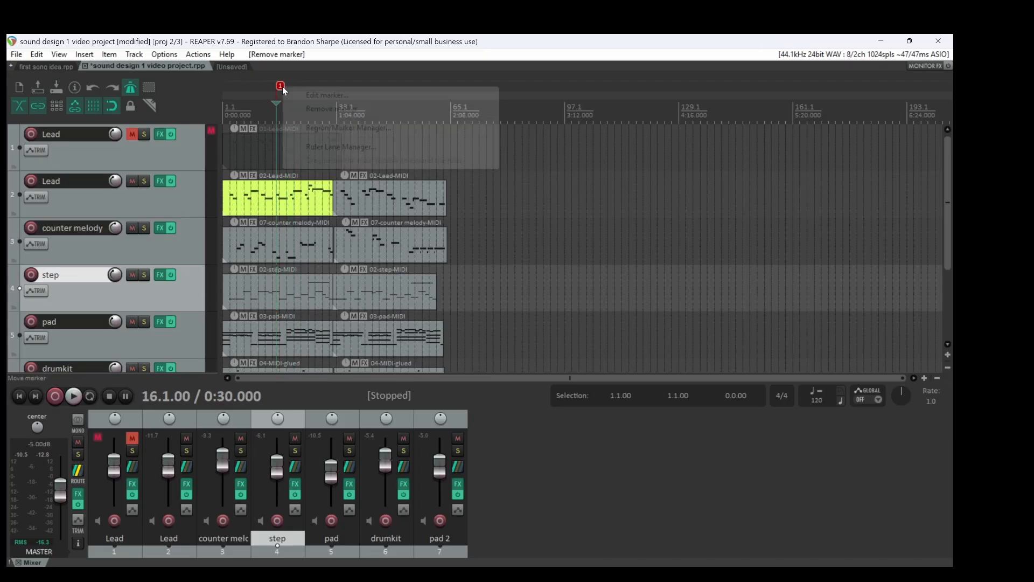
pyautogui.click(313, 107)
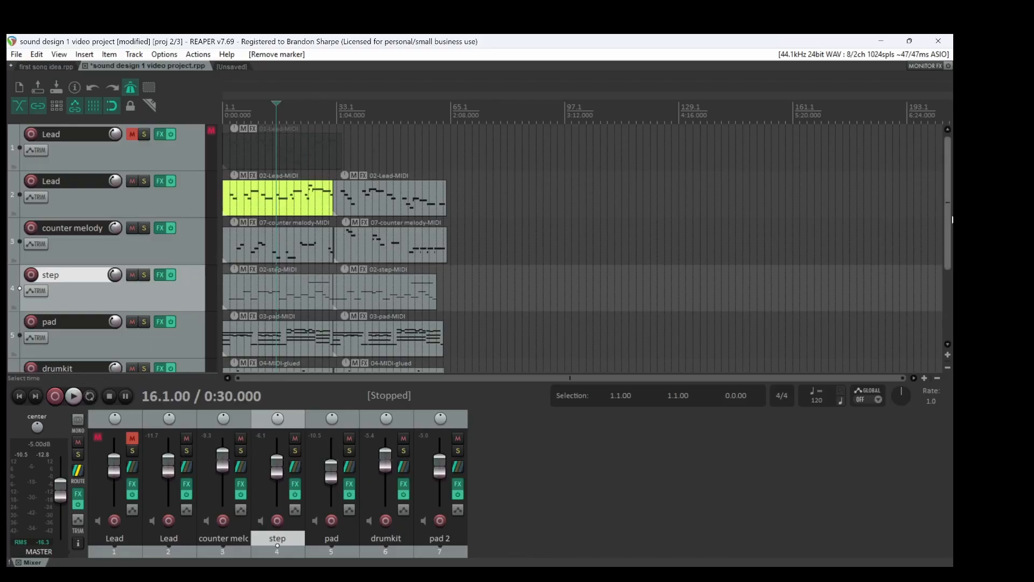
pyautogui.moveTo(944, 217)
pyautogui.mouseDown()
pyautogui.moveTo(939, 315)
pyautogui.moveTo(951, 215)
pyautogui.mouseUp()
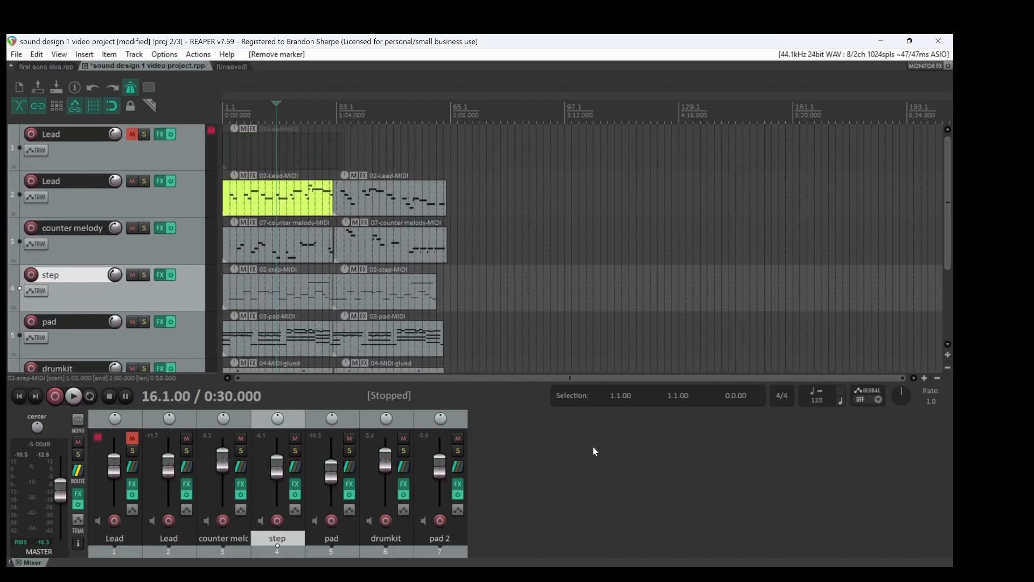
pyautogui.click(549, 552)
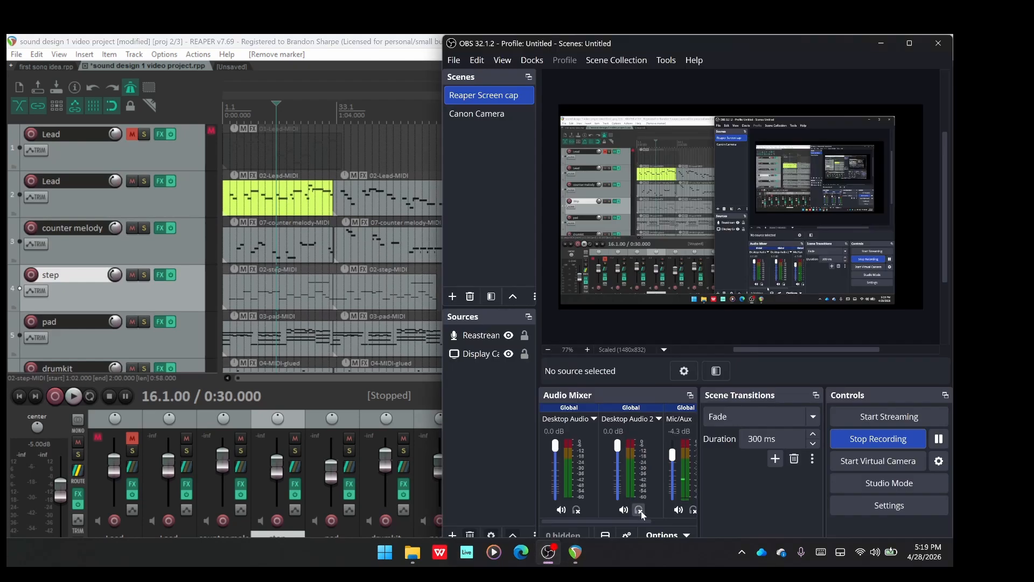